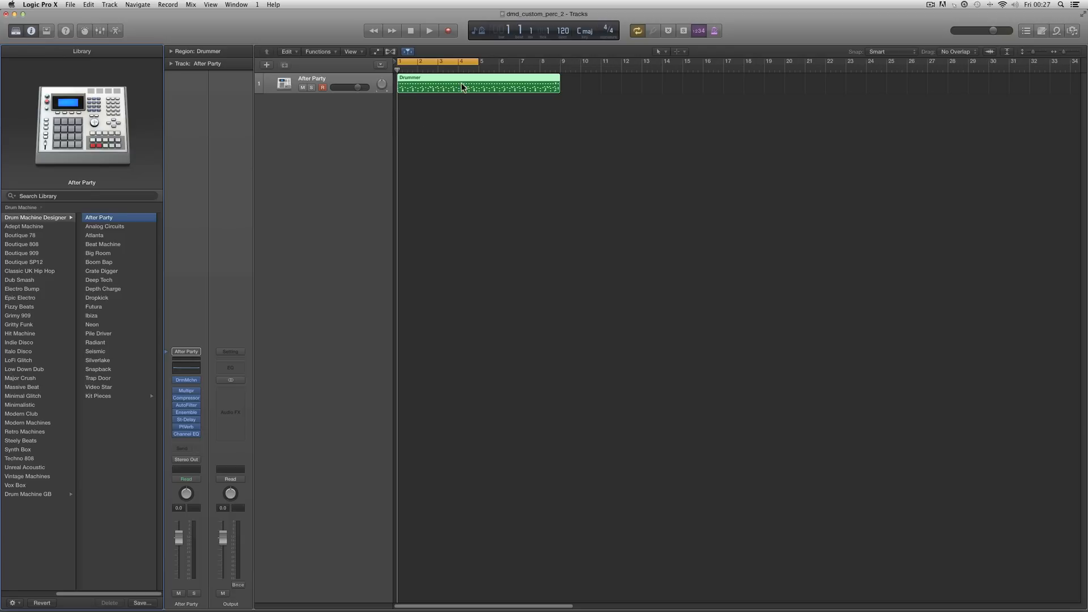
Load the user patch DMD Template 2 onto the After Party drummer track.
scroll(336, 307, "right", 1)
left_click(10, 595)
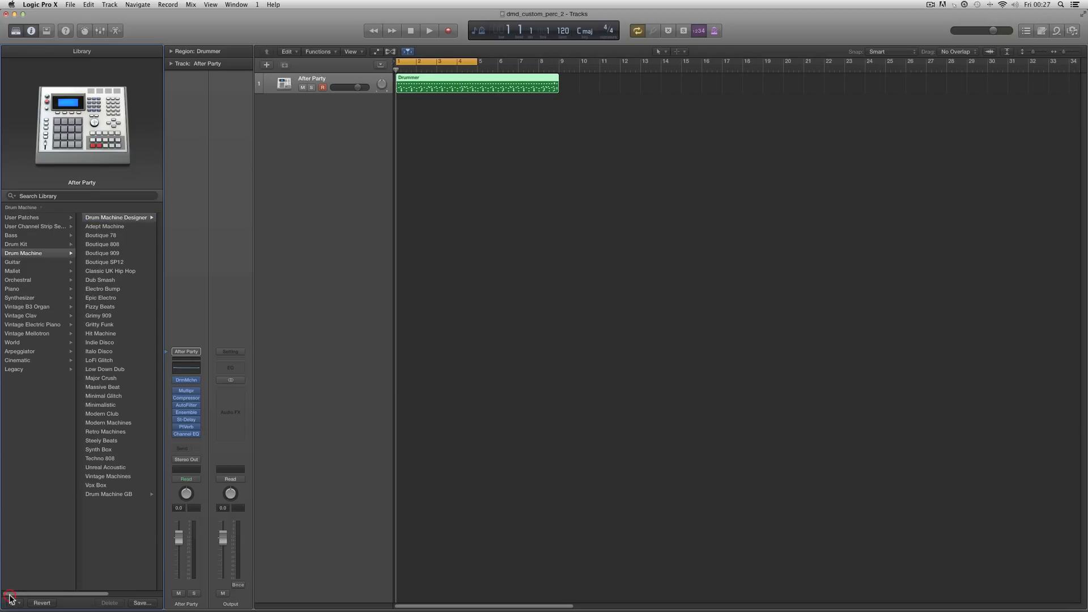
left_click(28, 220)
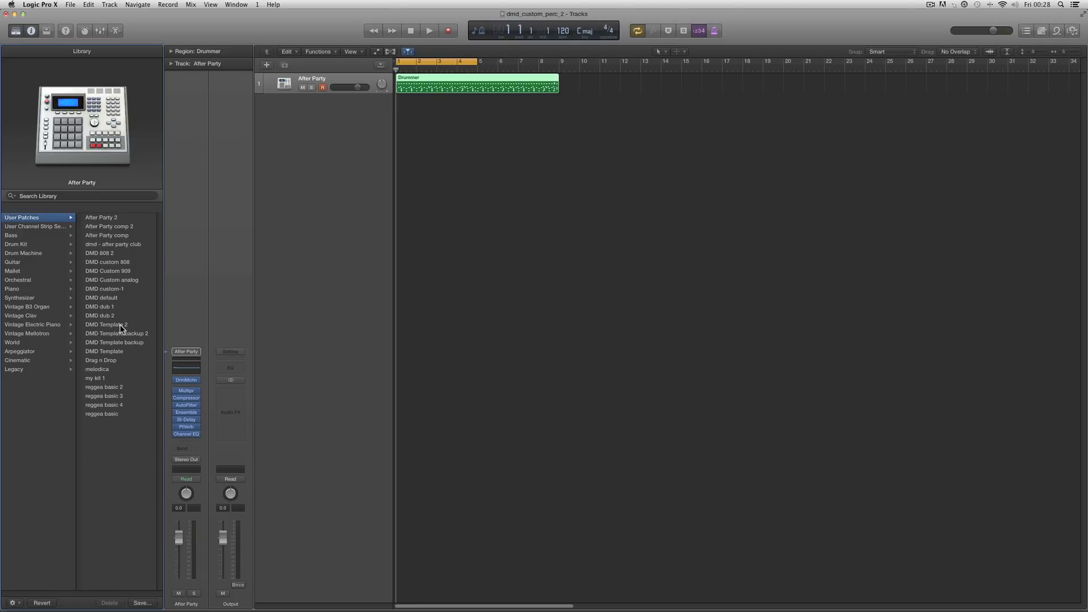
left_click(121, 325)
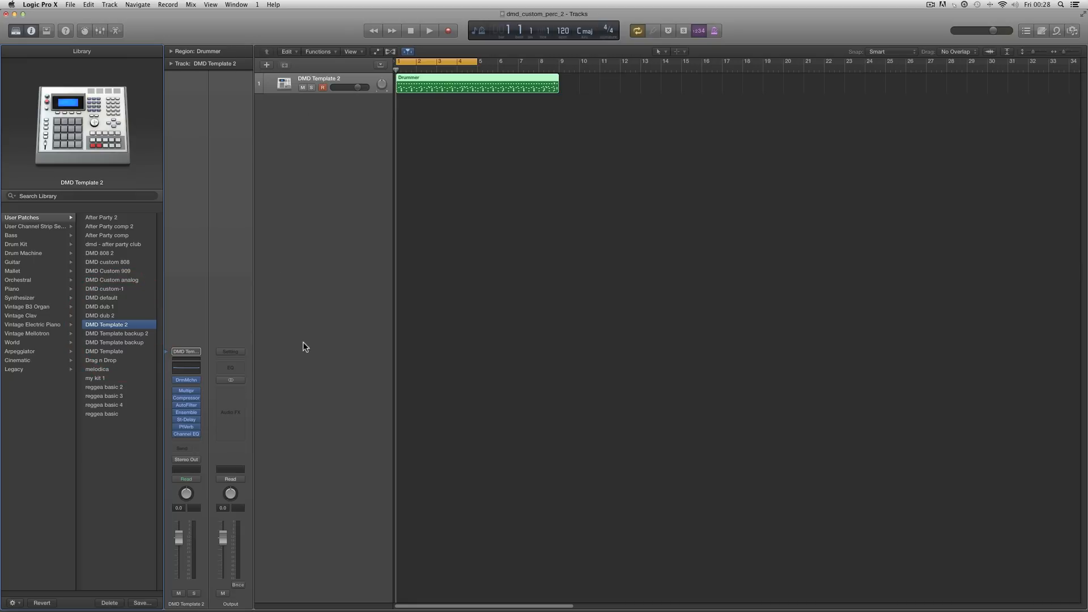
Open Drum Machine Designer, select the Snare 1 pad and open the plug-in window behind its Pitch control.
left_click(186, 380)
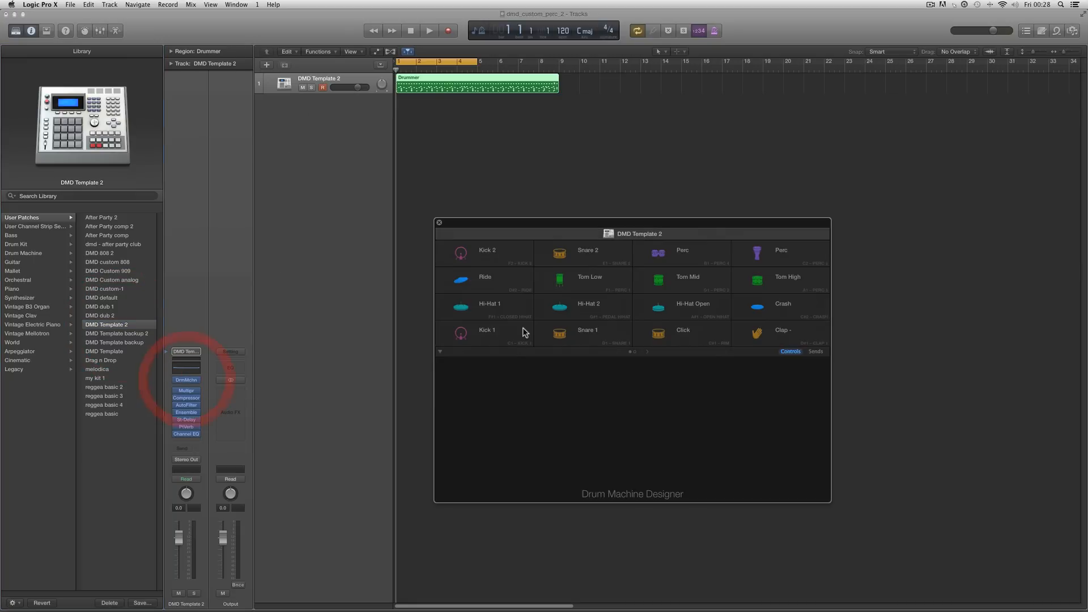
left_click(523, 230)
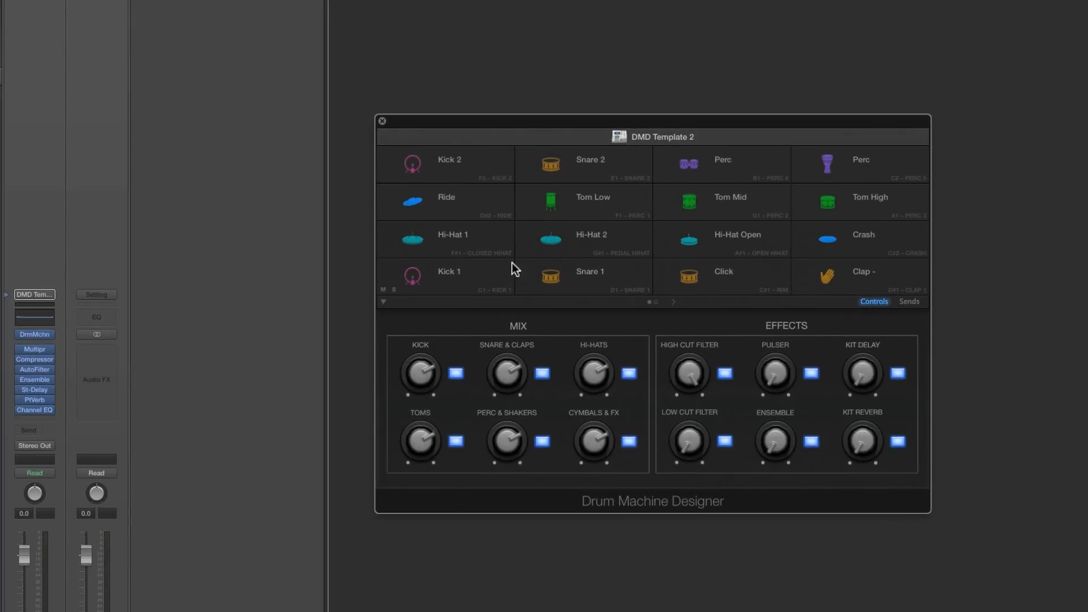
left_click(559, 278)
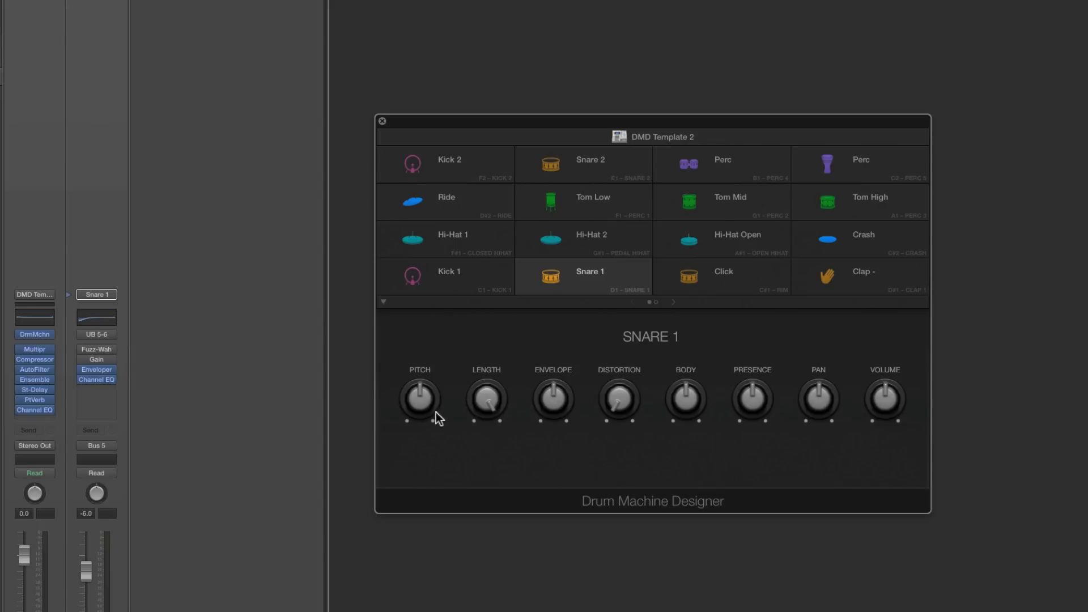
right_click(423, 399)
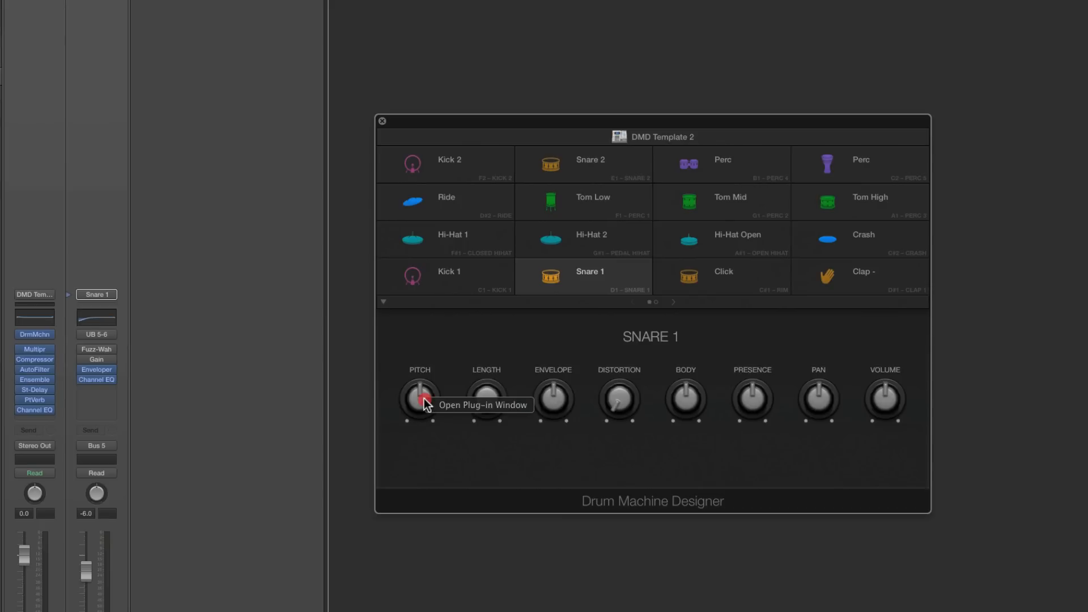
left_click(453, 405)
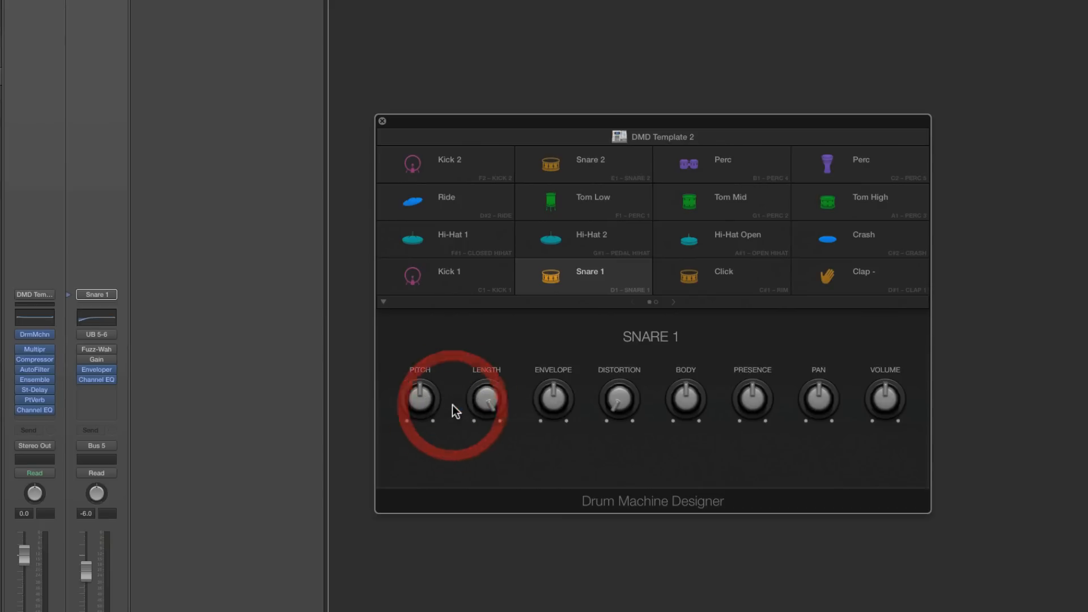
Unlink the Ultrabeat window so it stays open, and close the Drum Machine Designer window.
left_click(703, 34)
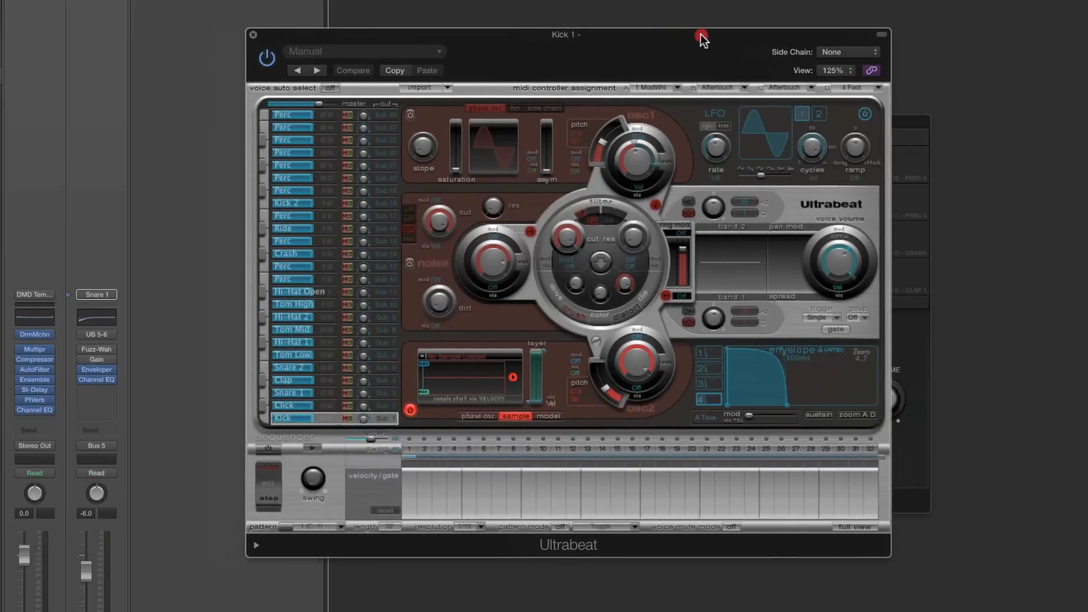
left_click(889, 71)
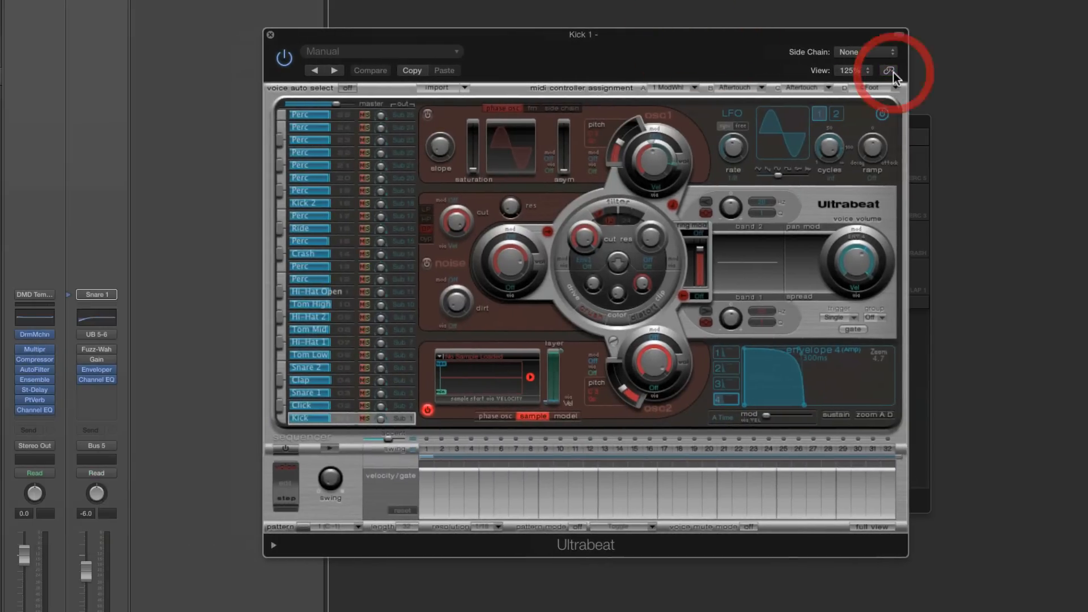
left_click(919, 119)
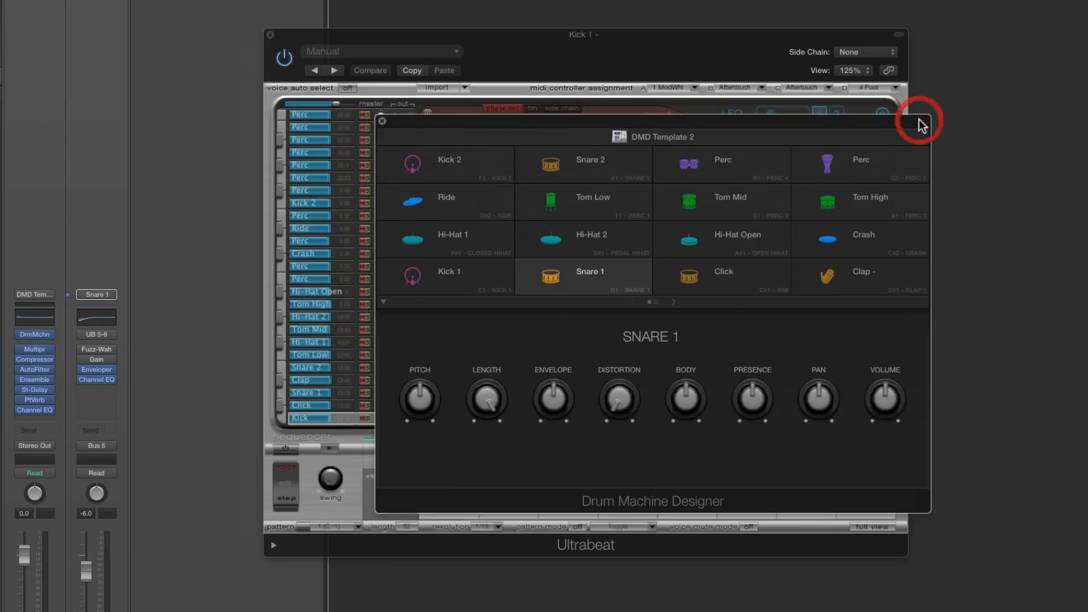
left_click(383, 120)
left_click_drag(443, 35, 459, 32)
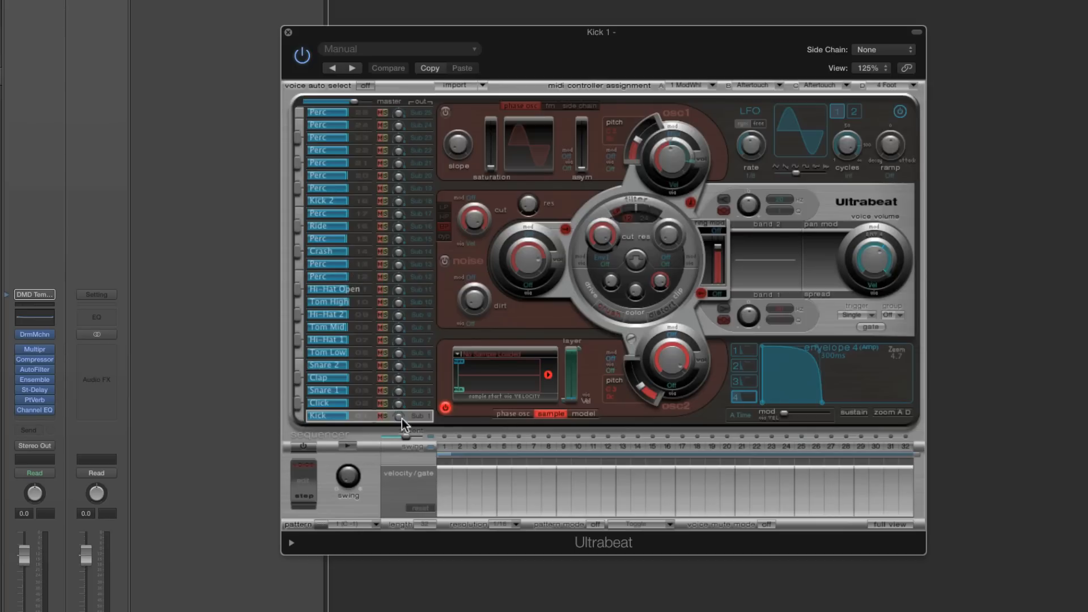
Preview TR-707-BD1.aif from the TR-707 folder in kits and load it into Ultrabeat's Kick voice.
left_click(496, 356)
left_click(488, 373)
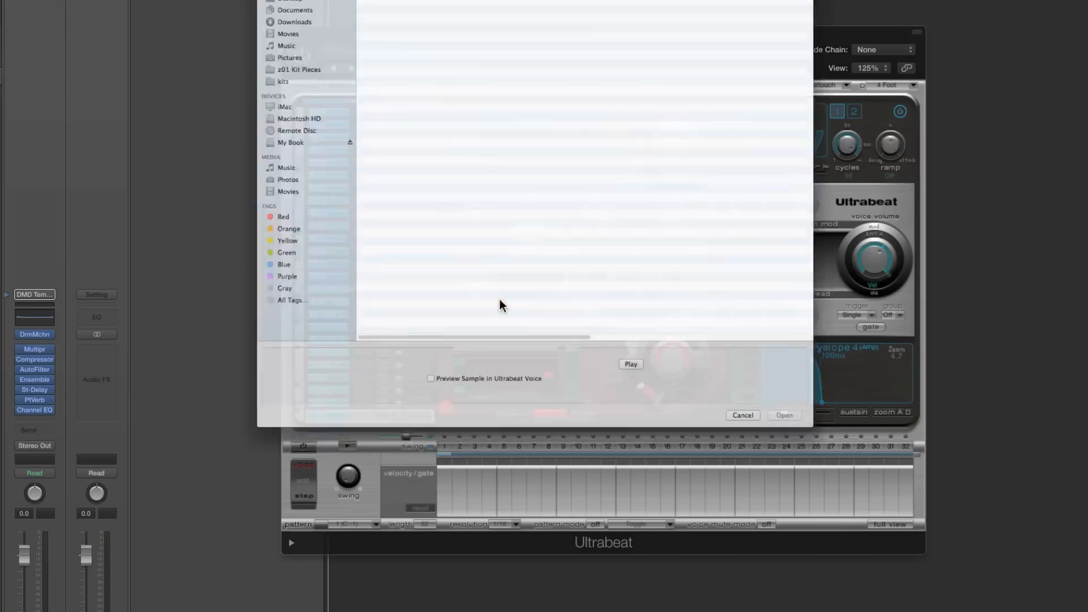
left_click_drag(384, 0, 443, 9)
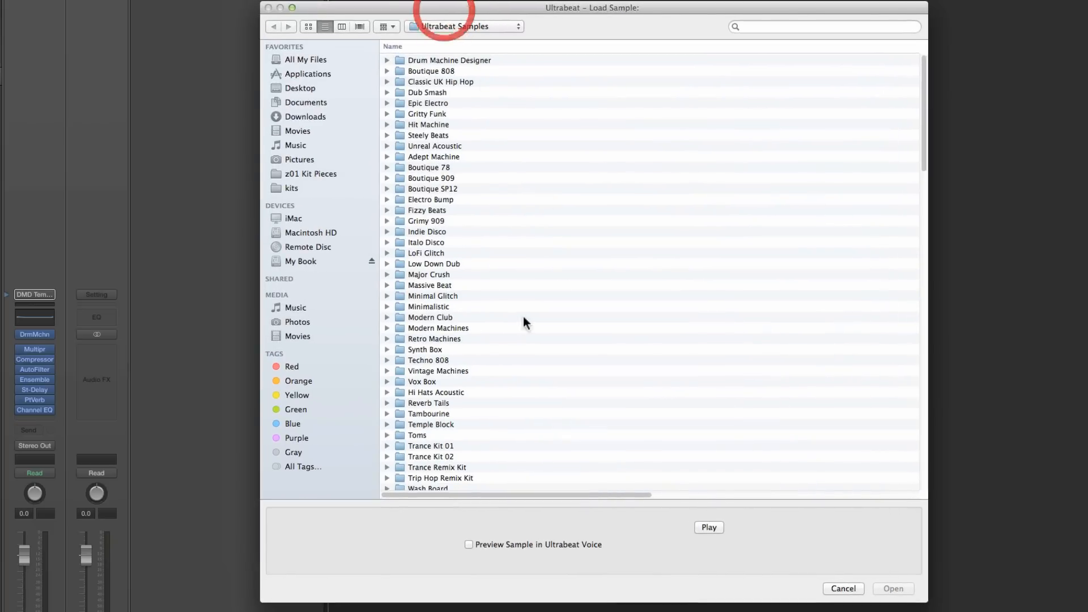
left_click(291, 188)
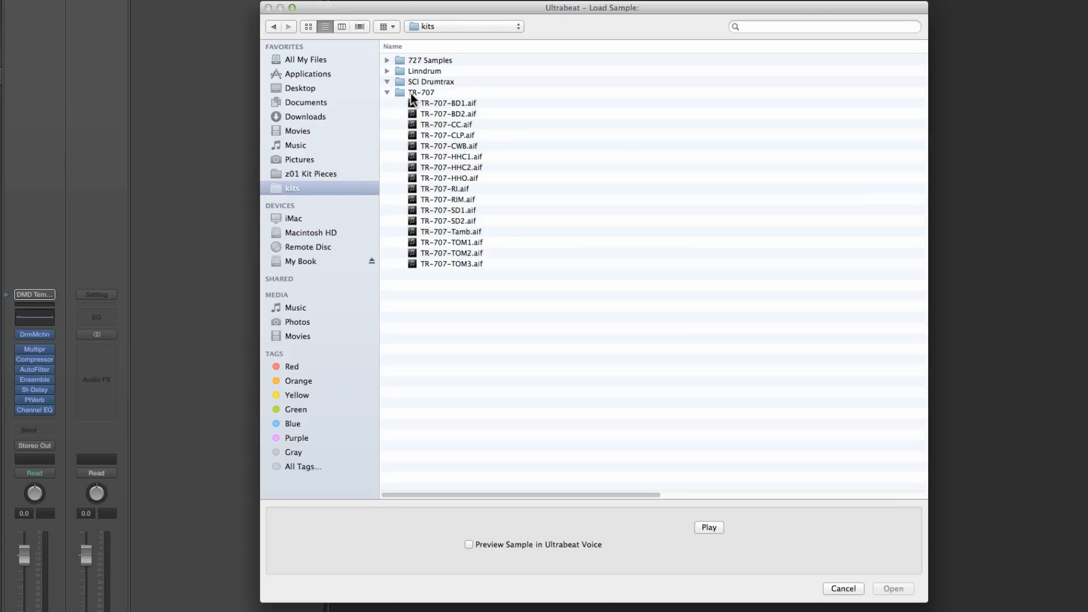
left_click(708, 527)
left_click(457, 104)
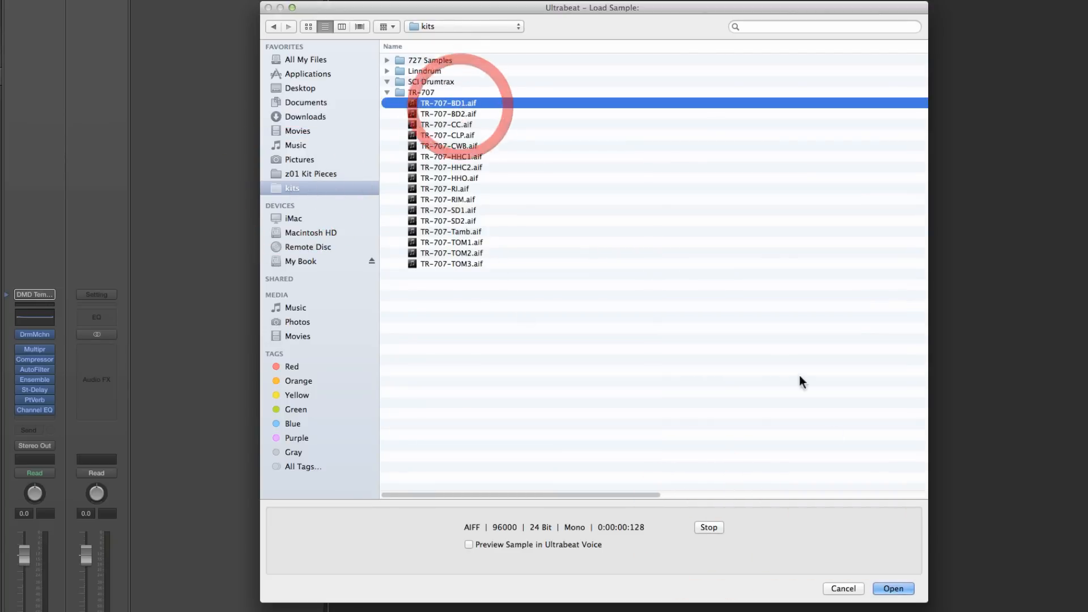
left_click(893, 589)
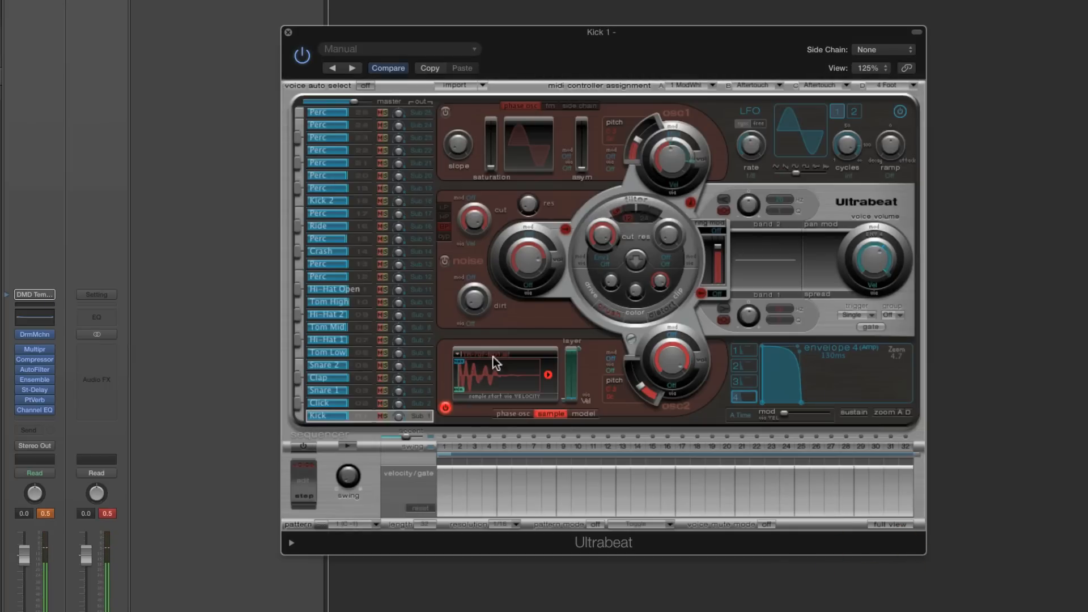
mouse_move(770, 358)
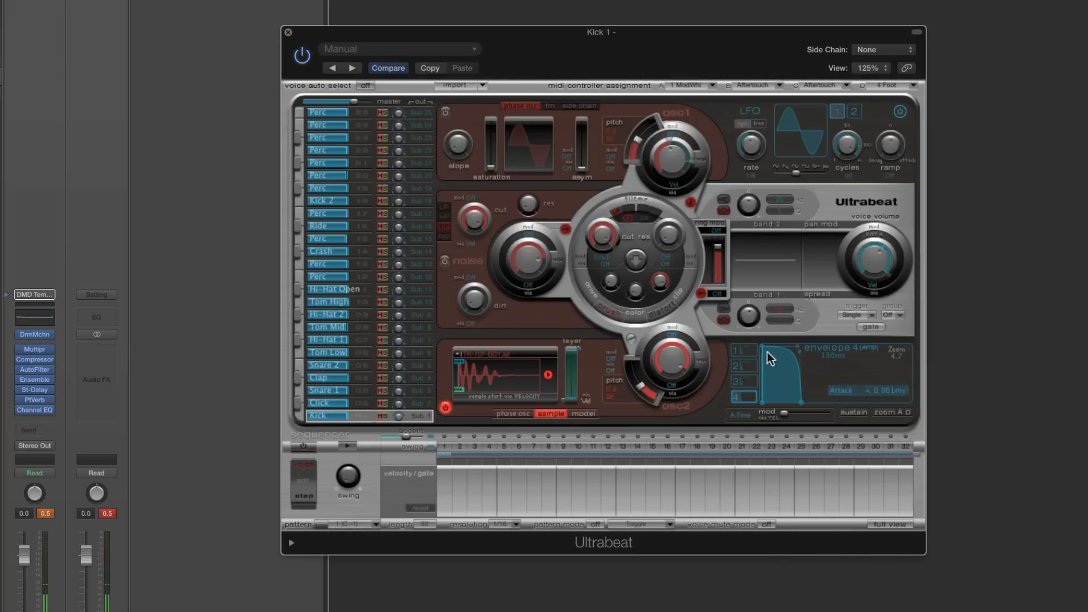
mouse_move(801, 401)
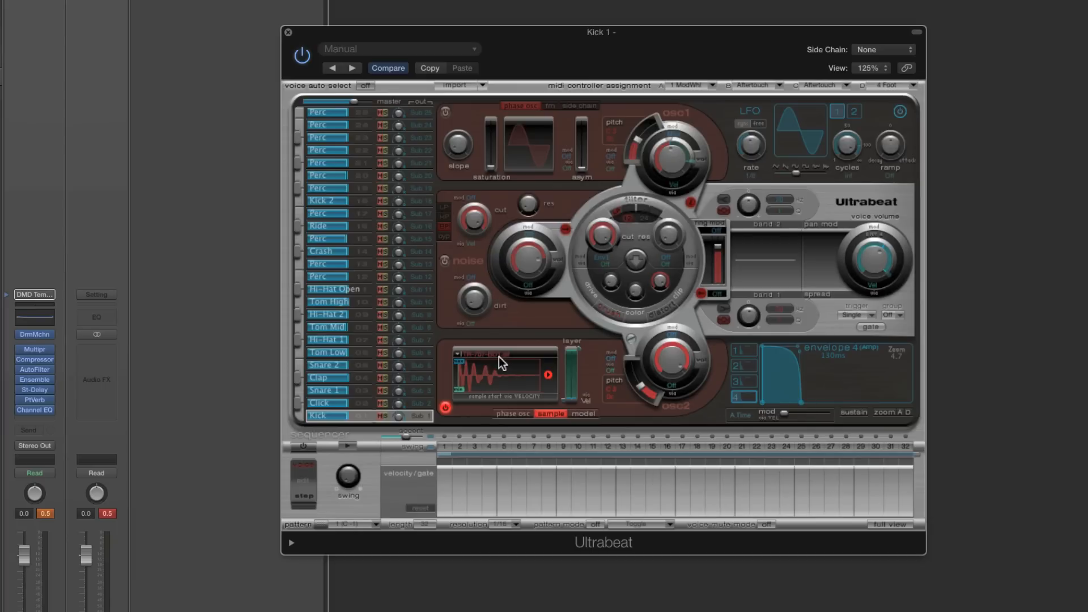
Preview TR-707-RIM.aif and load it as the sample of the Click voice.
left_click(362, 405)
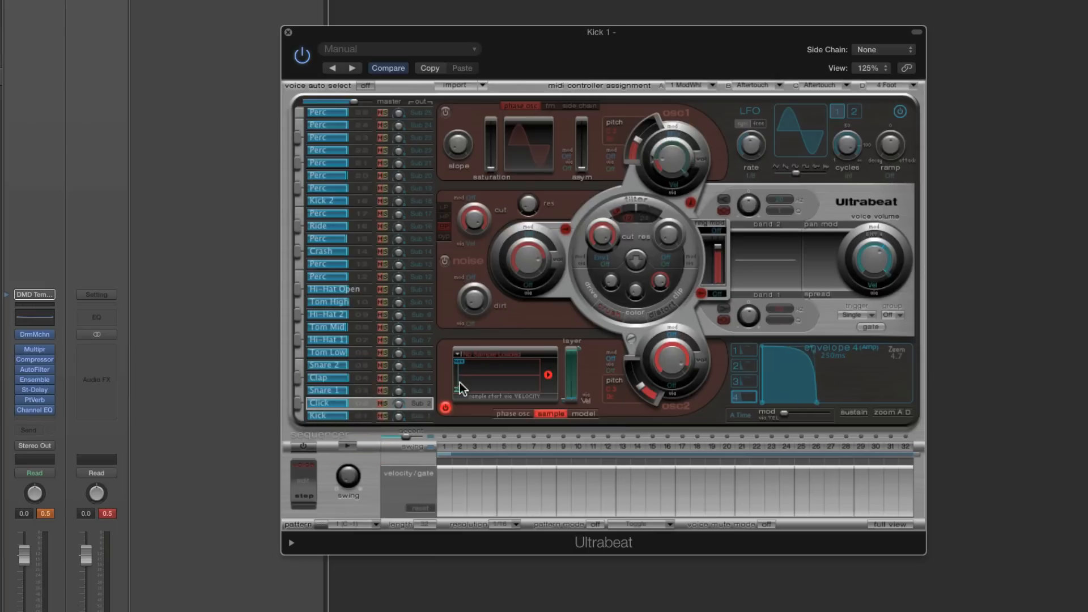
left_click(493, 357)
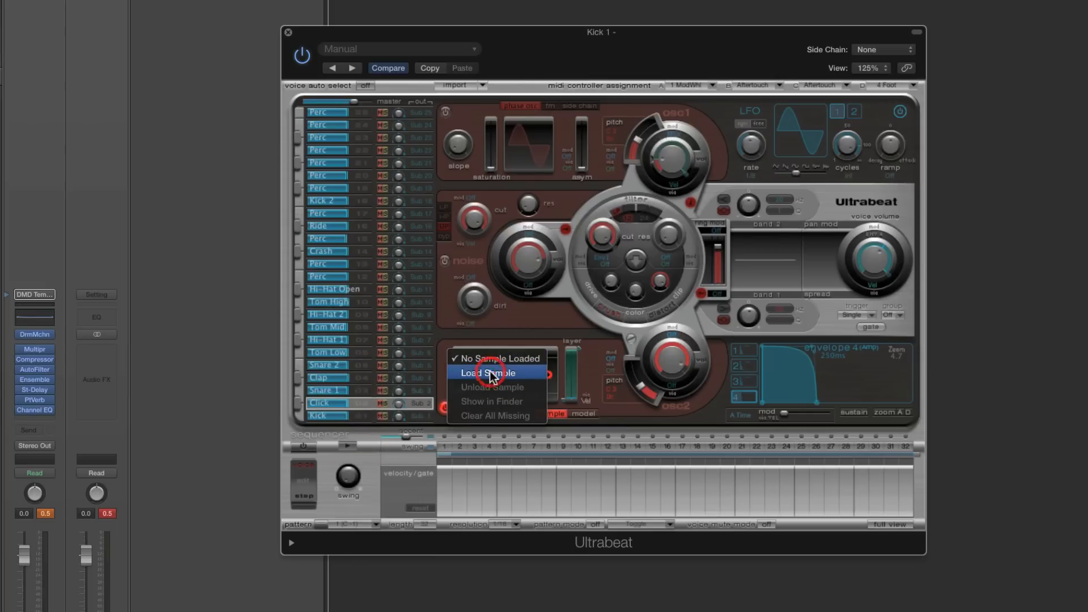
left_click(490, 372)
left_click_drag(424, 0, 444, 1)
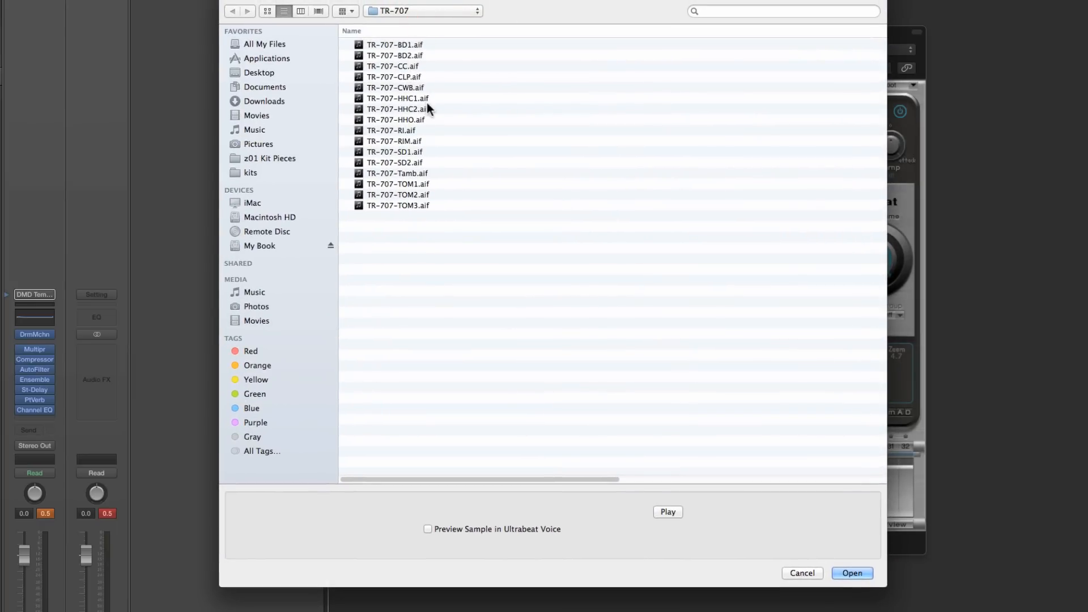
left_click(409, 141)
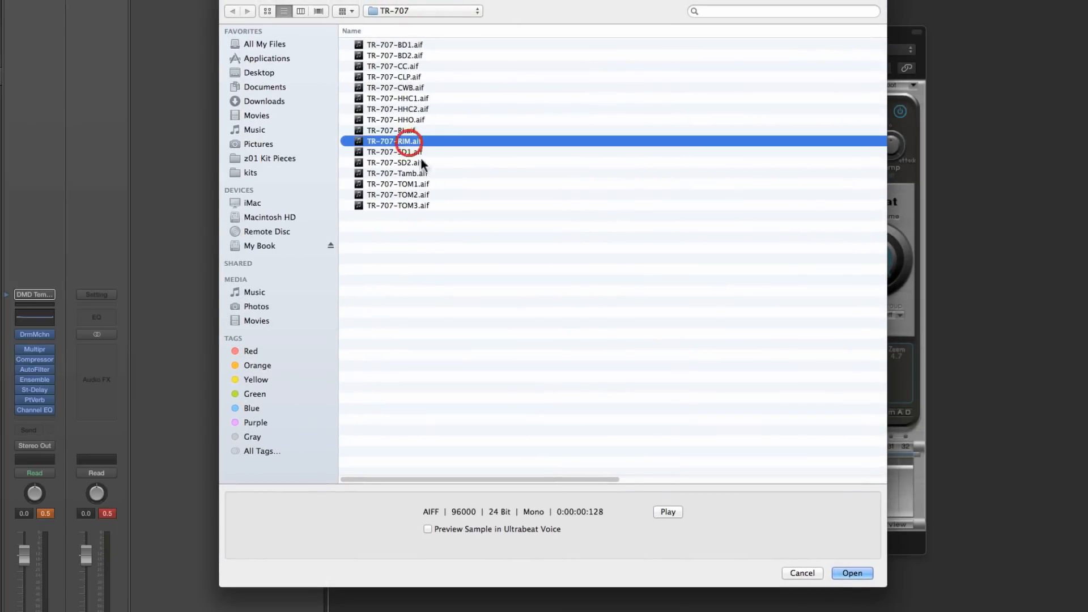
left_click(668, 512)
left_click(852, 573)
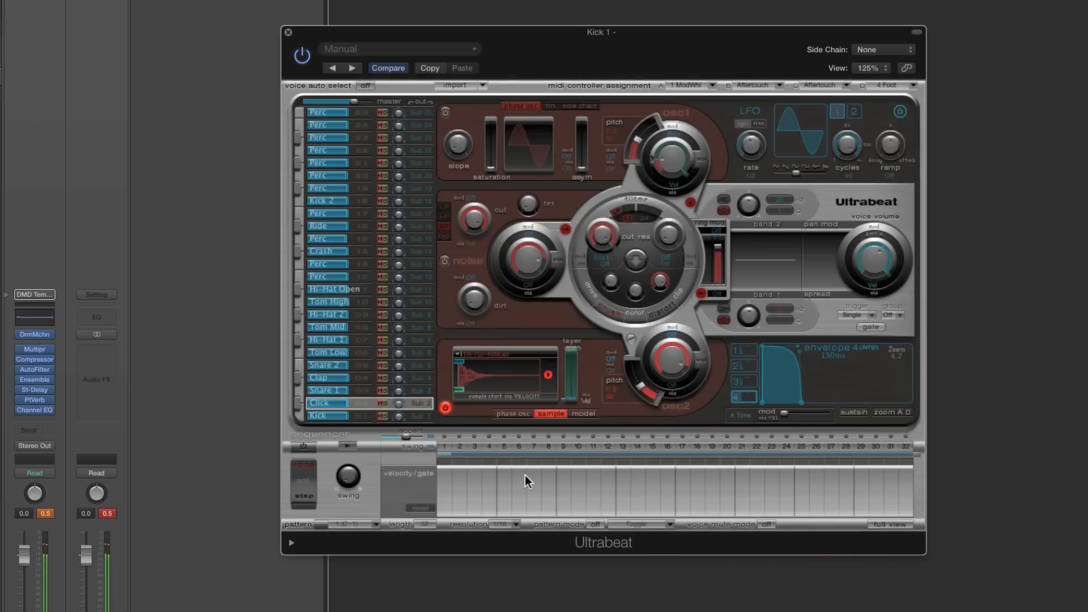
Preview TR-707-SD1.aif and load it as the sample of the Snare 1 voice.
left_click(366, 391)
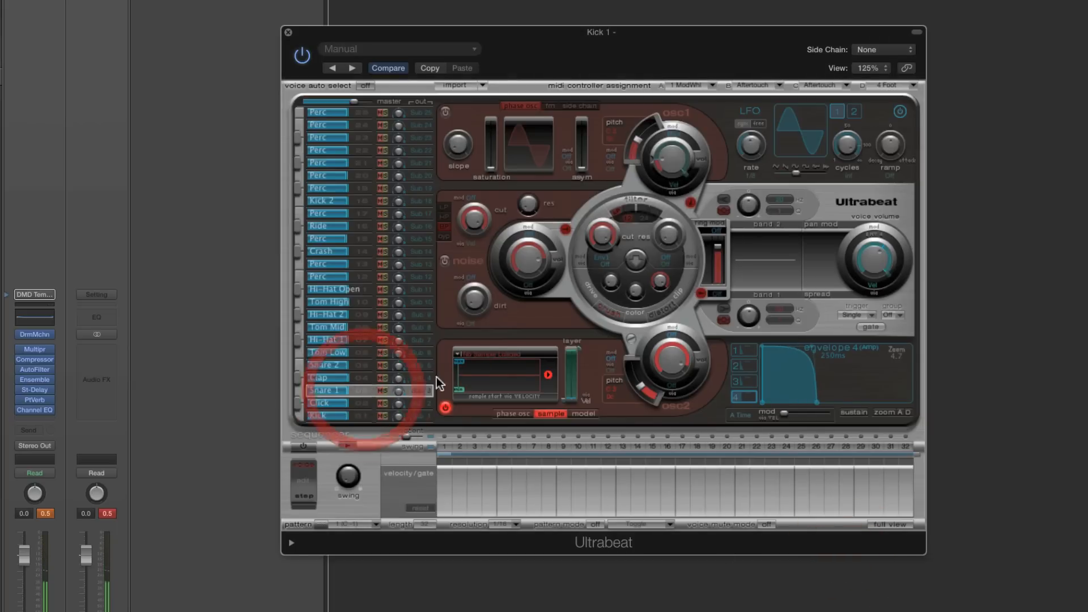
left_click(484, 354)
left_click(479, 371)
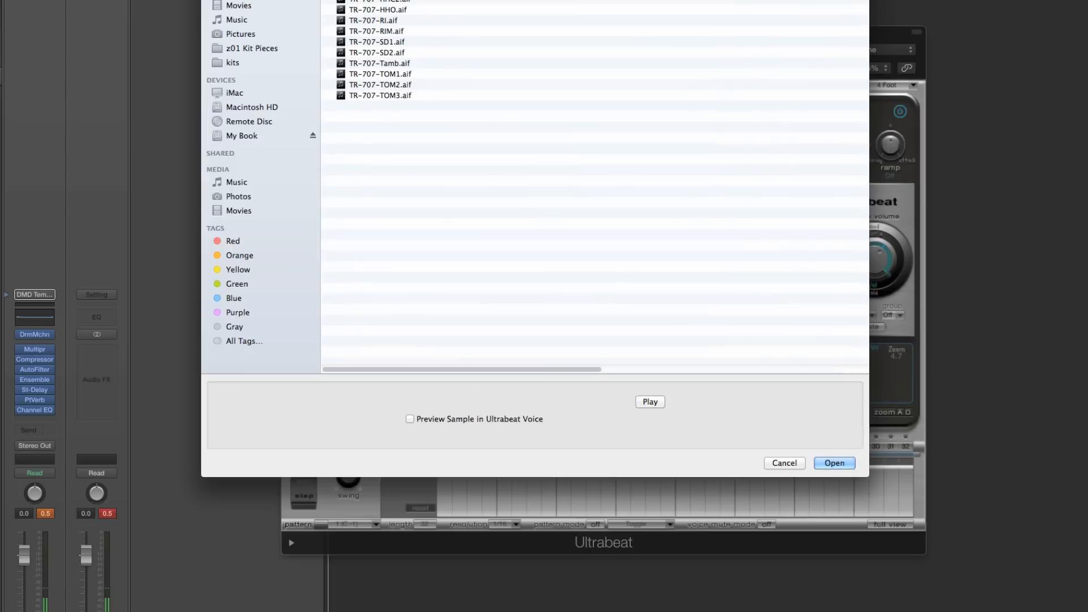
left_click_drag(417, 0, 440, 0)
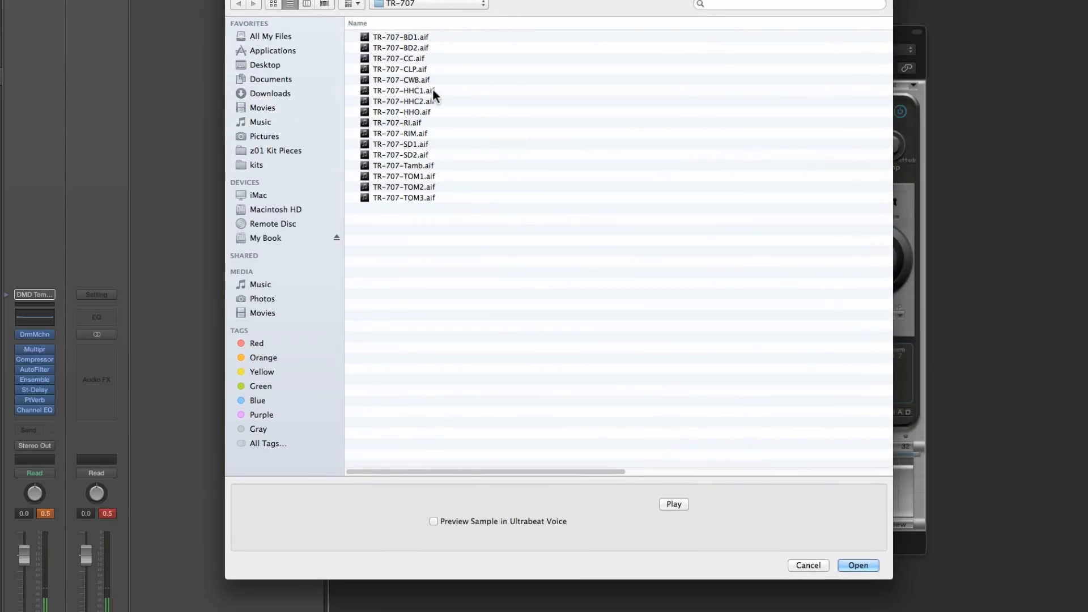
left_click(417, 145)
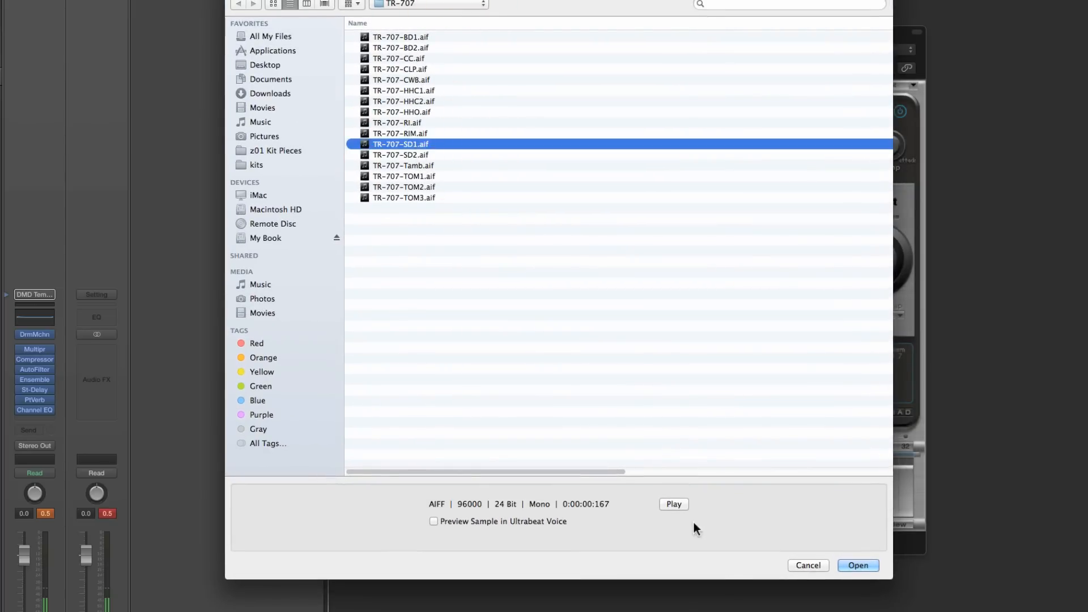
left_click(674, 504)
left_click(857, 565)
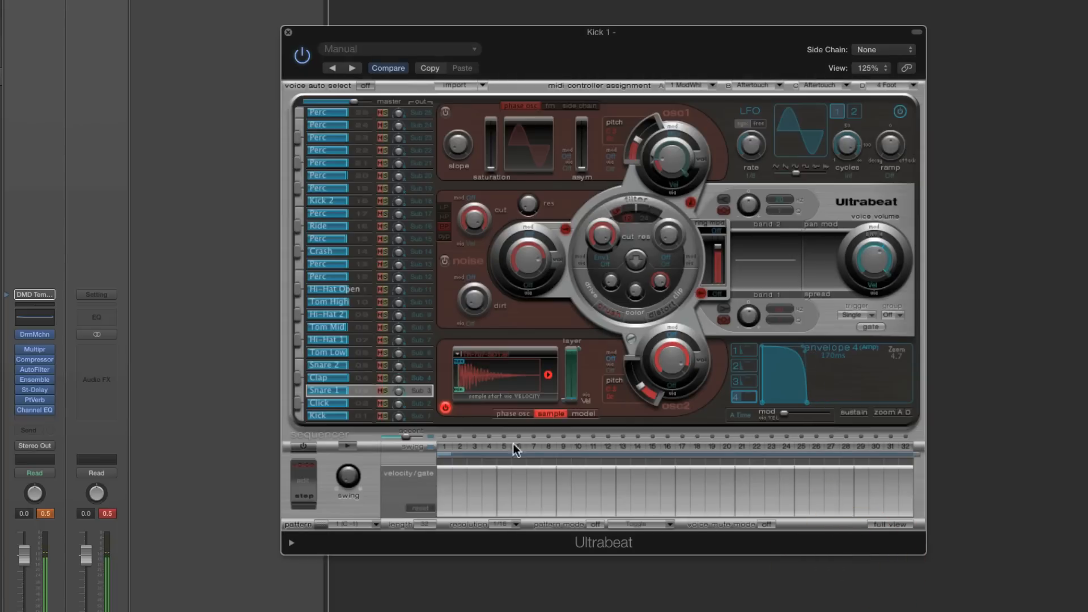
Preview TR-707-CLP.aif and load it as the sample of the Clap voice.
left_click(364, 377)
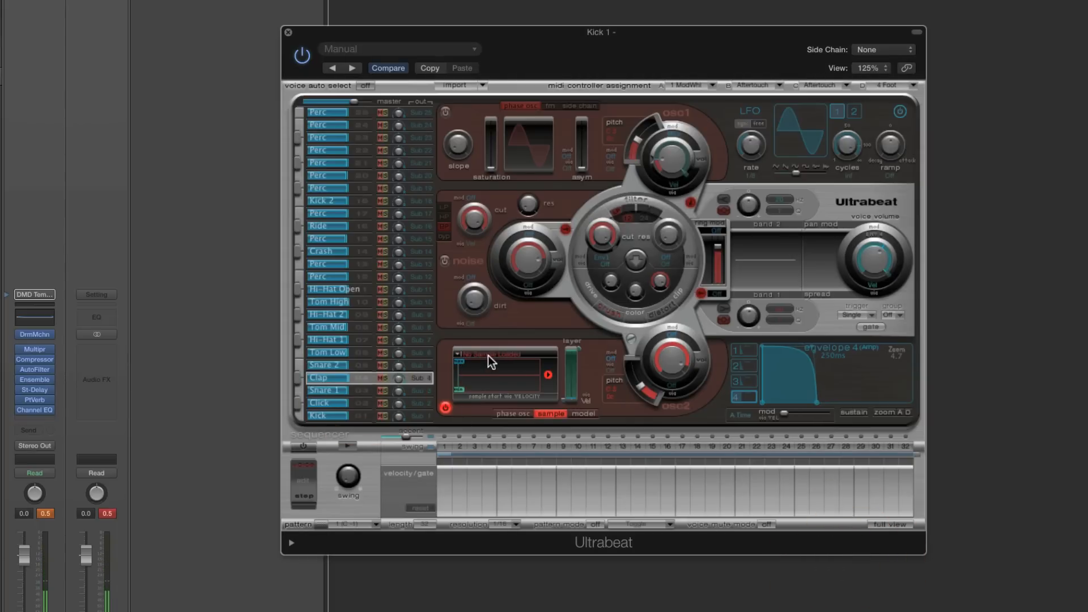
left_click(488, 366)
left_click(492, 375)
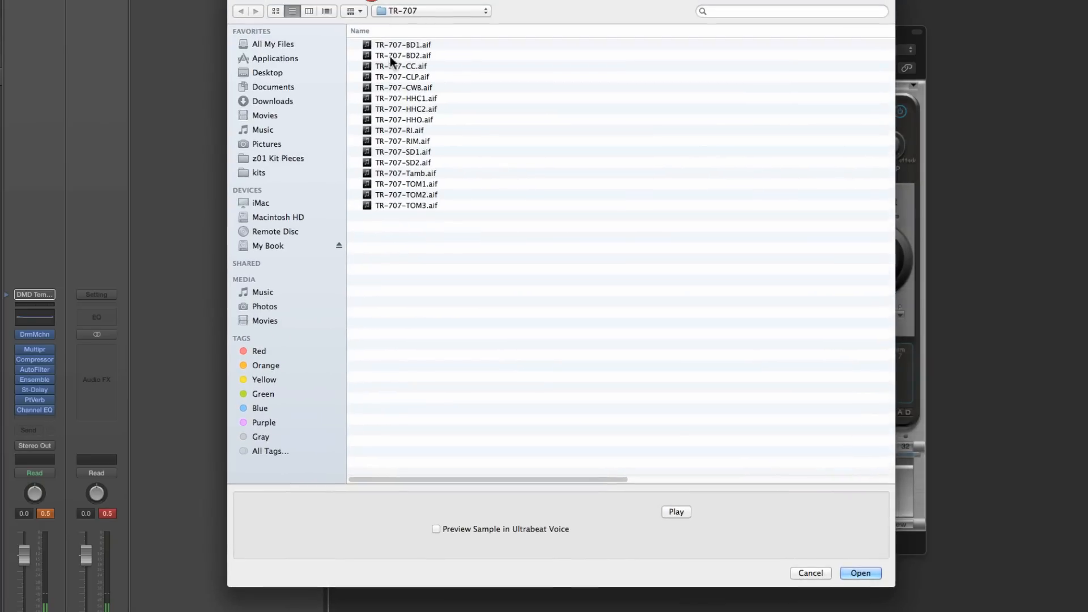
left_click(417, 77)
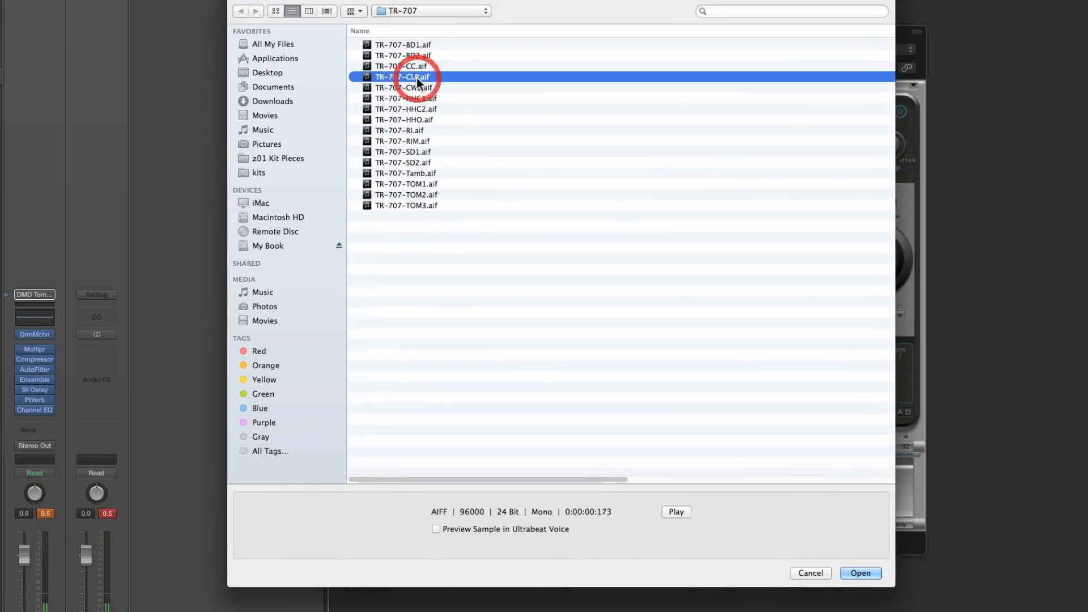
left_click(673, 510)
left_click(859, 572)
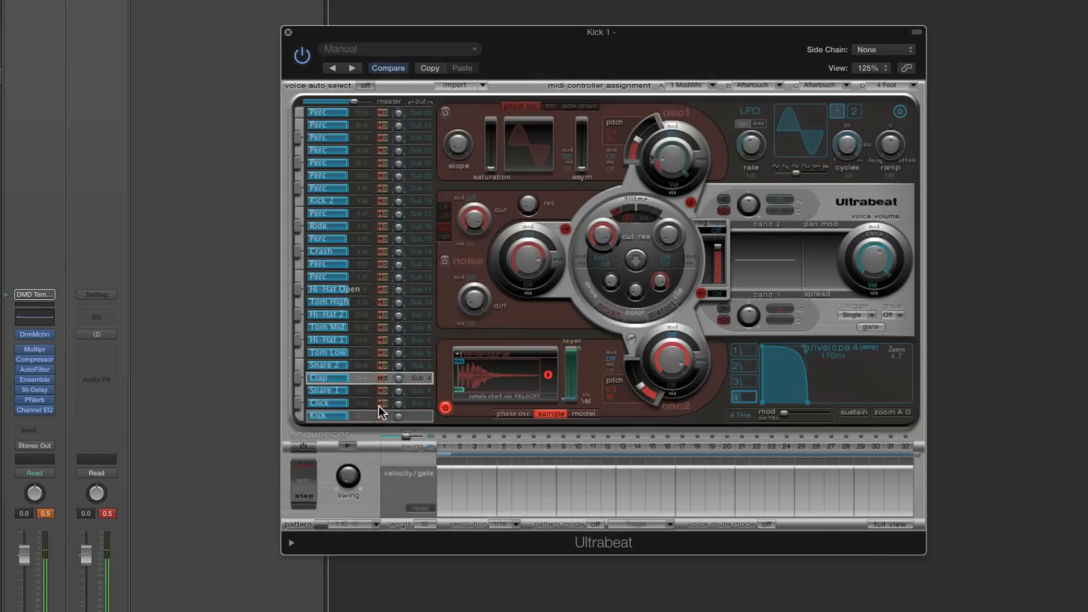
Preview TR-707-SD2.aif and load it as the sample of the Snare 2 voice.
left_click(363, 364)
left_click(481, 355)
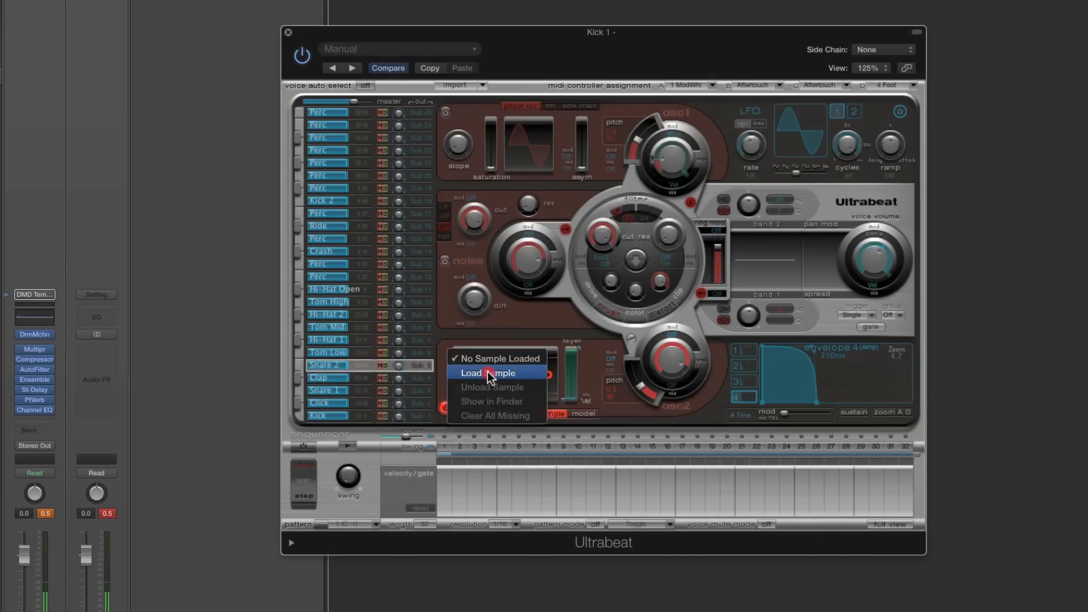
left_click(473, 376)
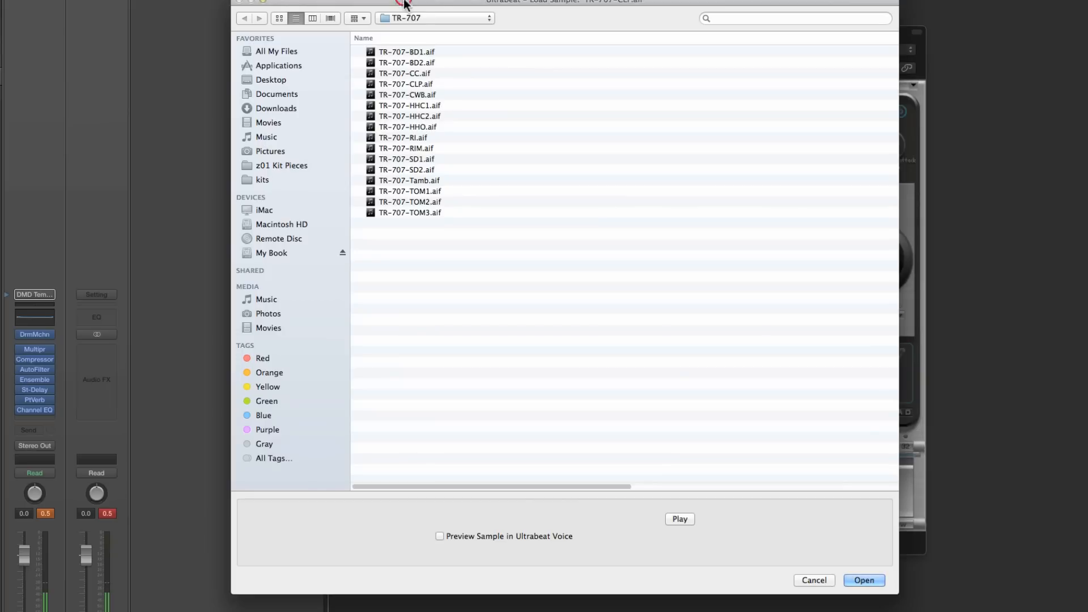
left_click(422, 170)
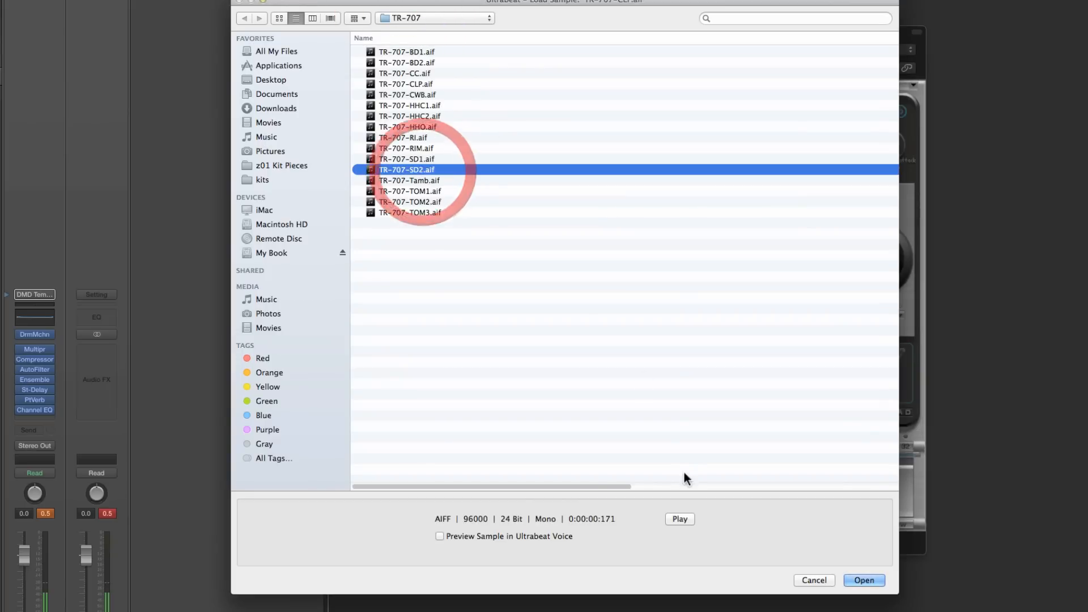
left_click(680, 518)
left_click(873, 582)
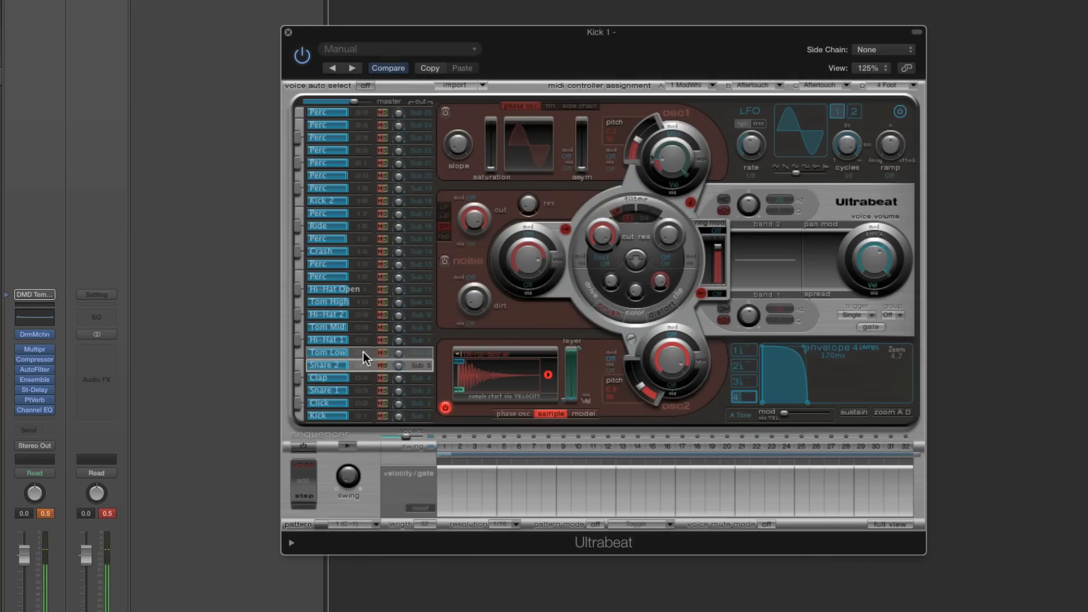
Preview TR-707-TOM1.aif and load it as the sample of the Tom Low voice.
left_click(359, 354)
left_click(485, 357)
left_click(487, 371)
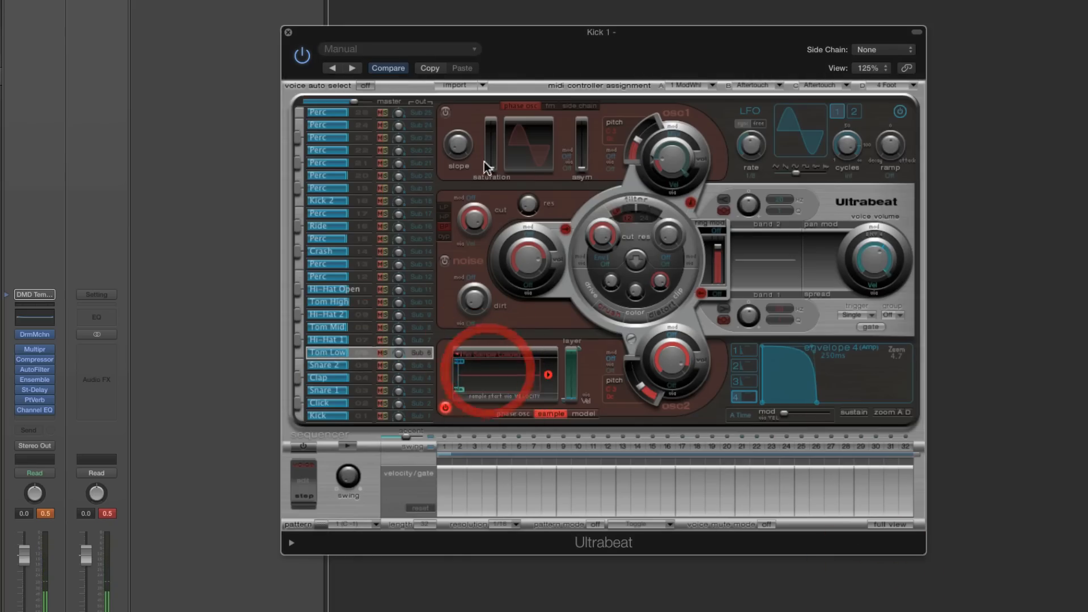
left_click(437, 26)
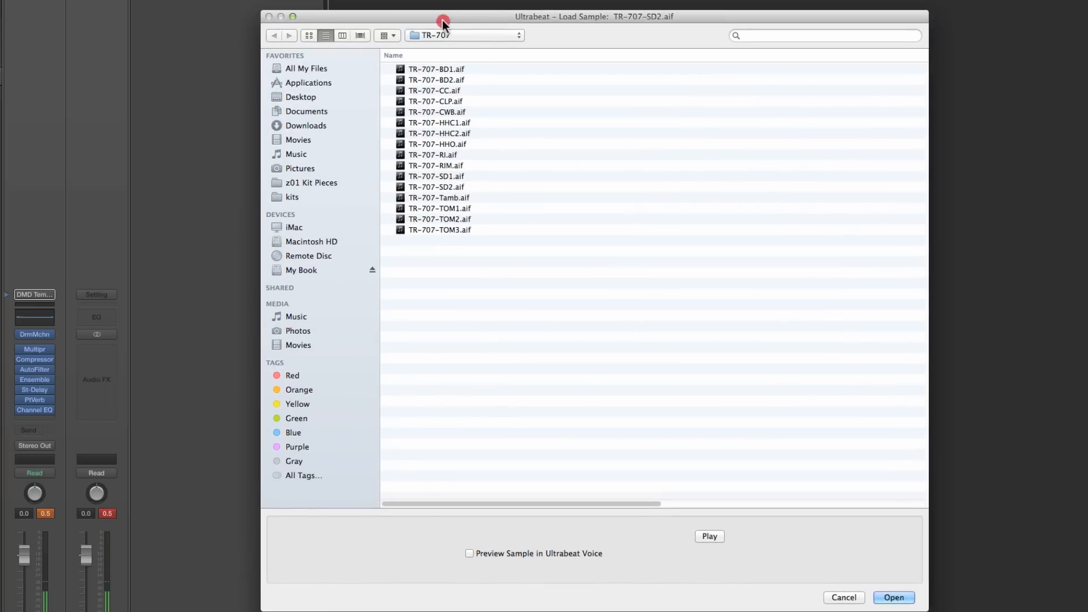
left_click(448, 209)
left_click(715, 537)
left_click(893, 598)
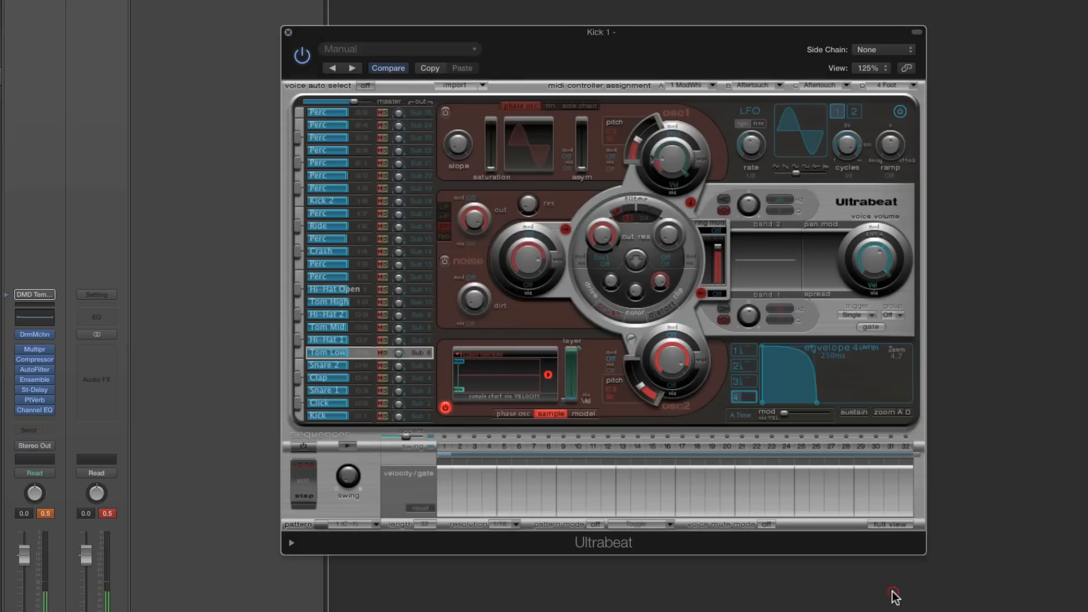
left_click(363, 352)
Preview TR-707-HHC1.aif and load it as the sample of the Hi-Hat 1 voice.
left_click(363, 340)
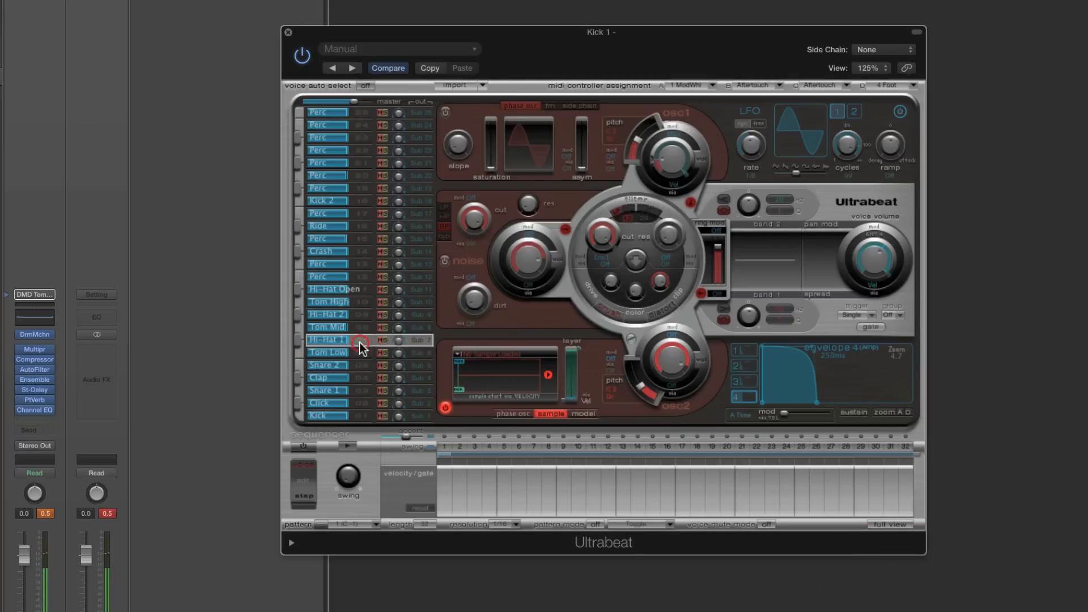
left_click(487, 357)
left_click(495, 374)
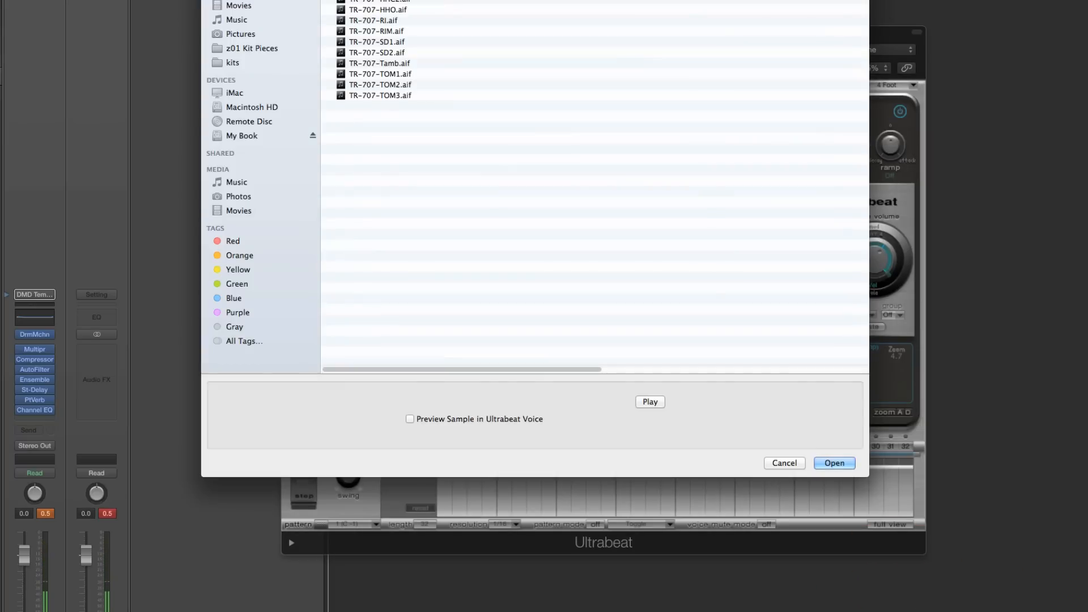
left_click_drag(405, 0, 490, 66)
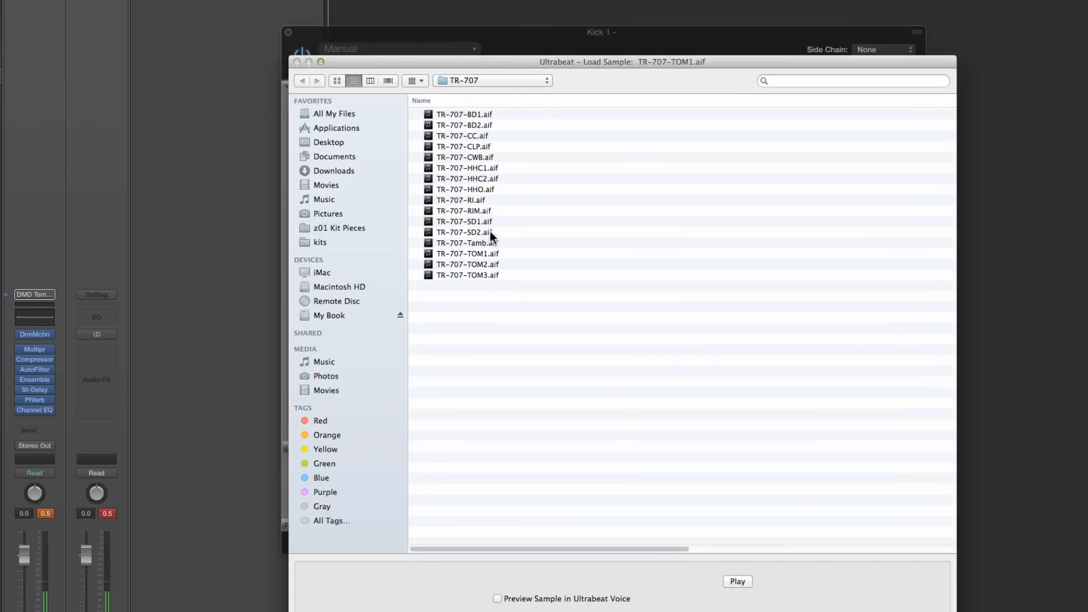
left_click(482, 169)
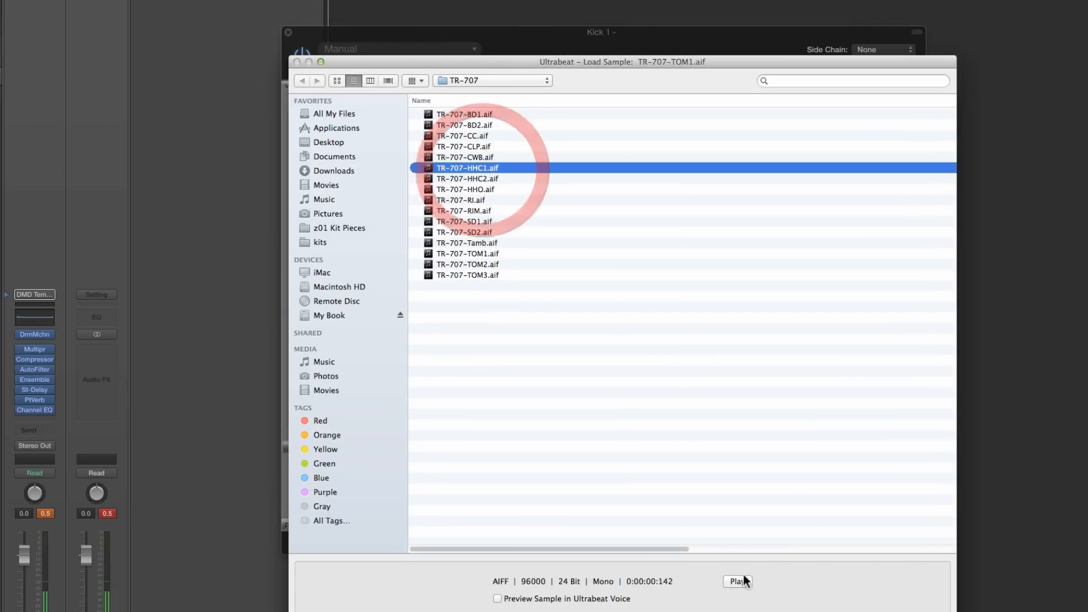
left_click(738, 581)
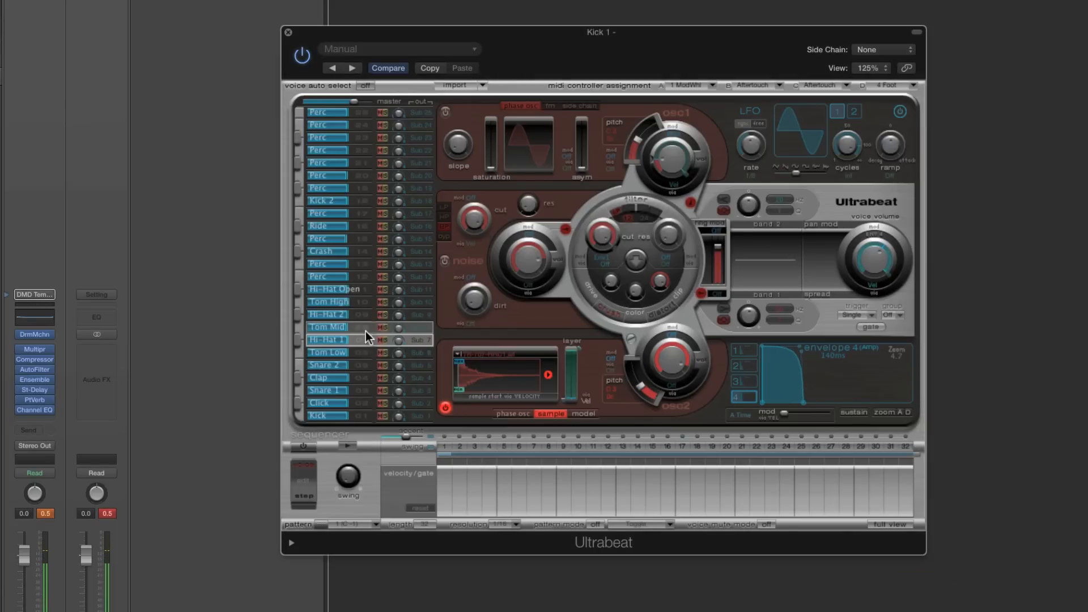
Preview TR-707-TOM2.aif and load it as the sample of the Tom Mid voice.
left_click(364, 327)
left_click(499, 356)
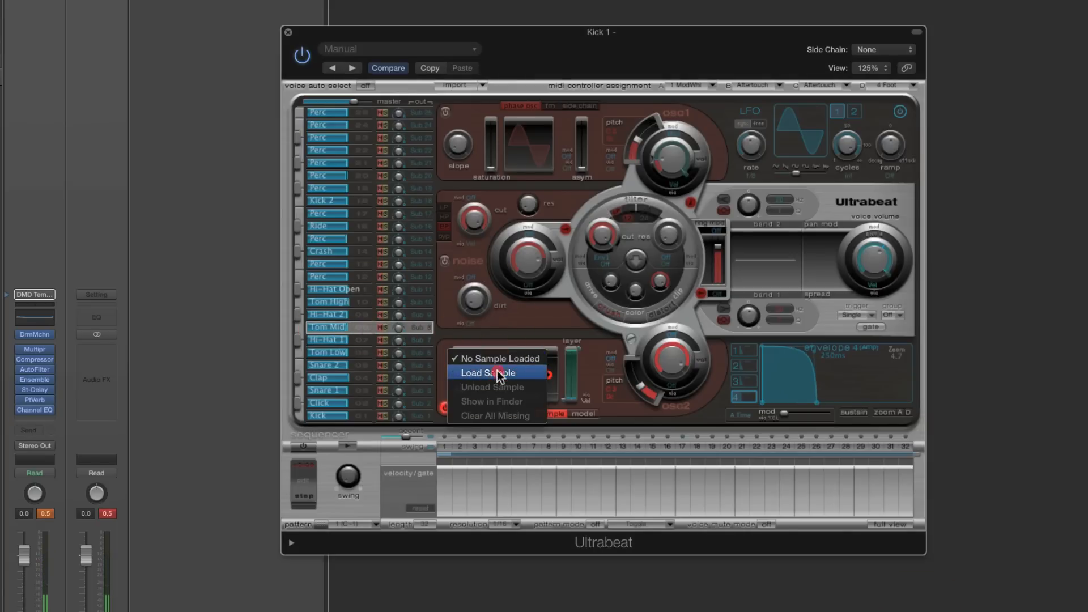
left_click(499, 374)
left_click_drag(399, 0, 444, 23)
left_click(441, 223)
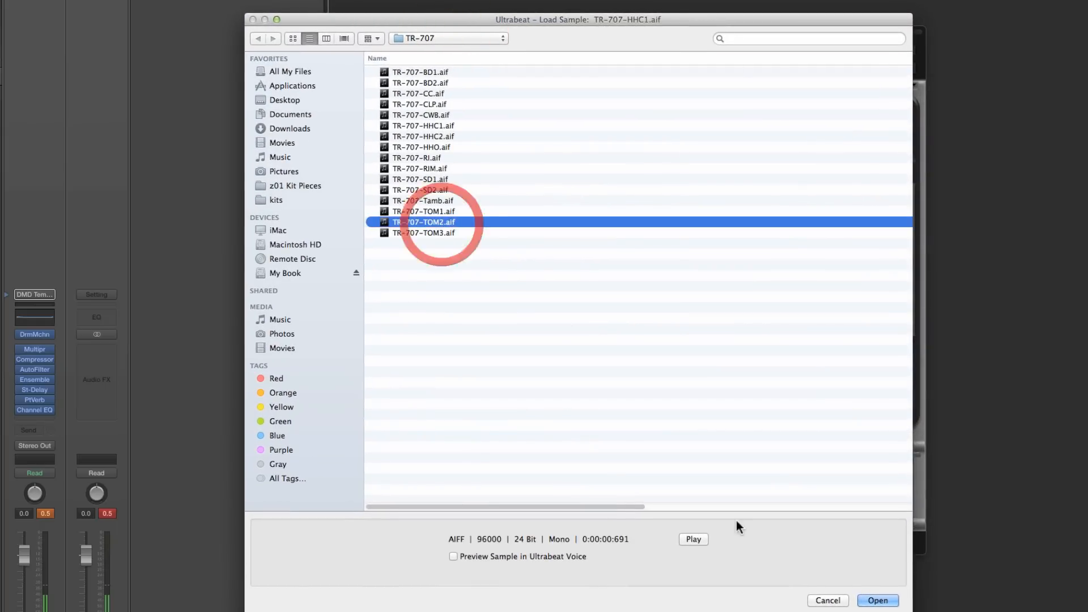
left_click(697, 538)
left_click(696, 539)
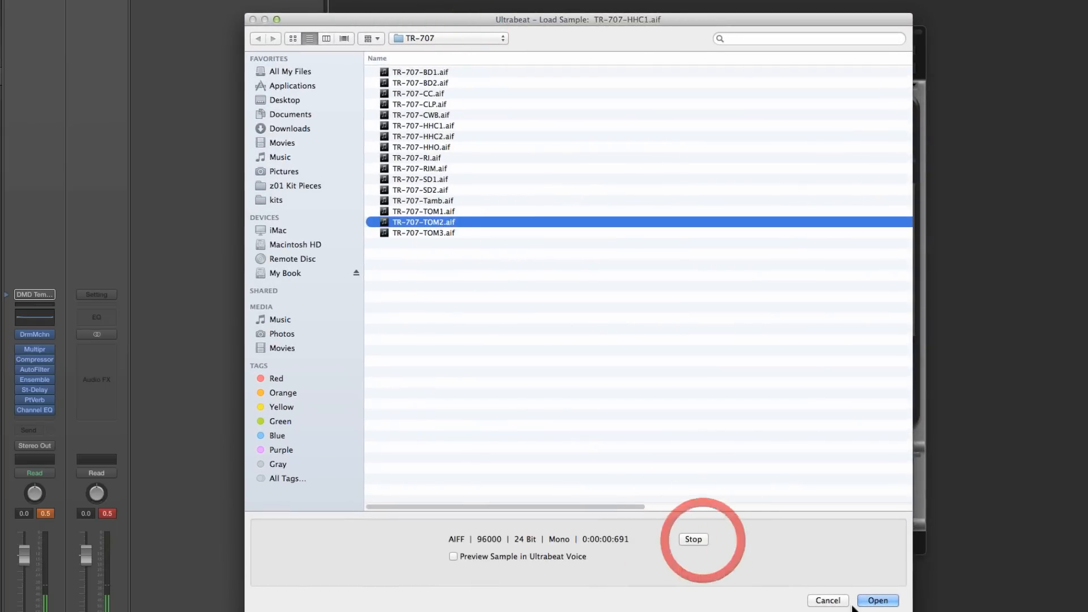
left_click(877, 600)
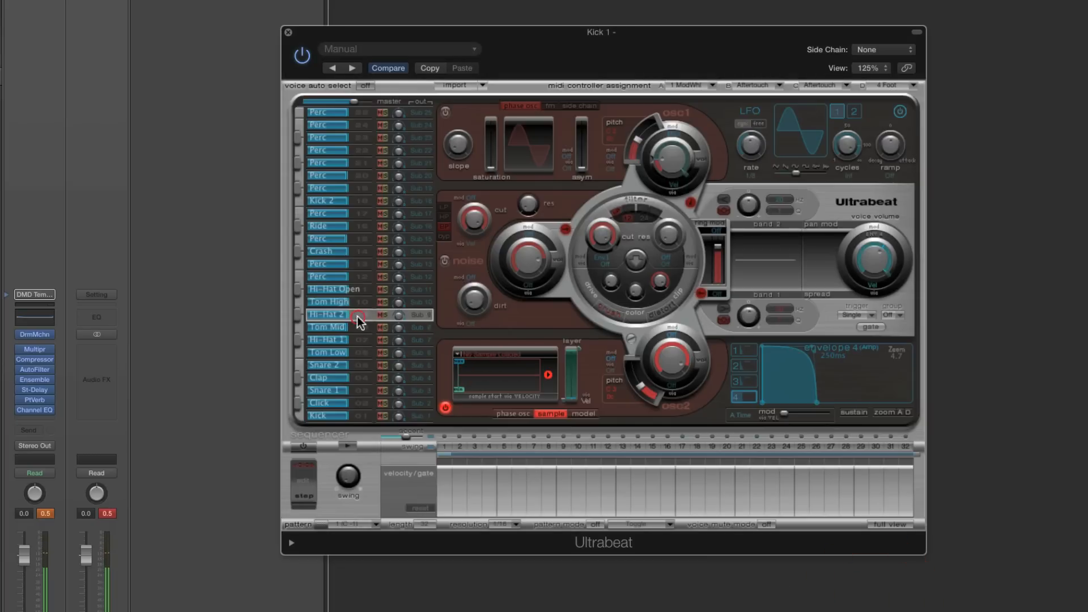
Preview TR-707-HHC2.aif and load it as the sample of the Hi-Hat 2 voice.
left_click(497, 358)
left_click(498, 370)
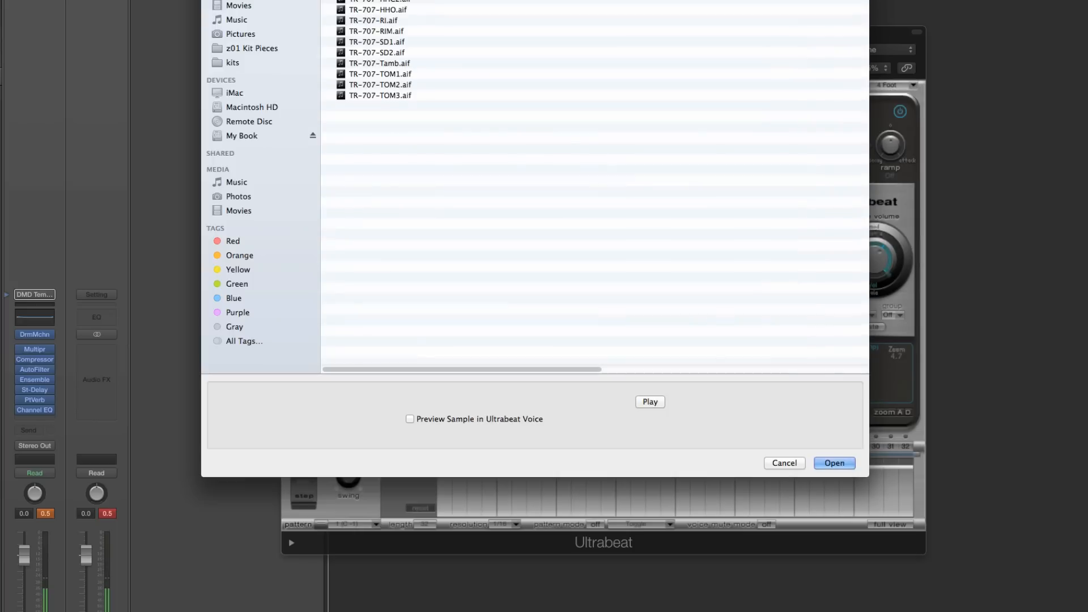
left_click_drag(410, 0, 451, 5)
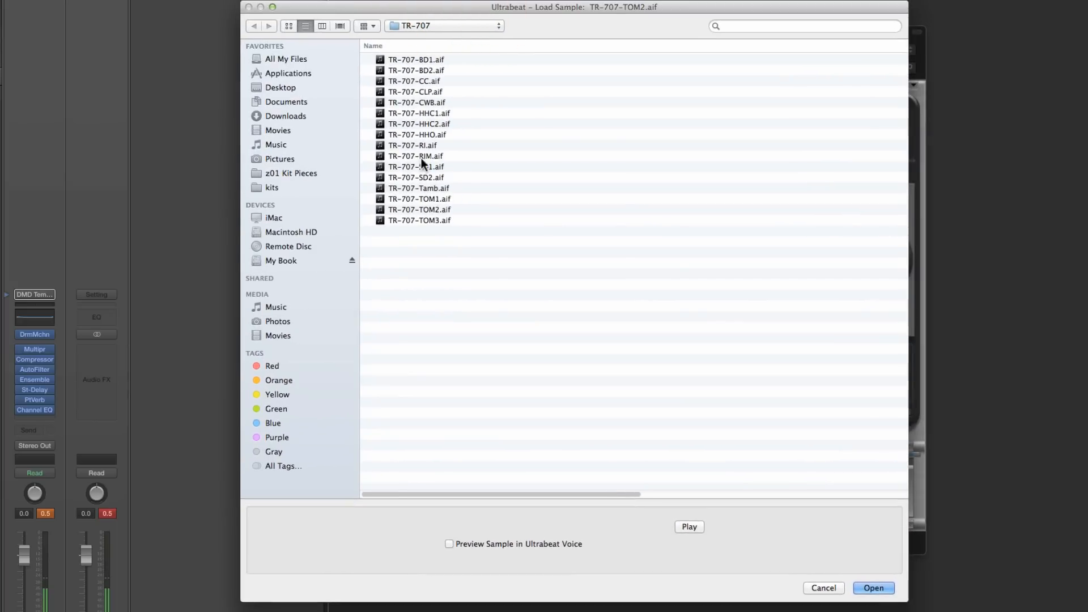
left_click(434, 124)
left_click(686, 525)
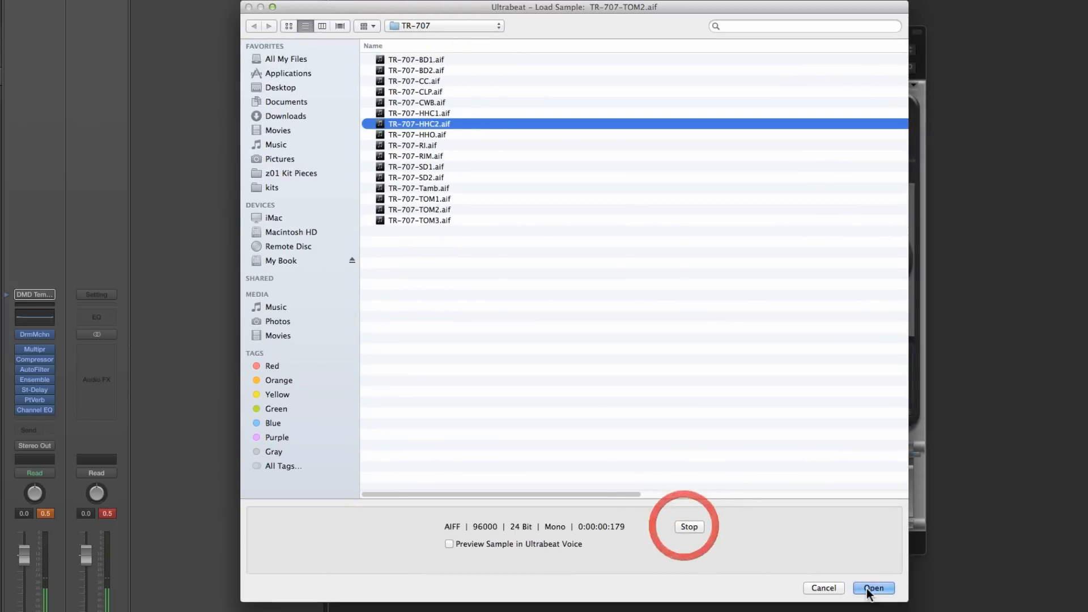
left_click(871, 588)
Preview TR-707-TOM3.aif and load it as the sample of the Tom High voice.
left_click(340, 302)
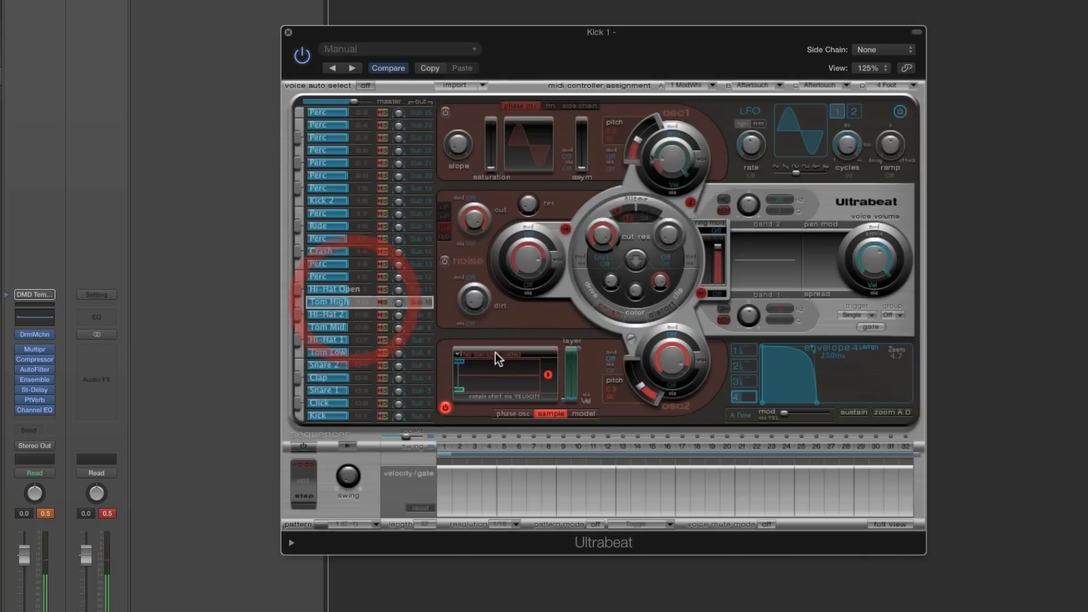
left_click(498, 357)
left_click(497, 374)
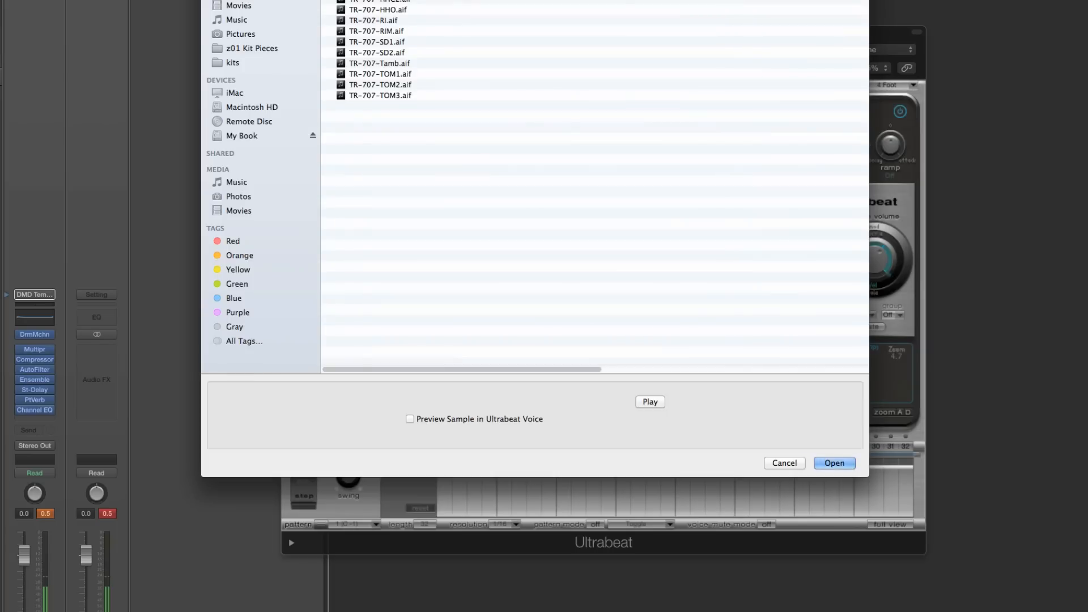
left_click_drag(454, 0, 468, 33)
left_click(444, 238)
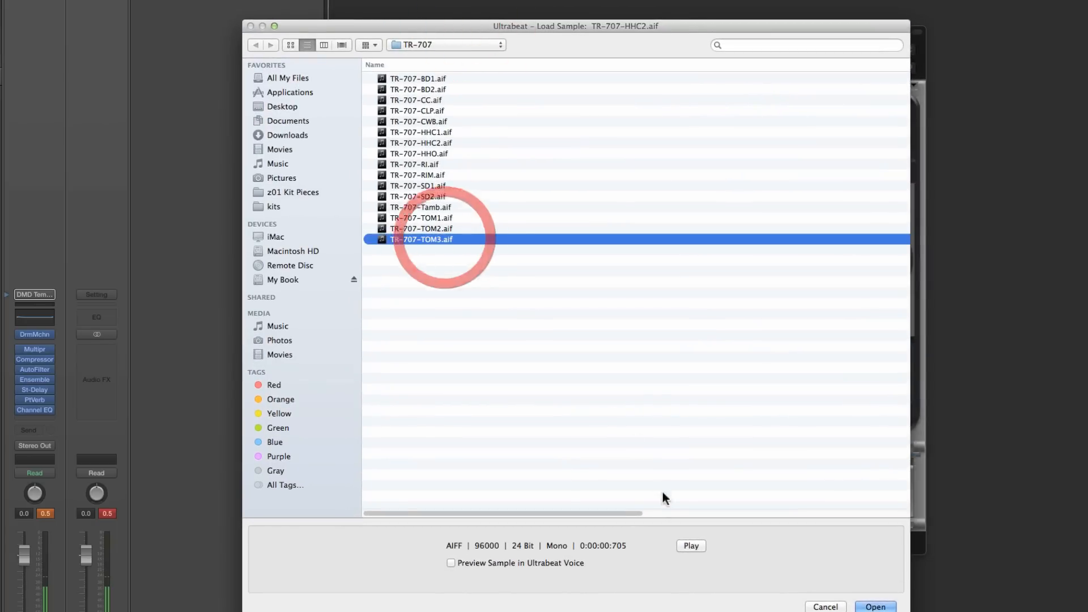
left_click(689, 545)
left_click(875, 606)
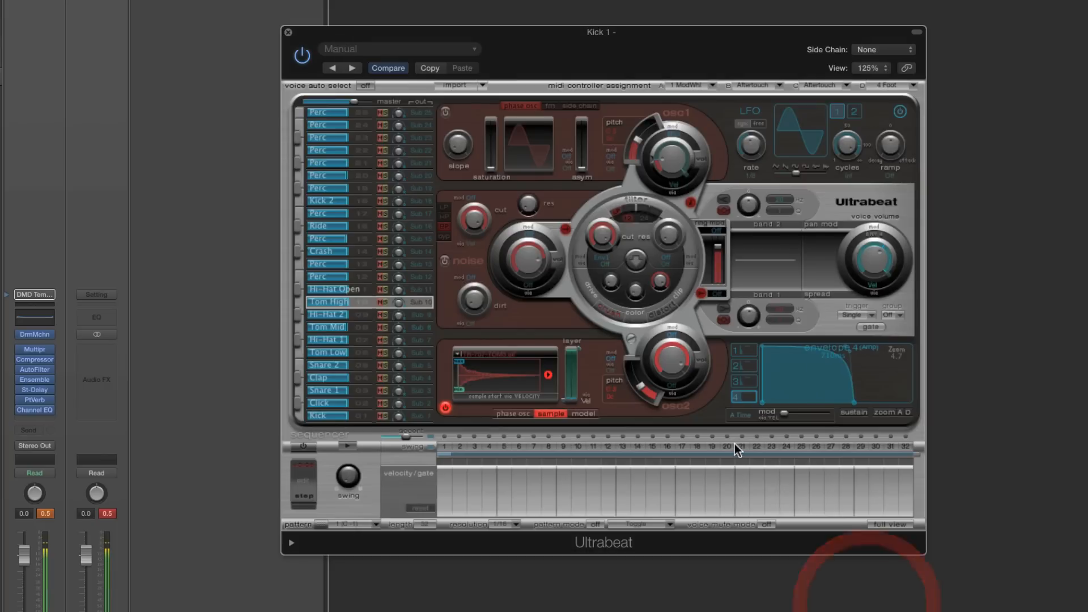
Preview TR-707-HHO.aif and load it as the sample of the Hi-Hat Open voice.
left_click(362, 289)
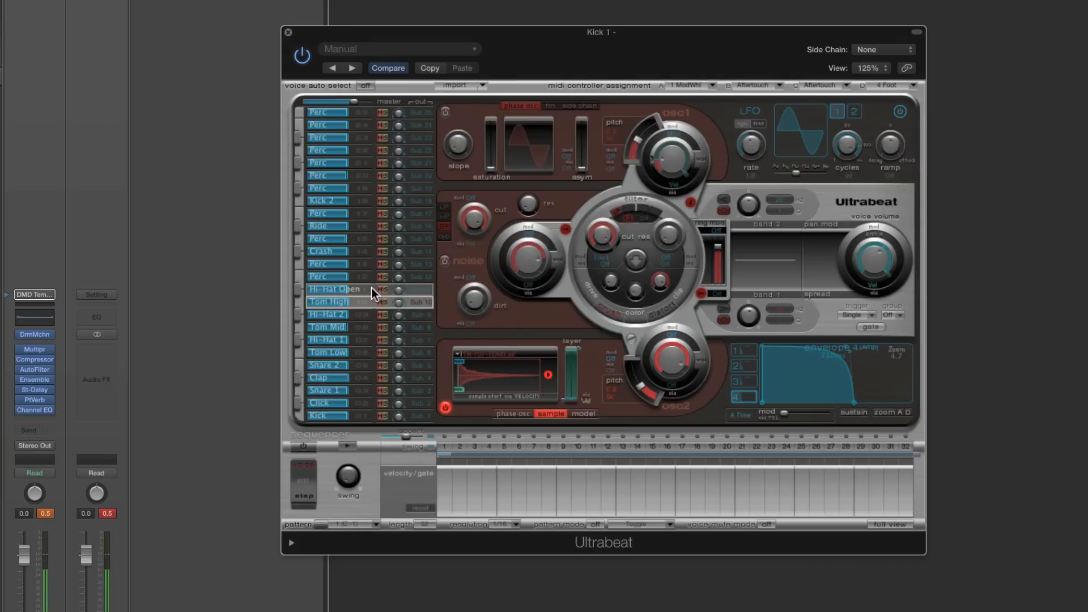
left_click(487, 355)
left_click(495, 375)
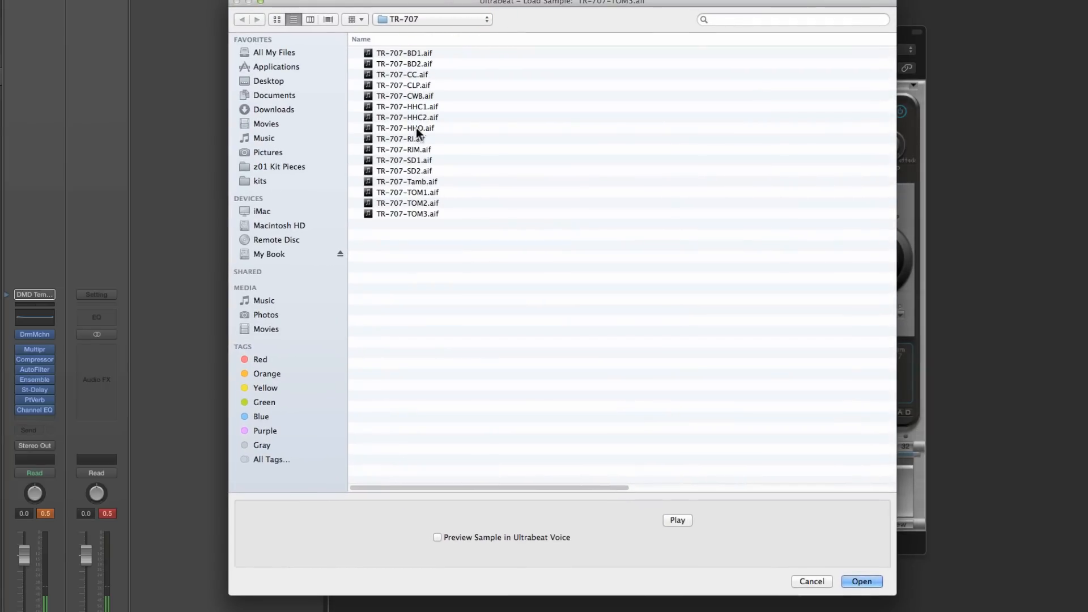
left_click(418, 128)
left_click(677, 520)
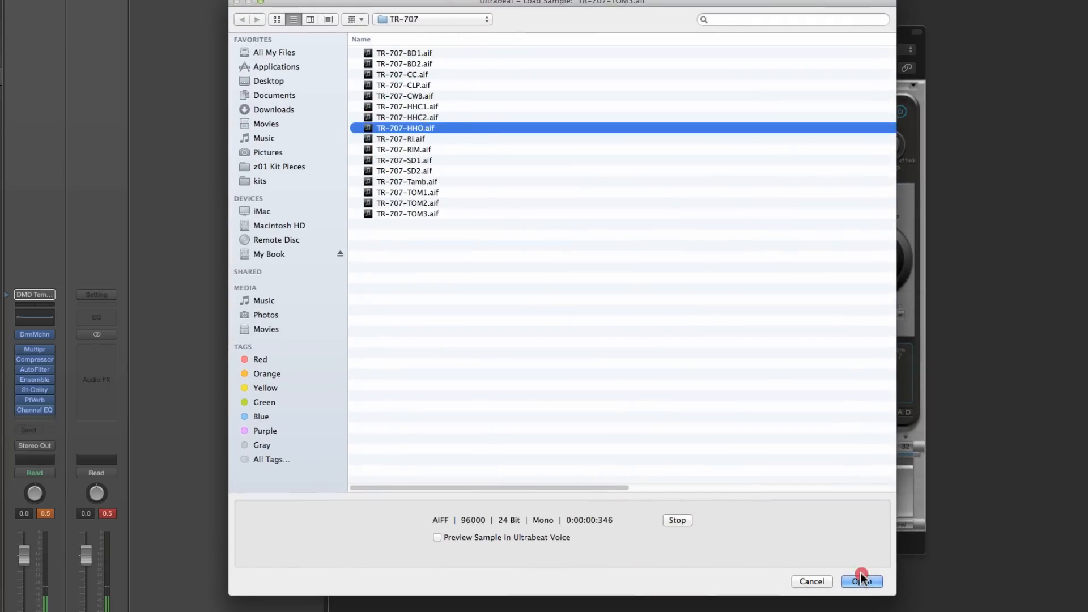
left_click(860, 580)
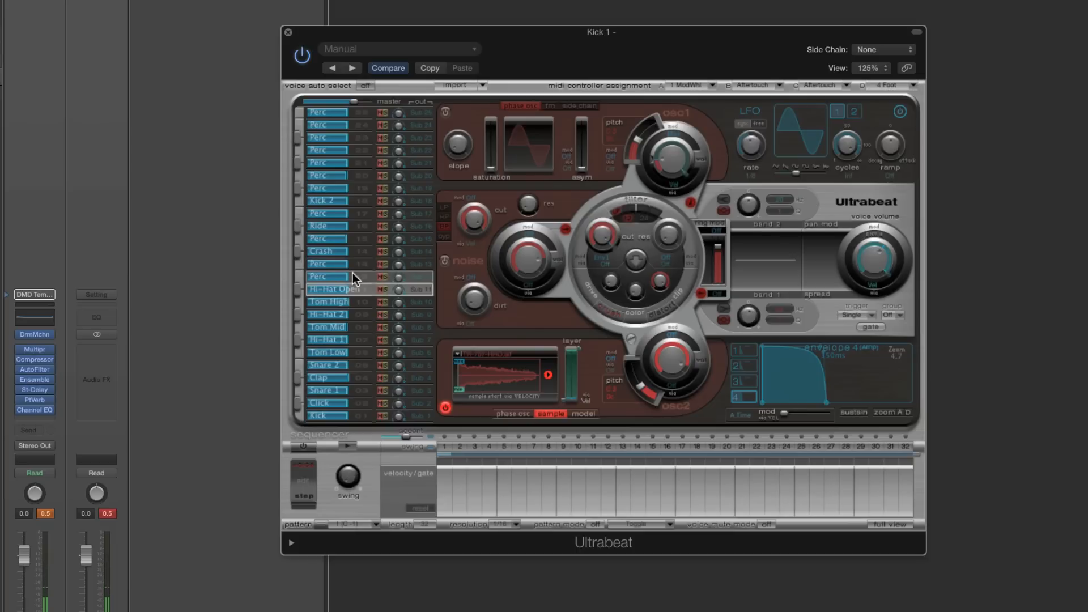
Preview TR-707-CC.aif and load it as the sample of the Crash voice.
left_click(365, 252)
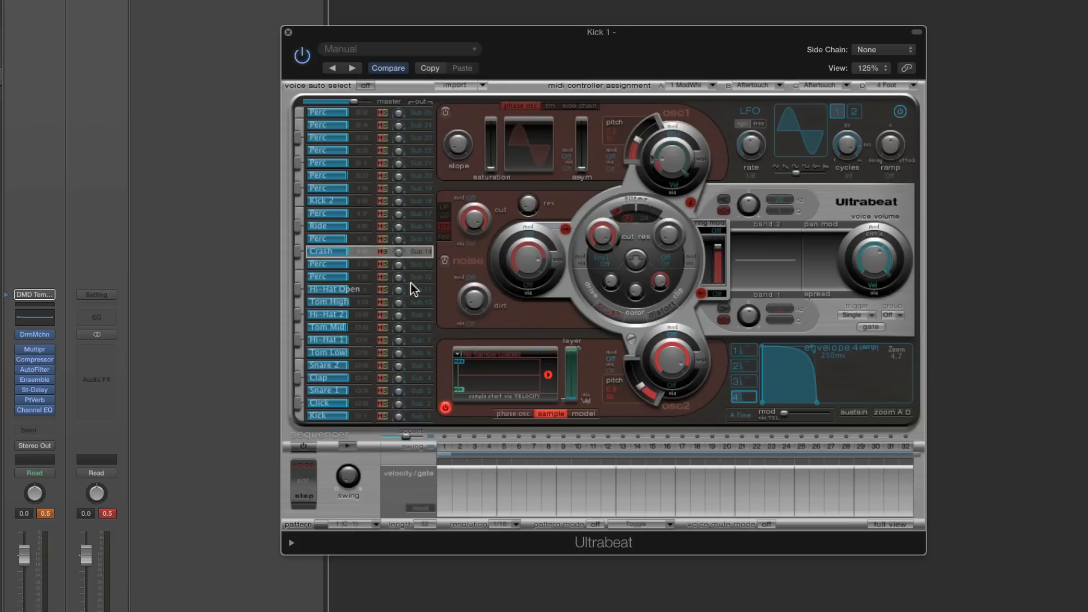
left_click(485, 354)
left_click(497, 373)
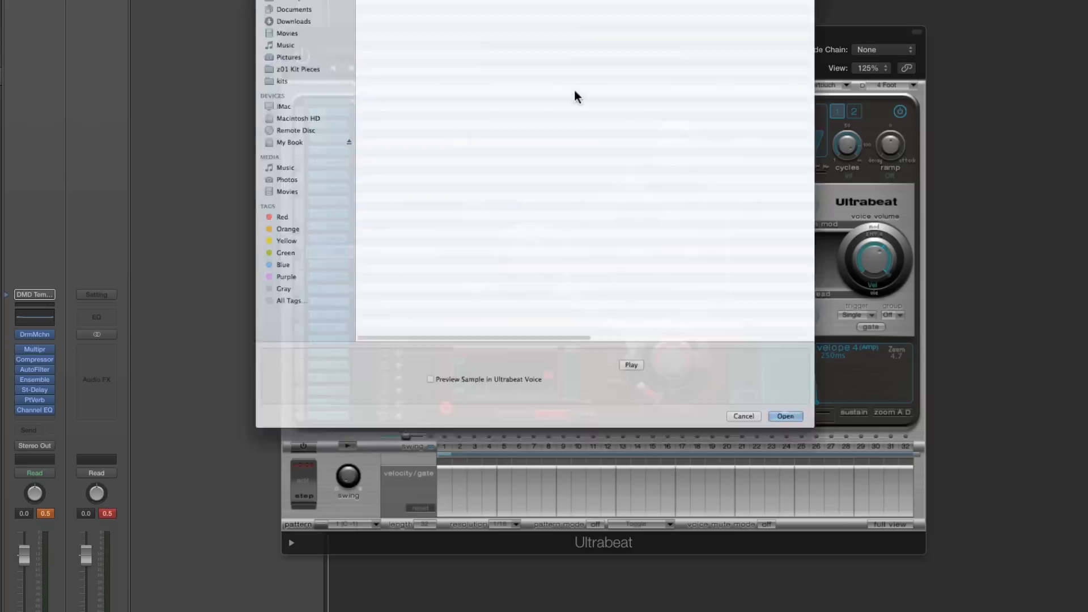
left_click_drag(470, 7, 521, 7)
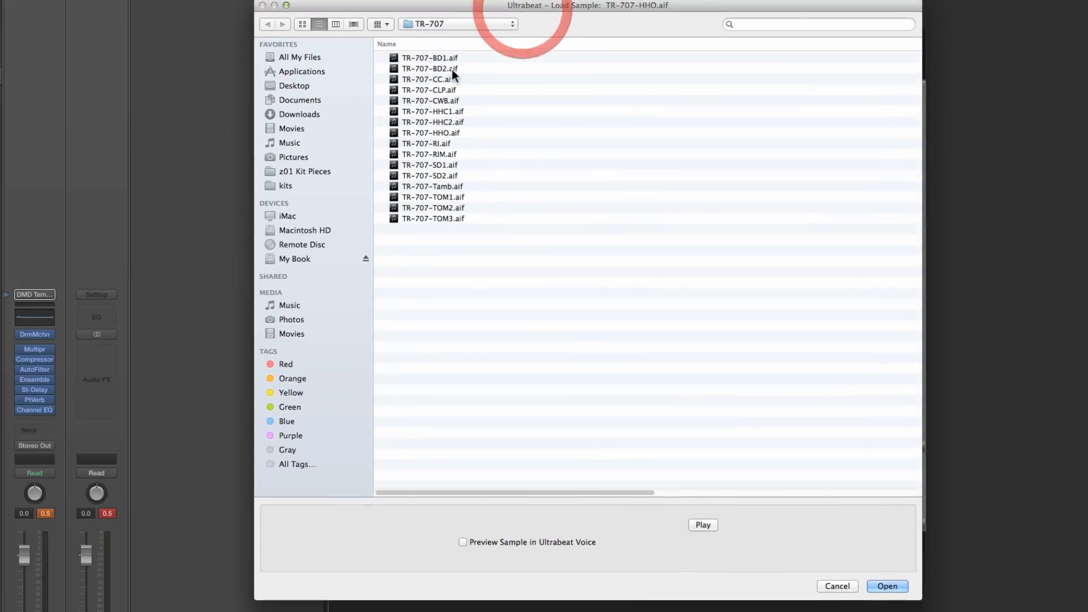
left_click(437, 79)
left_click(695, 518)
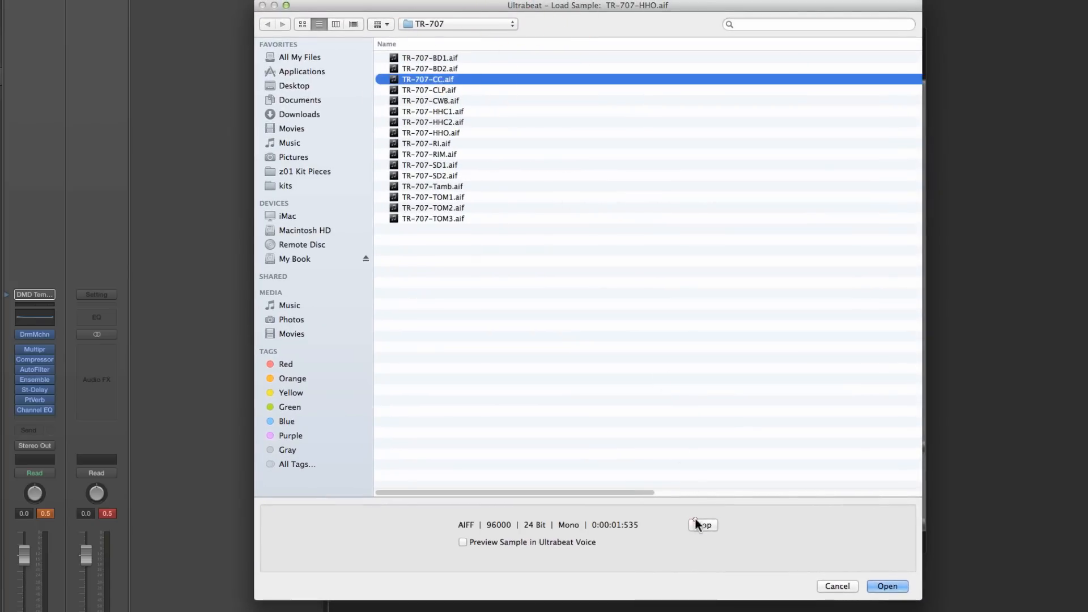
left_click(876, 587)
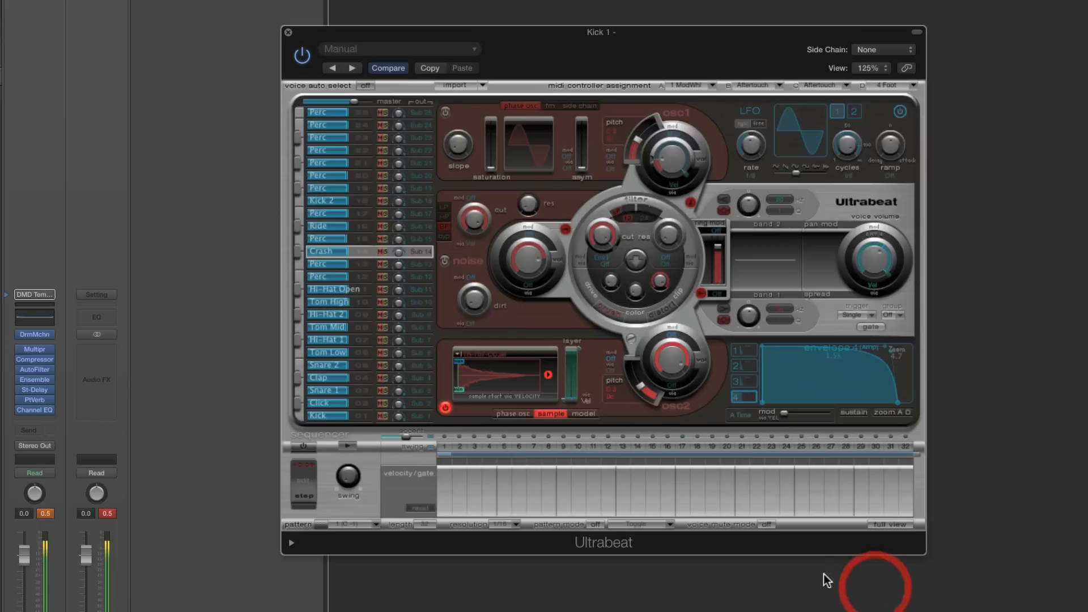
Preview TR-707-RI.aif and load it as the sample of the Ride voice.
left_click(368, 226)
left_click(498, 356)
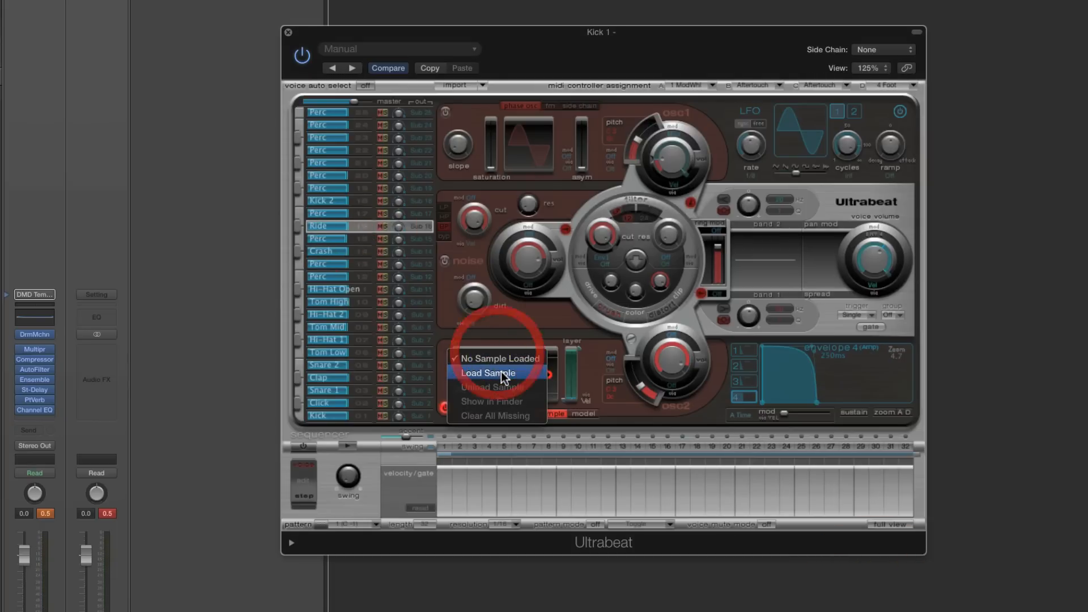
left_click(502, 372)
left_click_drag(454, 0, 512, 23)
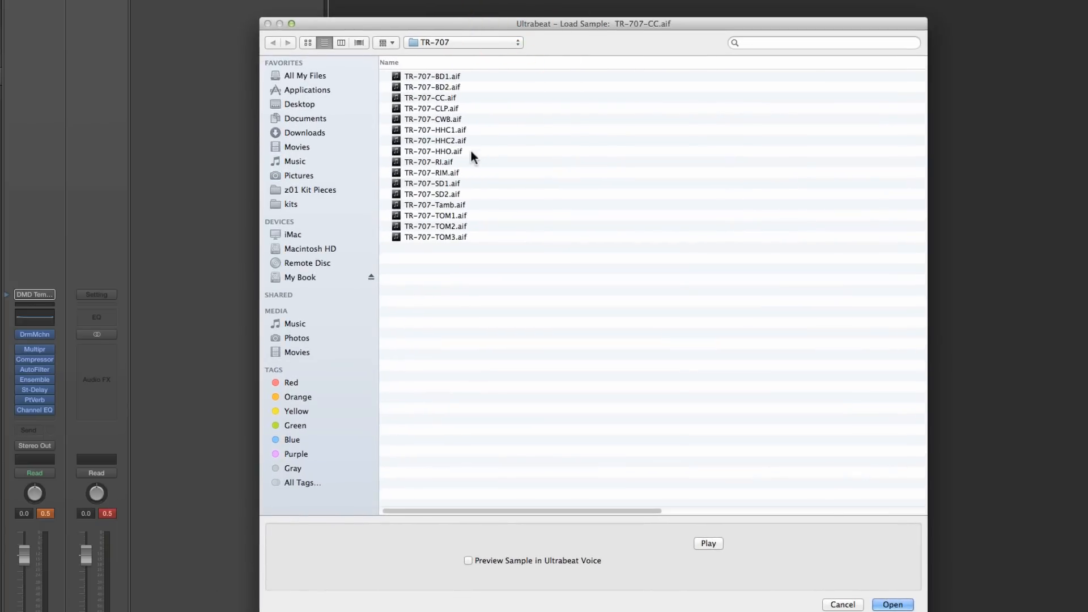
left_click(446, 162)
left_click(708, 544)
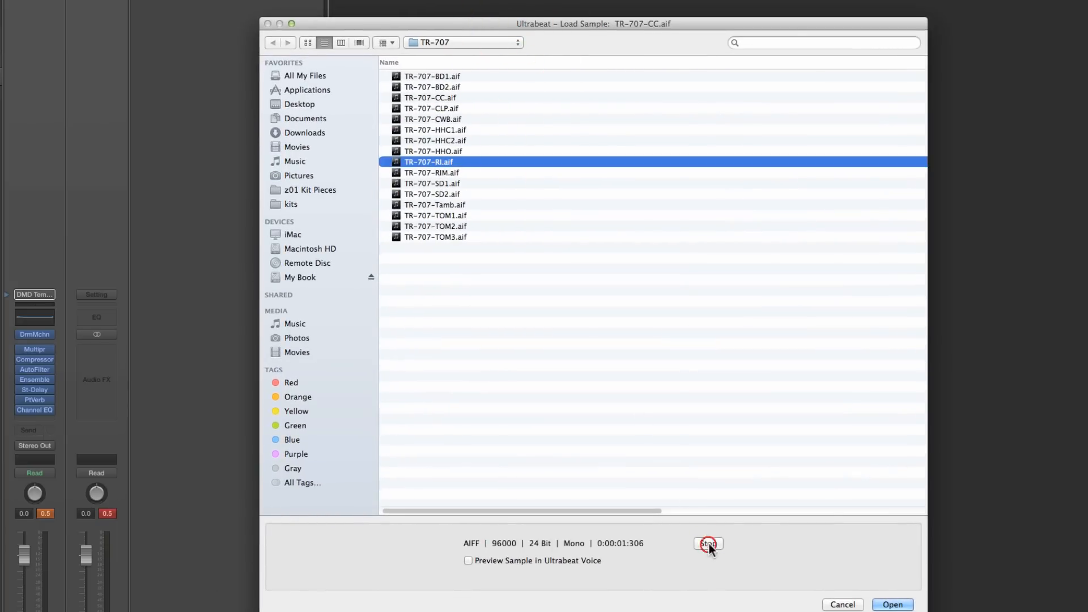
left_click(893, 604)
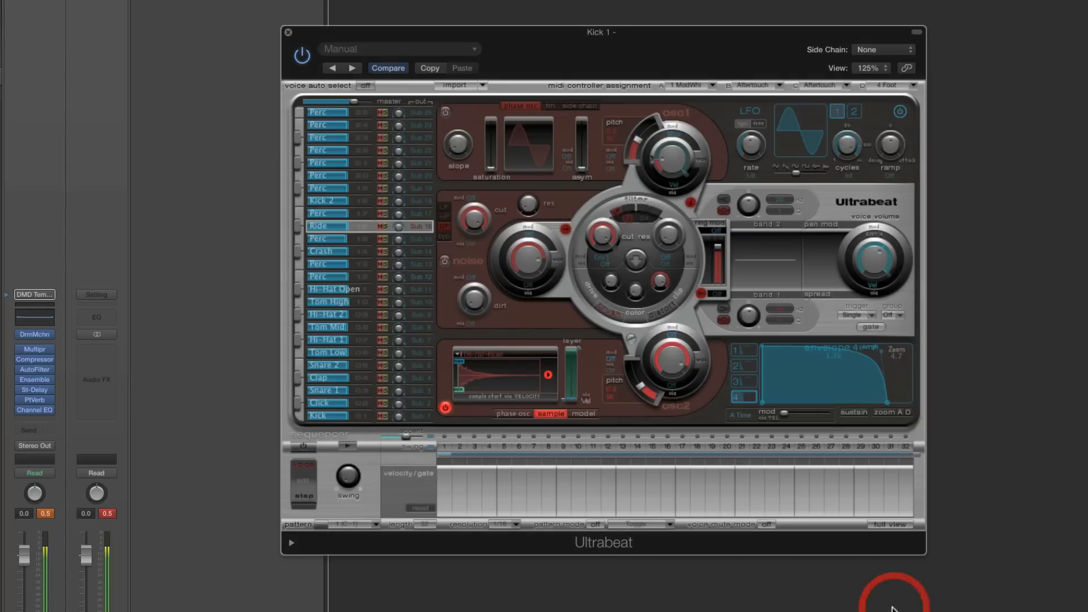
Preview TR-707-BD2.aif and load it as the sample of the Kick 2 voice.
left_click(362, 203)
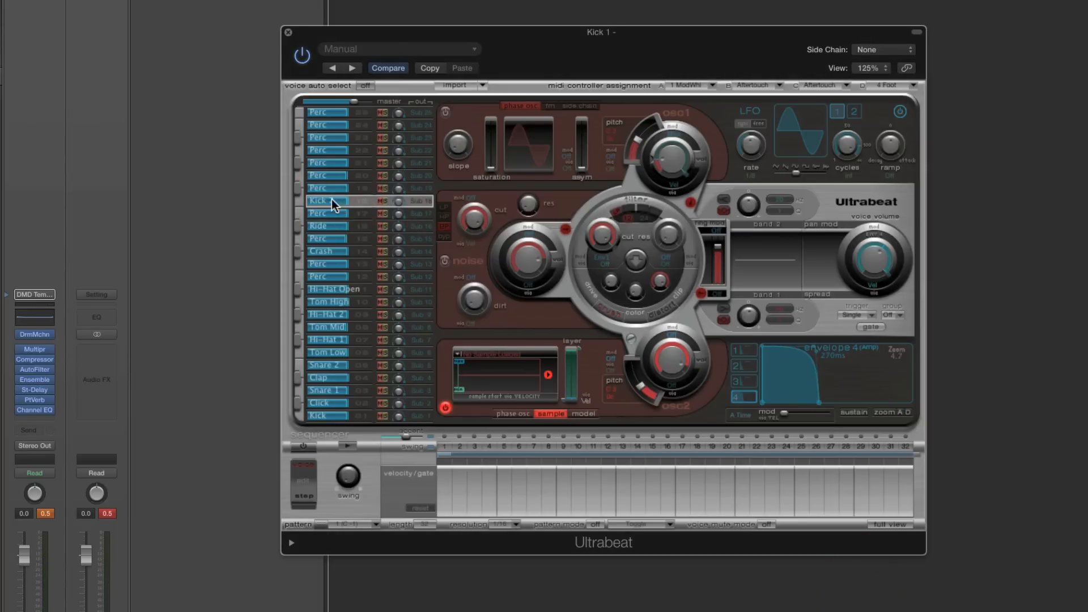
left_click(499, 353)
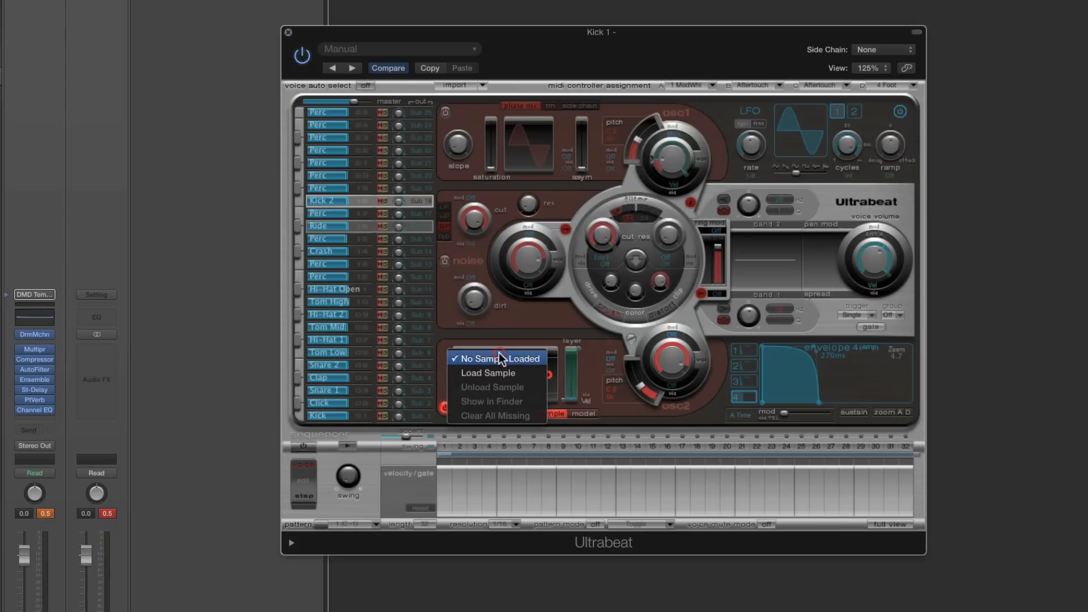
left_click(450, 204)
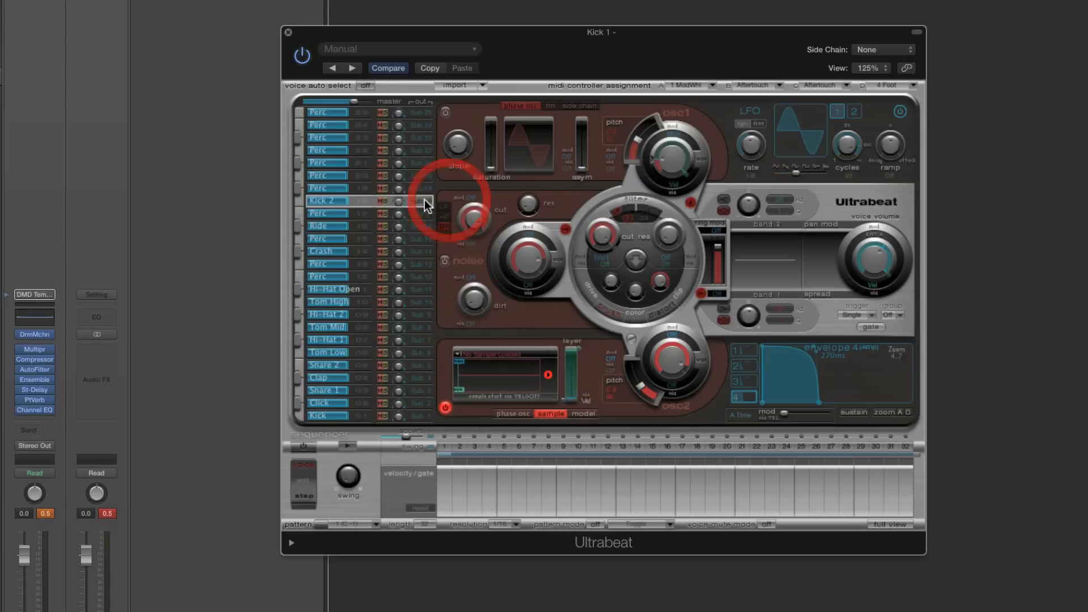
left_click(504, 358)
left_click(499, 373)
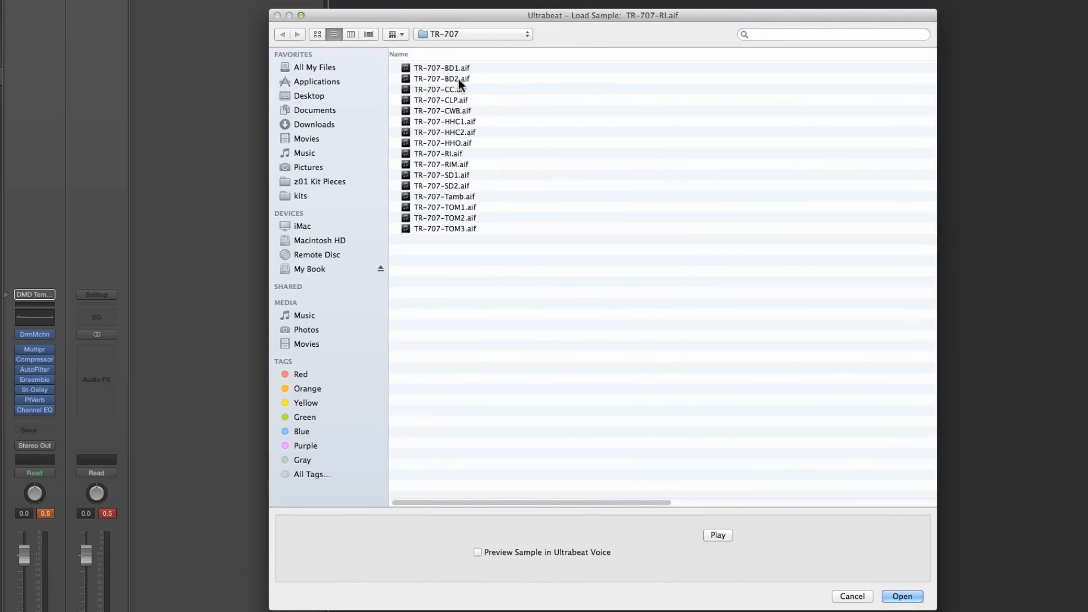
left_click(458, 79)
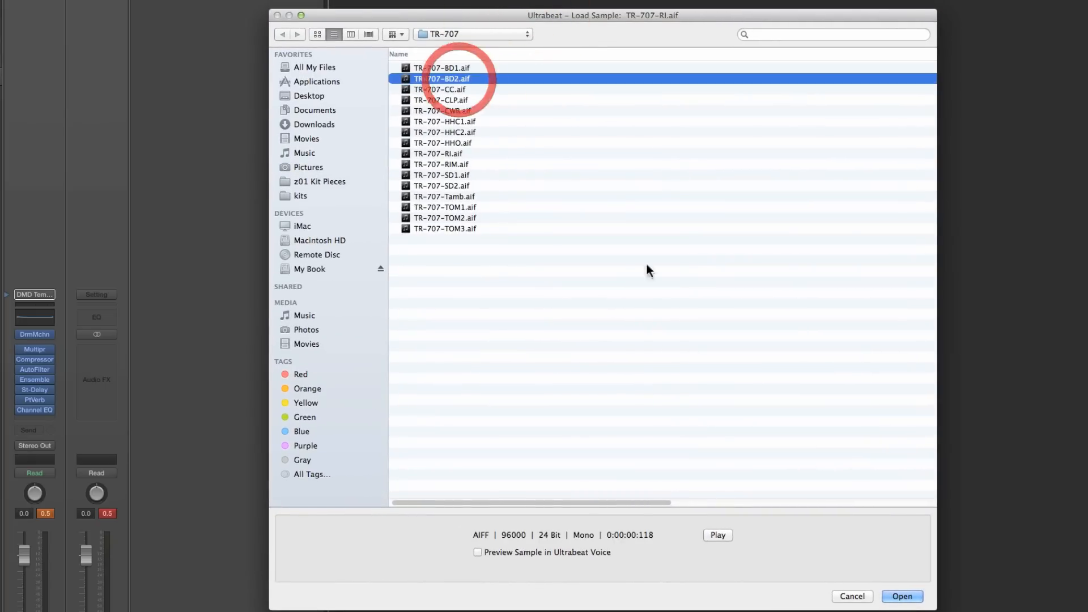
left_click(718, 535)
left_click(900, 596)
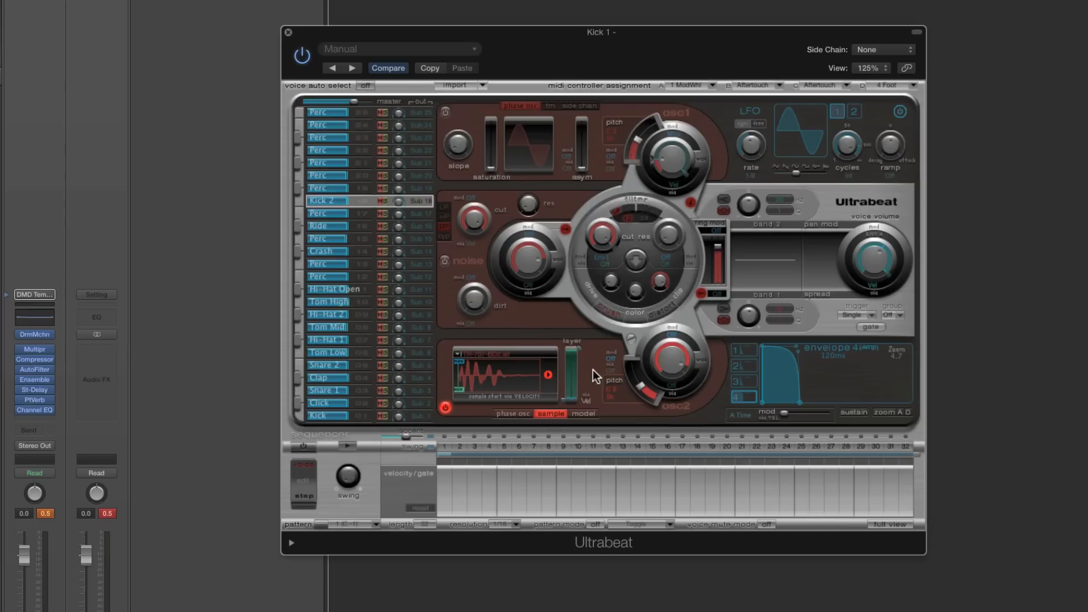
Check the two Perc voices directly below Crash in the Ultrabeat voice list.
left_click(361, 277)
left_click(359, 265)
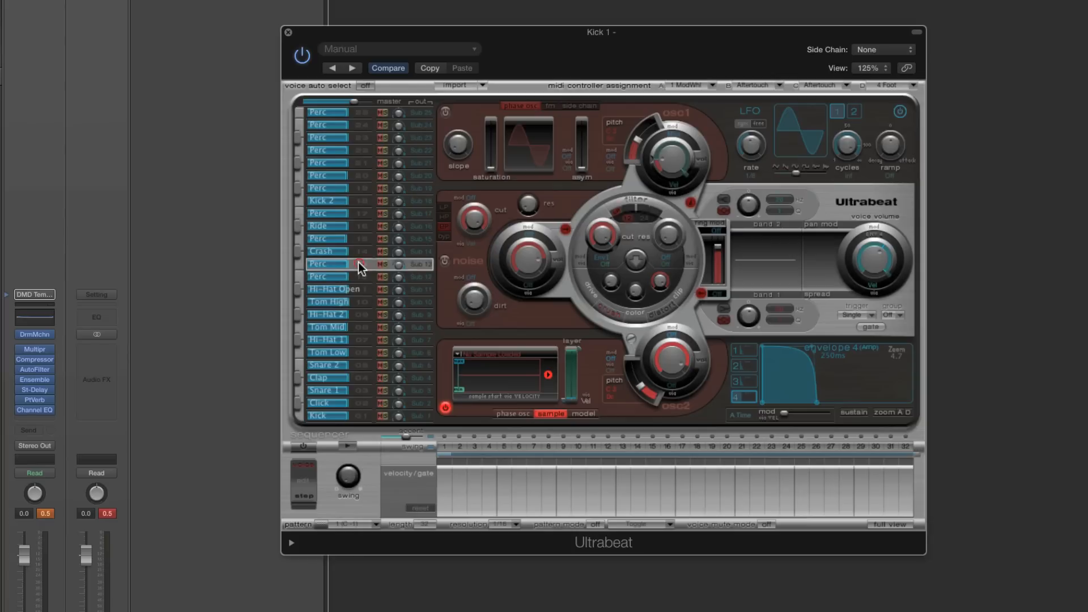
left_click(360, 265)
left_click(359, 276)
left_click(360, 265)
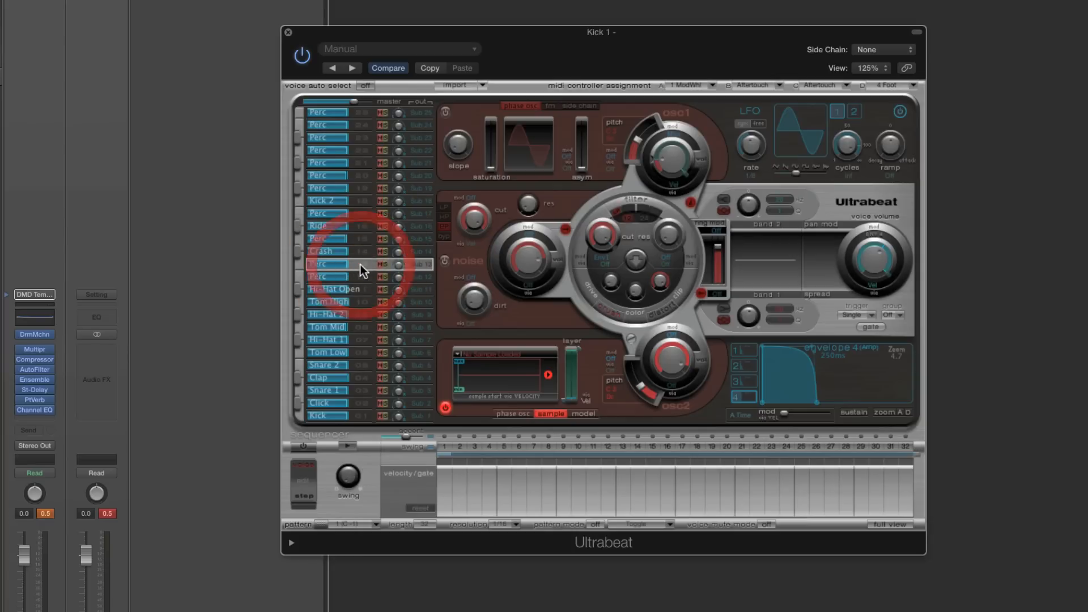
left_click(360, 275)
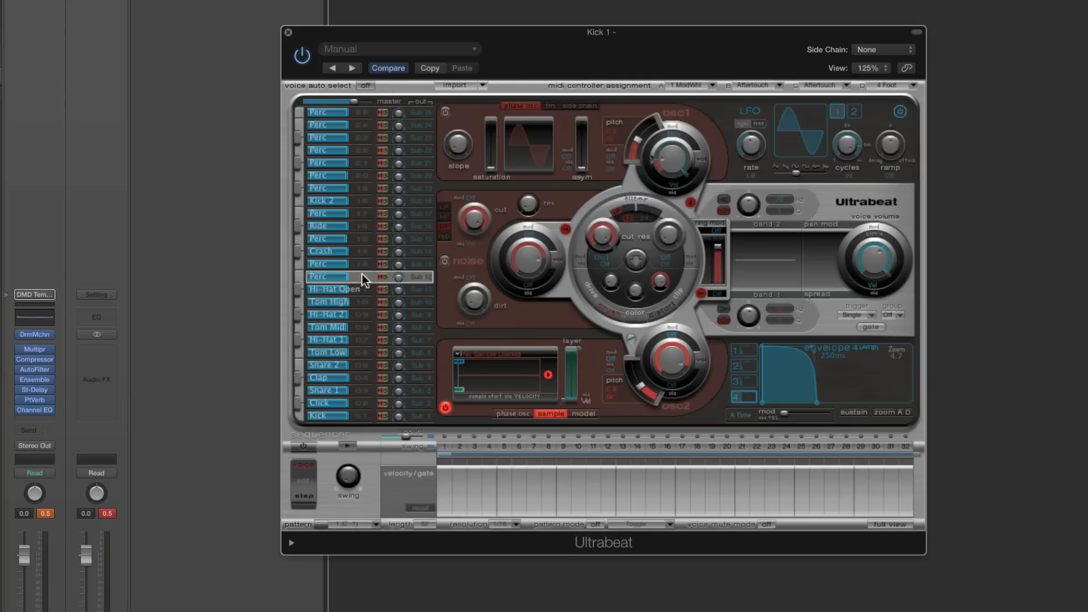
Turn on voice auto select and open Drum Machine Designer, placing its window so the Ultrabeat voice list stays visible.
left_click(370, 86)
left_click_drag(509, 32, 512, 32)
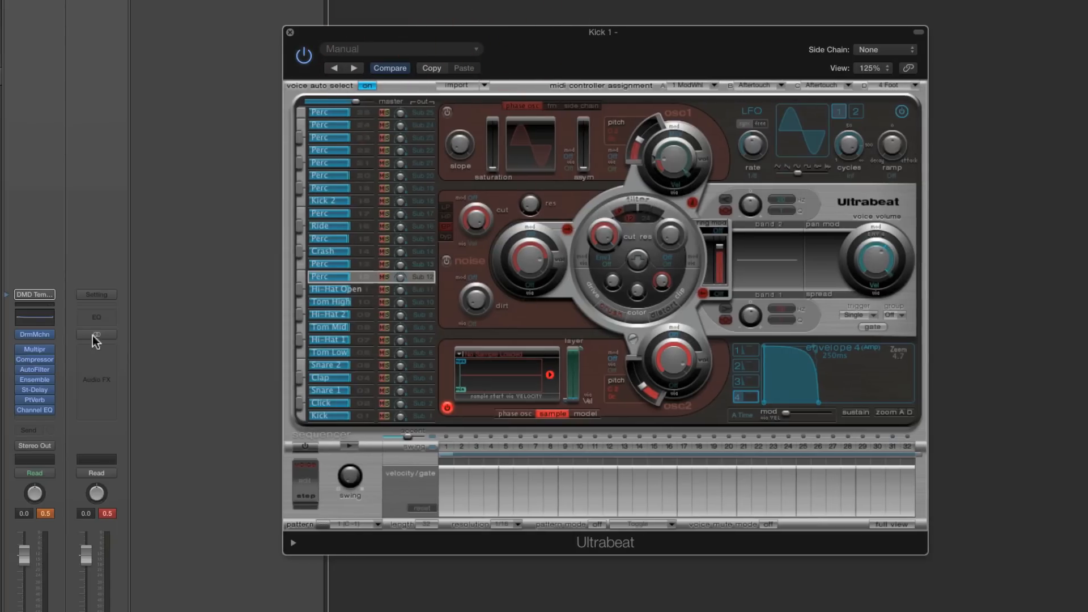
left_click(35, 334)
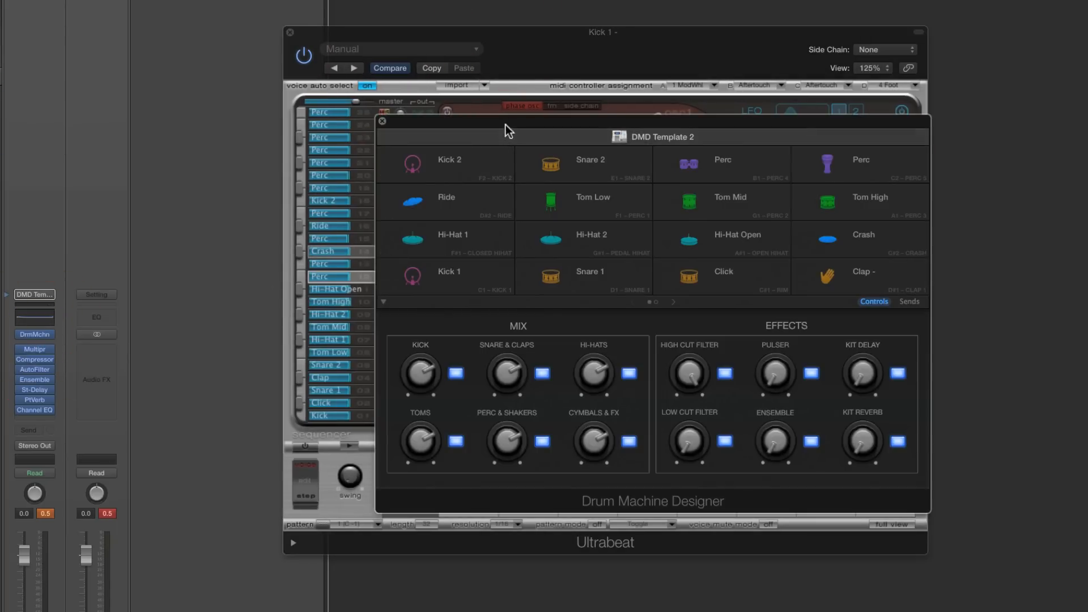
left_click_drag(508, 127, 607, 87)
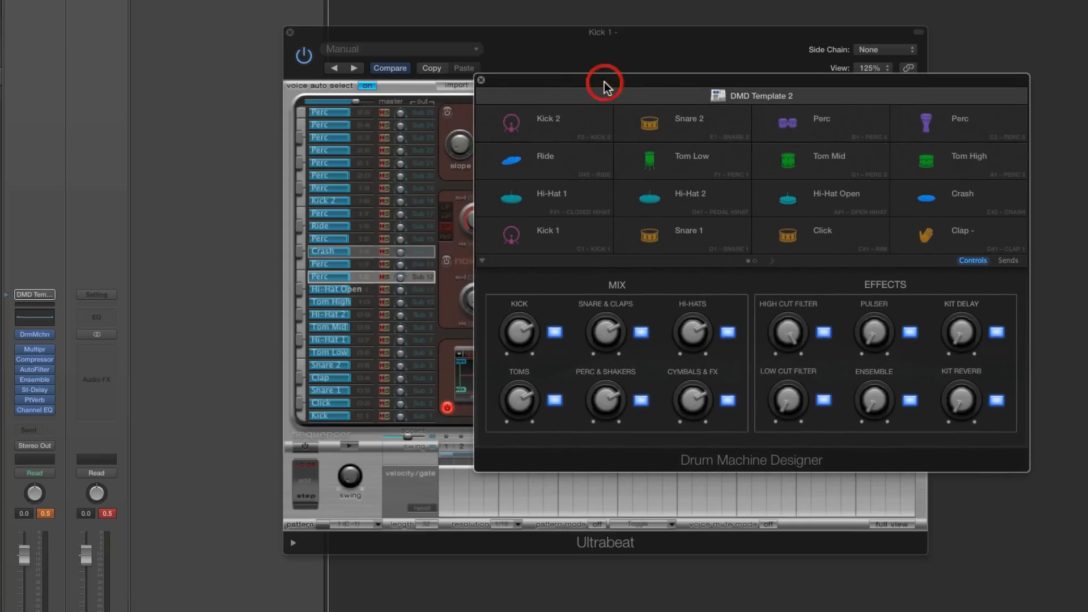
Trigger the B1 and C2 Perc pads alternately to see which Ultrabeat voice each one selects.
left_click(800, 124)
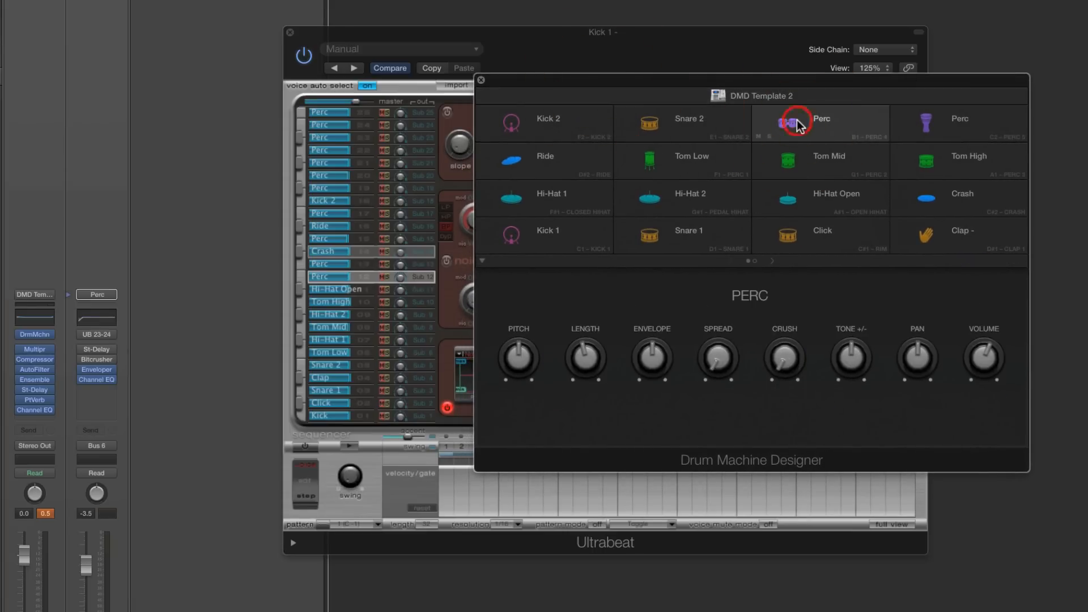
left_click(917, 129)
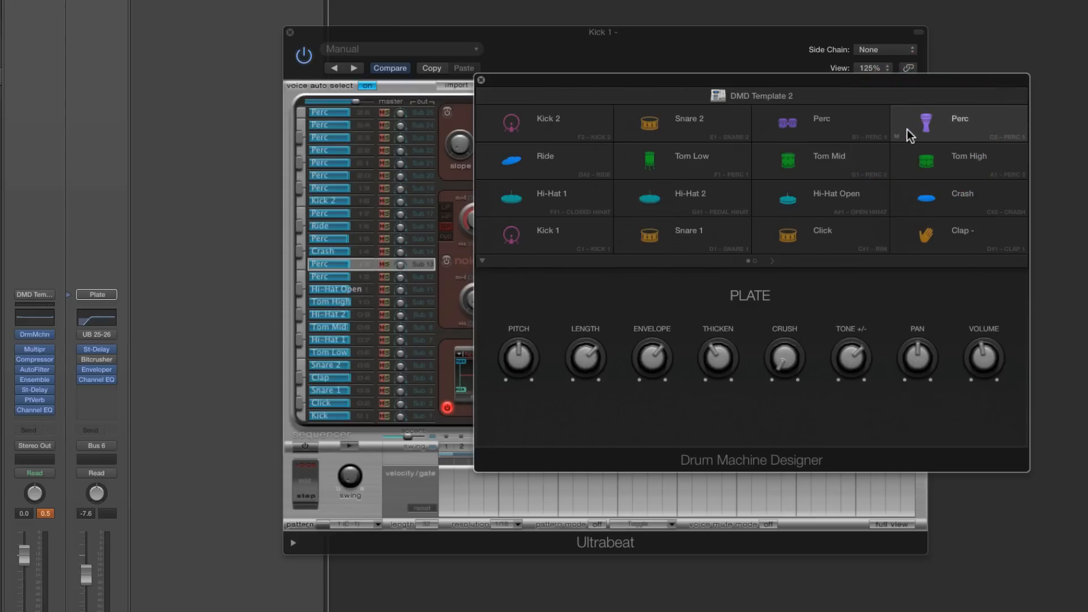
left_click(831, 121)
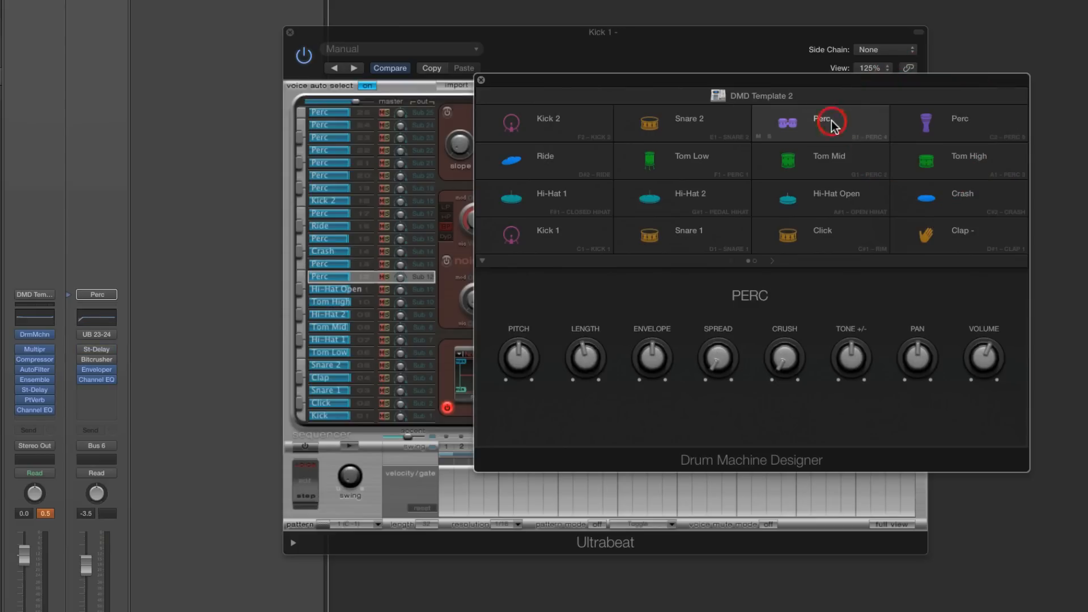
left_click(927, 128)
left_click(805, 122)
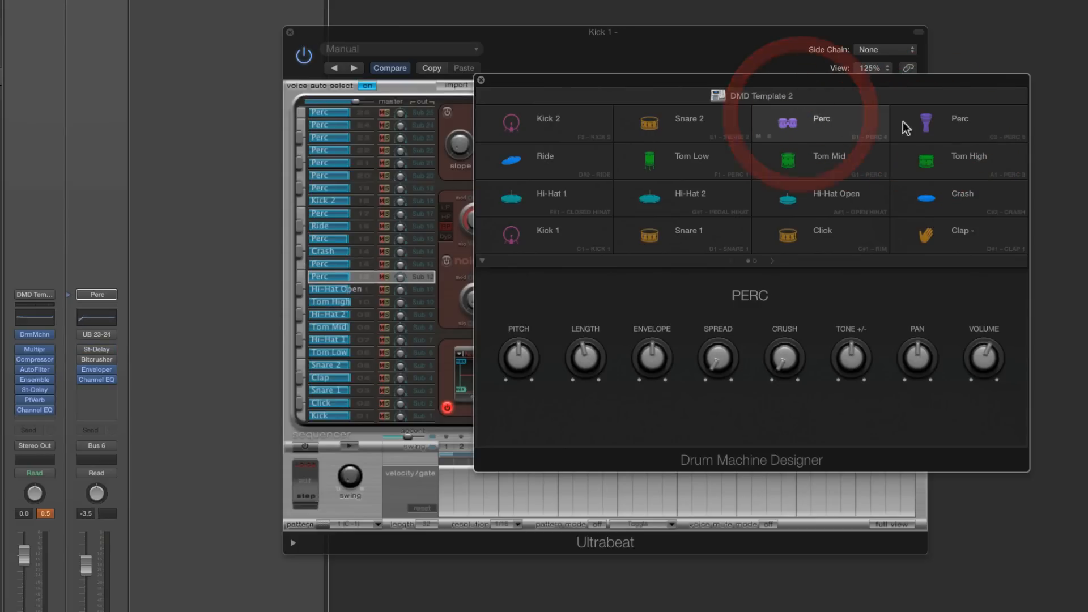
left_click(945, 125)
left_click(853, 128)
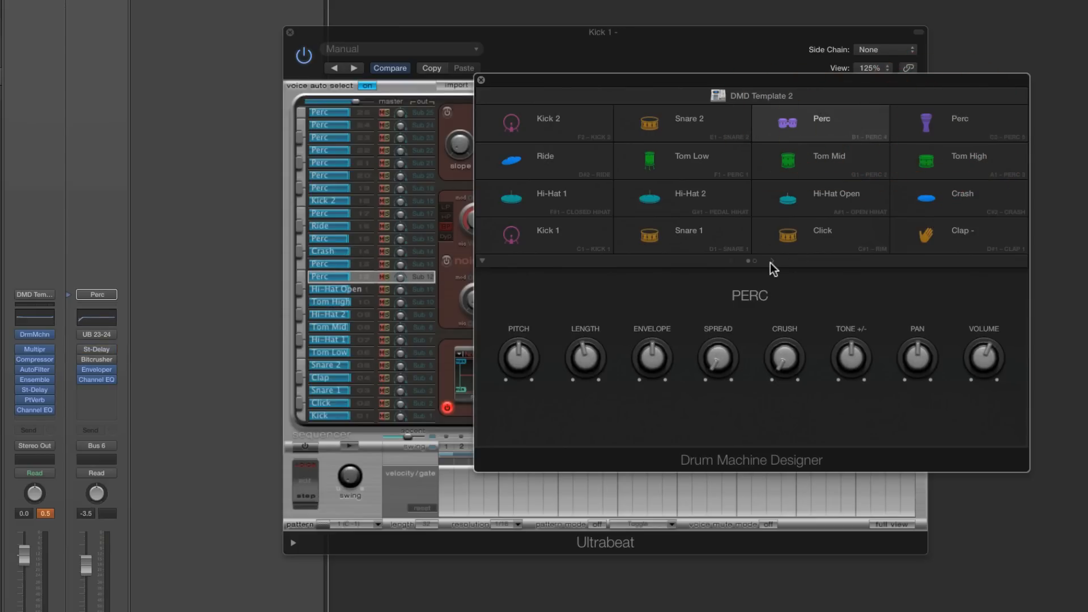
left_click(930, 129)
left_click(829, 130)
left_click(946, 131)
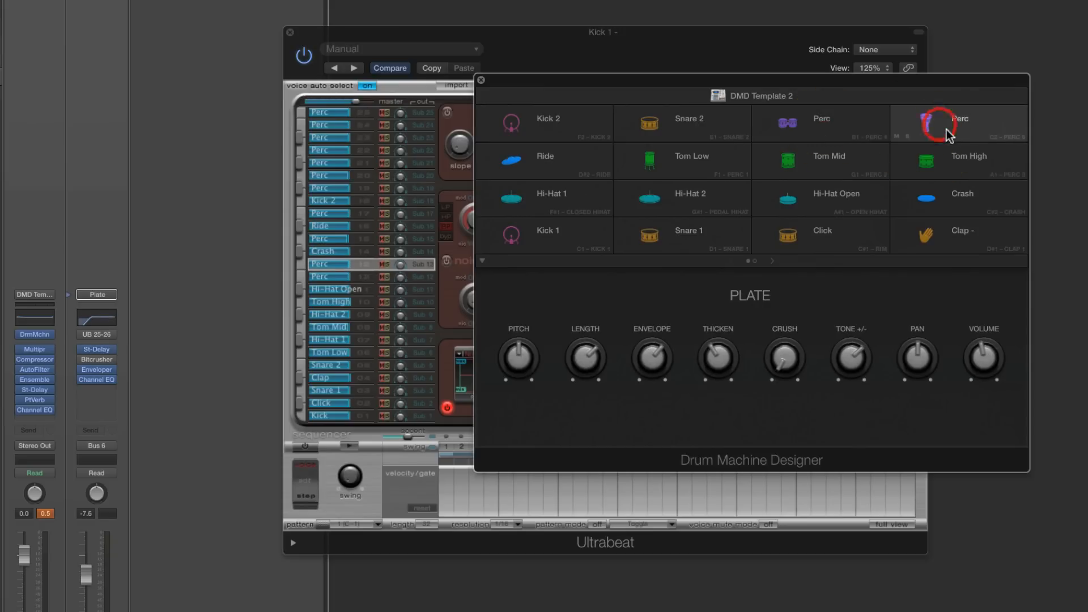
left_click(804, 121)
left_click(929, 125)
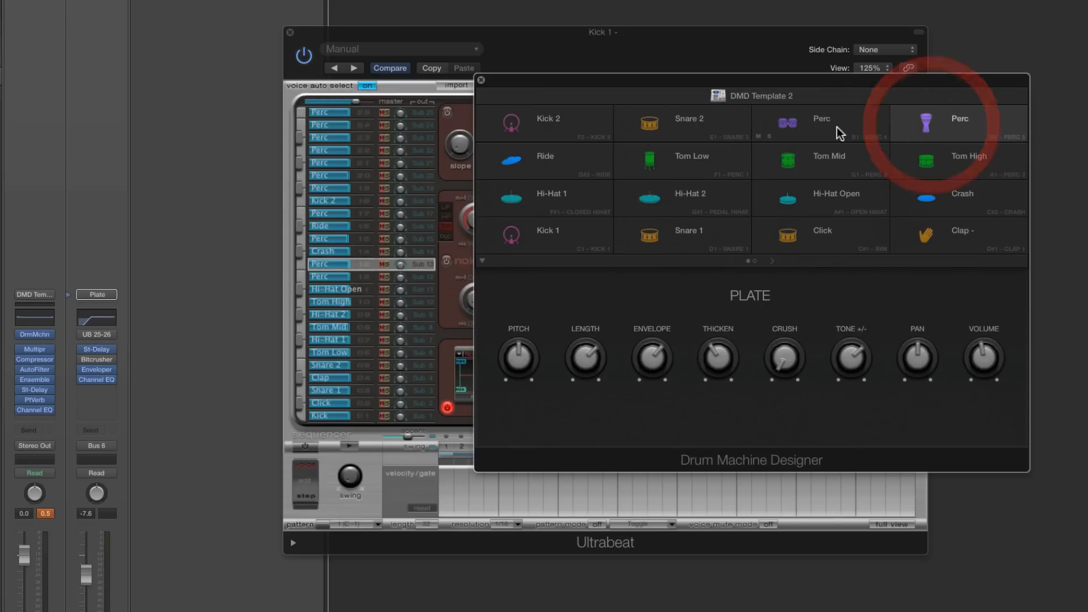
left_click(838, 129)
Trigger the Perc pads on the second pad page to see their matching voices, and return to the first page.
left_click(772, 261)
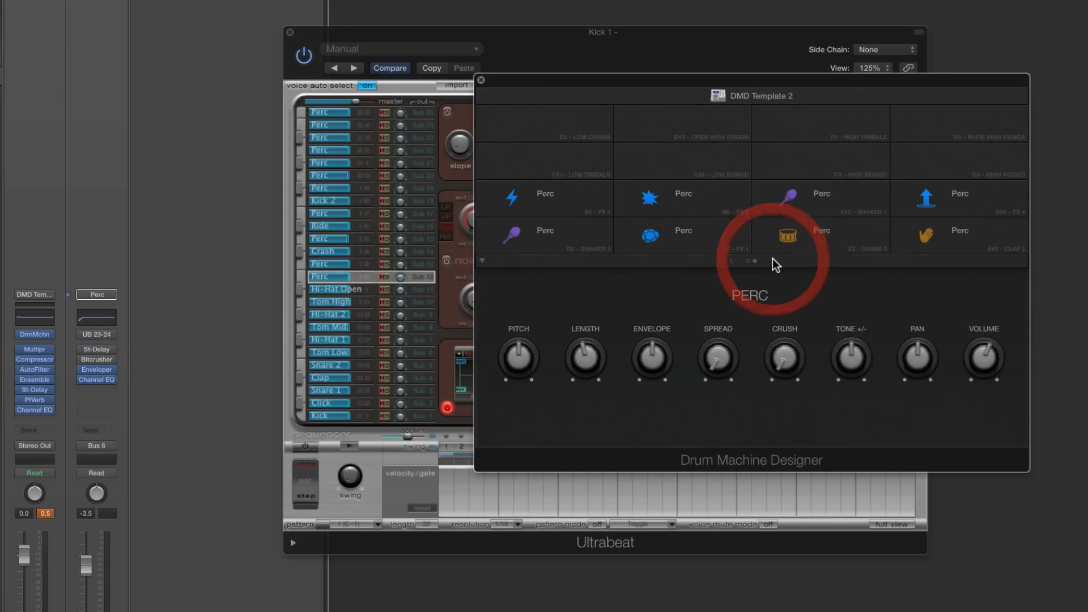
left_click(668, 241)
left_click(524, 241)
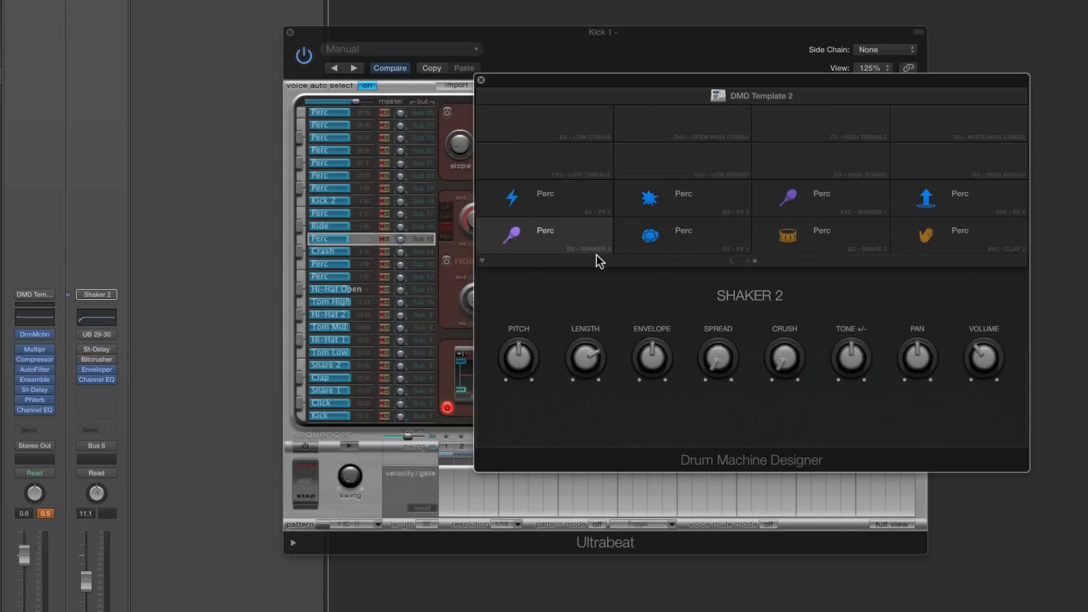
left_click(576, 208)
left_click(651, 205)
left_click(821, 195)
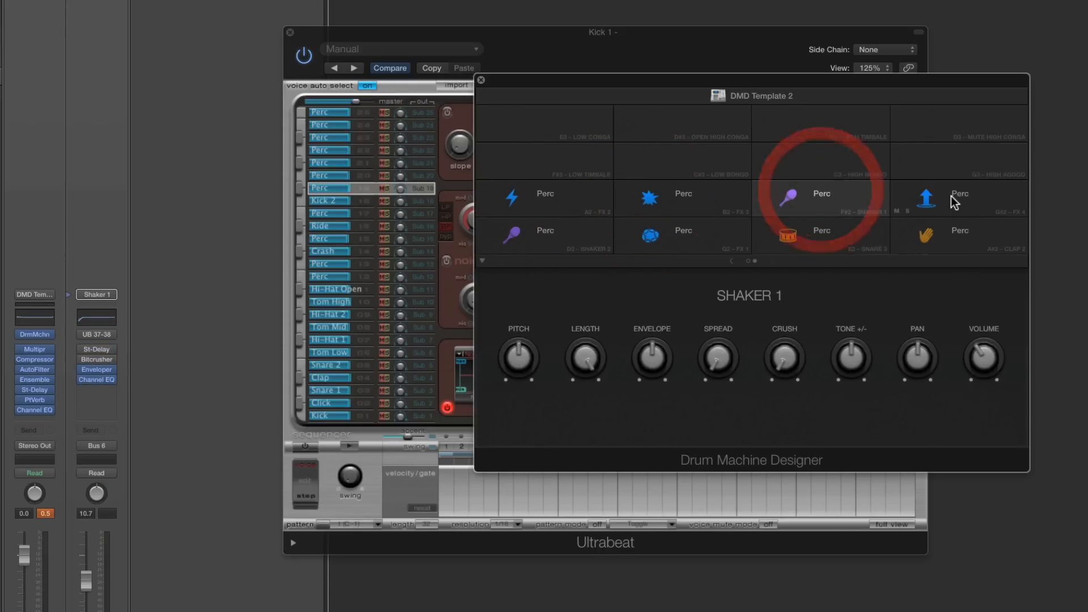
left_click(945, 196)
left_click(925, 230)
left_click(821, 232)
left_click(691, 231)
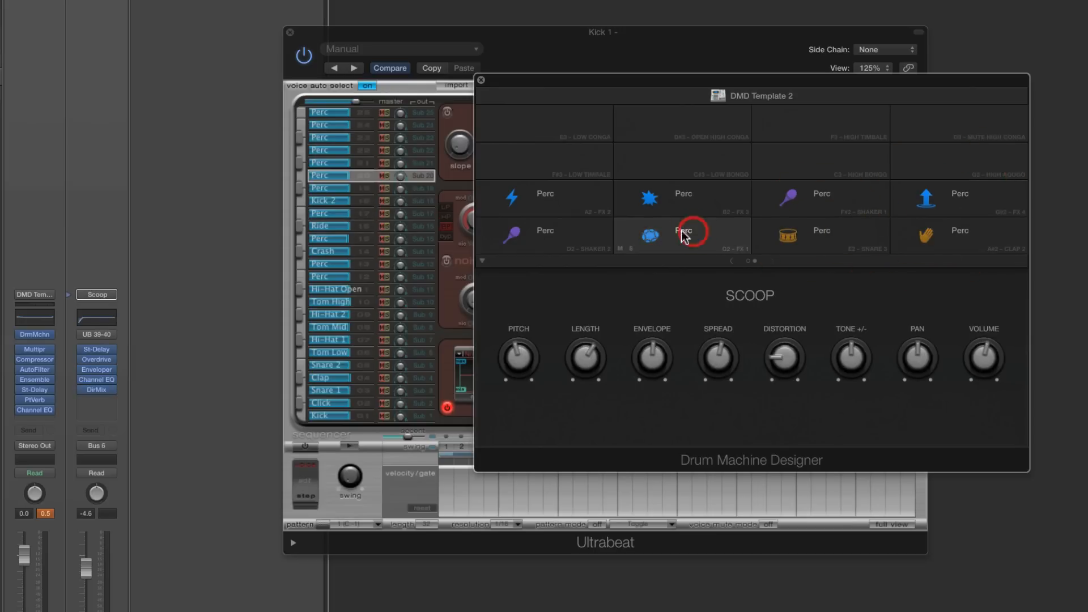
left_click(587, 236)
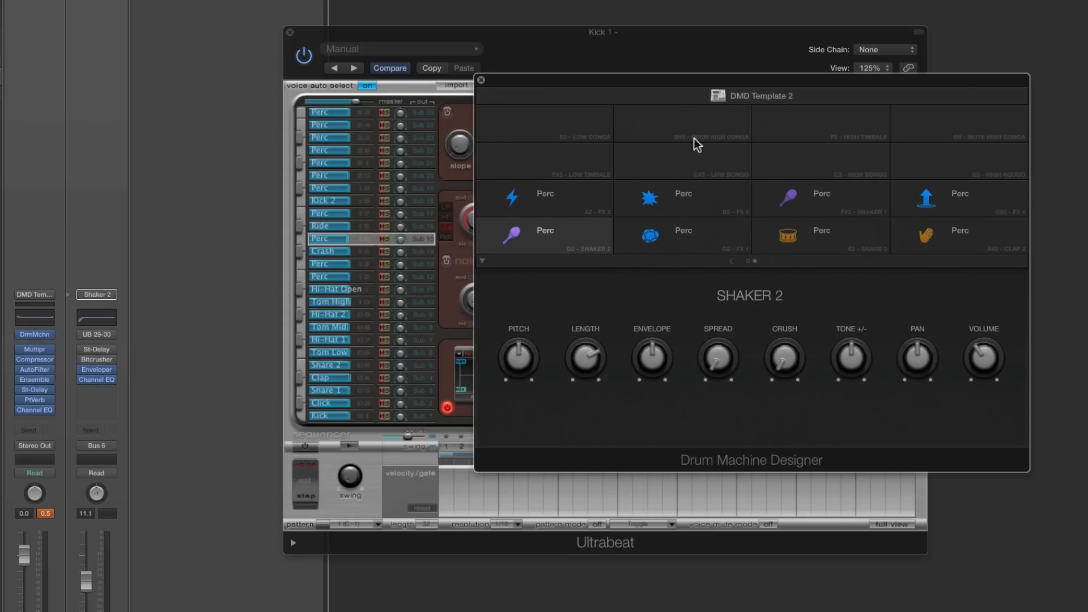
left_click(730, 259)
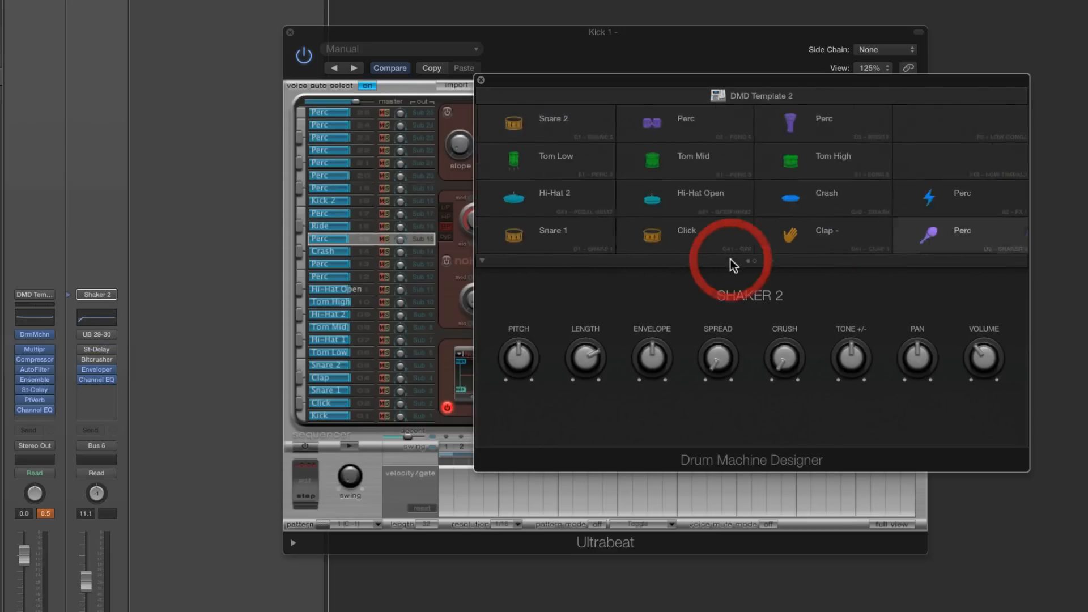
Compare the two Perc voices below Crash and select the Perc voice directly above Kick 2 in Ultrabeat.
left_click(358, 277)
left_click(358, 277)
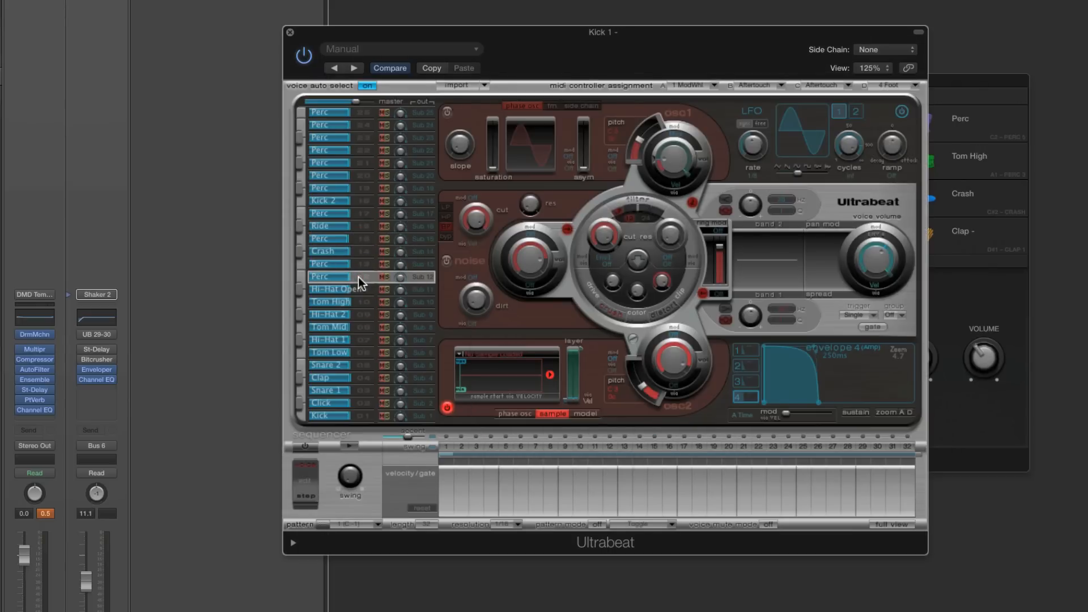
left_click(365, 266)
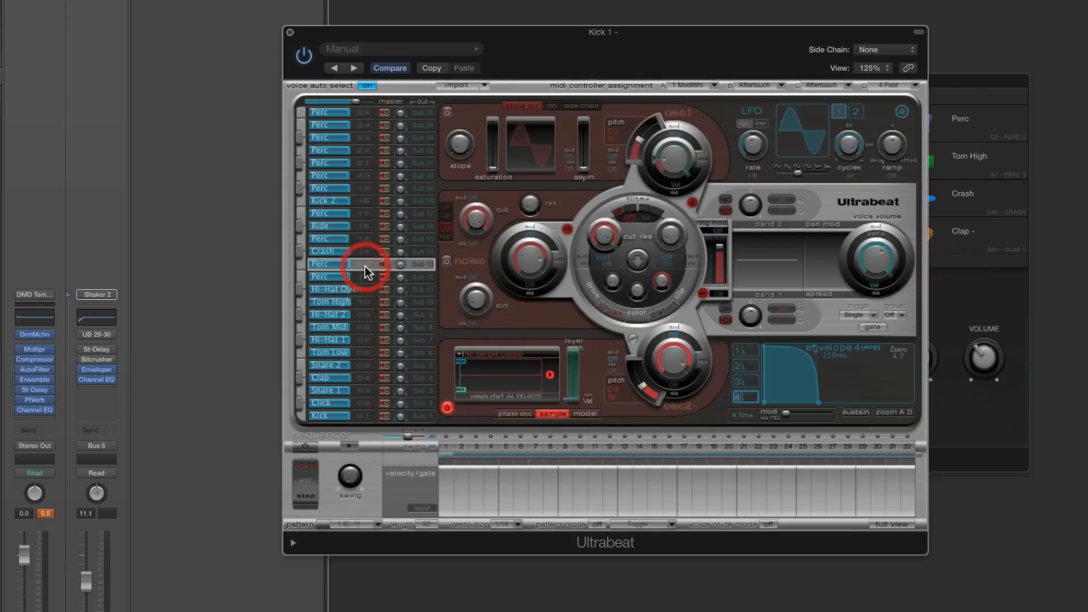
left_click(365, 274)
left_click(365, 266)
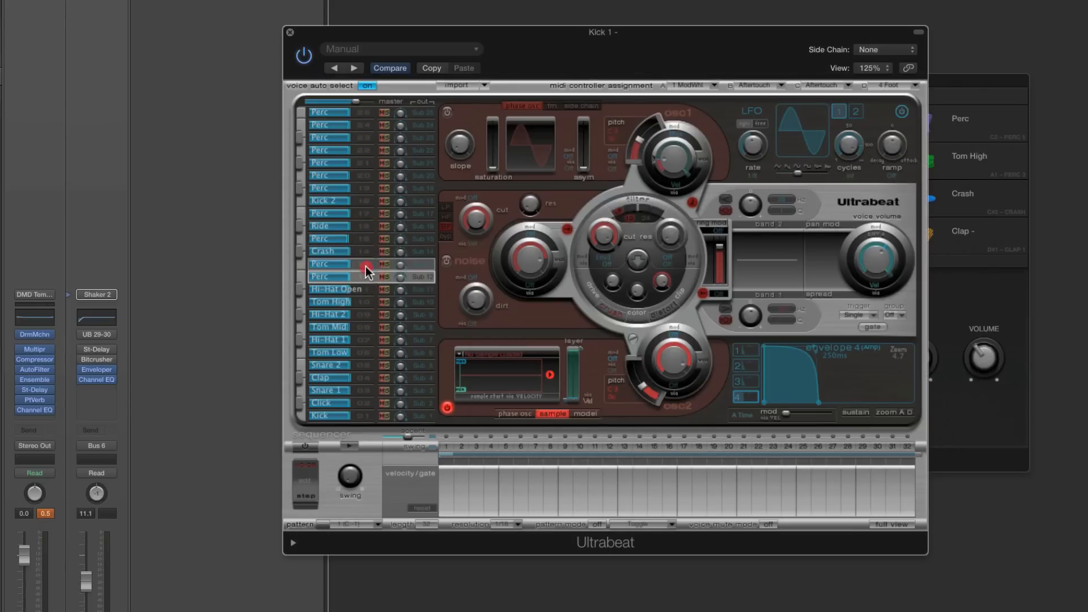
left_click(365, 276)
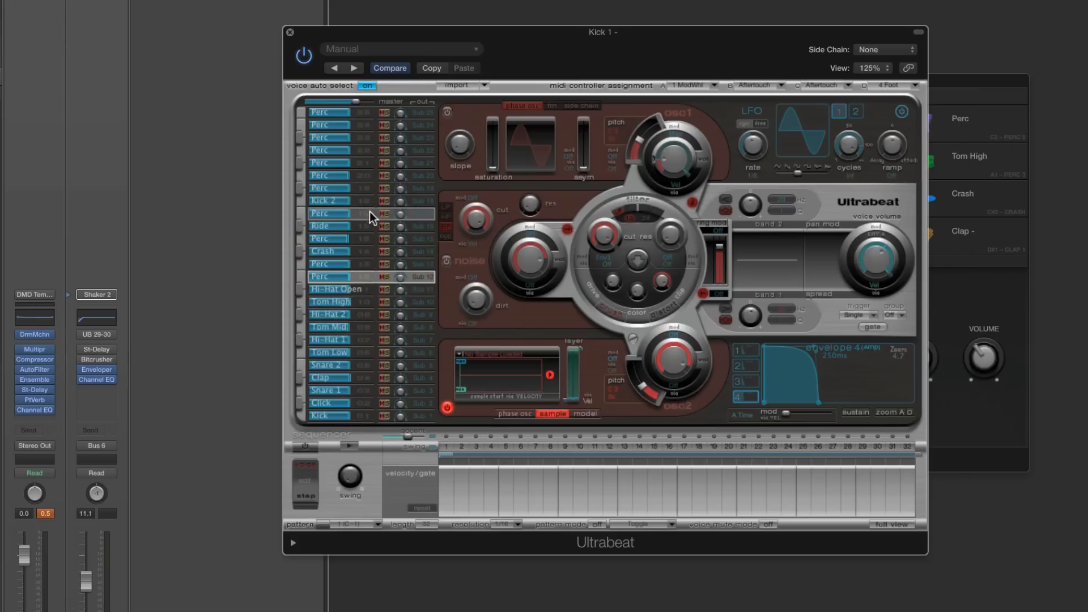
left_click(369, 190)
Trigger the B1 and C2 Perc pads alternately to check which Ultrabeat voice each one selects.
left_click(975, 86)
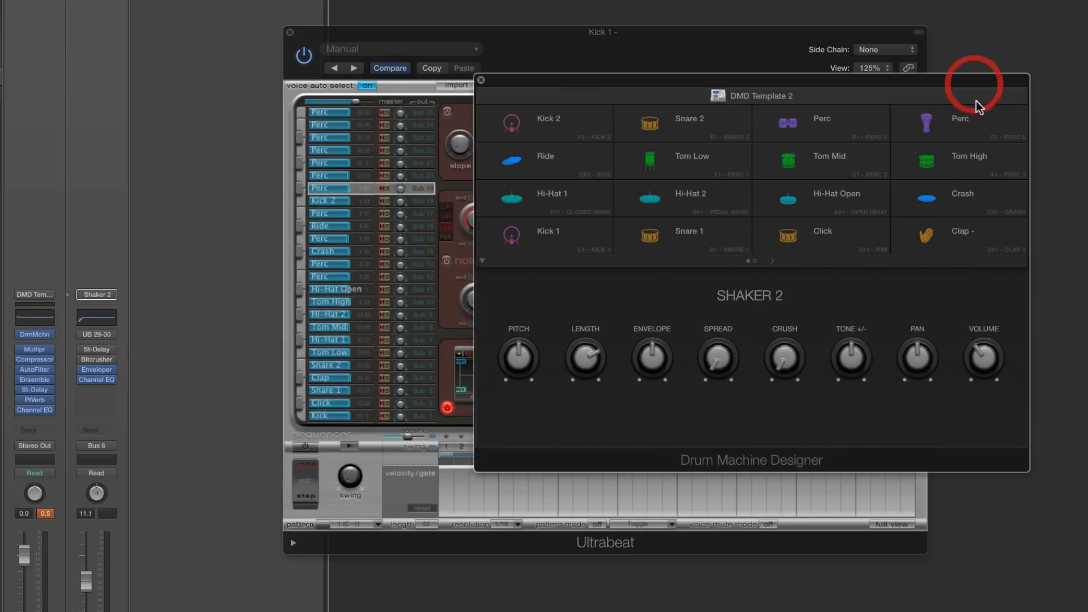
left_click(797, 129)
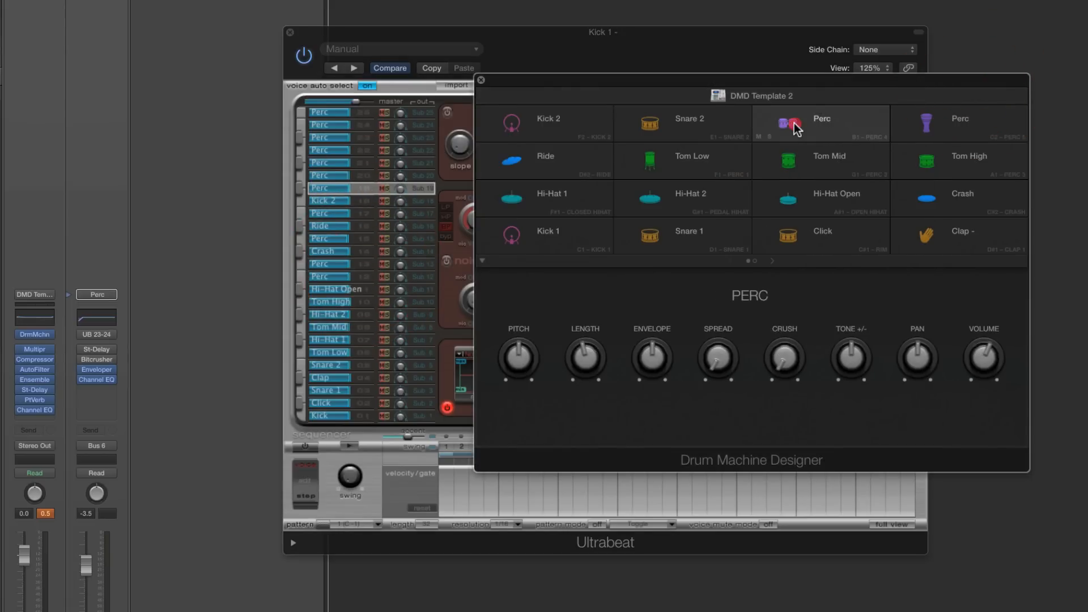
left_click(926, 128)
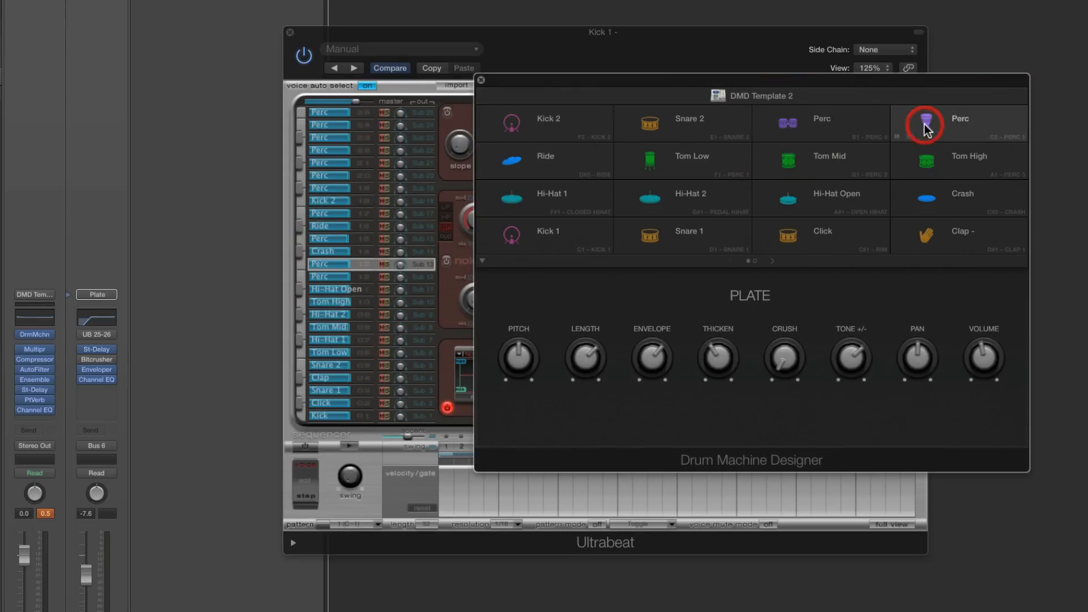
left_click(820, 127)
left_click(926, 128)
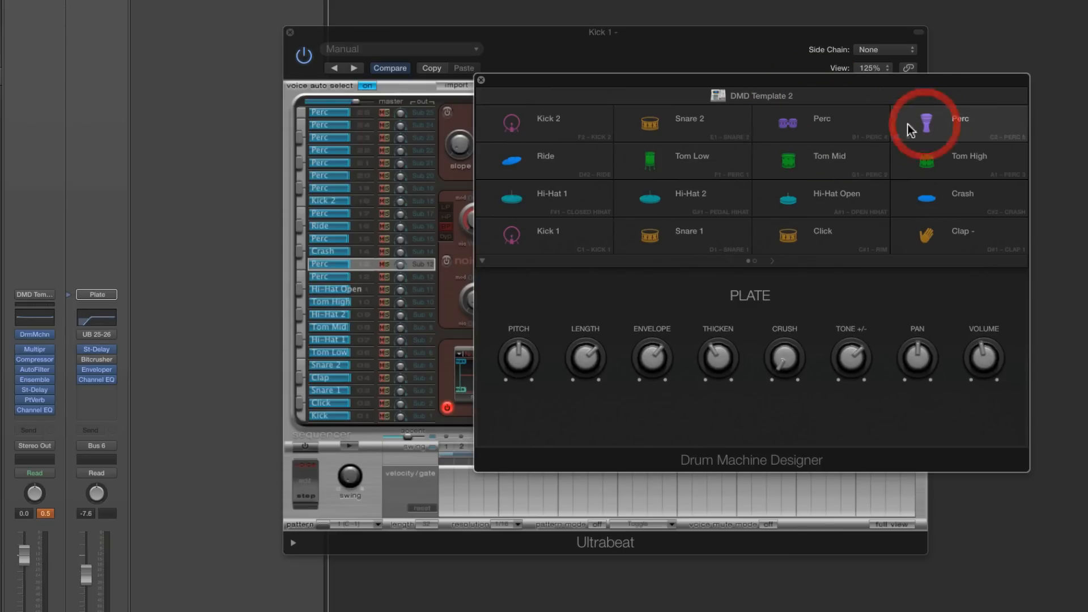
left_click(823, 127)
left_click(927, 125)
left_click(816, 128)
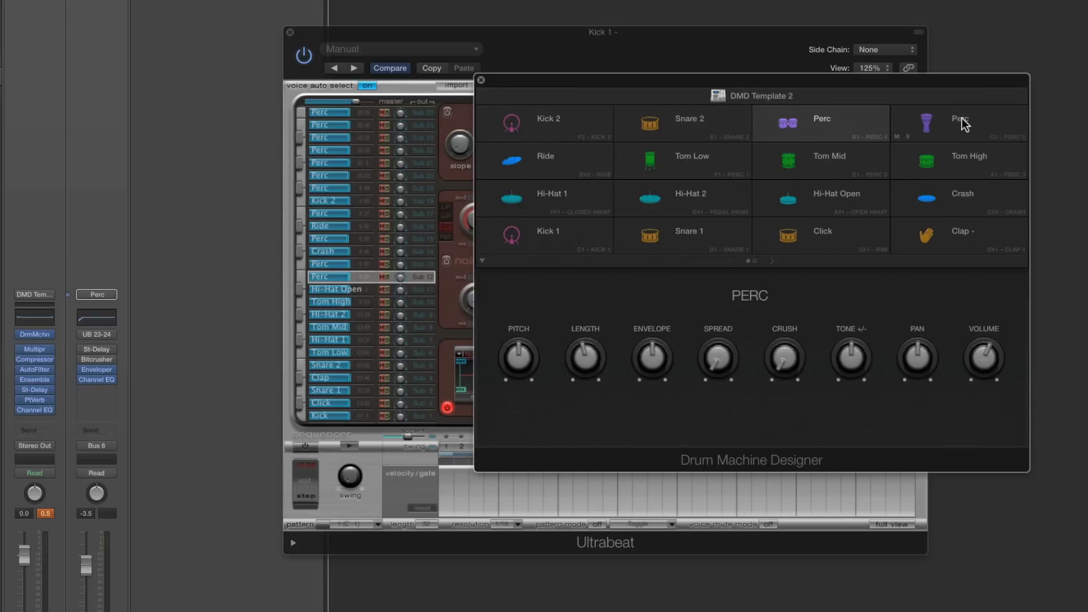
Replace the kit piece on the B1 Perc pad with Cowbell - Atlanta from the library.
left_click(792, 129)
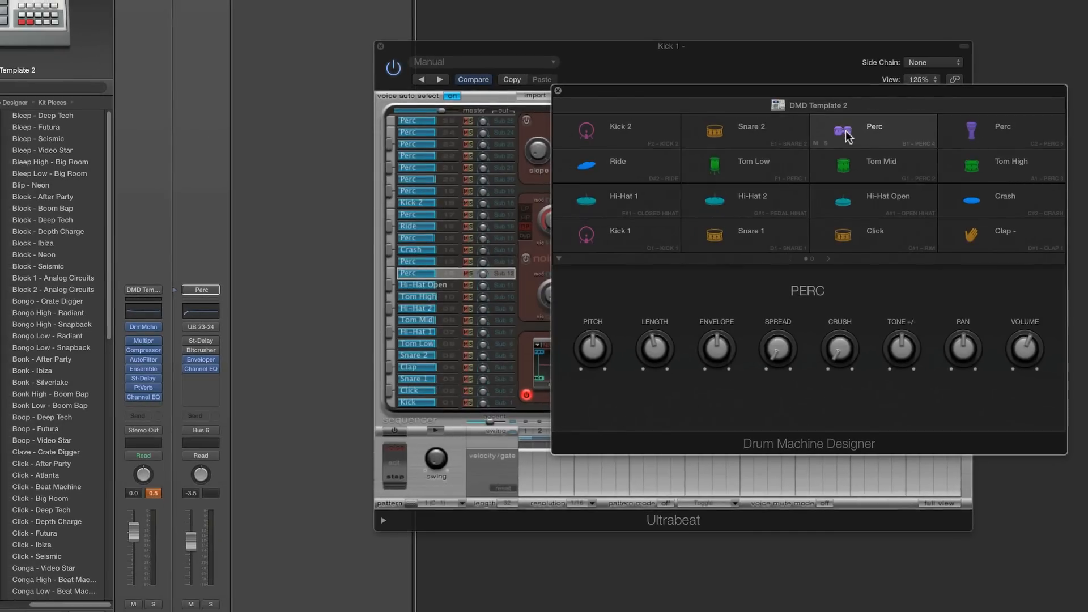
left_click(845, 132)
left_click_drag(108, 334, 113, 440)
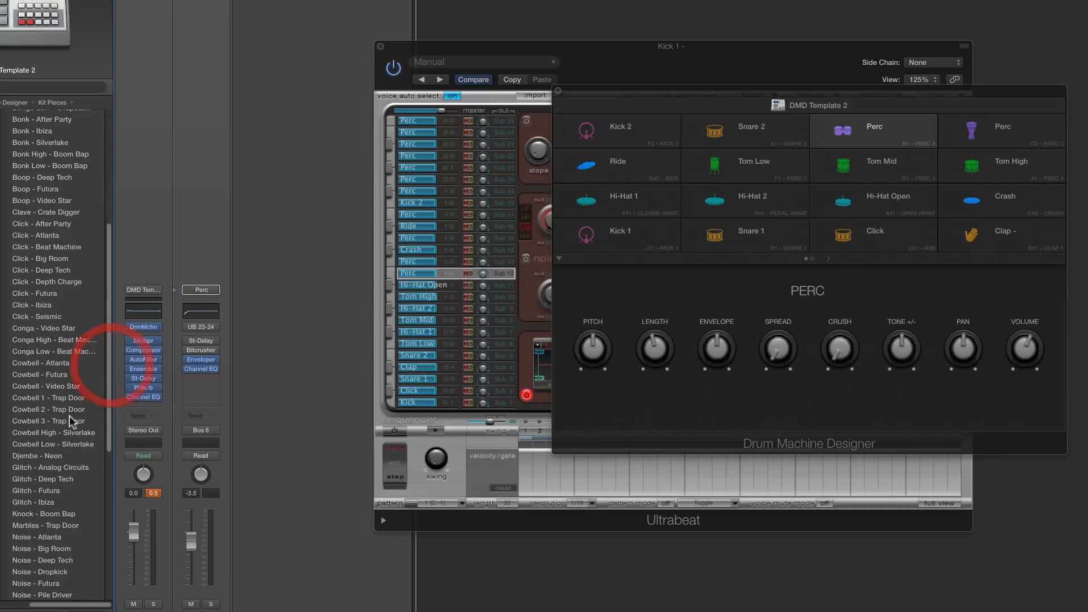
left_click(45, 362)
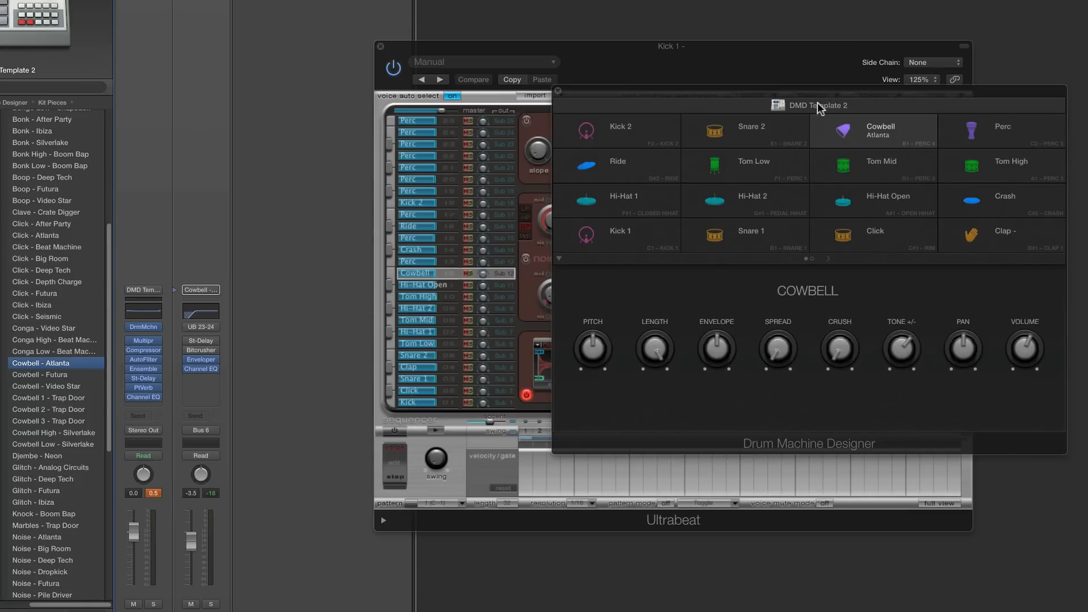
Copy the second Perc voice from the end of Ultrabeat's list, below the uppermost Perc, and paste it over the Cowbell voice.
left_click_drag(811, 90, 845, 90)
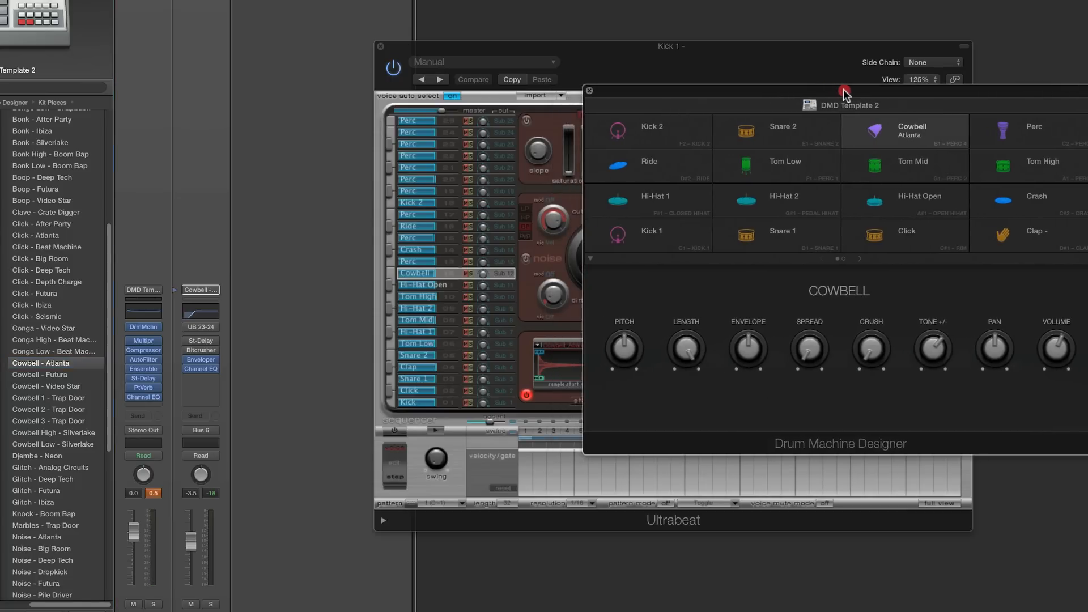
left_click(633, 47)
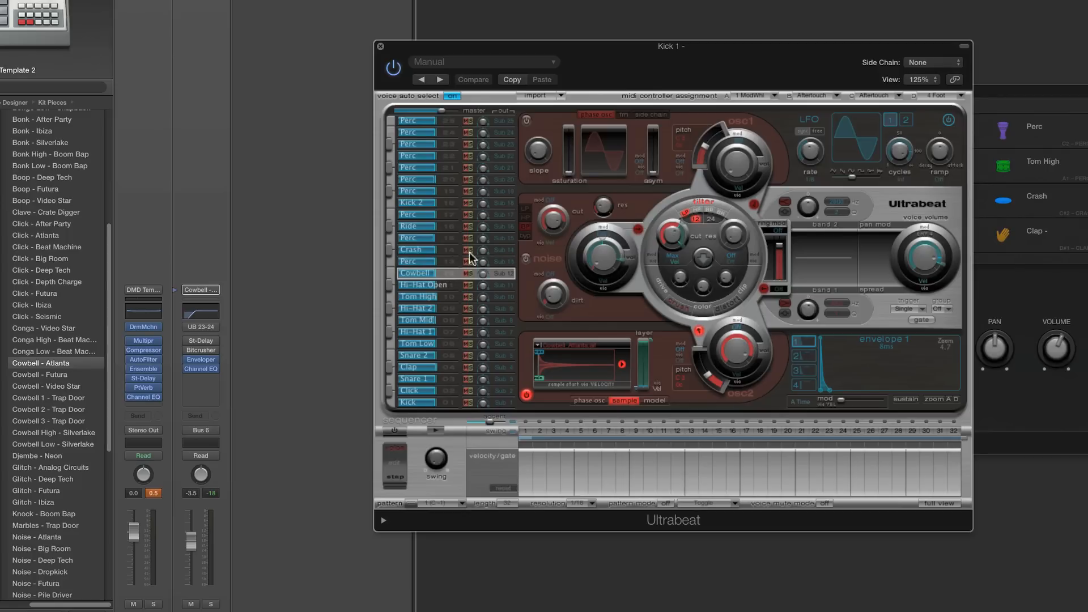
left_click(445, 132)
right_click(446, 132)
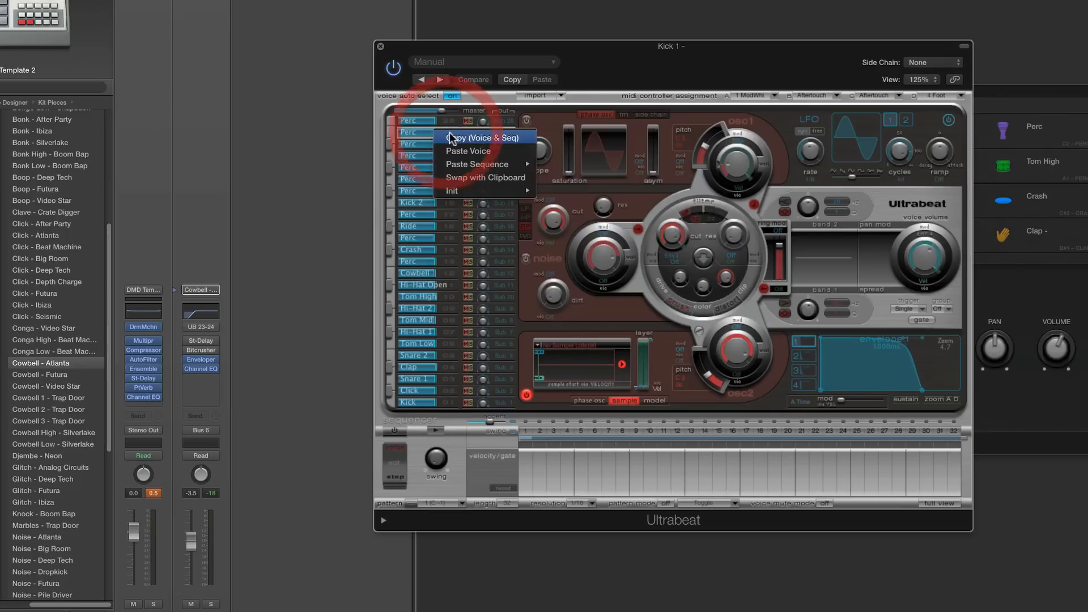
left_click(458, 135)
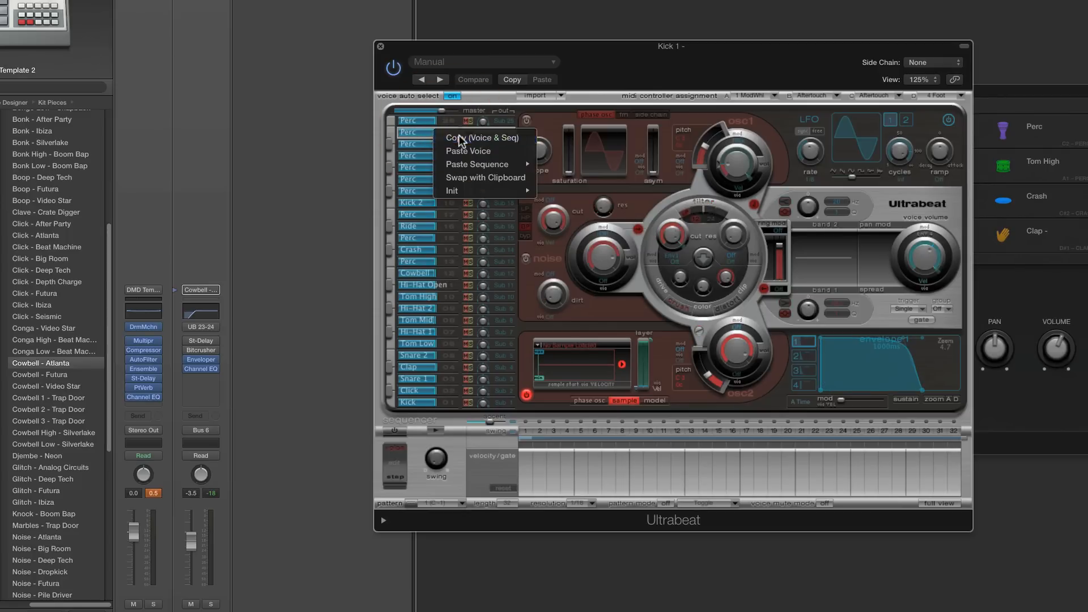
left_click(446, 272)
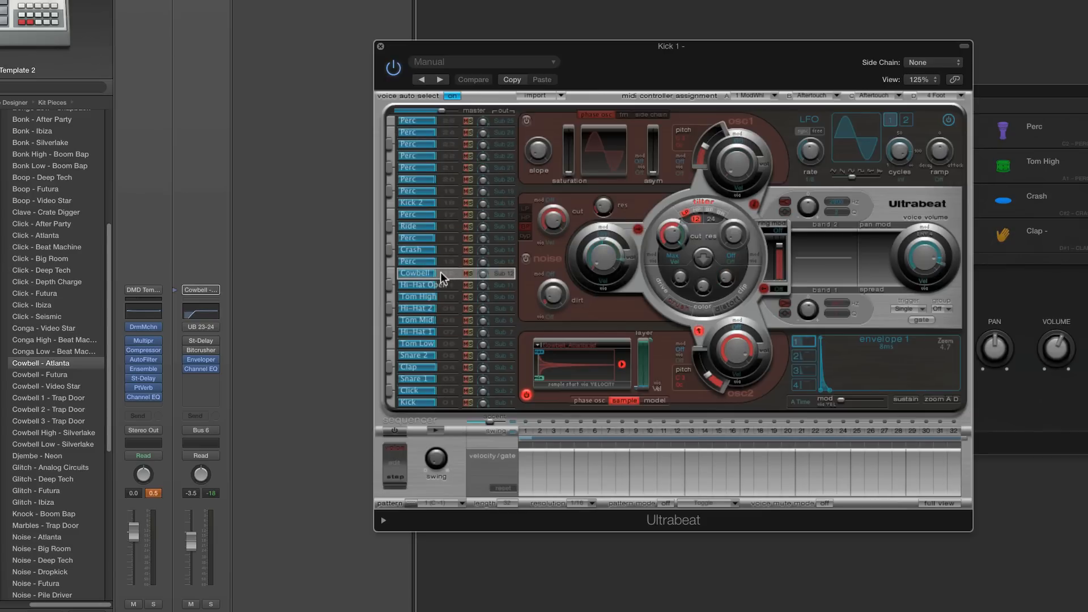
left_click(1018, 99)
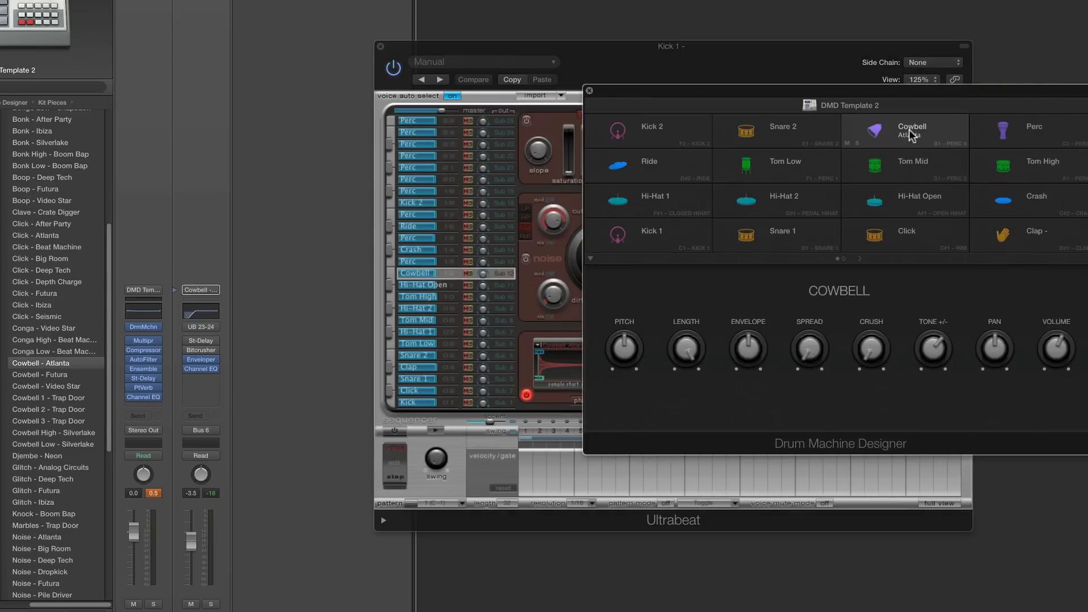
left_click(447, 274)
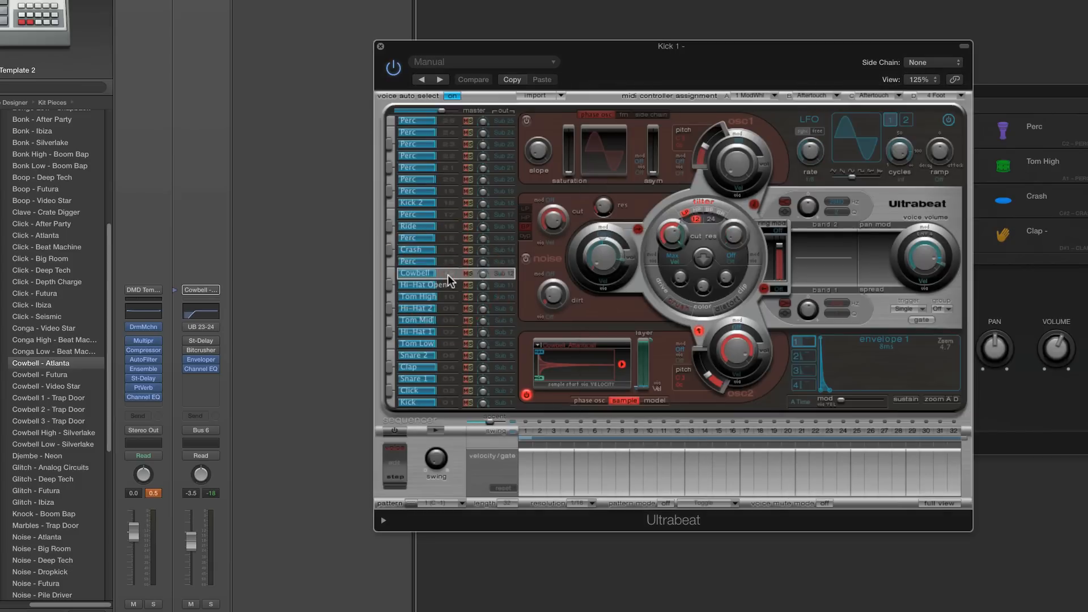
right_click(437, 274)
left_click(464, 294)
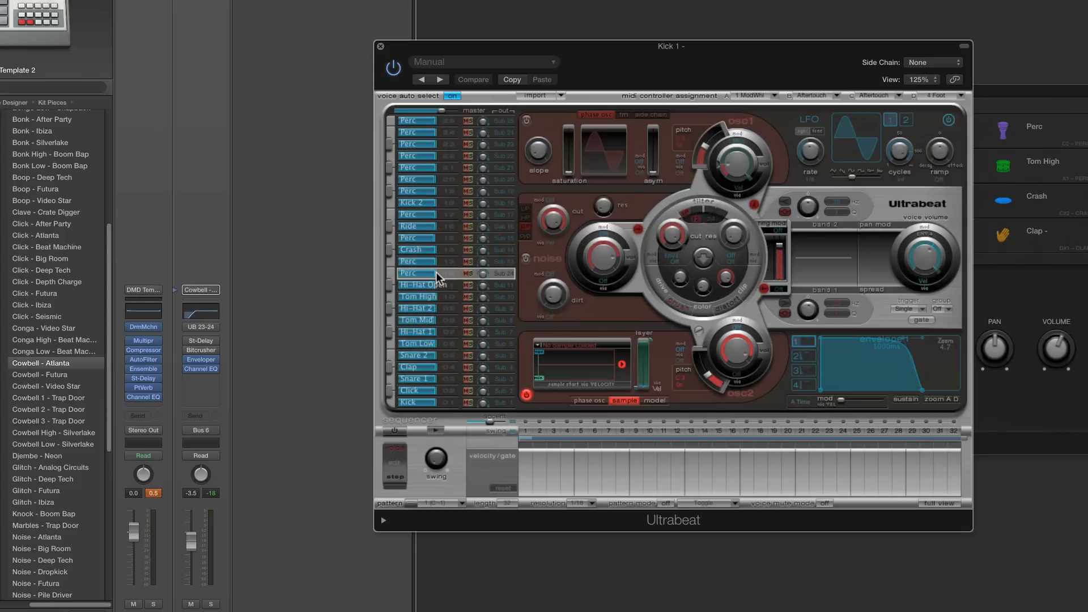
Rename the pasted Perc voice between Hi-Hat Open and the C2 pad's Perc voice as Cowbell.
double_click(416, 272)
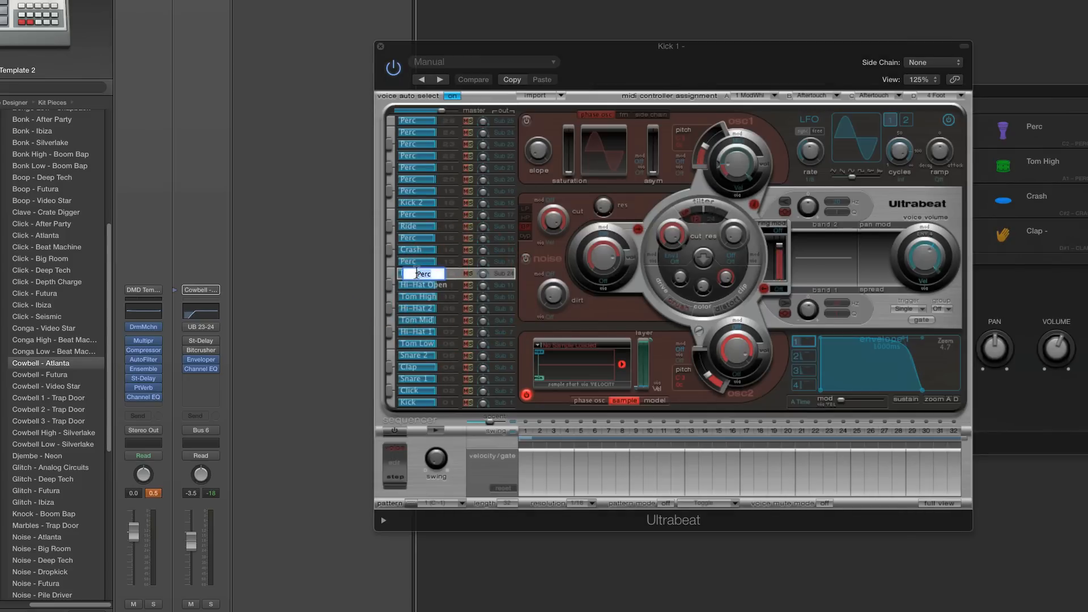
type("Cow")
type("bell")
key("Return")
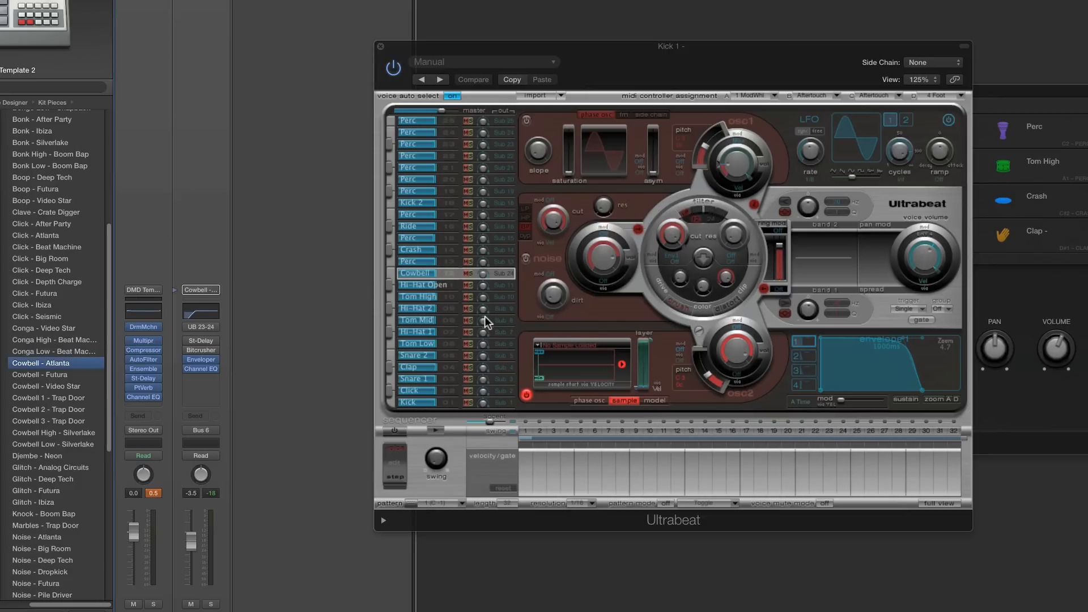
Show envelope 4 for the Cowbell voice, then preview and load the TR-707-CWB.aif sample into its oscillator 2.
left_click(806, 387)
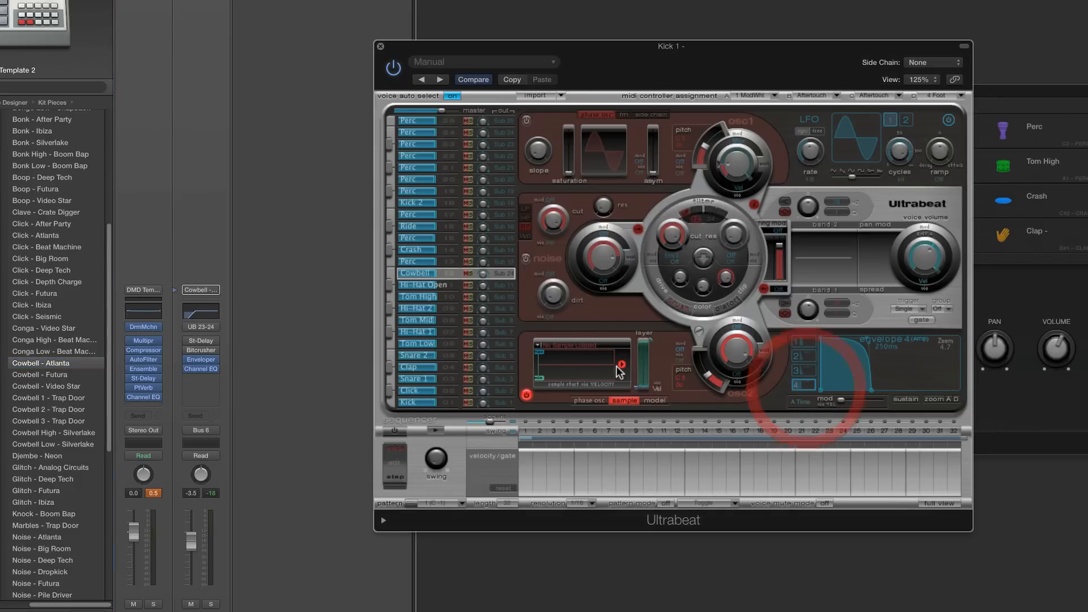
left_click(572, 345)
left_click(573, 360)
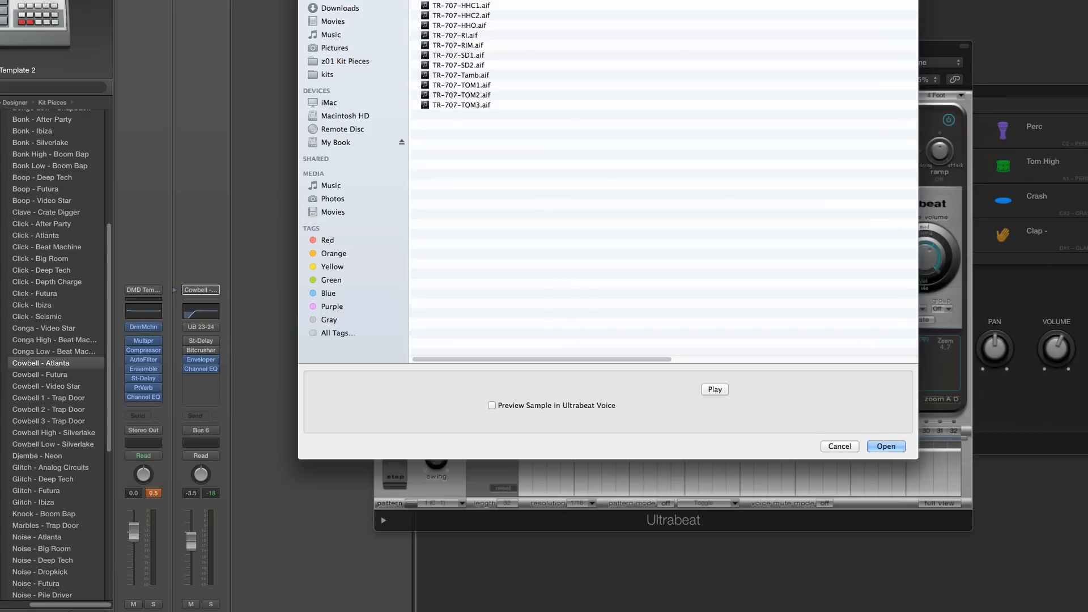
left_click_drag(476, 3, 522, 24)
left_click(519, 113)
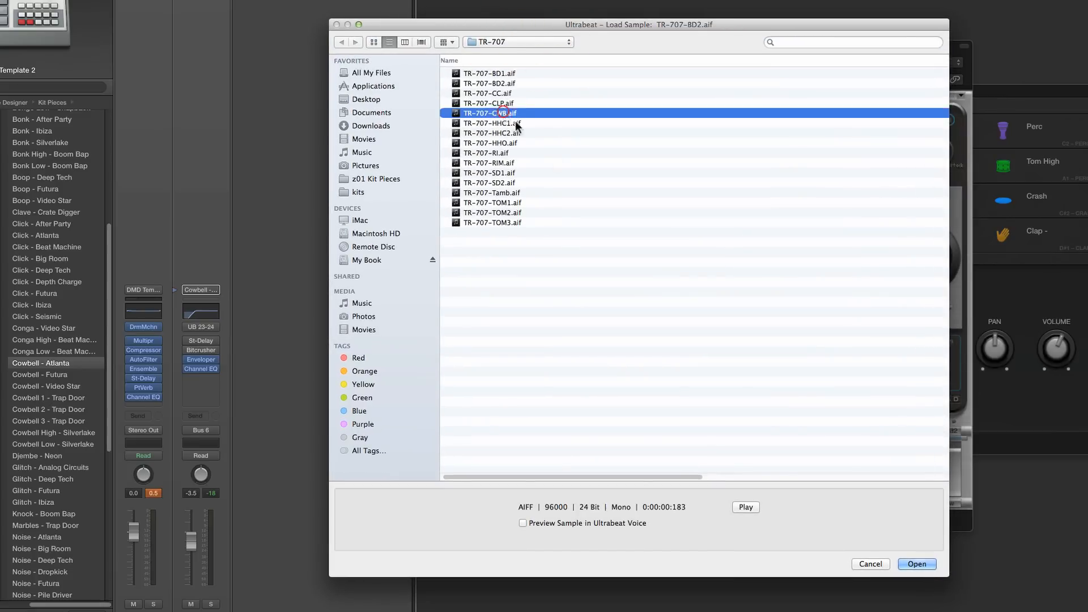
left_click(746, 507)
left_click(916, 564)
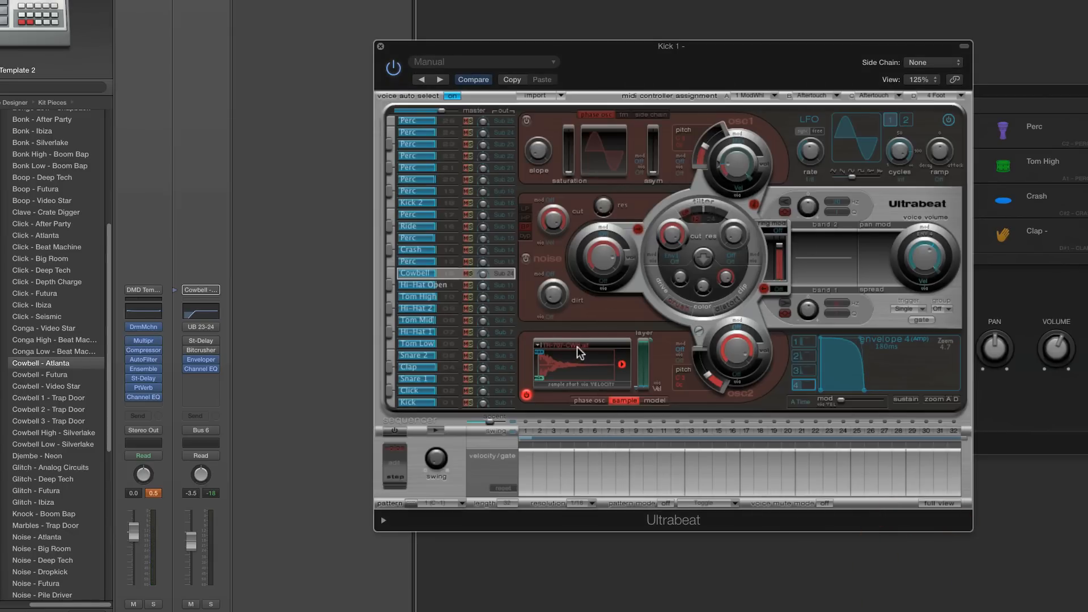
Replace the kit piece on the C2 Perc pad with Tambourine - Deep Tech from the library.
left_click(1008, 97)
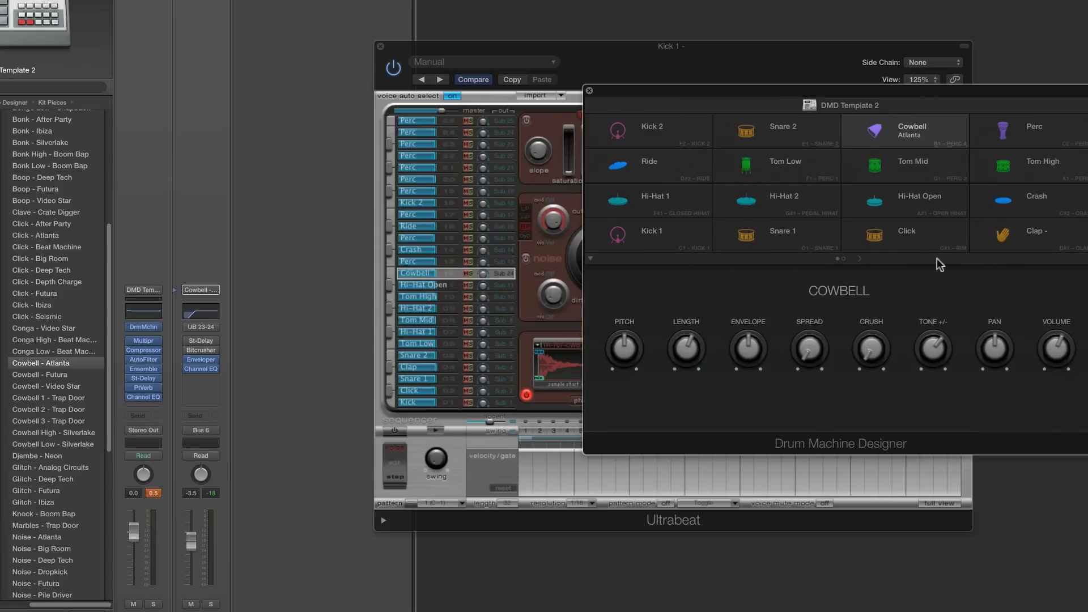
left_click(1003, 136)
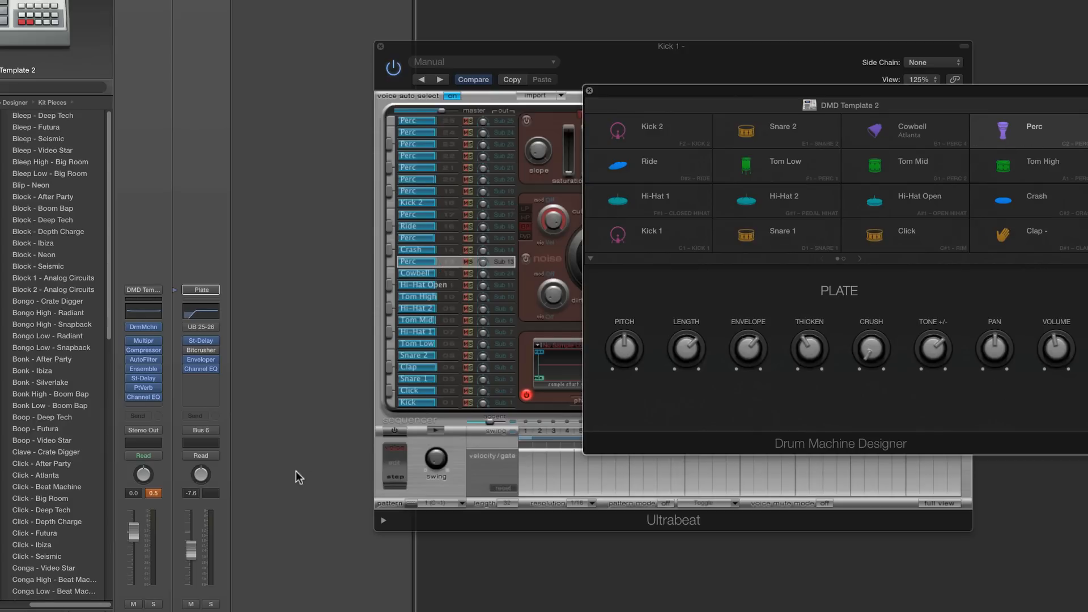
scroll(68, 249, "down", 15)
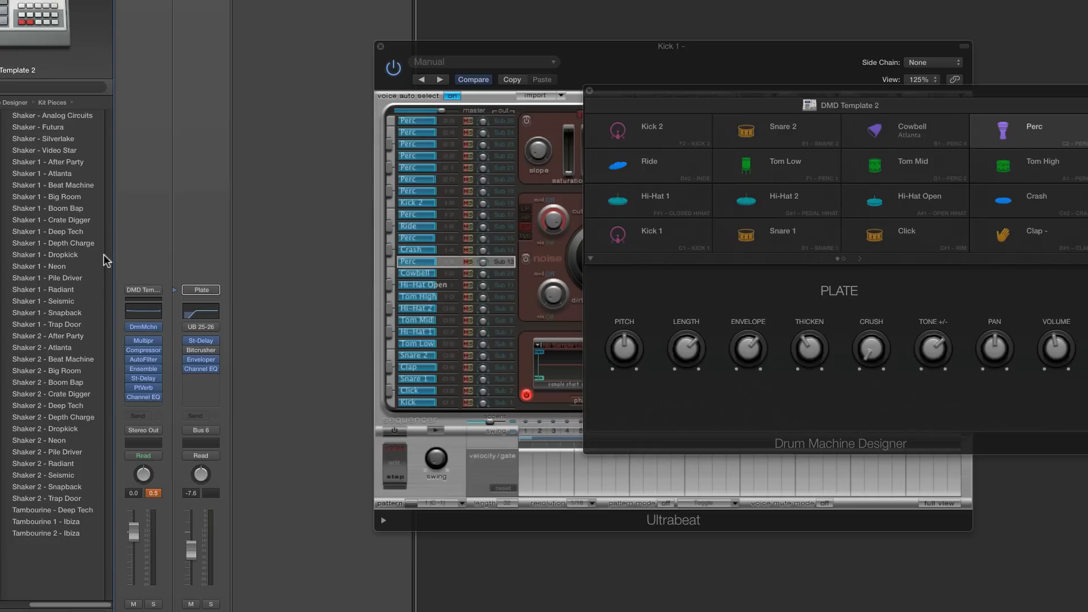
left_click(60, 509)
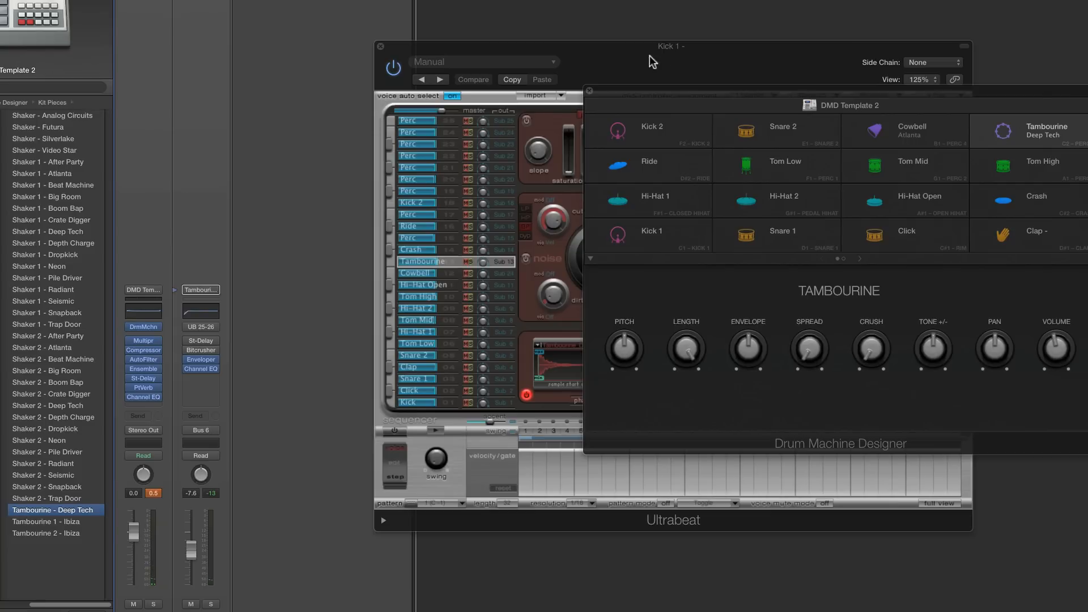
Copy Ultrabeat's Perc voice just below the uppermost one and paste it over the Tambourine voice.
left_click(447, 324)
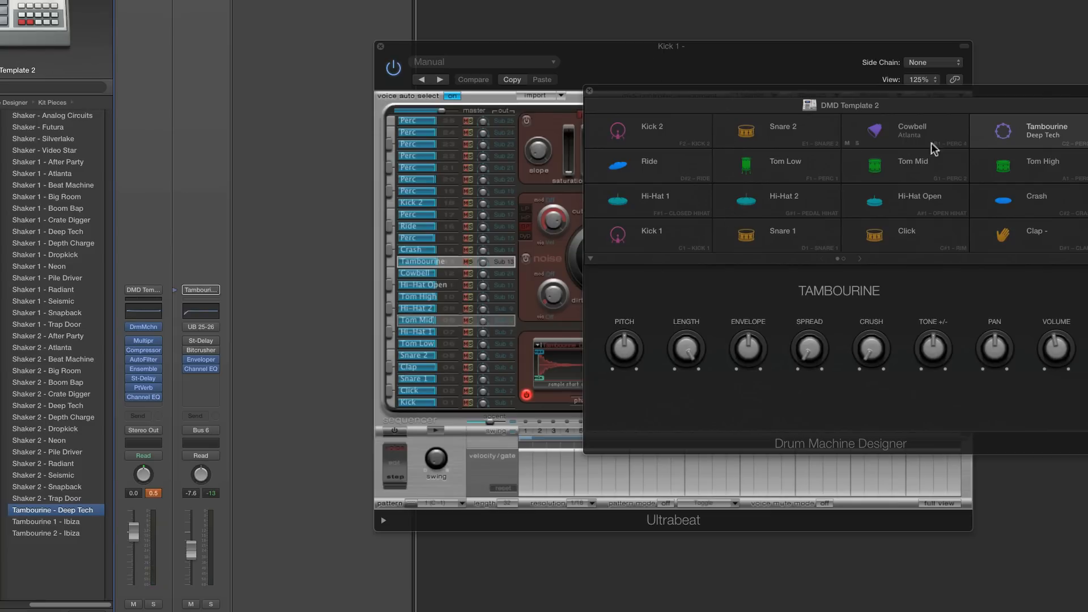
left_click_drag(823, 91, 832, 92)
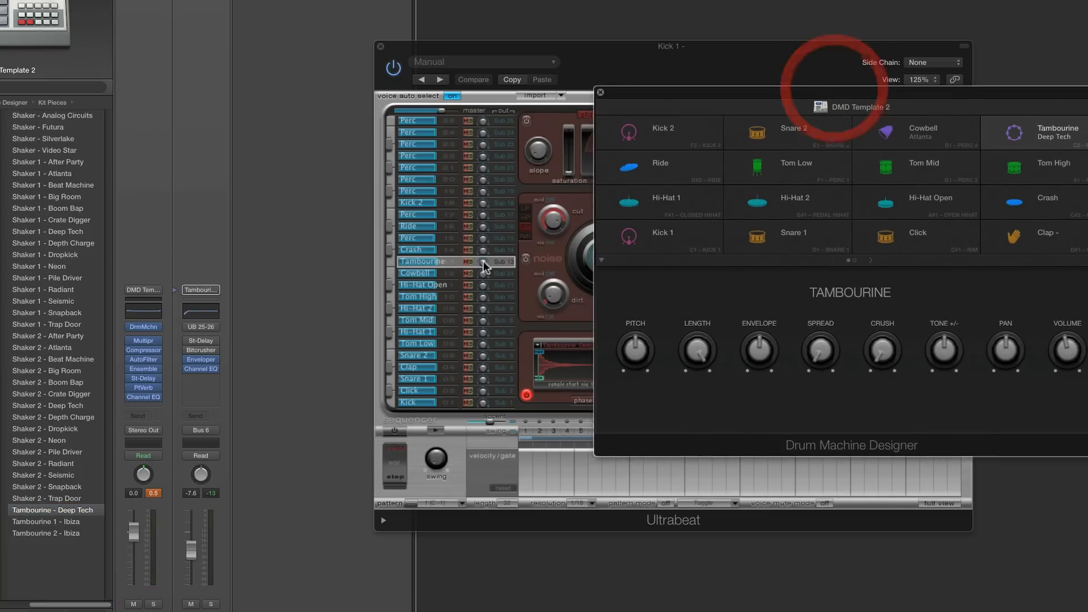
left_click(449, 260)
left_click(450, 260)
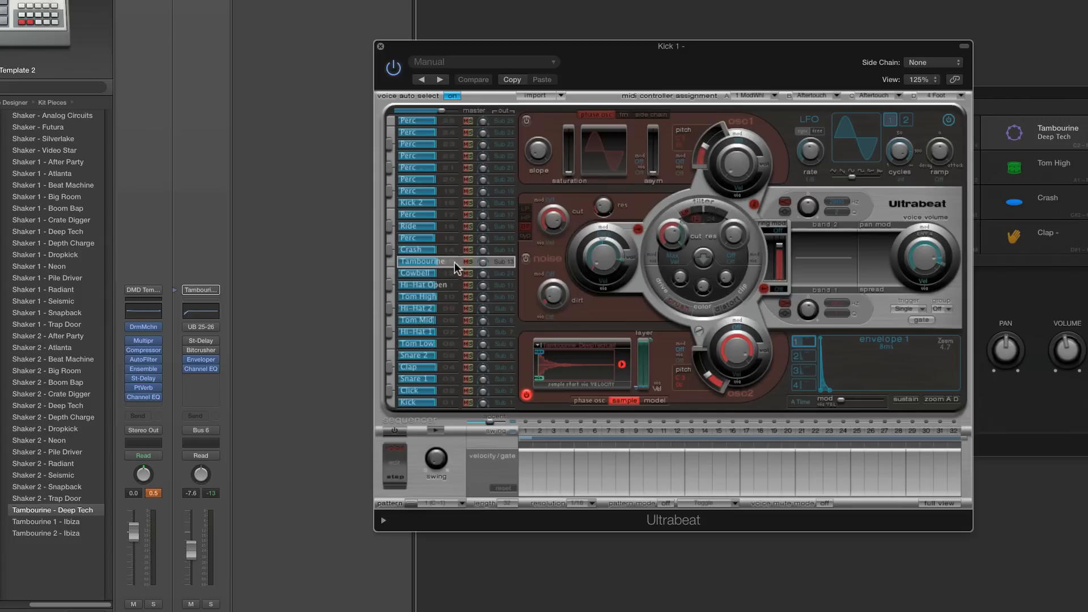
left_click(446, 133)
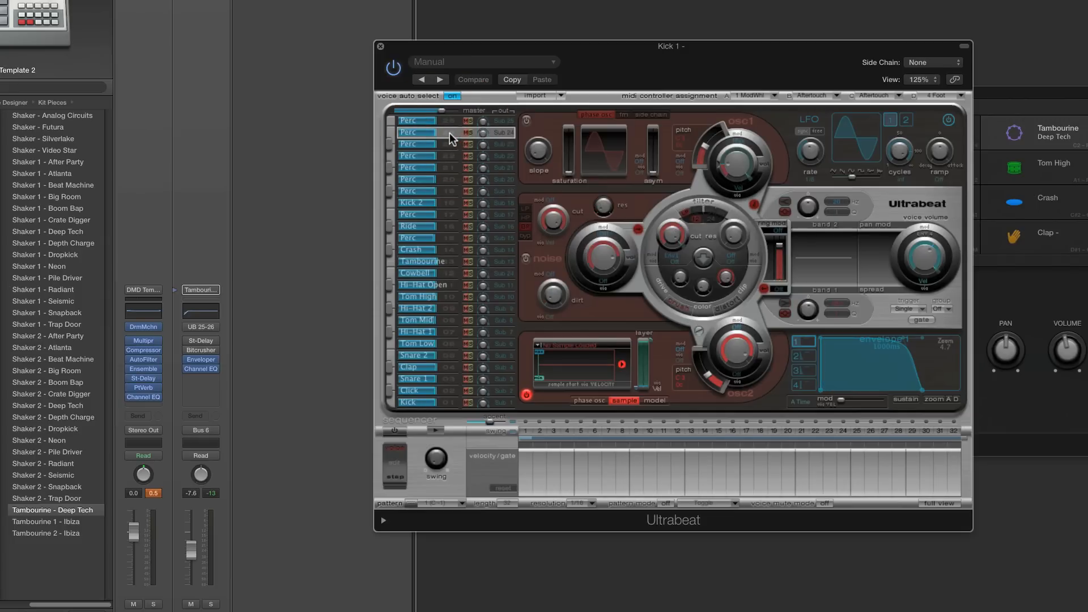
right_click(450, 133)
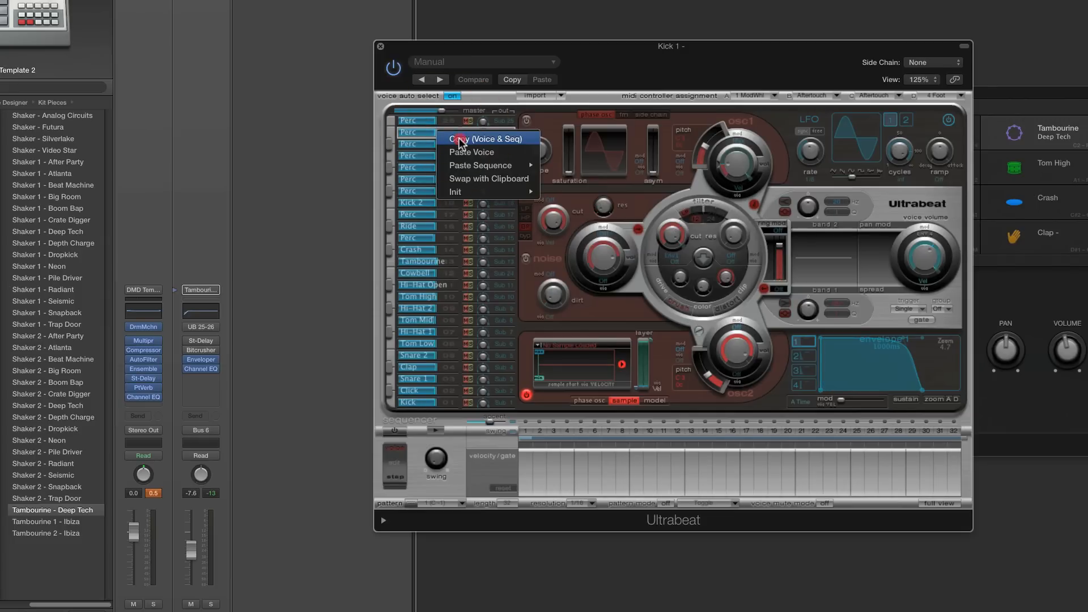
left_click(459, 141)
left_click(446, 262)
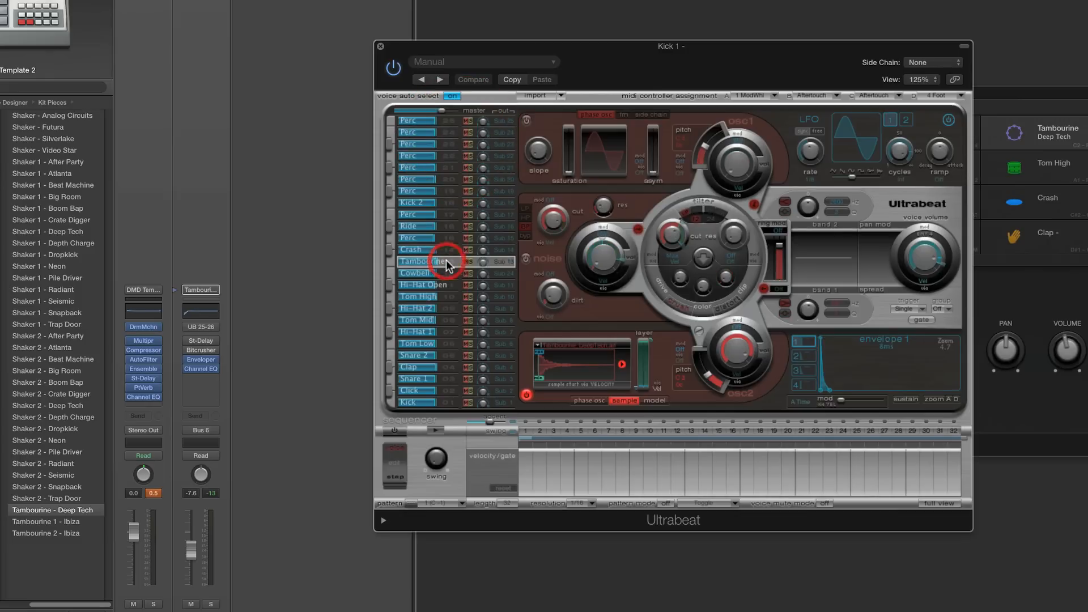
right_click(447, 264)
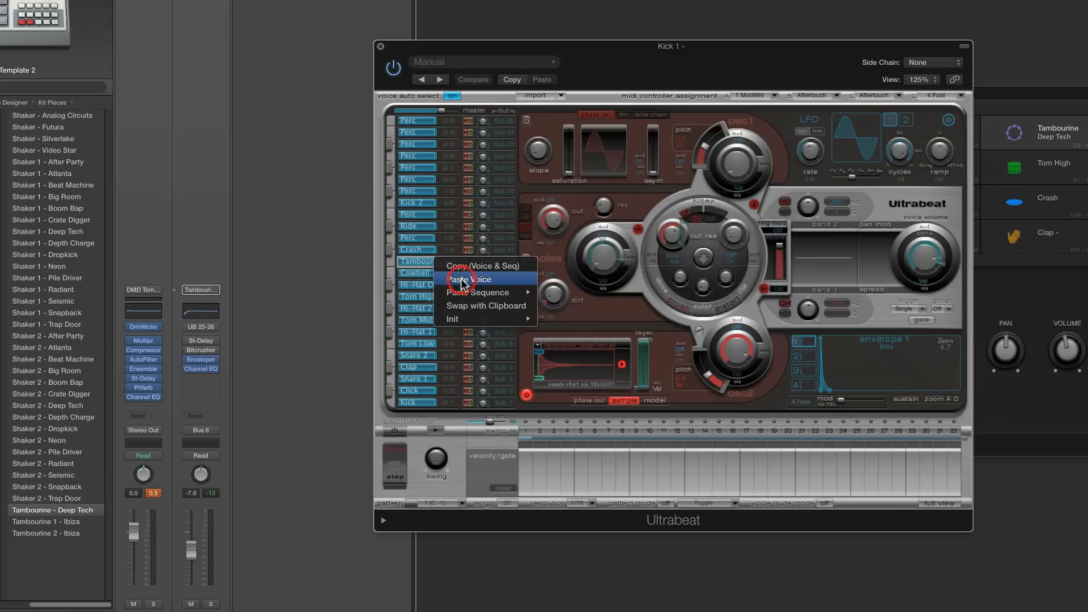
left_click(453, 276)
Rename the pasted Perc voice directly above Cowbell as Tambourine.
double_click(421, 264)
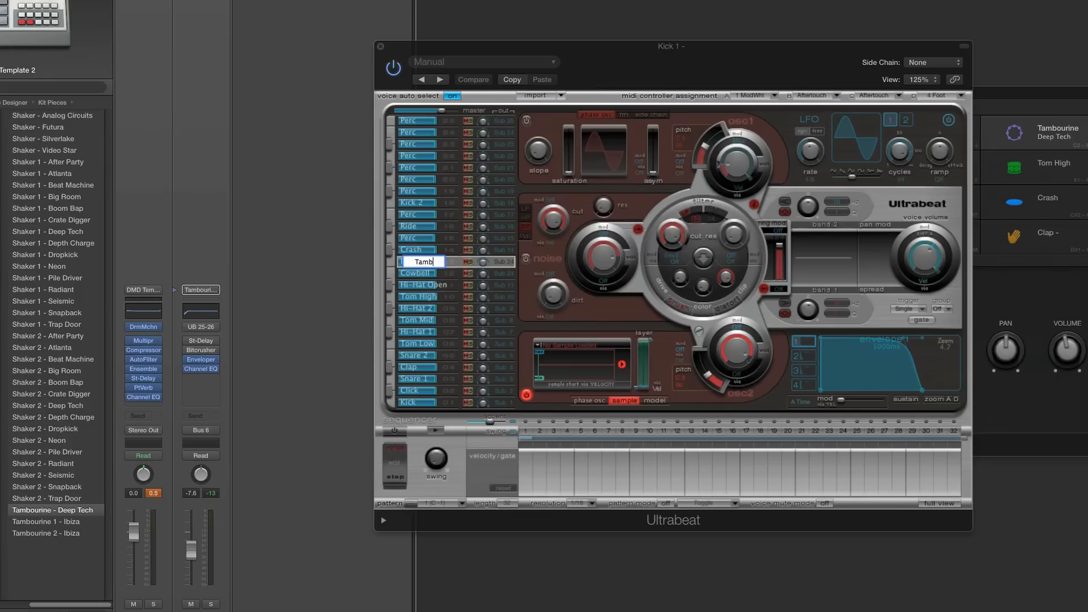
type("Tambourine")
key("Return")
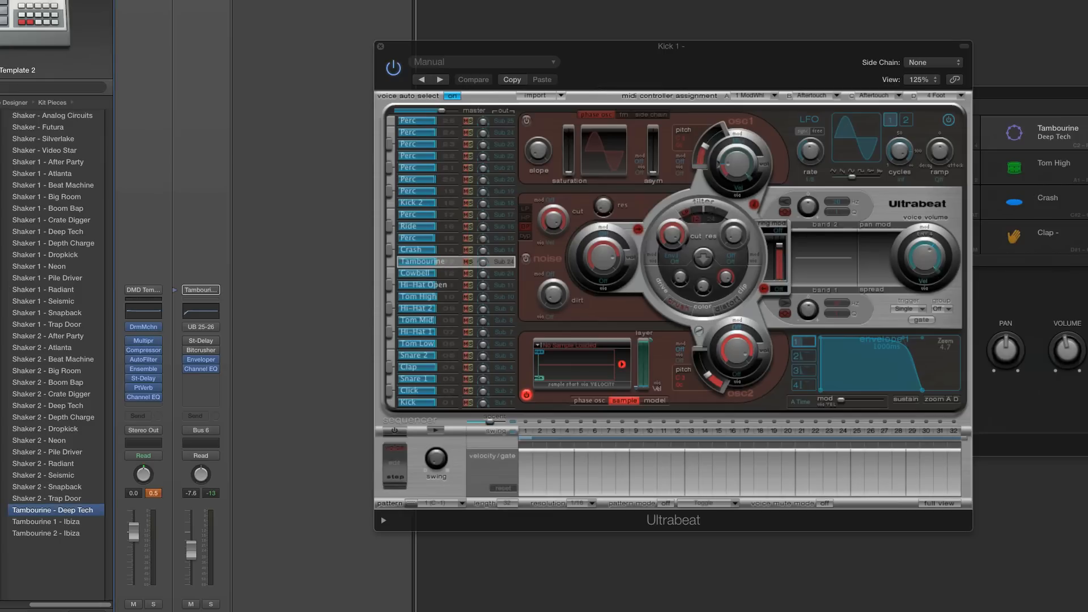
Preview and load the TR-707-Tamb.aif sample into the Tambourine voice's oscillator 2, and show the voice's envelope 4.
left_click(572, 347)
left_click(576, 368)
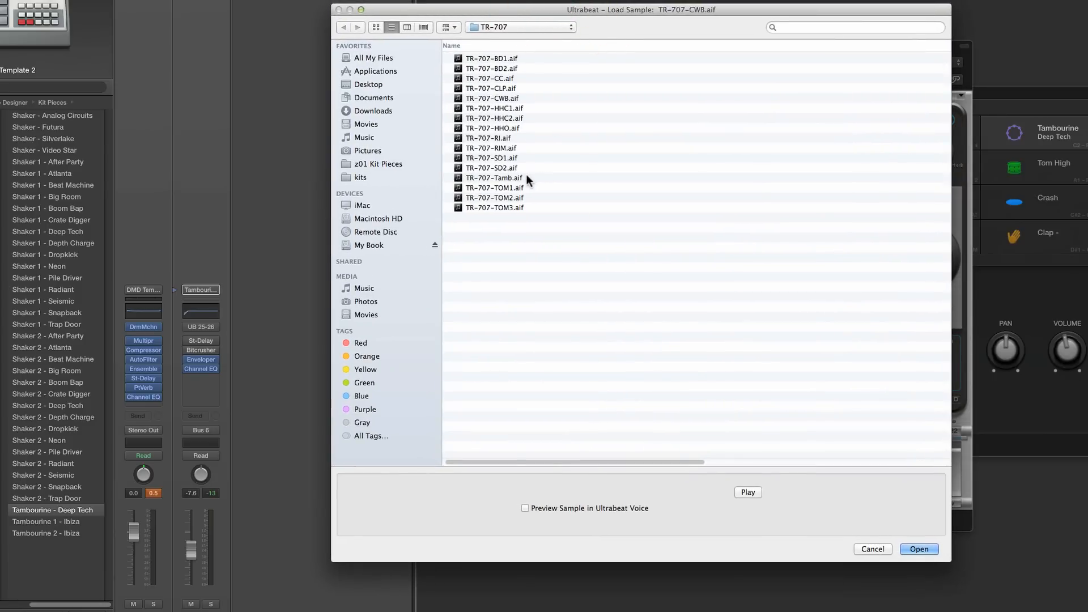
left_click(524, 178)
left_click(747, 492)
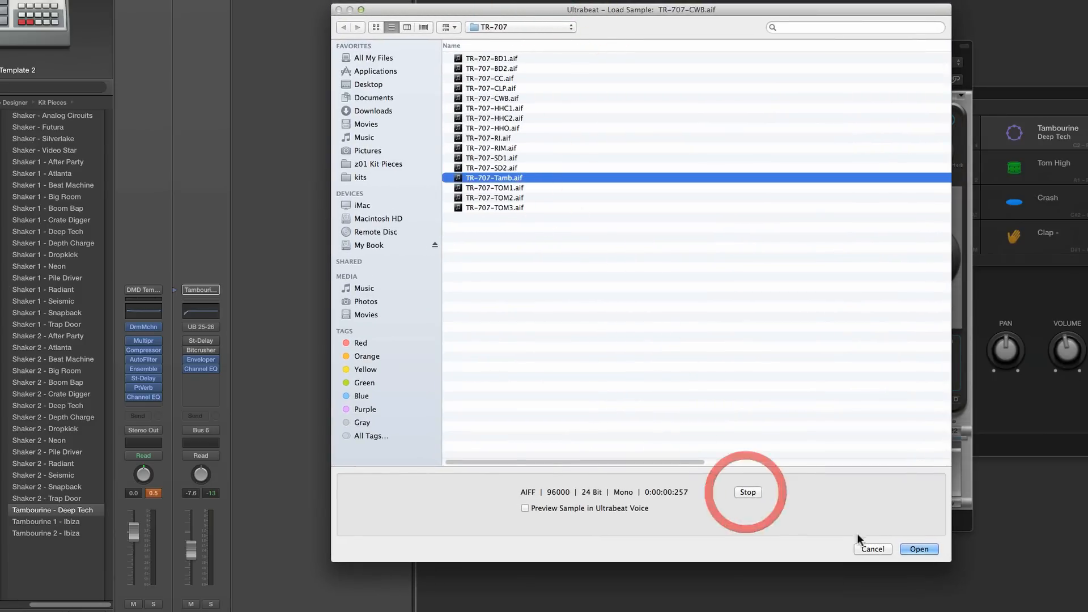
left_click(913, 548)
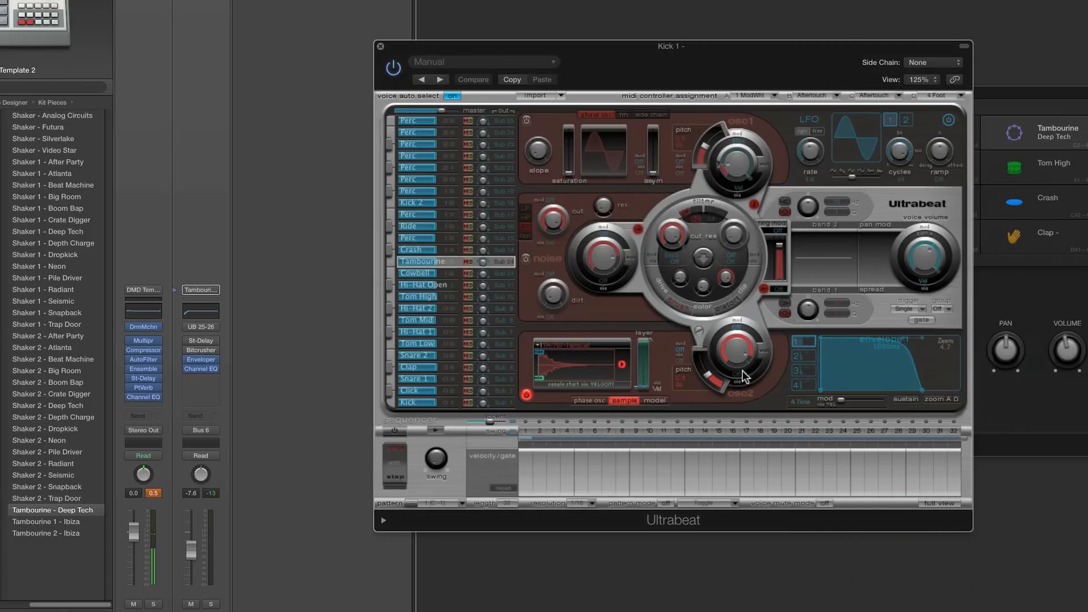
left_click(796, 385)
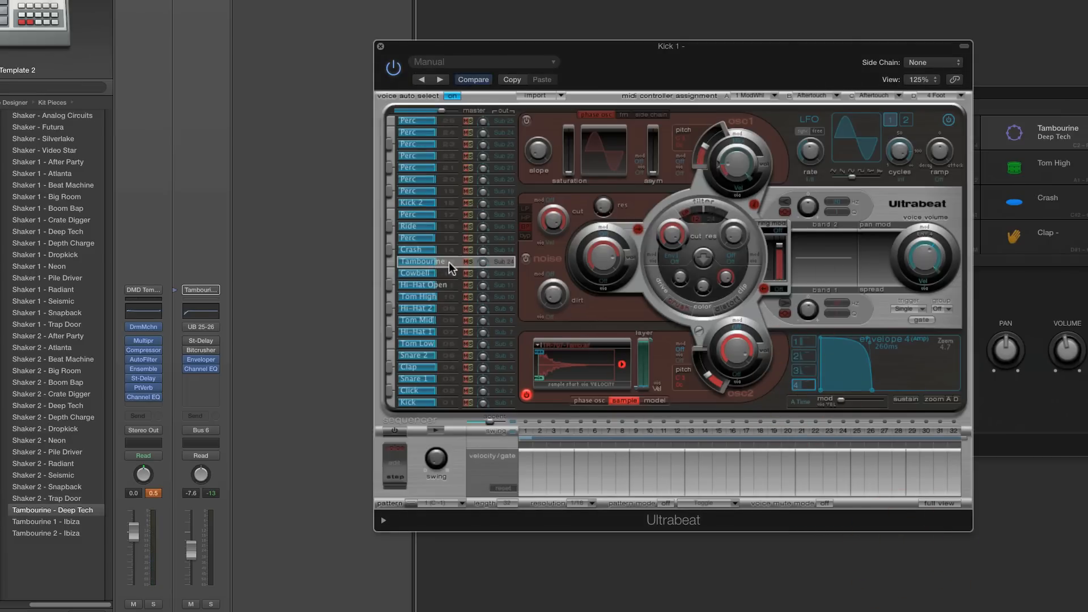
Audition the Tambourine pad in Drum Machine Designer and compare the Cowbell and Tambourine voices in Ultrabeat.
left_click(1021, 97)
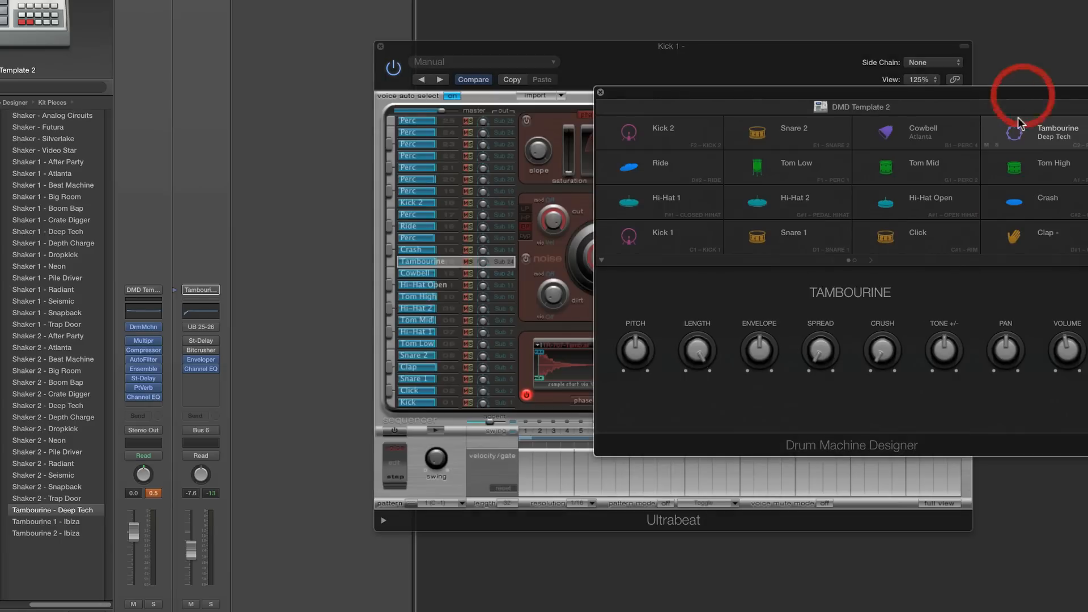
left_click(1018, 134)
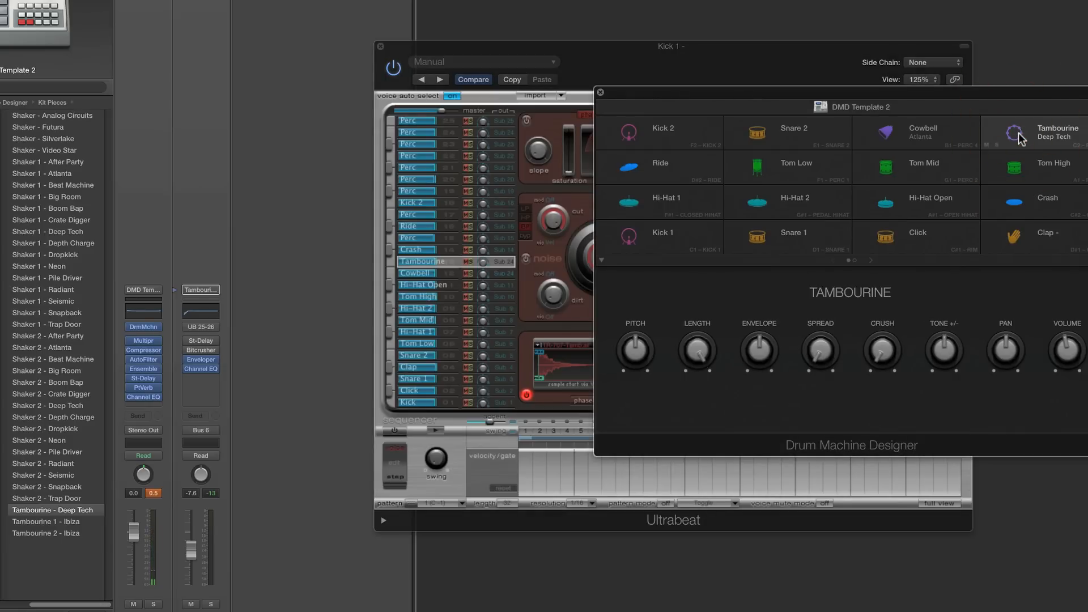
left_click(769, 49)
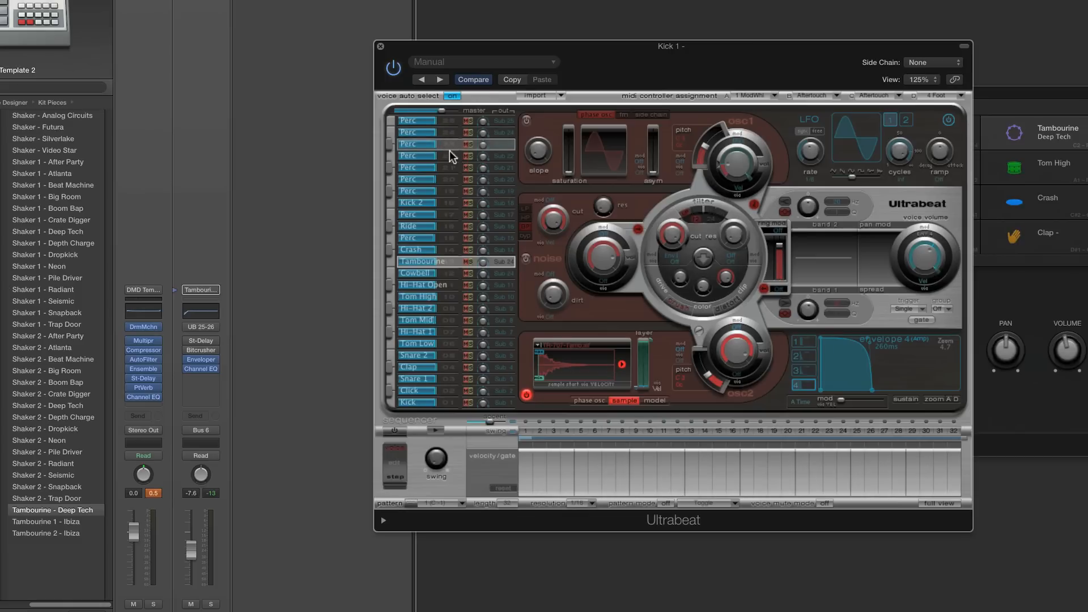
left_click(446, 273)
left_click(451, 261)
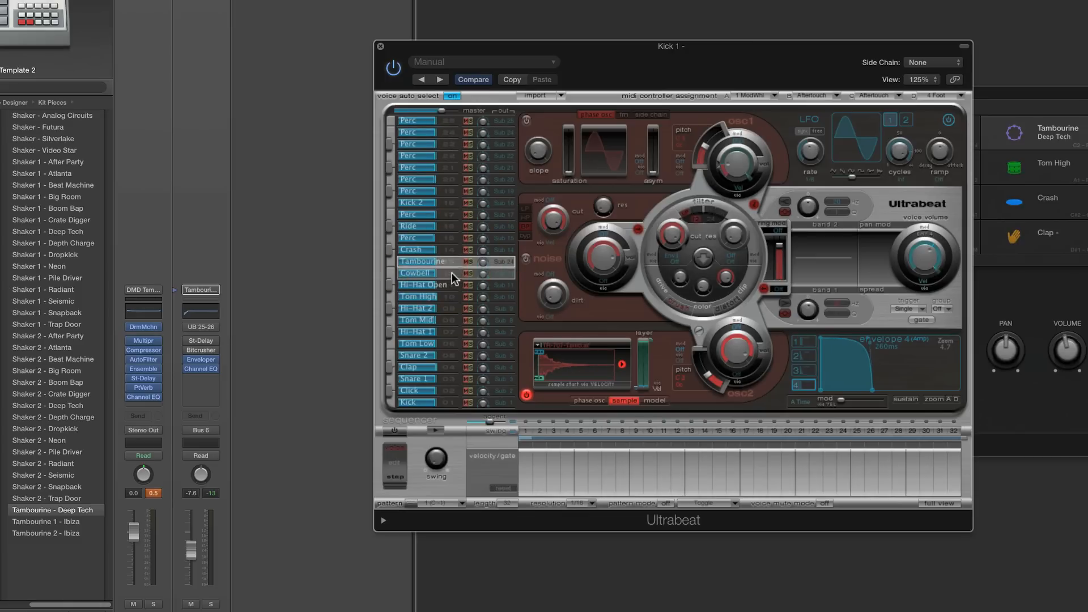
left_click(451, 274)
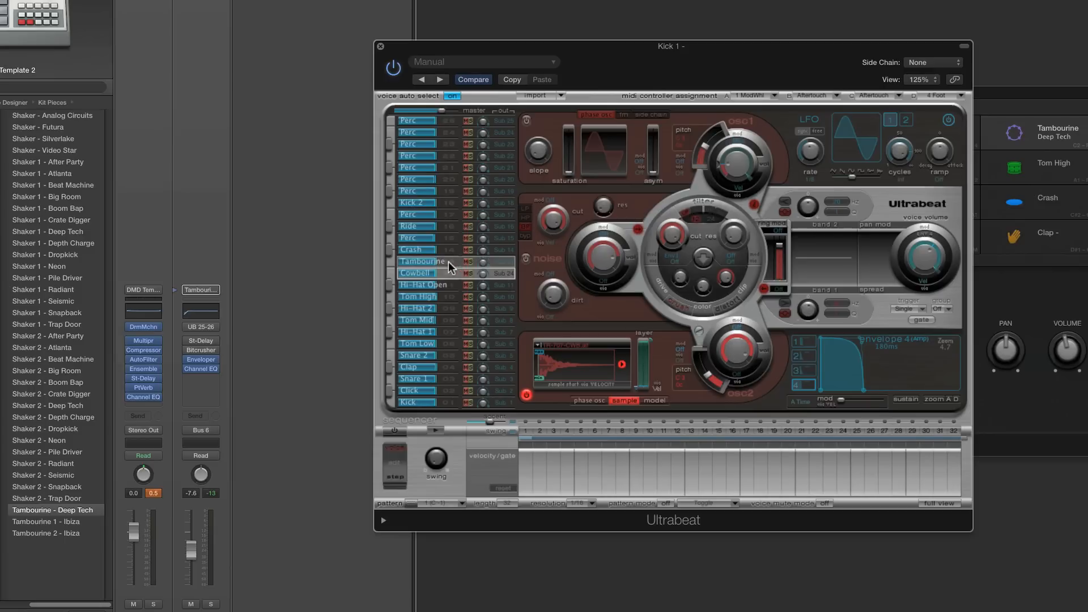
left_click(448, 260)
left_click(460, 274)
left_click(445, 261)
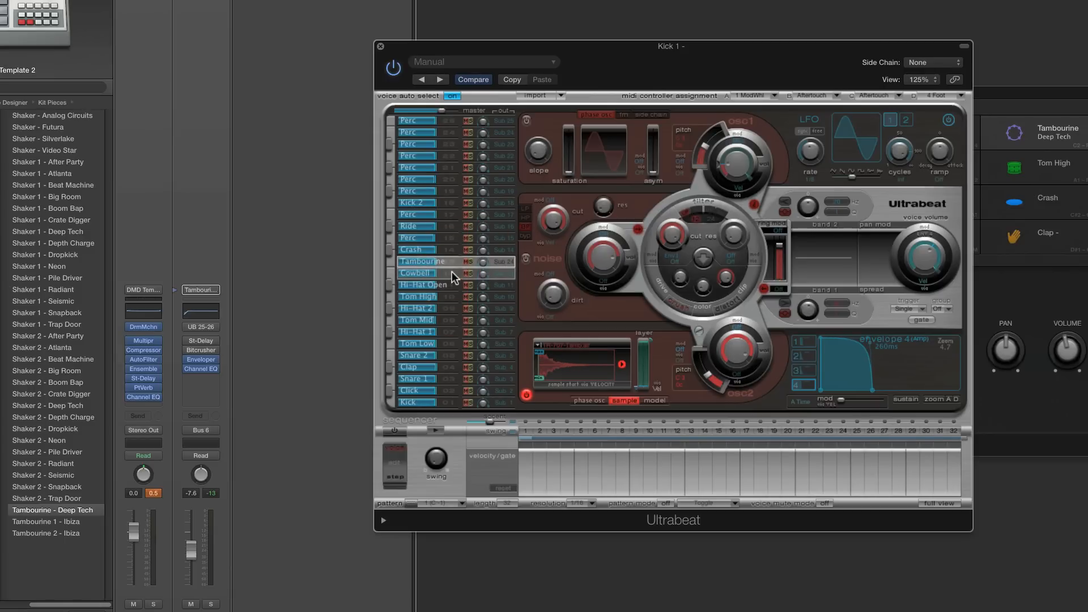
Route the Cowbell voice's output to Sub Group 12 (23-24) and the Tambourine voice's output to Sub Group 13 (25-26).
left_click(454, 273)
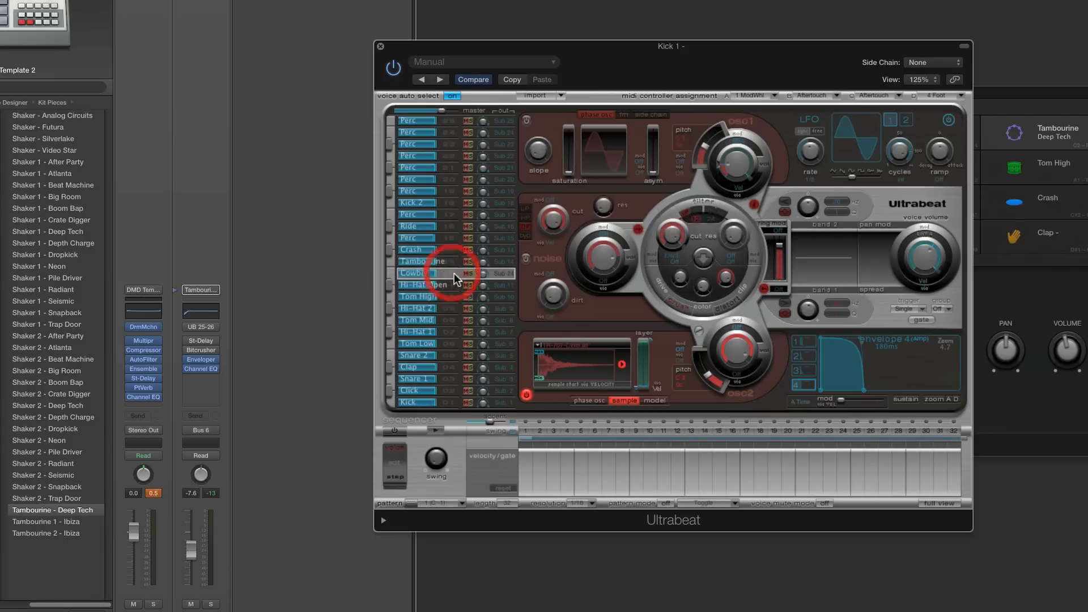
left_click(494, 274)
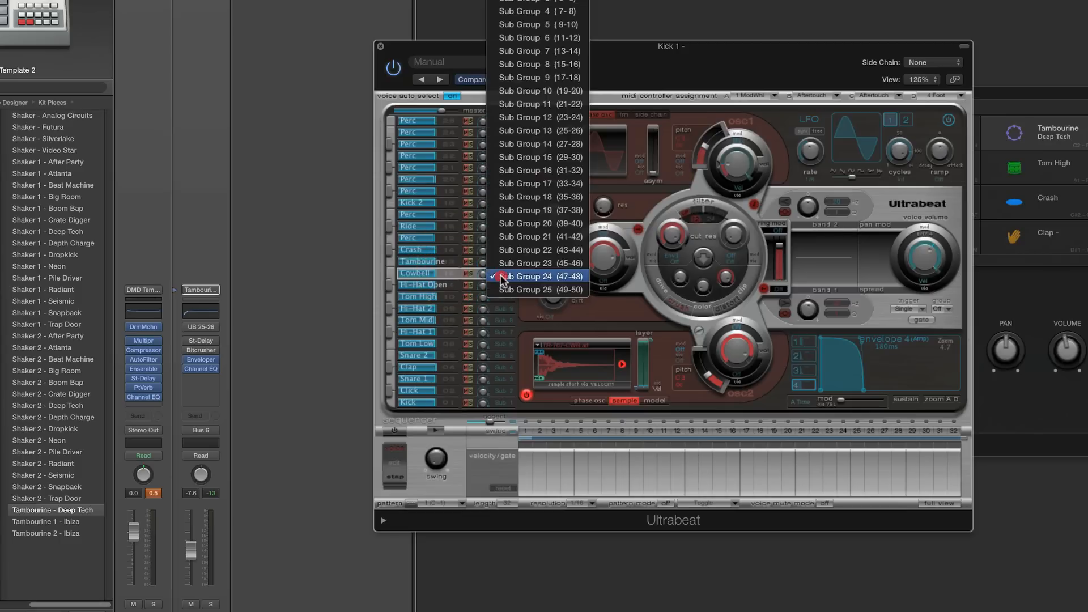
left_click(547, 118)
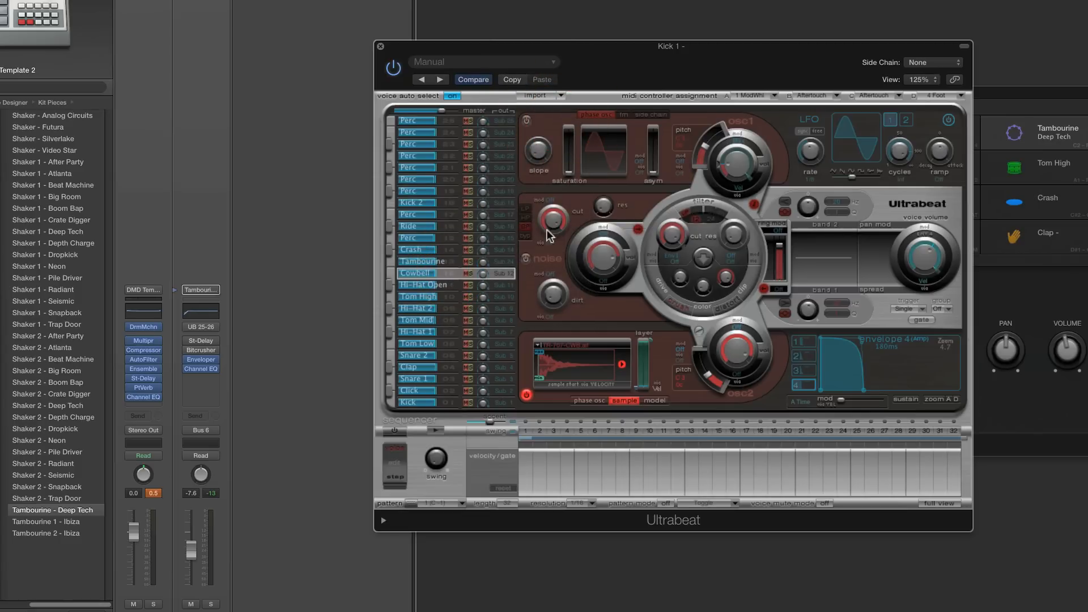
left_click(451, 264)
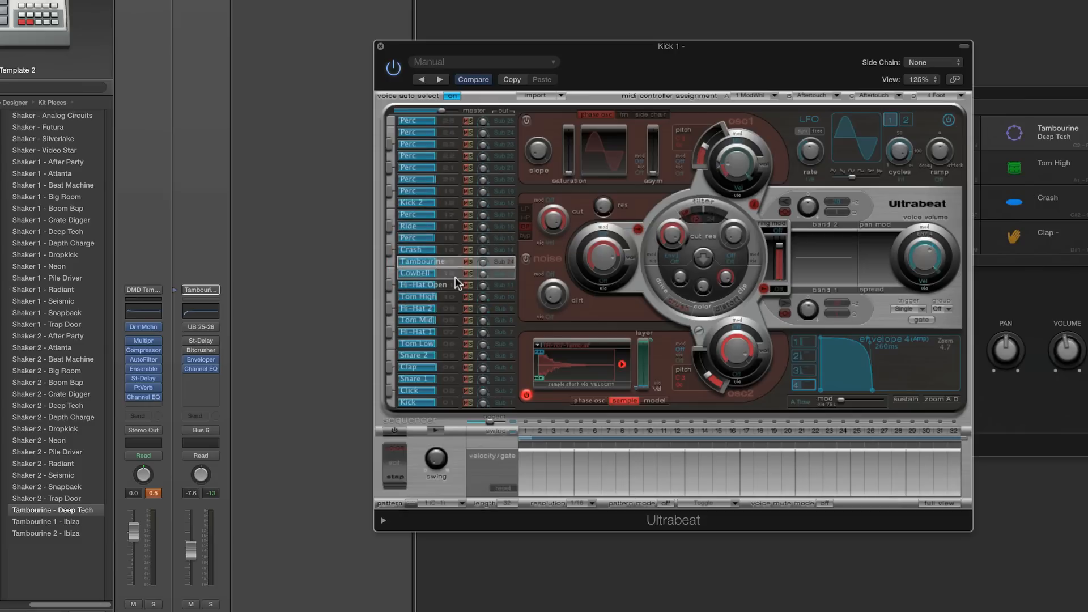
left_click(506, 263)
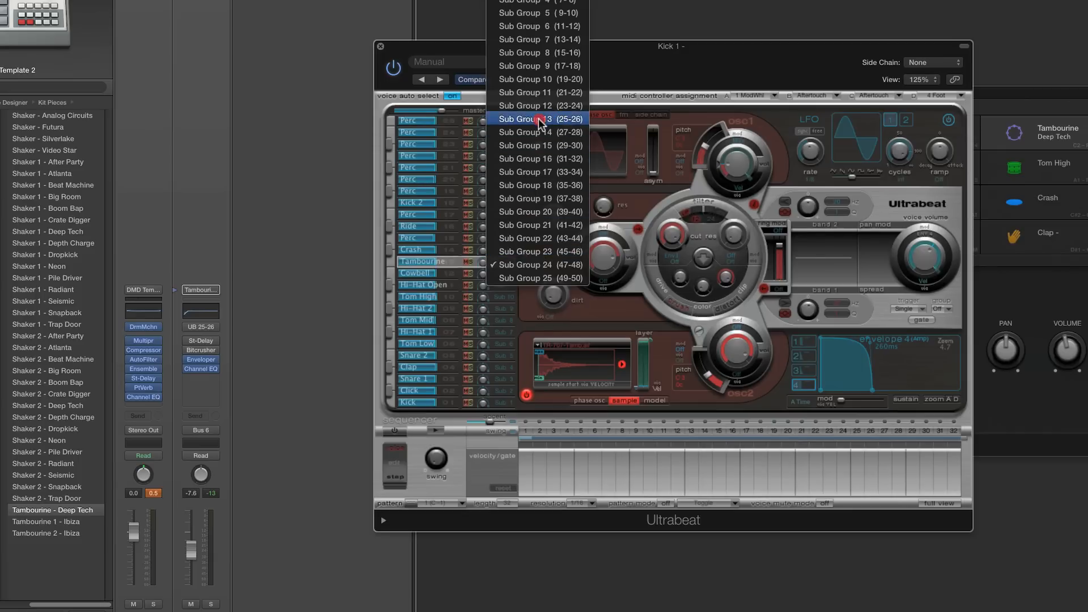
left_click(569, 119)
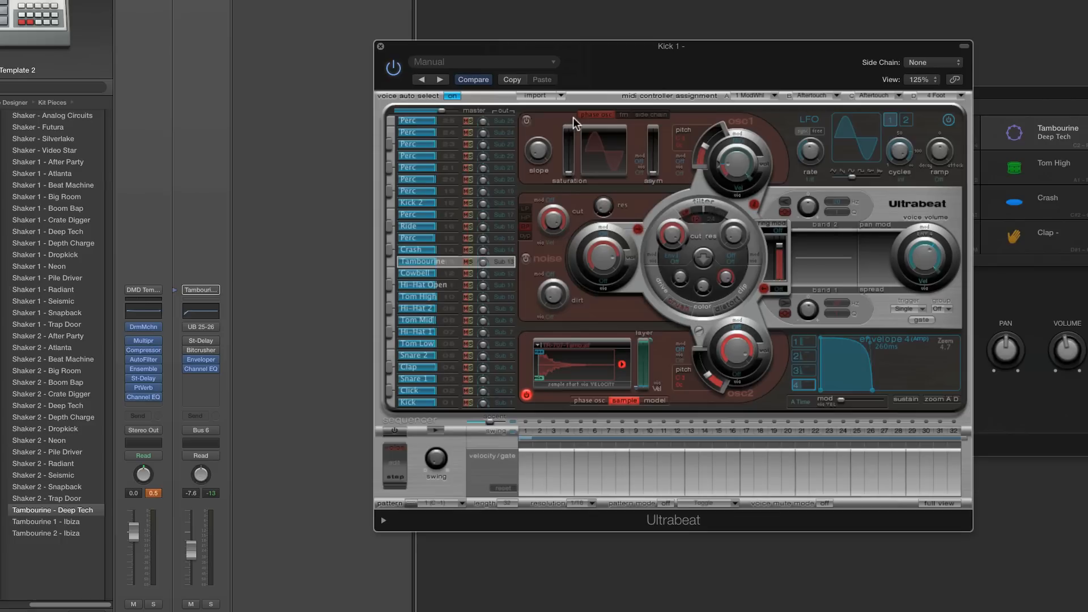
Turn off Ultrabeat's voice auto select and close both the Ultrabeat and Drum Machine Designer windows.
left_click(456, 96)
left_click(381, 46)
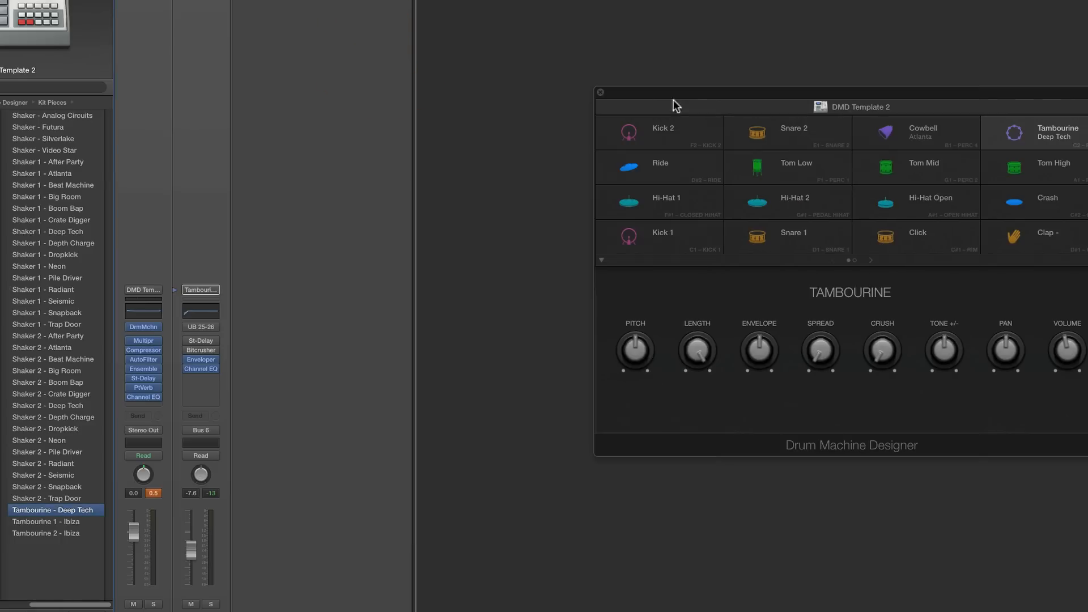
left_click_drag(670, 102, 555, 108)
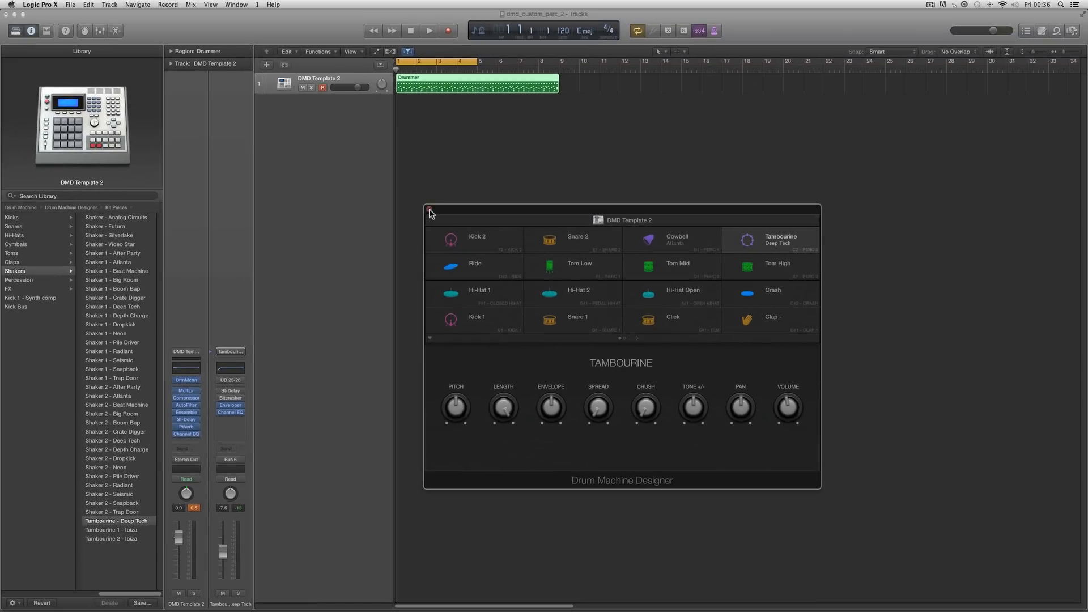
left_click(429, 211)
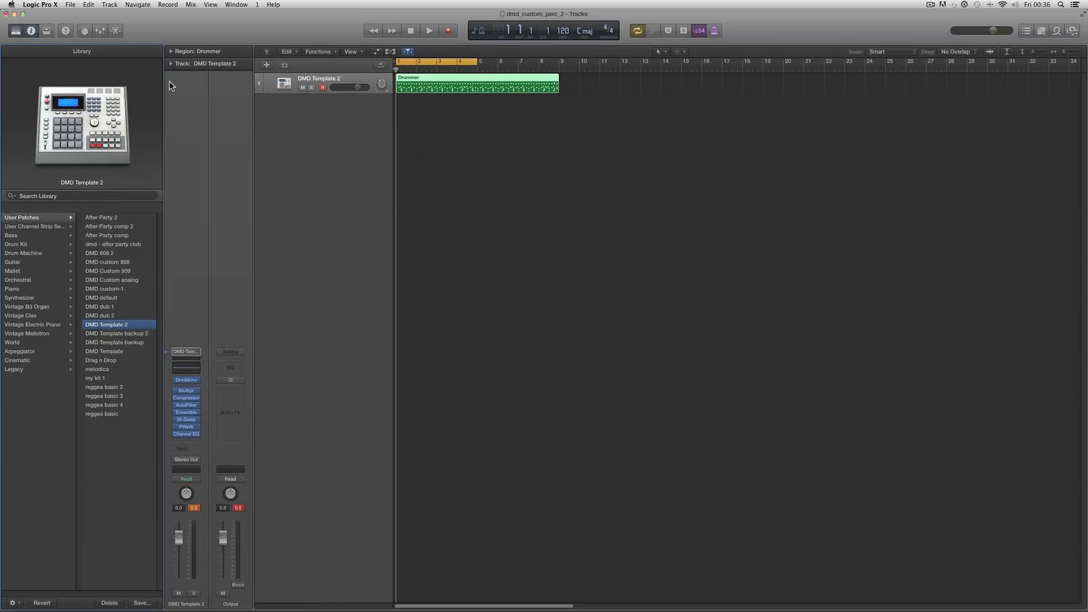
Show the mixer, expand the DMD Template 2 channel strip into its kit pieces and enlarge the mixer area.
left_click(100, 31)
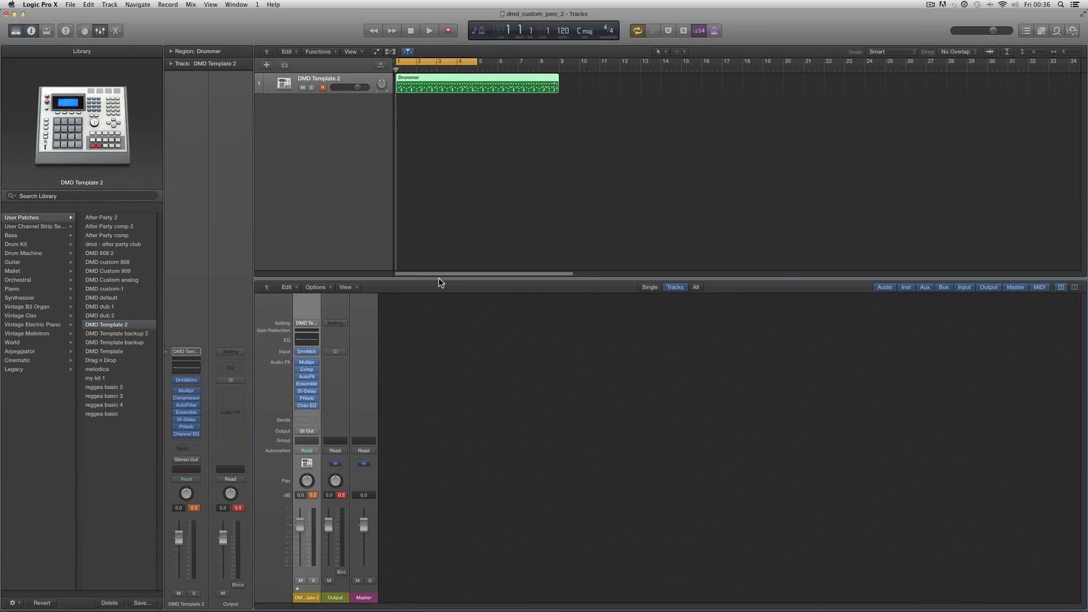
left_click(297, 592)
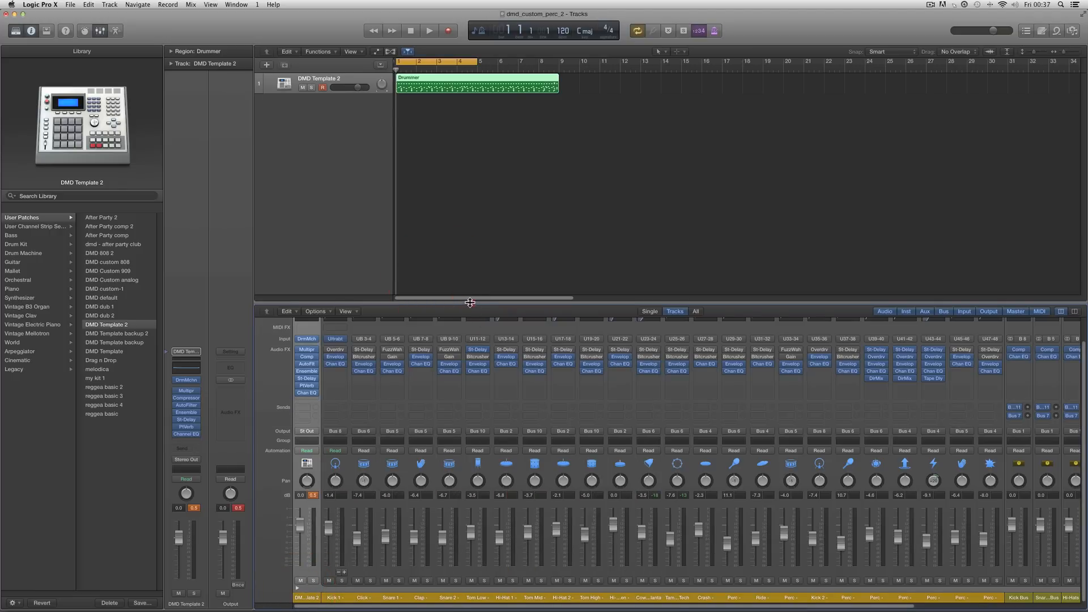
left_click_drag(470, 302, 471, 187)
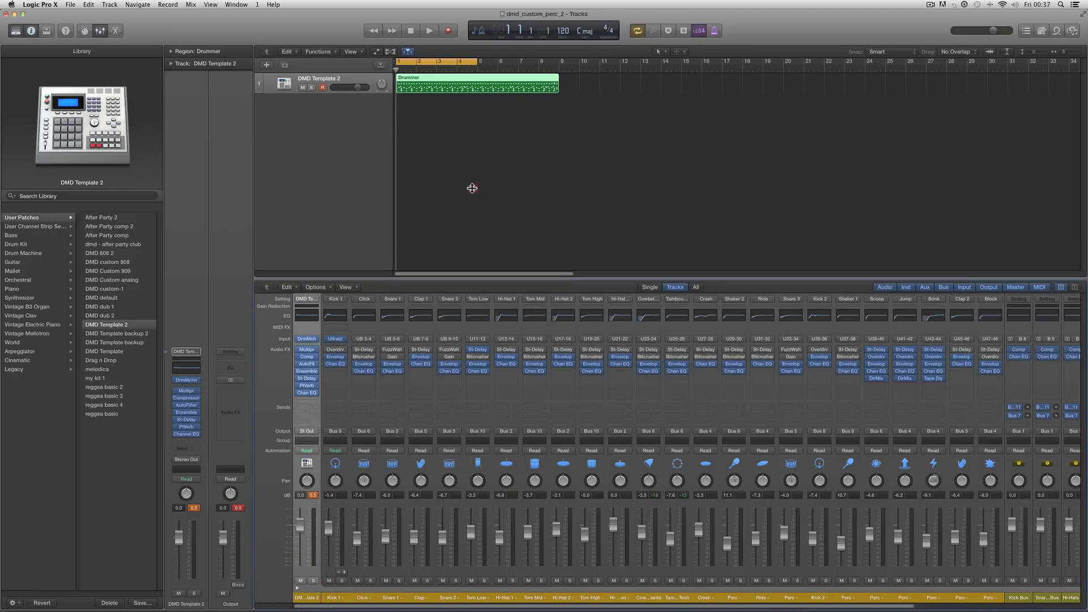
Create tracks for all kit-piece channel strips from Kick 1 through the last Perc strip, and hide the mixer.
left_click(341, 598)
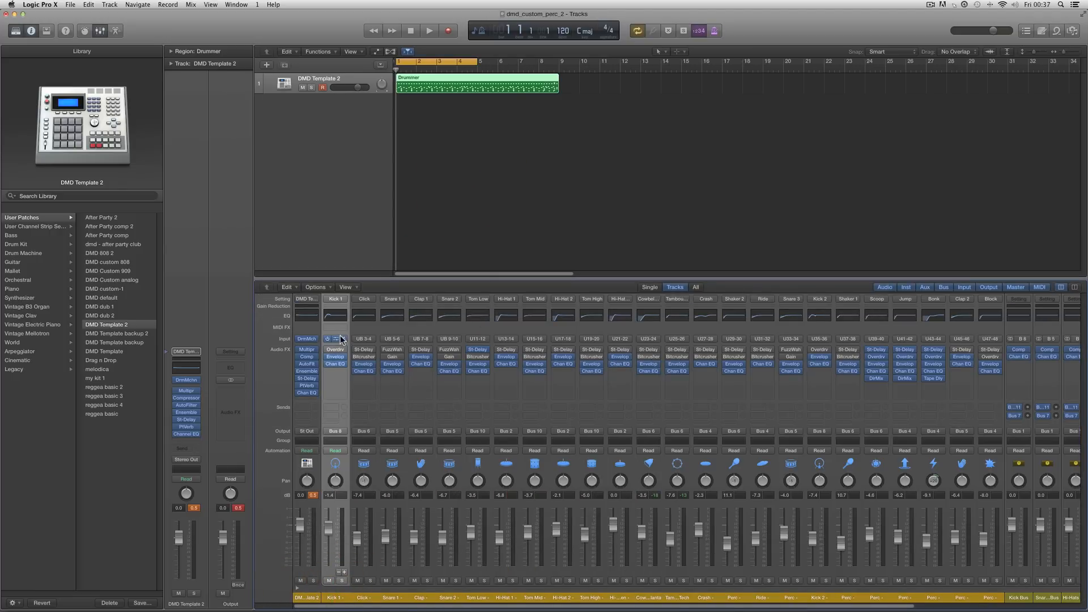
mouse_move(336, 338)
left_click(994, 602, "shift")
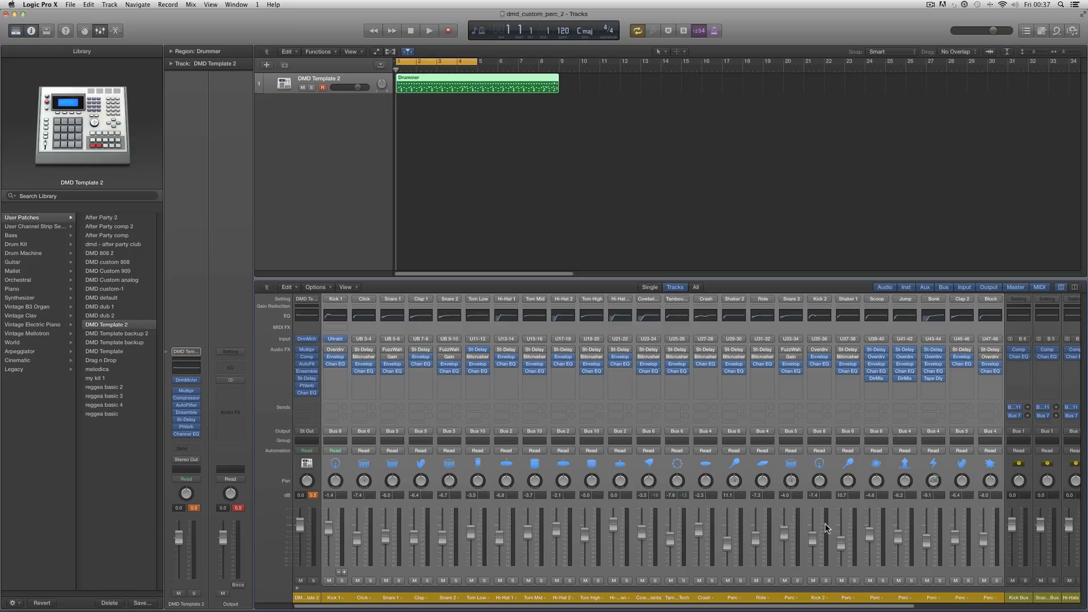
right_click(666, 514)
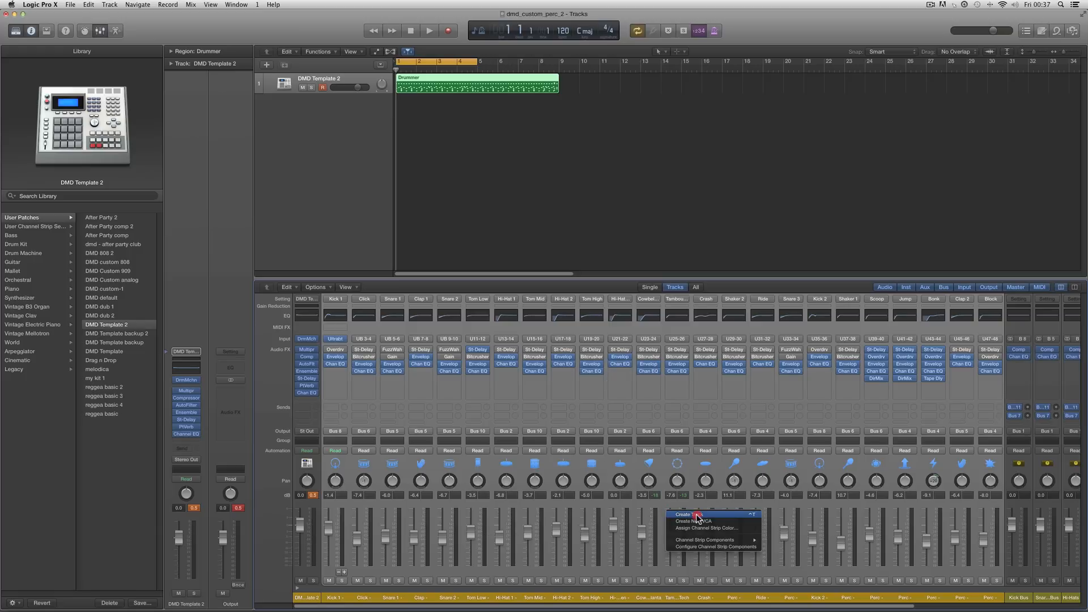
left_click(693, 515)
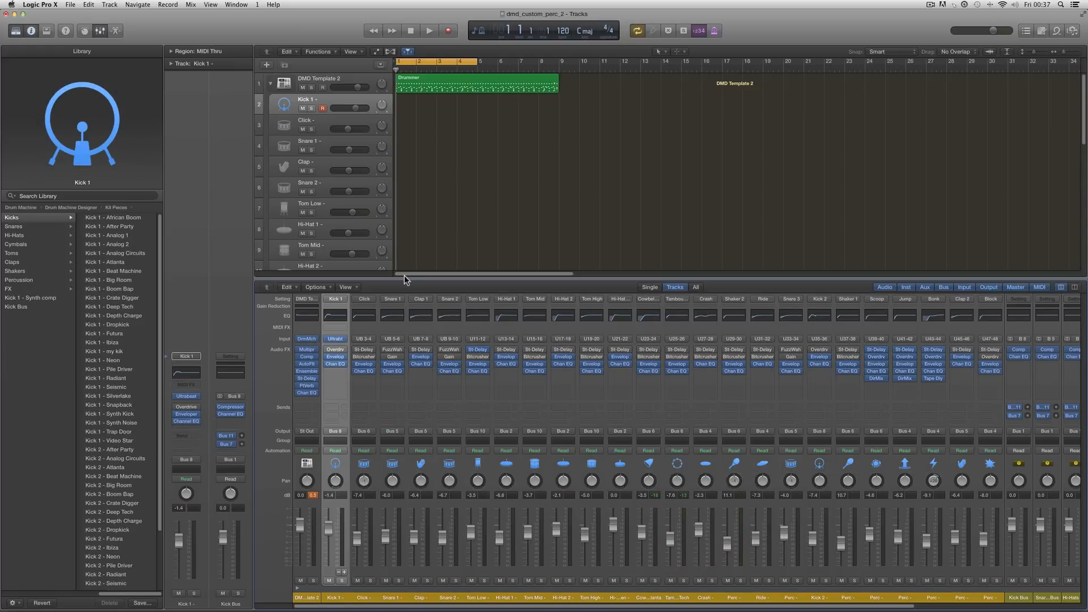
left_click(100, 31)
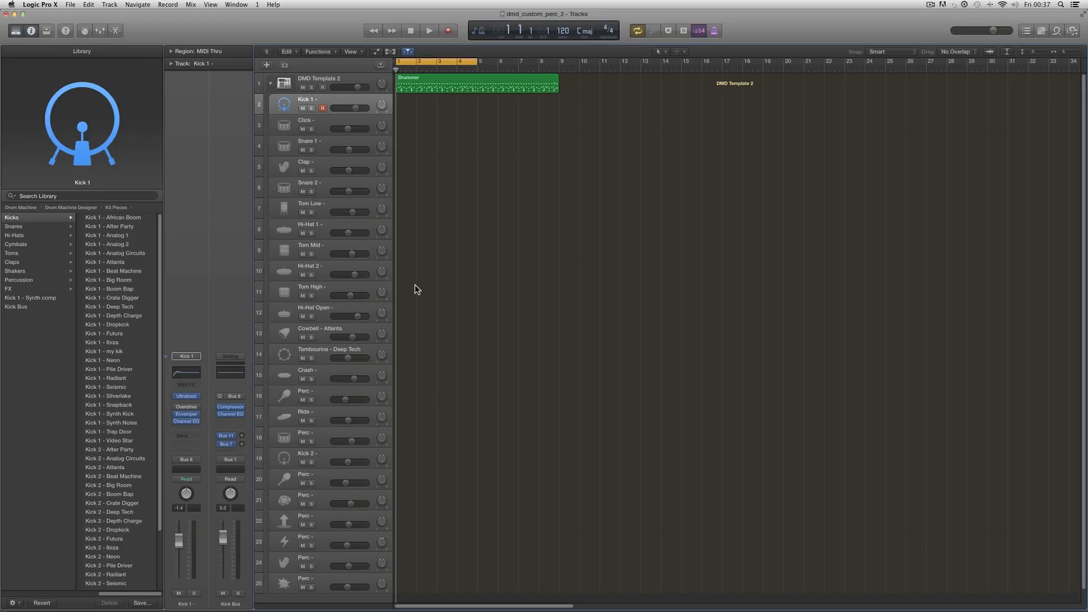
Rename the Kick 1, Click and Snare 1 tracks as Kick 1 - 707, Click - 707 and Snare 1 - 707.
double_click(318, 100)
left_click(317, 121)
double_click(317, 121)
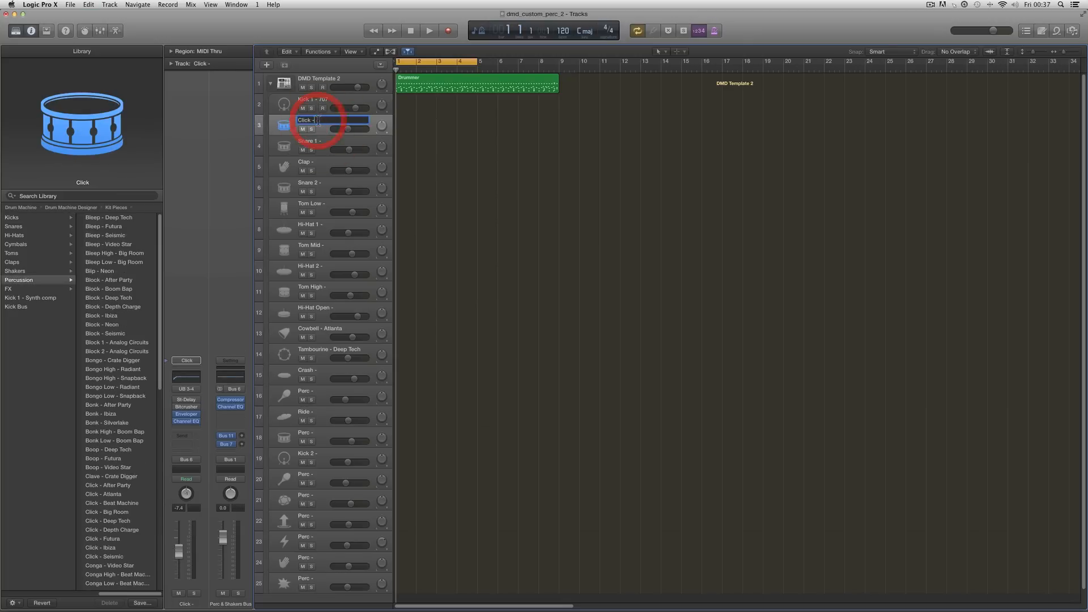
key("Tab")
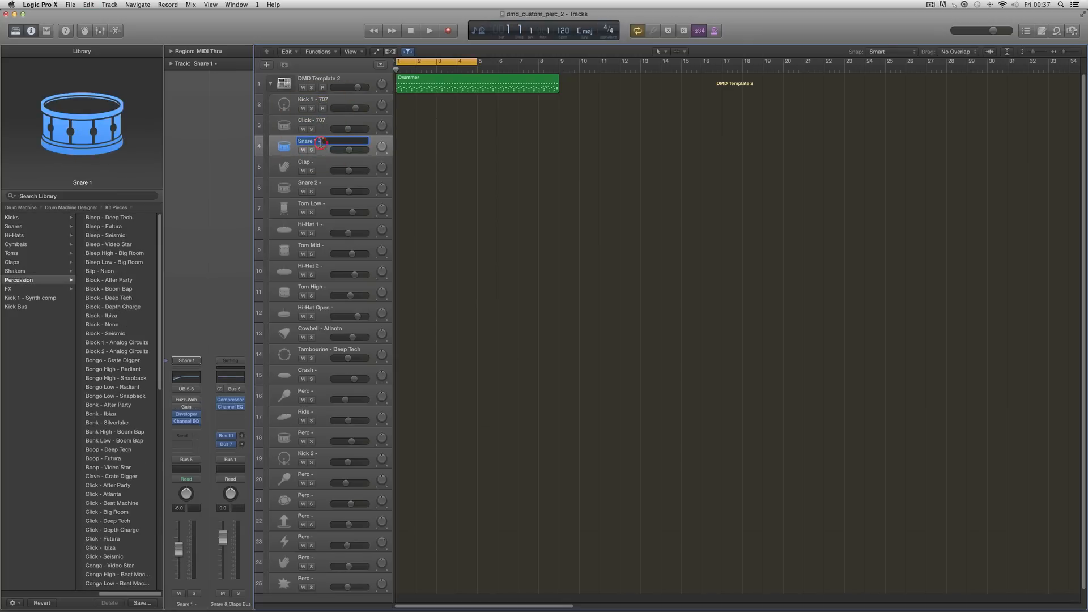
left_click(321, 142)
type("707")
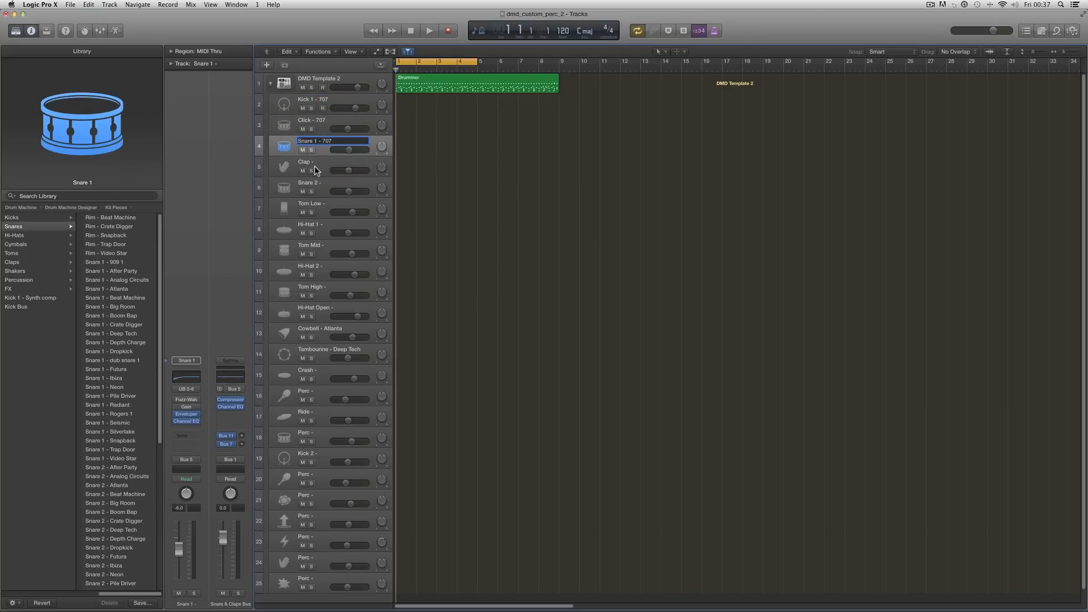
Rename the Clap and Snare 2 tracks as Clap - 707 and Snare 2 - 707.
double_click(315, 162)
left_click(315, 163)
type("707")
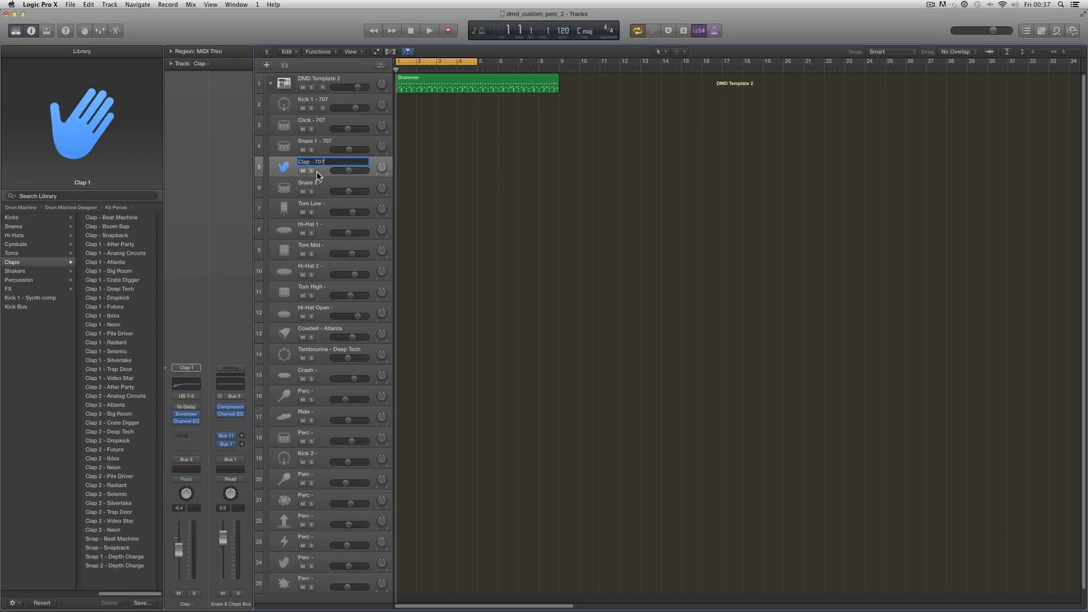
left_click(321, 186)
left_click(322, 185)
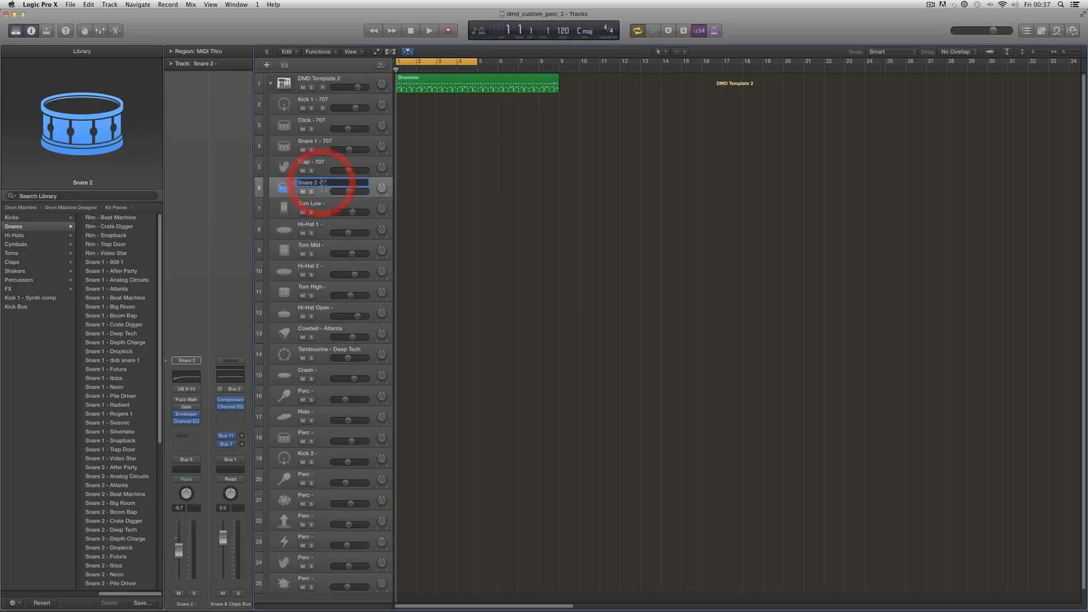
Rename the Tom Low and Hi-Hat 1 tracks as Tom Low - 707 and Hi-Hat 1 - 707.
left_click(327, 205)
left_click(329, 208)
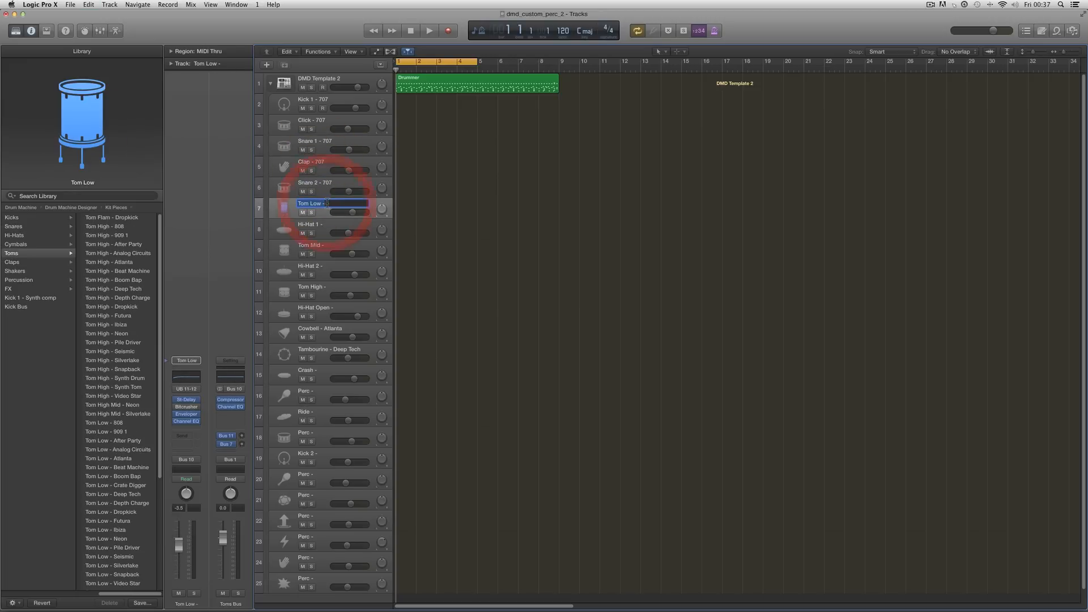
type("707")
left_click(324, 226)
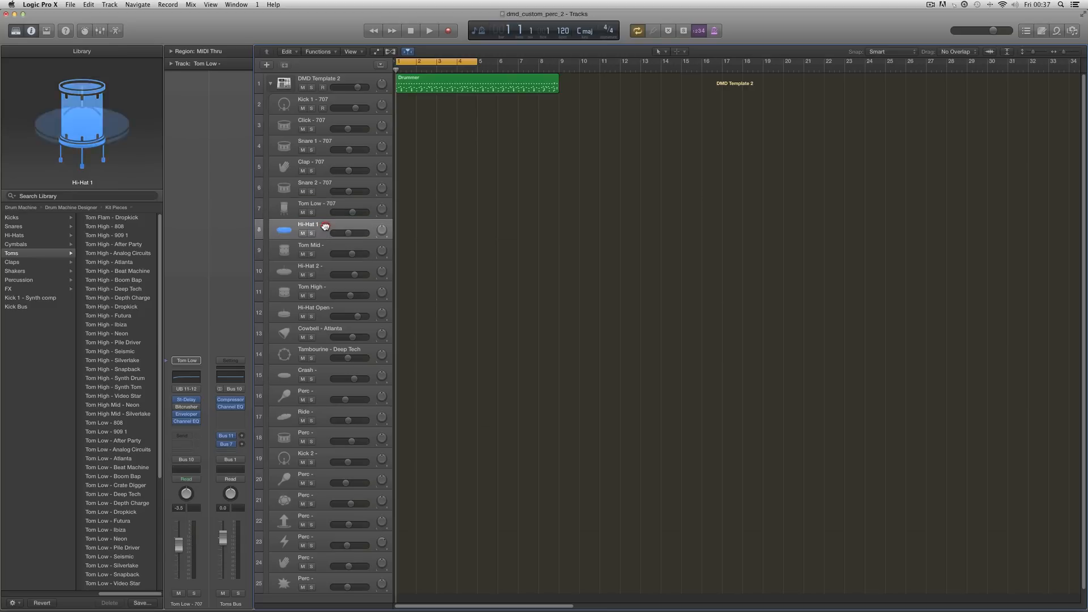
left_click(321, 224)
type("707")
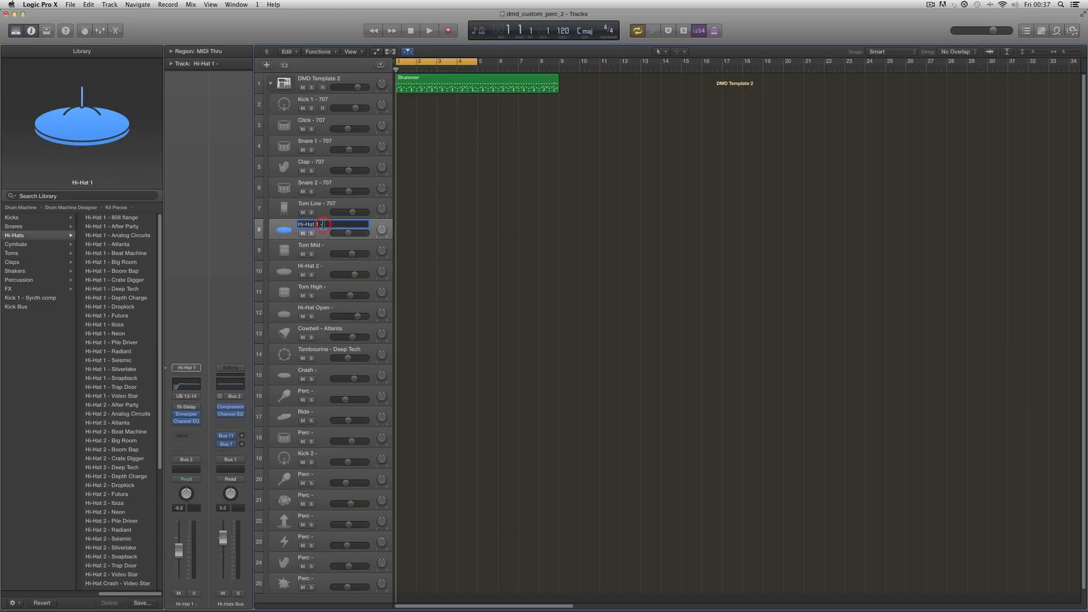
Rename the Tom Mid and Hi-Hat 2 tracks as Tom Mid - 707 and Hi-Hat 2 - 707.
left_click(325, 250)
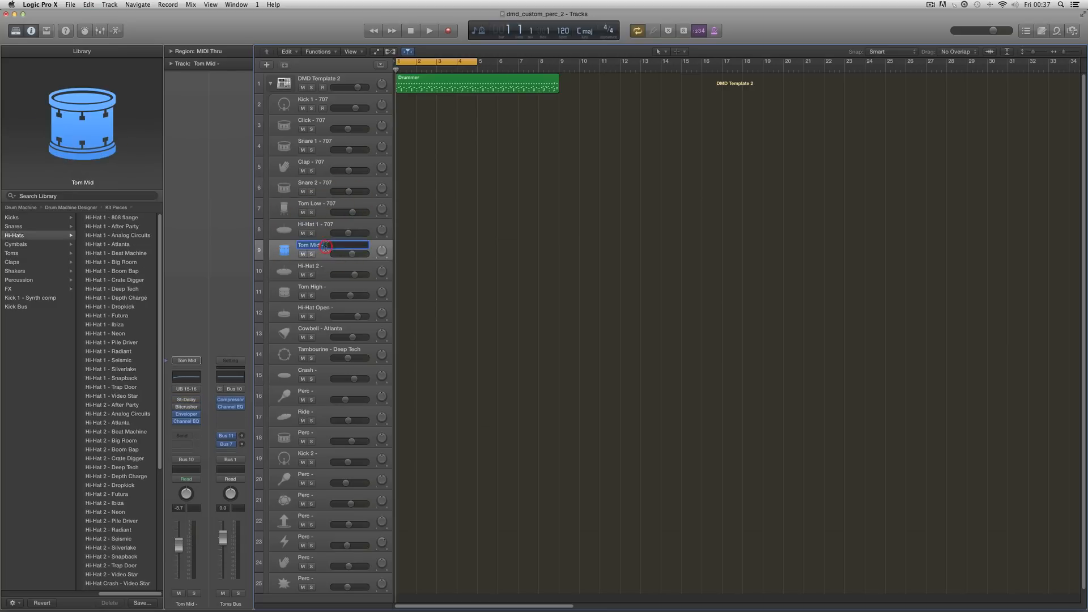
left_click(325, 247)
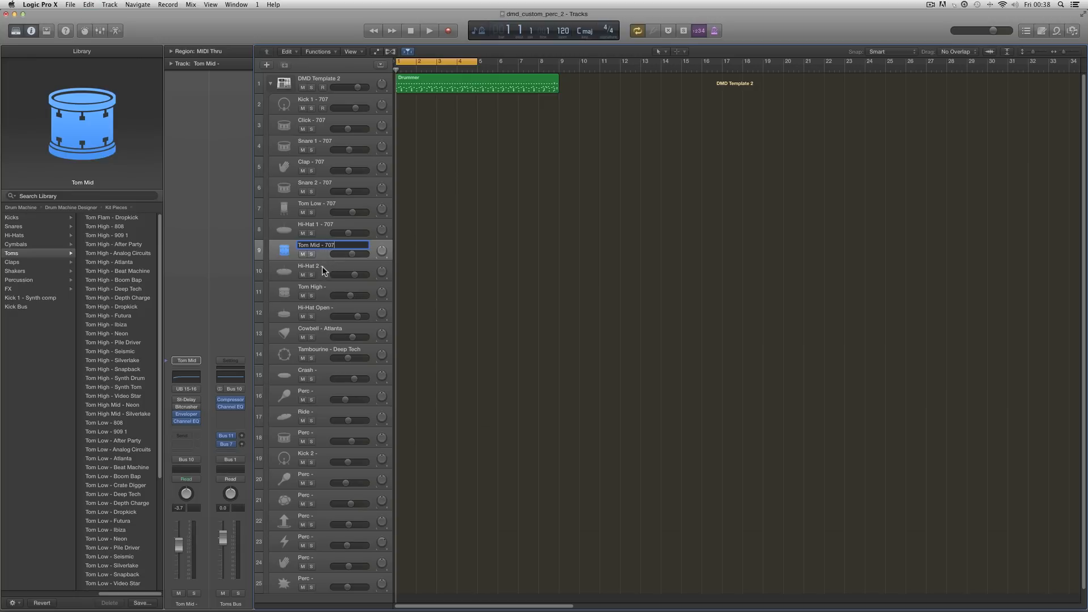
type("707")
left_click(322, 266)
left_click(323, 266)
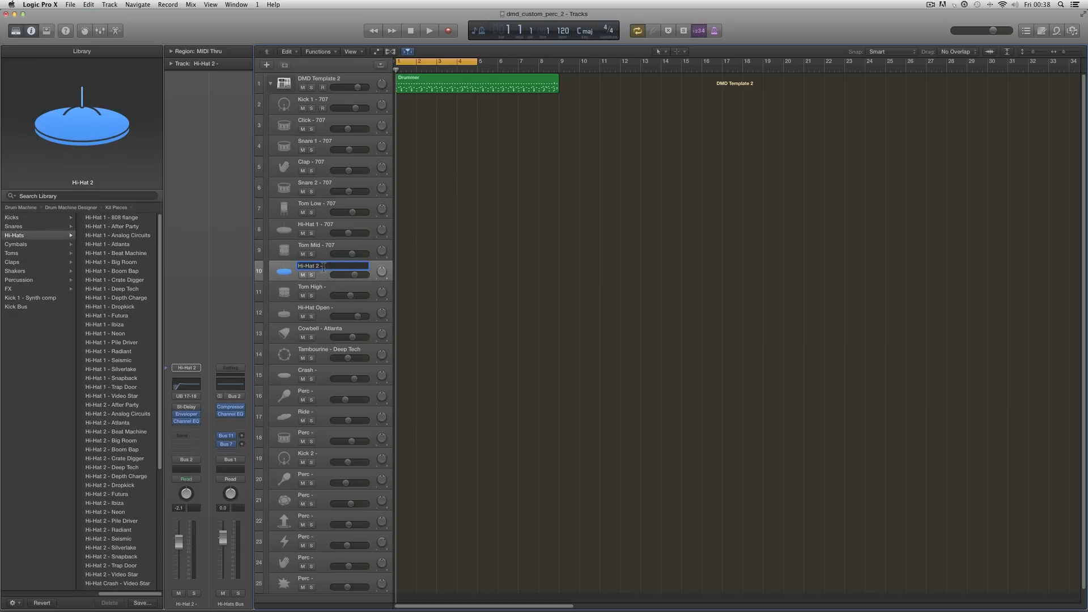
Rename the Tom High and Hi-Hat Open tracks as Tom High - 707 and Hi-Hat Open - 707.
left_click(329, 290)
left_click(329, 290)
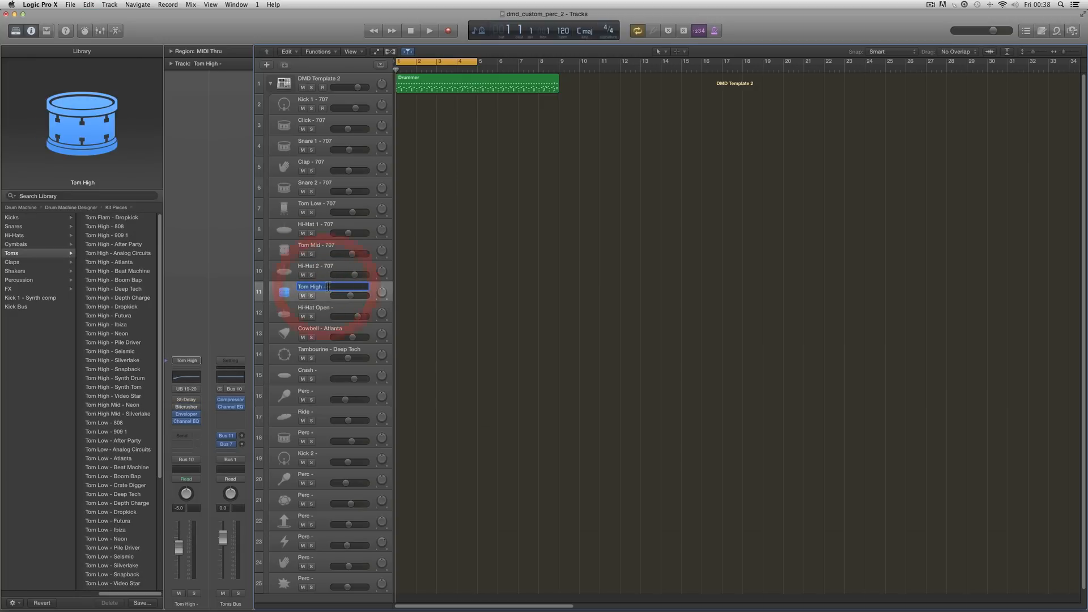
type("707")
left_click(332, 309)
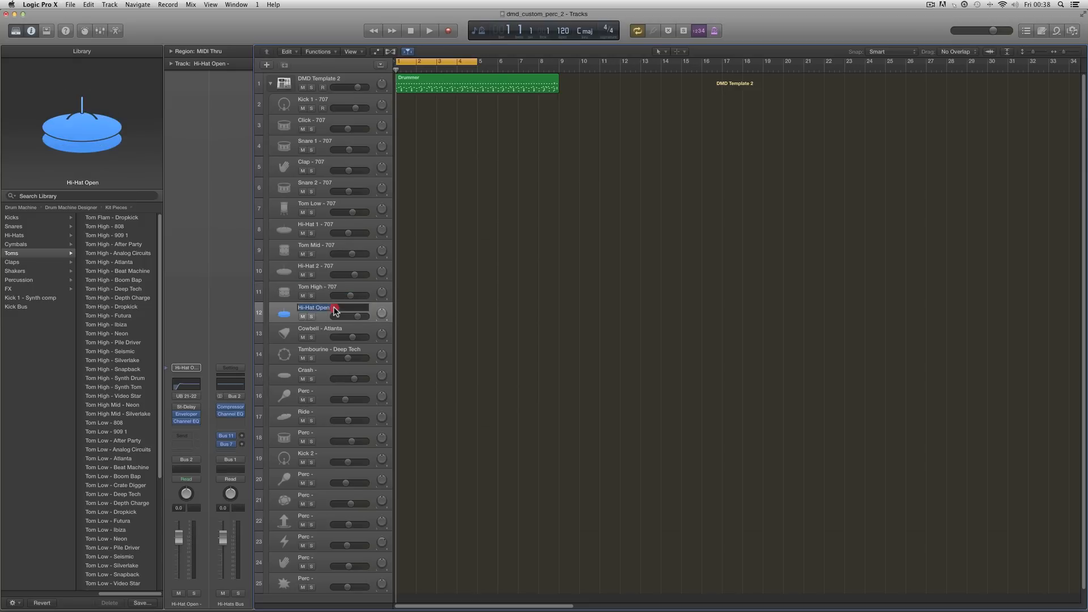
left_click(333, 309)
type("707")
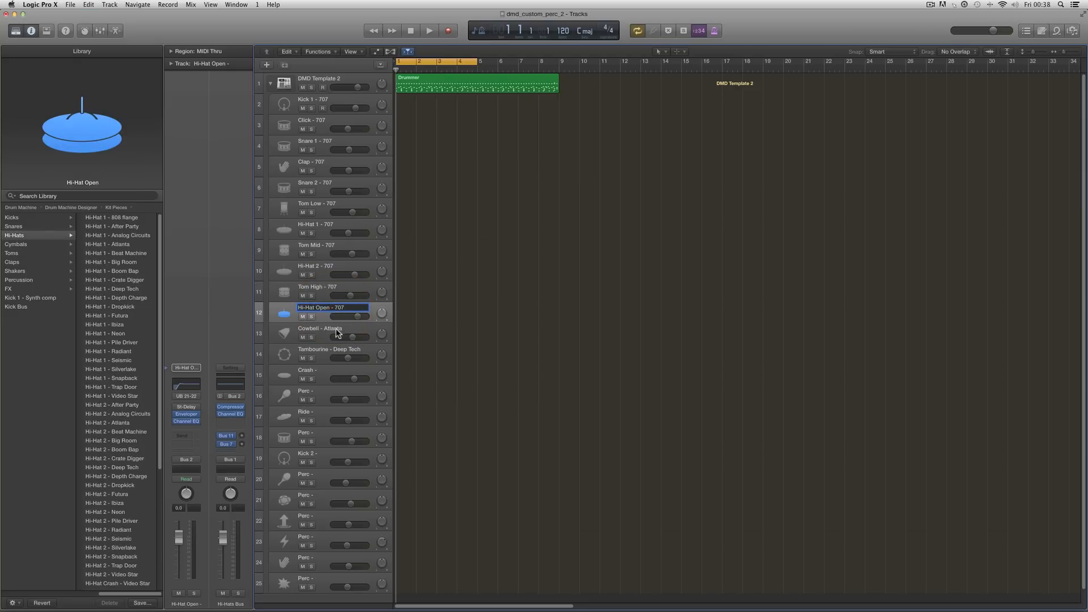
Rename the Cowbell - Atlanta track as Cowbell - 707.
left_click(333, 329)
left_click(333, 329)
left_click(329, 328)
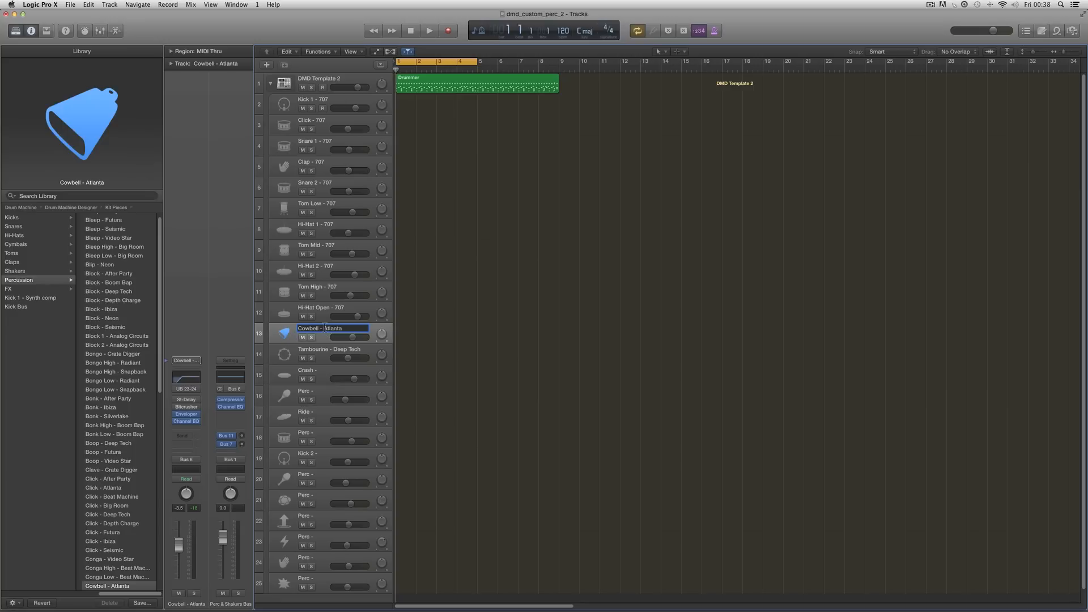
left_click_drag(325, 328, 357, 329)
type("707")
Rename the Tambourine - Deep Tech track as Tambourine - 707.
left_click(322, 350)
left_click(330, 350)
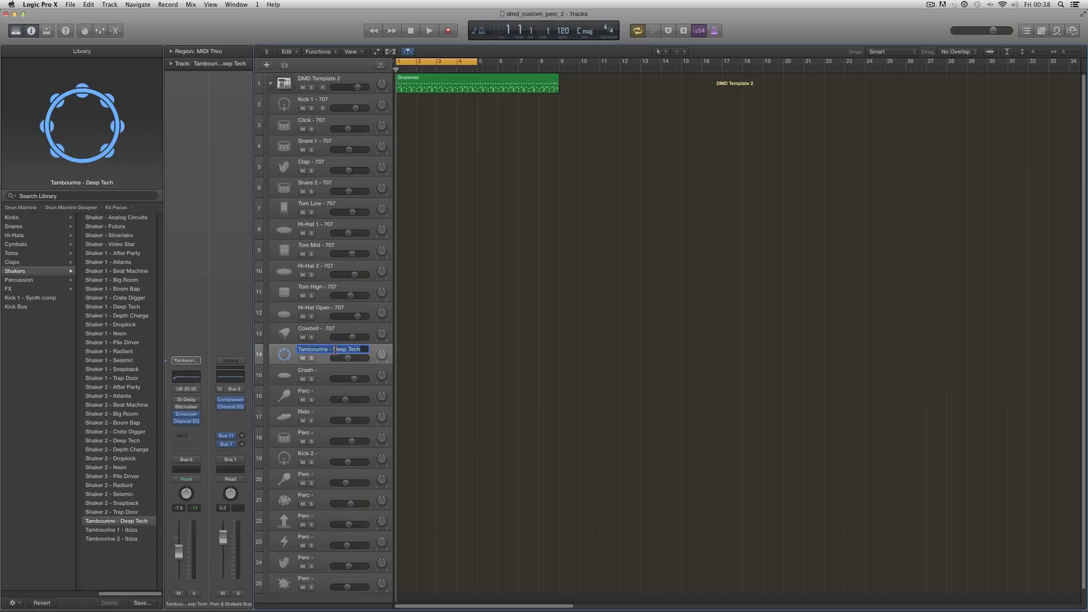
left_click(336, 350)
left_click_drag(334, 350, 354, 350)
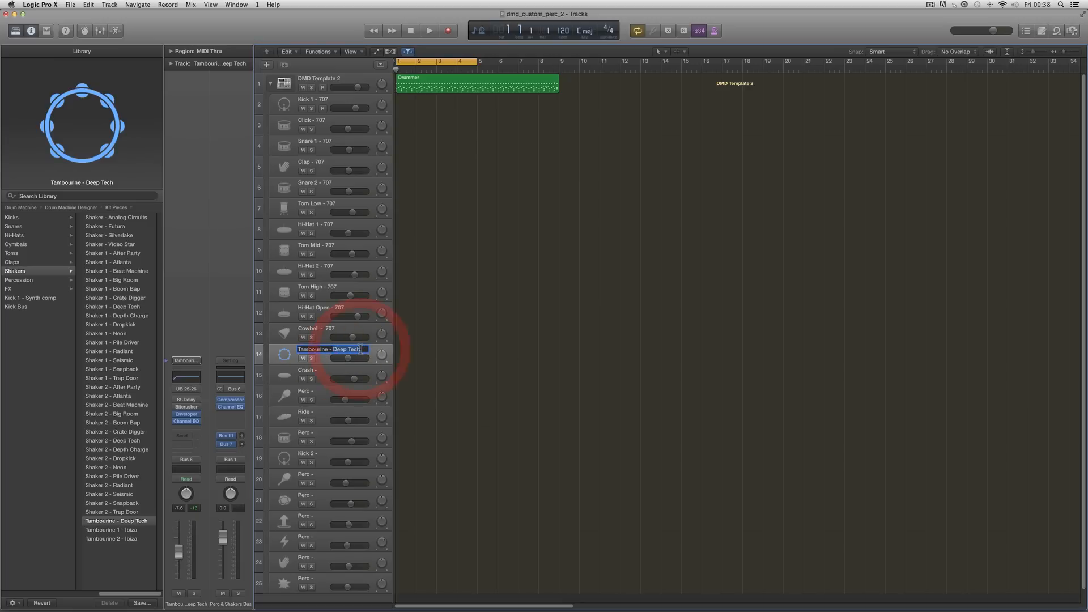
type("707")
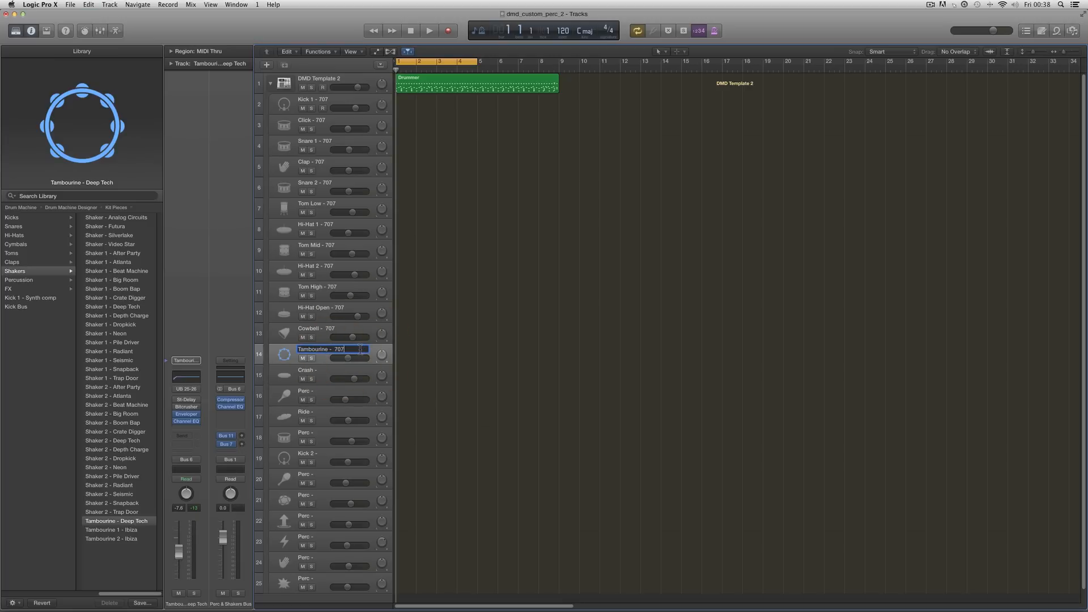
Rename the Crash and Ride tracks as Crash - 707 and Ride - 707.
left_click(315, 375)
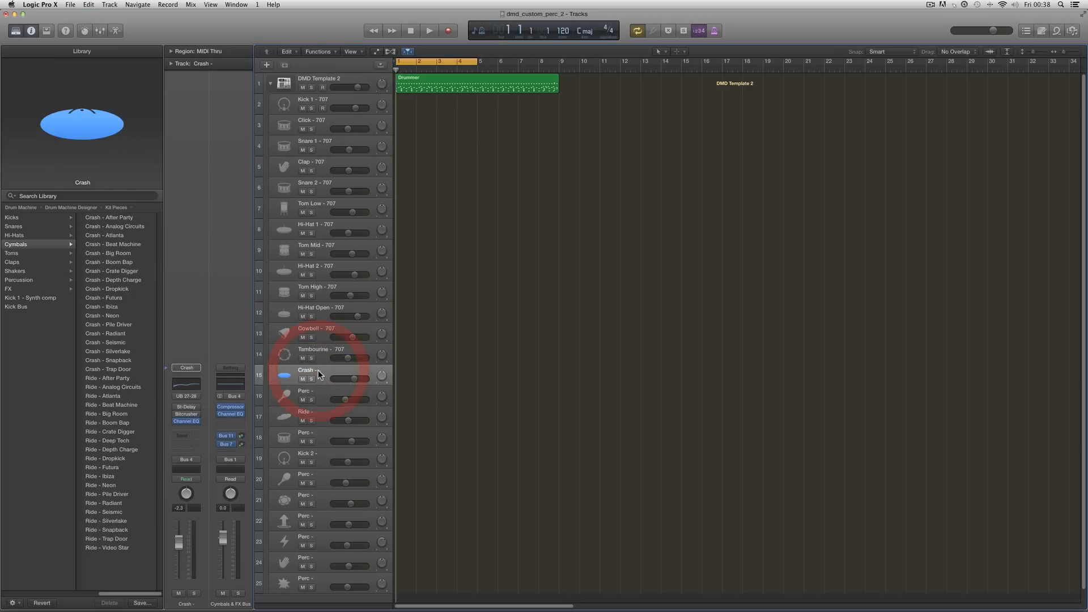
double_click(318, 373)
type("707")
left_click(316, 394)
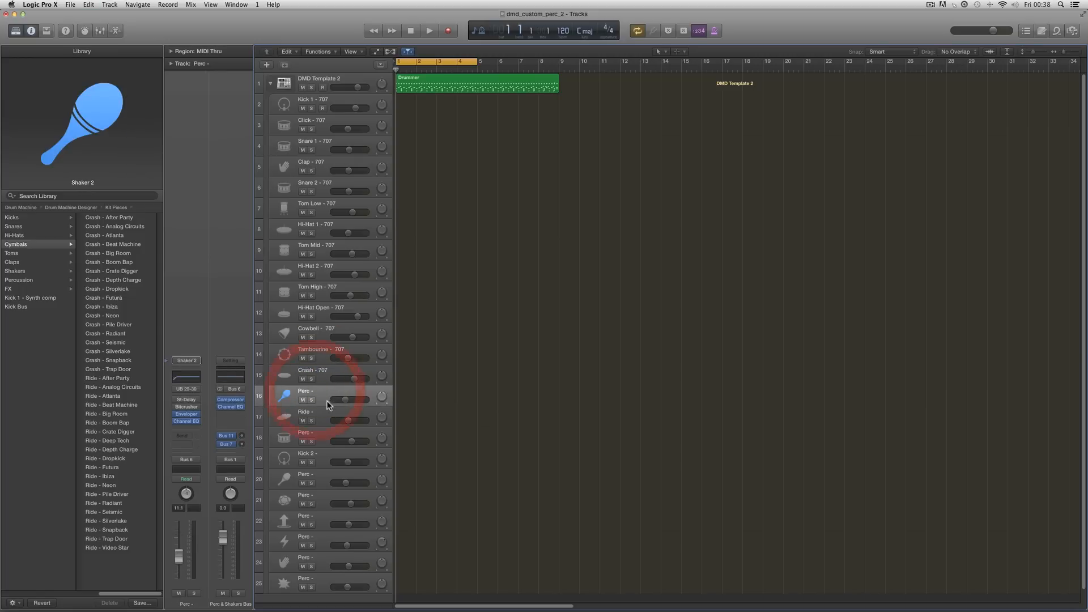
left_click(324, 412)
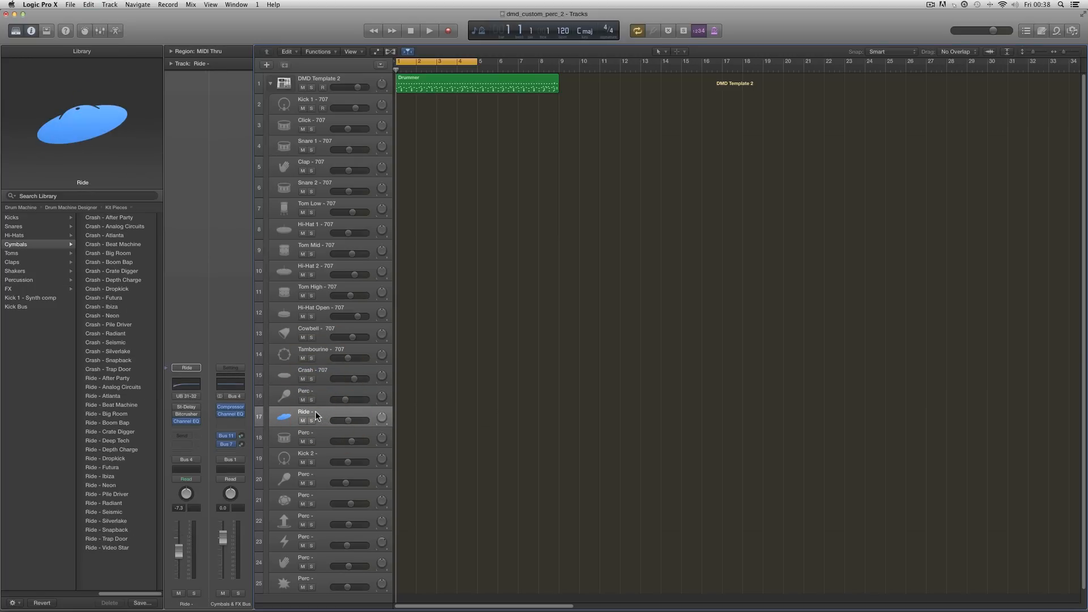
double_click(315, 410)
type("707")
Rename the Kick 2 track as Kick 2 - 707.
left_click(317, 437)
double_click(320, 454)
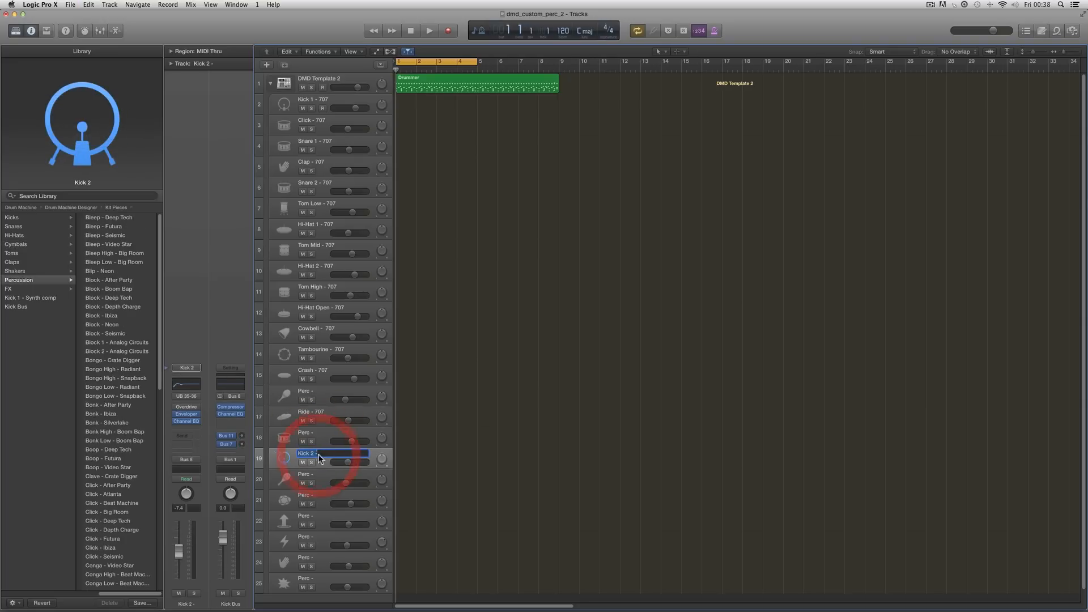
type("707")
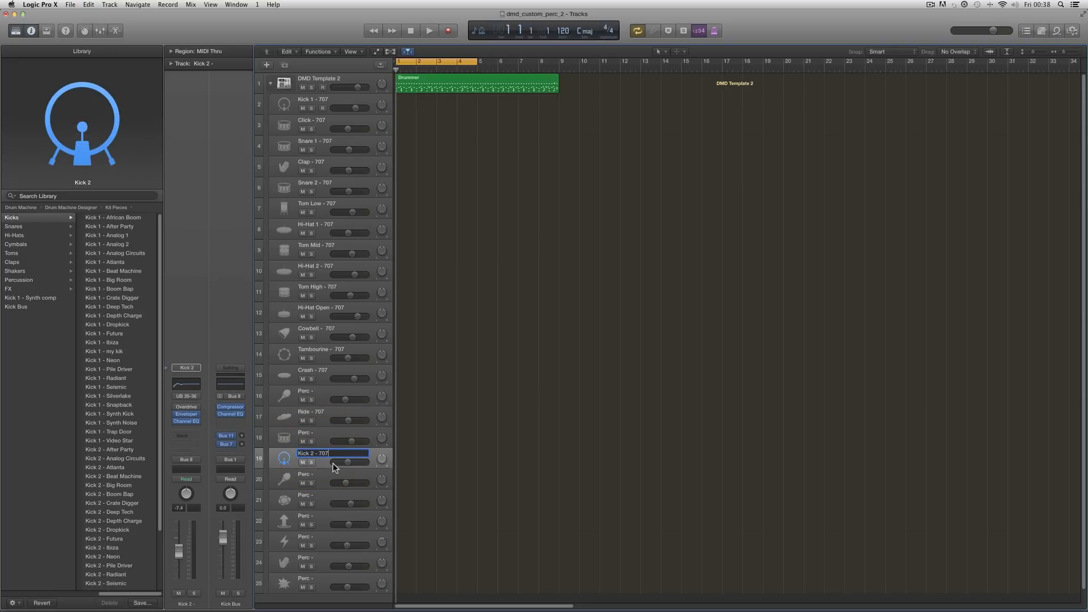
key("Return")
Open Drum Machine Designer for the DMD Template 2 track and examine the kit-piece names on both pad pages.
left_click(331, 82)
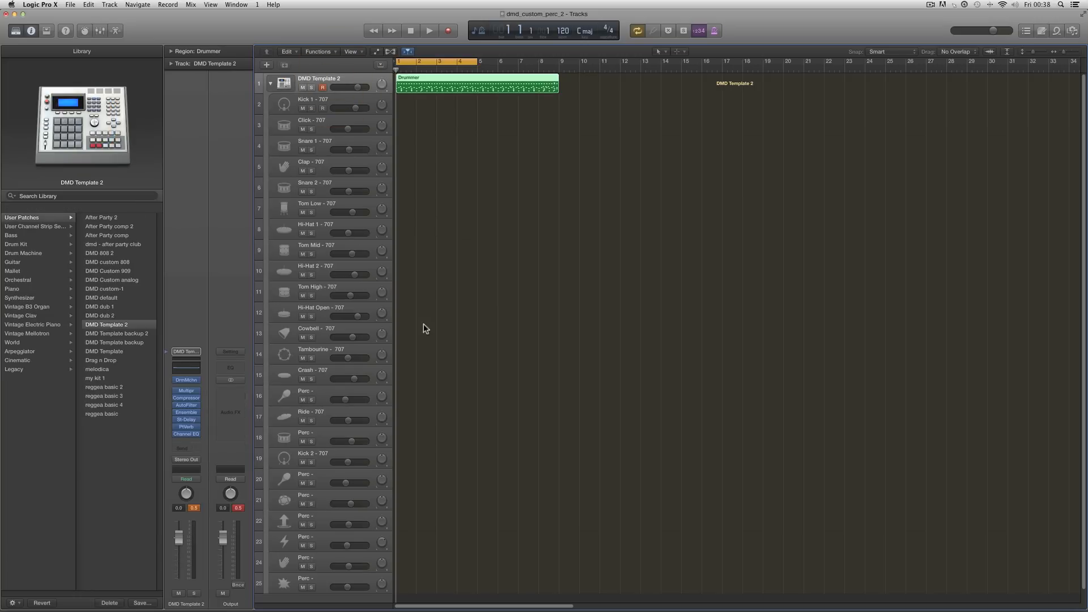
left_click(188, 380)
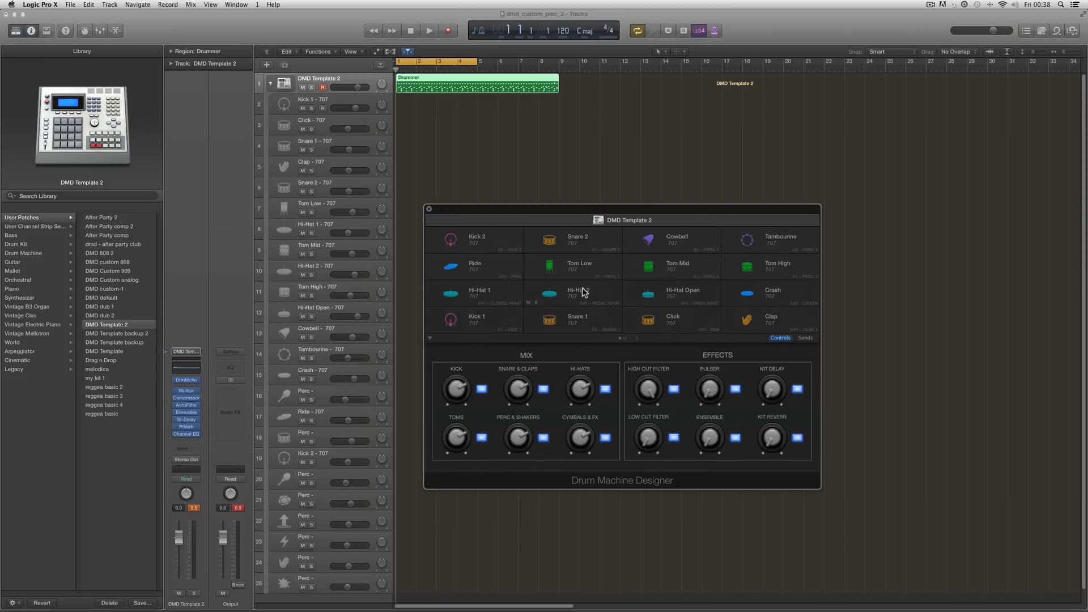
left_click(637, 337)
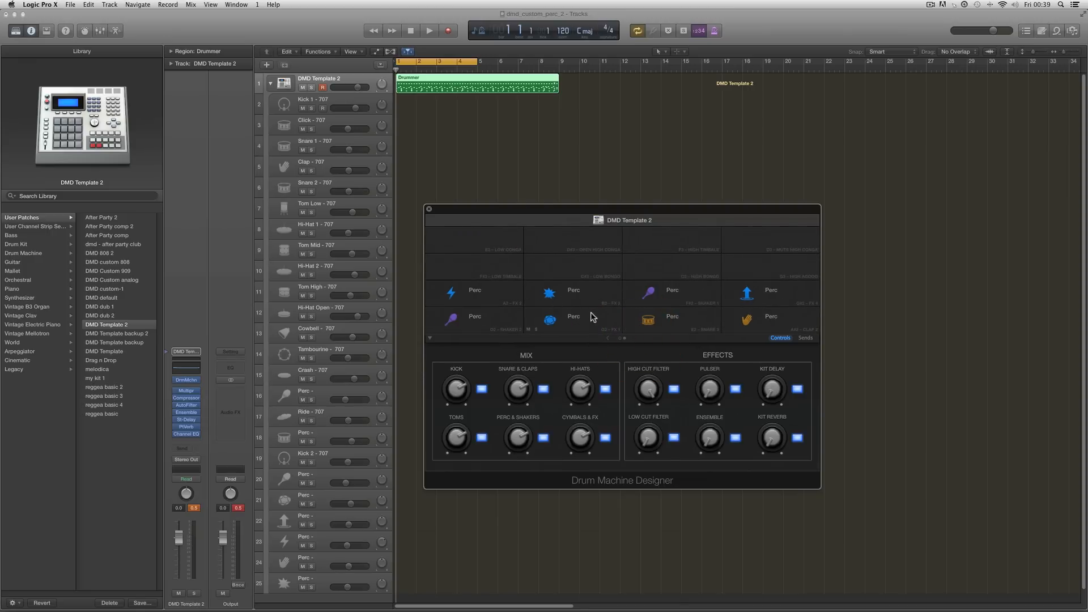
left_click(607, 338)
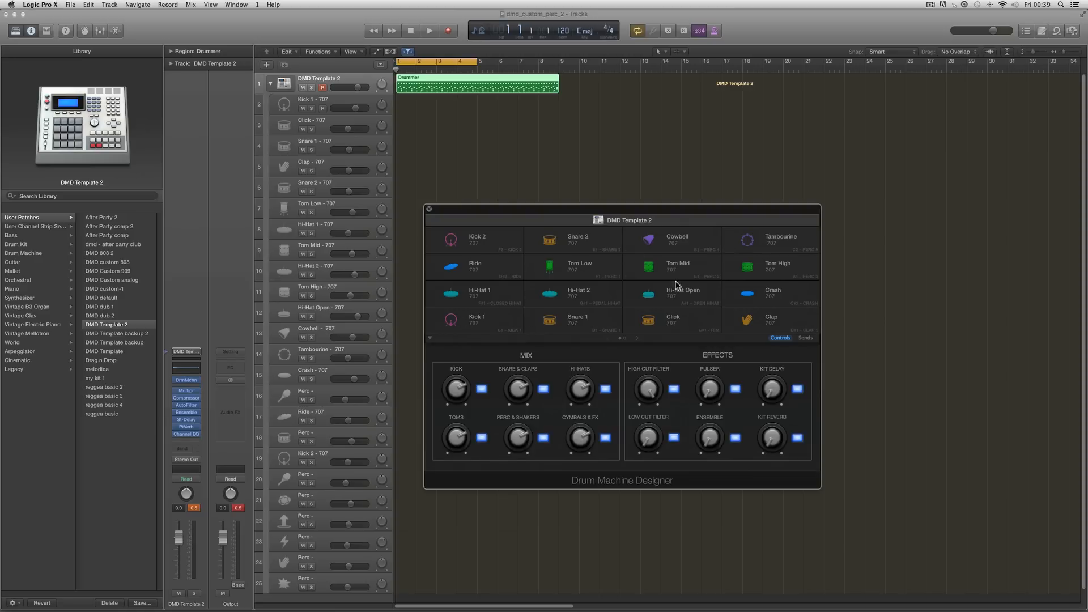
Audition the kit-piece pads on the first page from Kick 1 to Kick 2, and check the Perc pads on the second page.
left_click(451, 322)
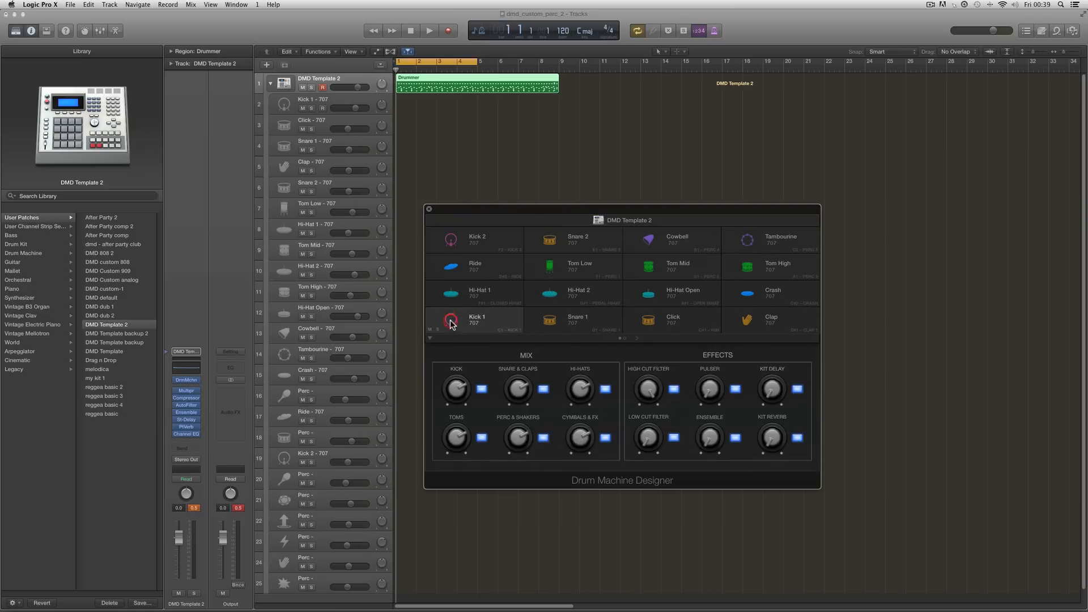
left_click(550, 324)
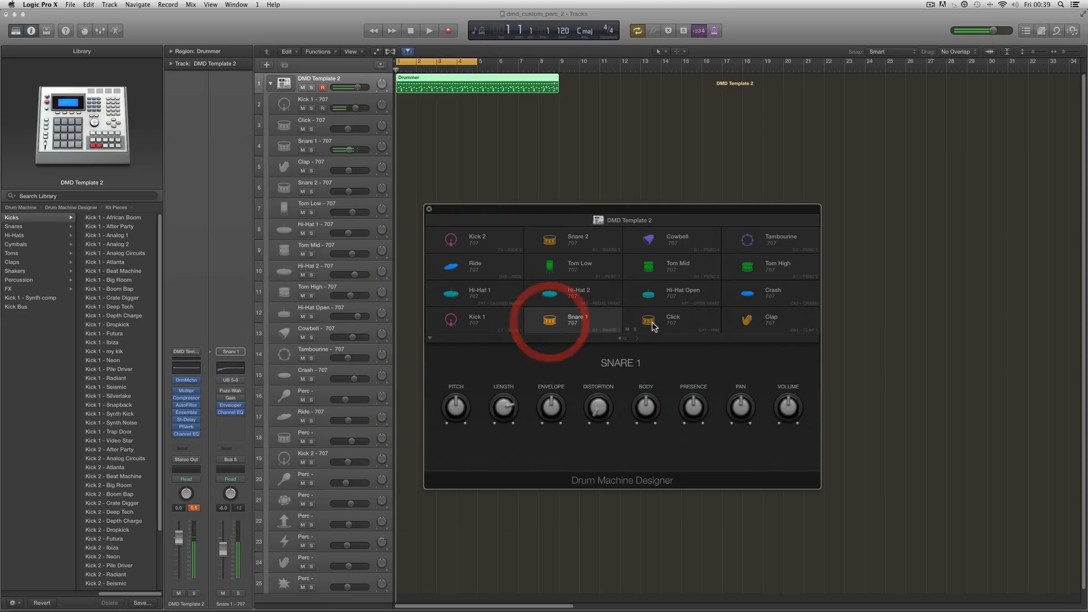
left_click(651, 320)
left_click(736, 320)
left_click(743, 291)
left_click(750, 266)
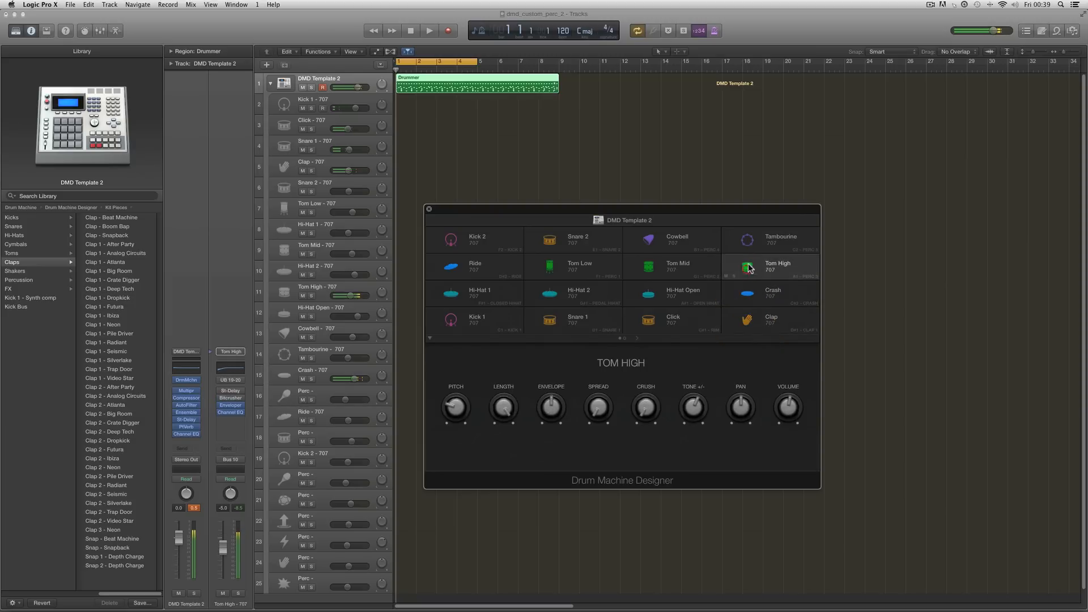
left_click(751, 239)
left_click(683, 236)
left_click(680, 263)
left_click(591, 277)
left_click(584, 290)
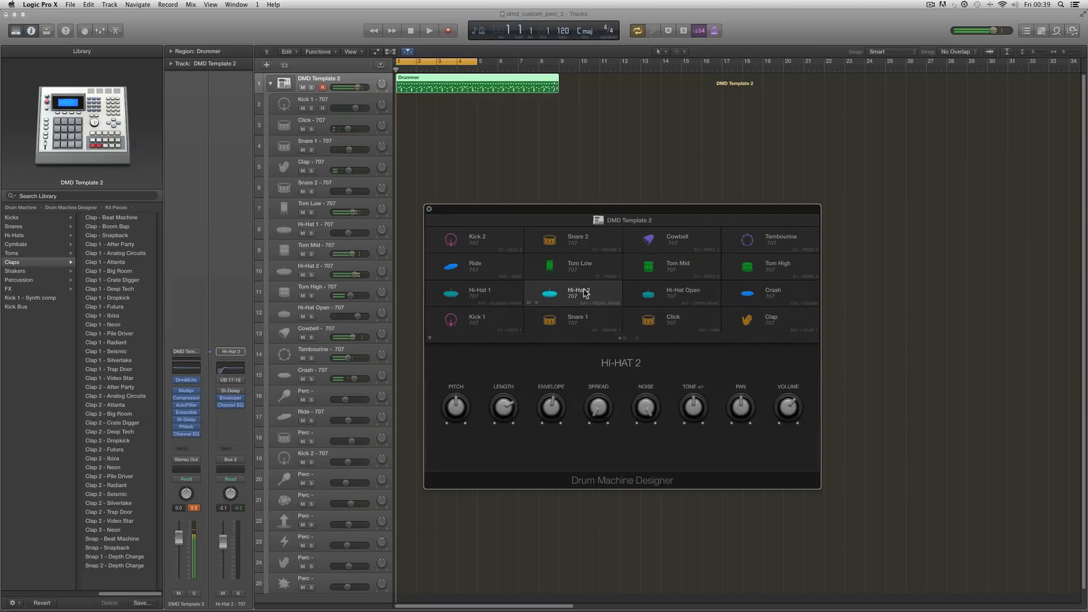
left_click(637, 292)
left_click(501, 290)
left_click(476, 265)
left_click(568, 265)
left_click(573, 247)
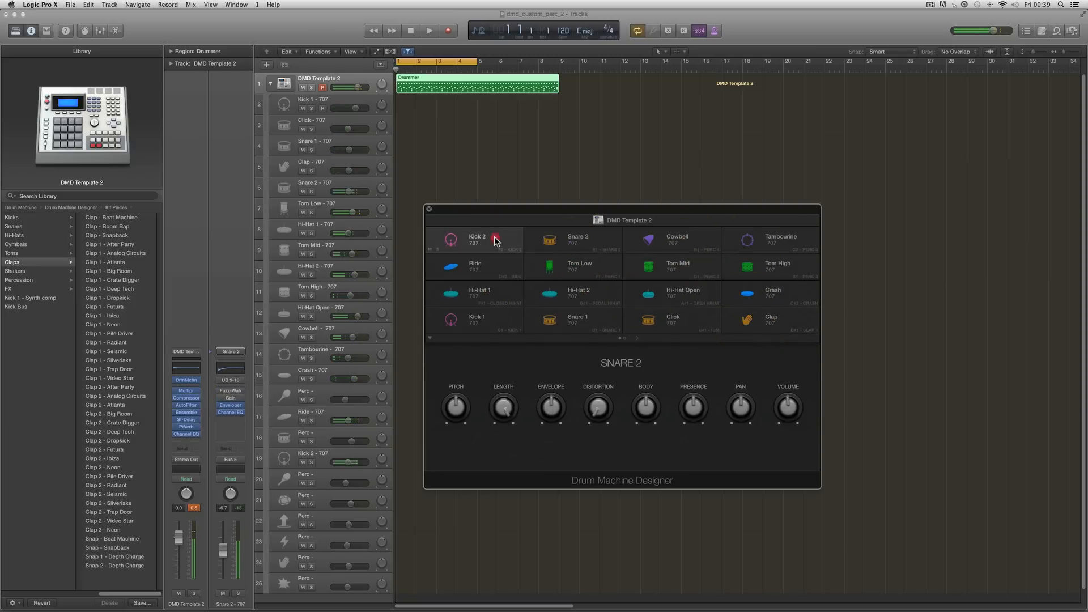
left_click(494, 237)
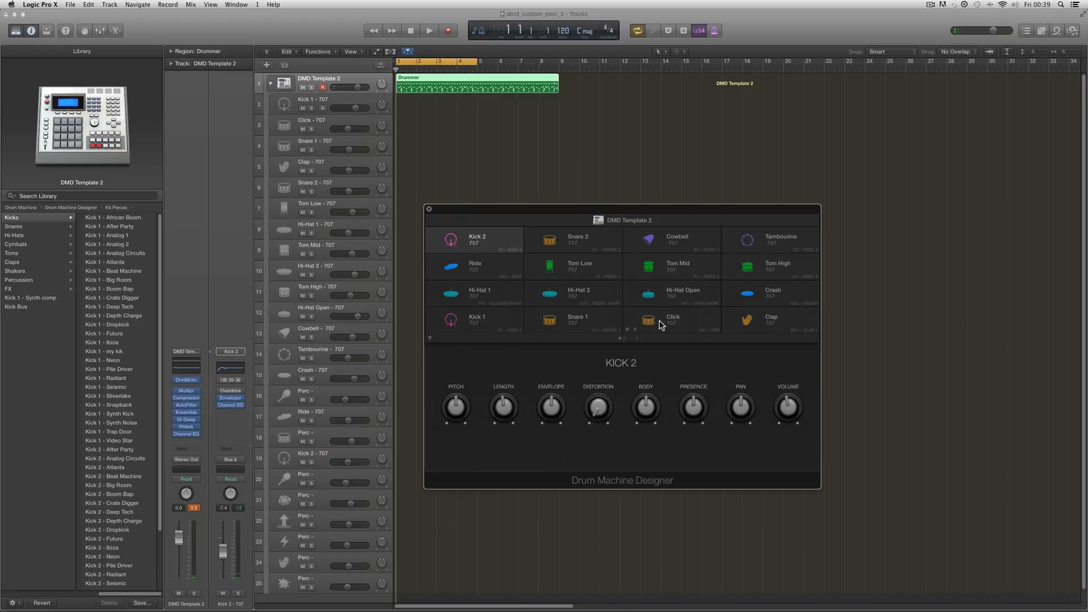
left_click(639, 339)
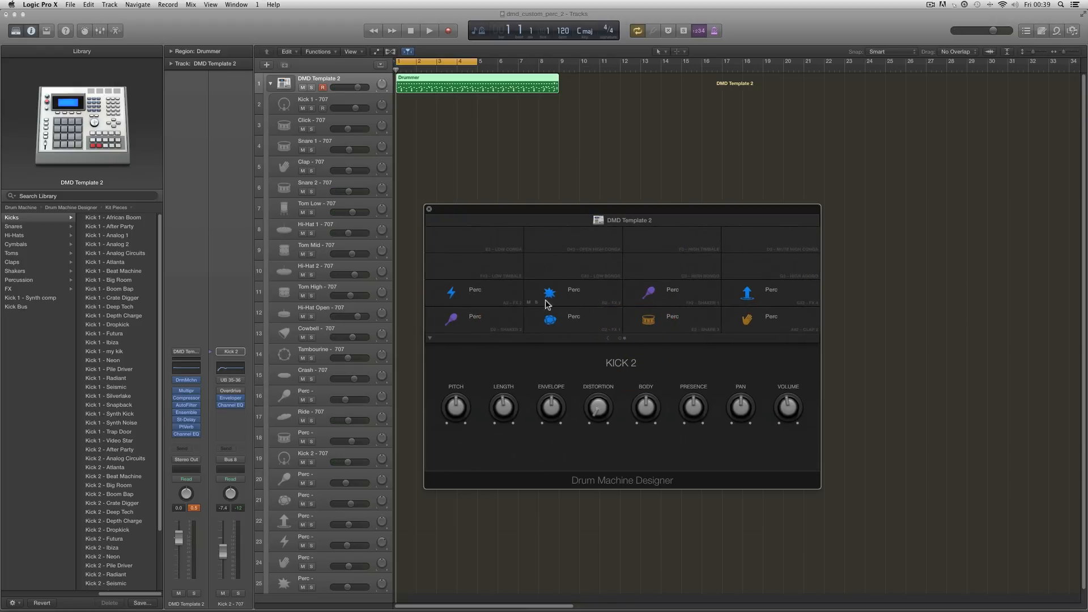
left_click(607, 338)
Collapse the DMD Template 2 track stack and close the Drum Machine Designer window.
left_click_drag(582, 211, 584, 208)
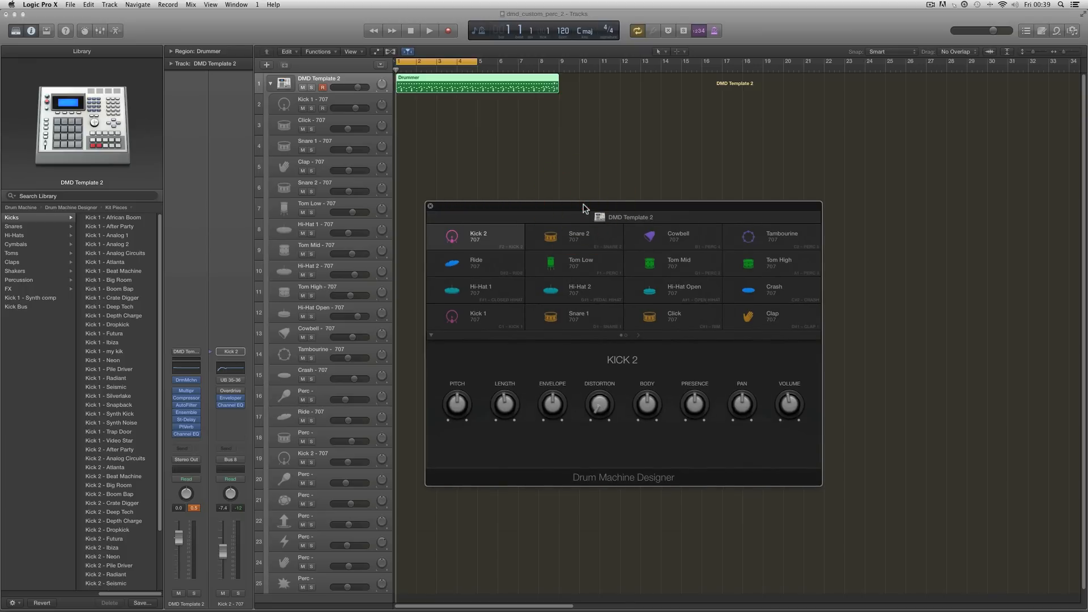
left_click(269, 85)
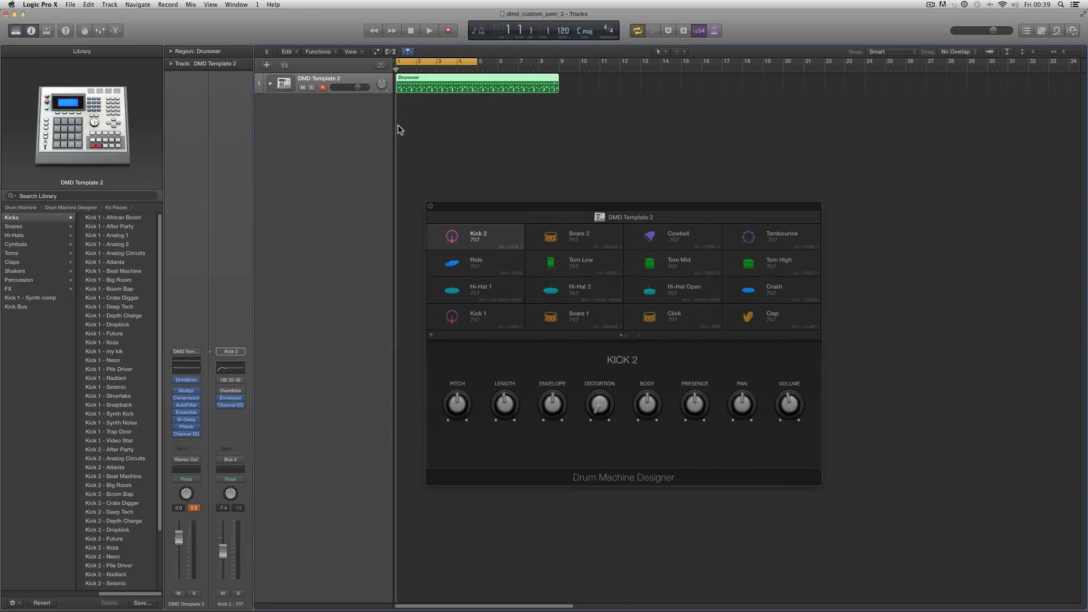
left_click(429, 207)
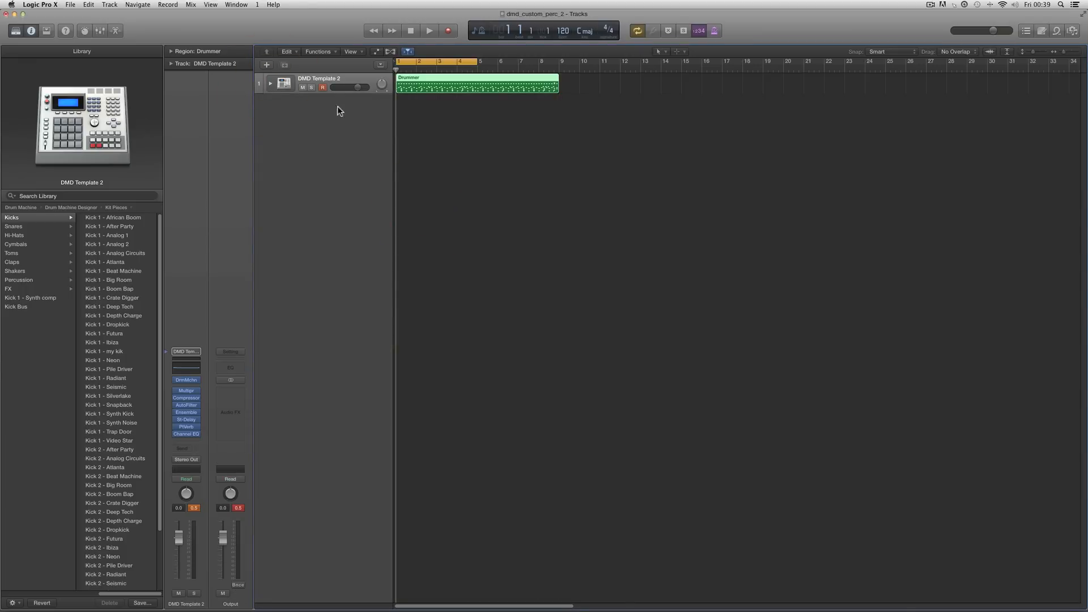
Save the DMD Template 2 track's patch as DMD 707 and look over the subtracks in its stack.
left_click(335, 80)
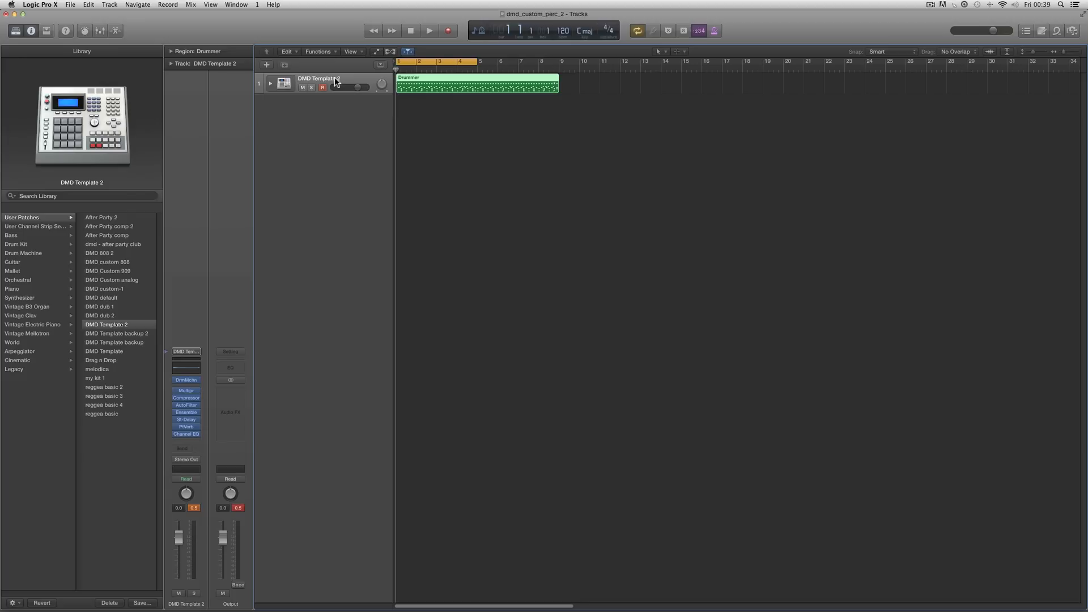
left_click(141, 603)
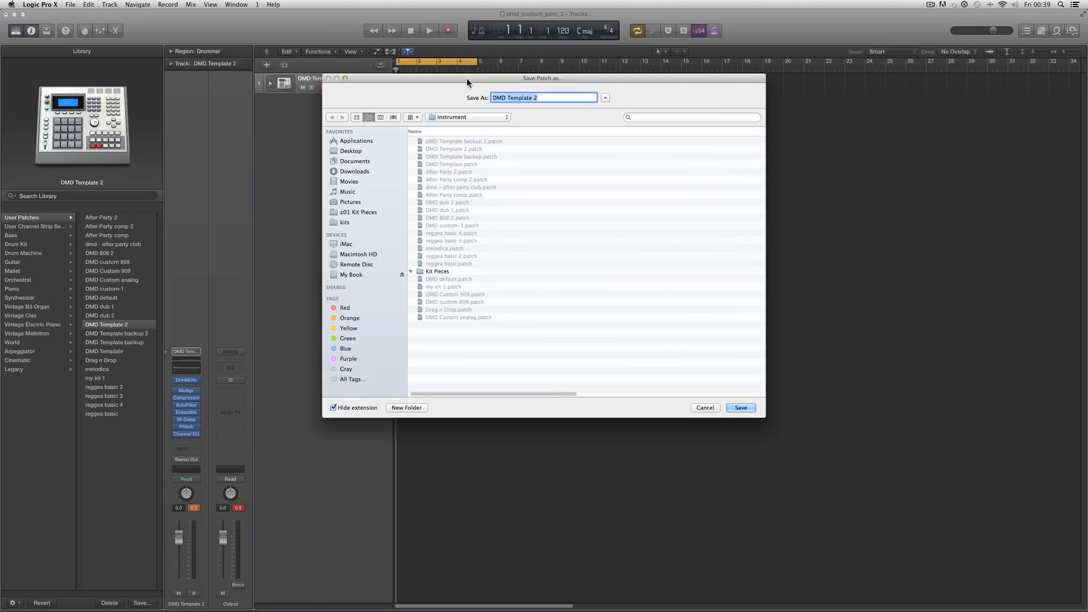
left_click_drag(467, 82, 585, 217)
left_click(521, 215)
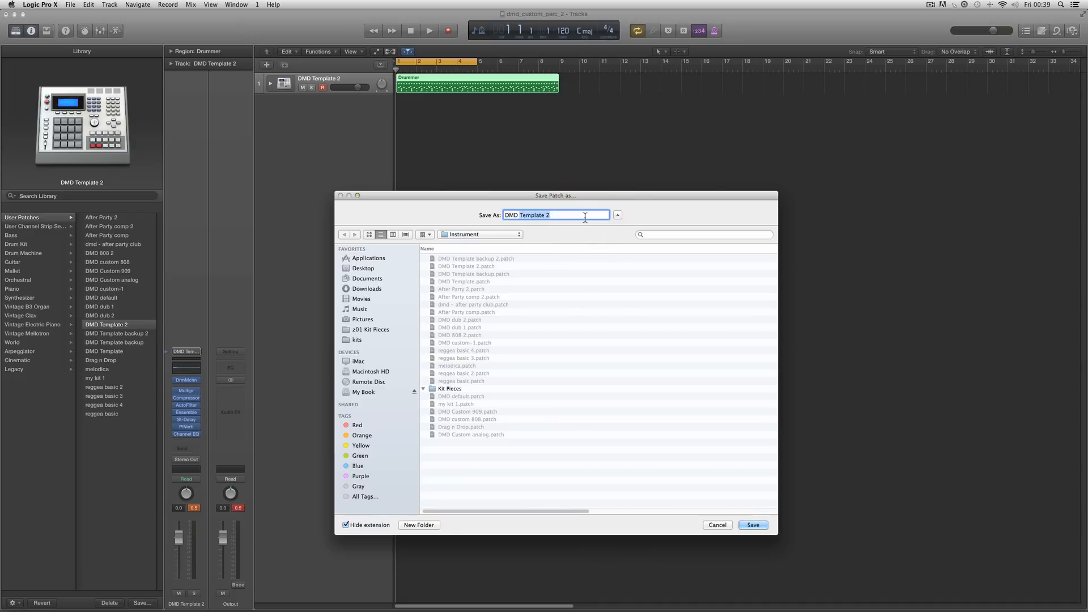
type("707")
left_click(753, 526)
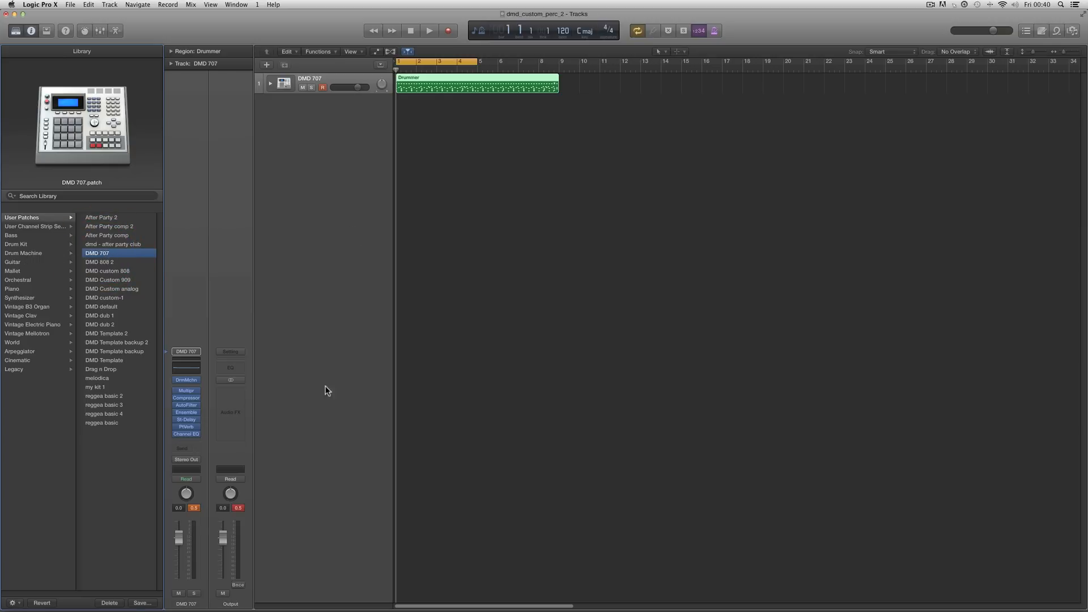
left_click(269, 85)
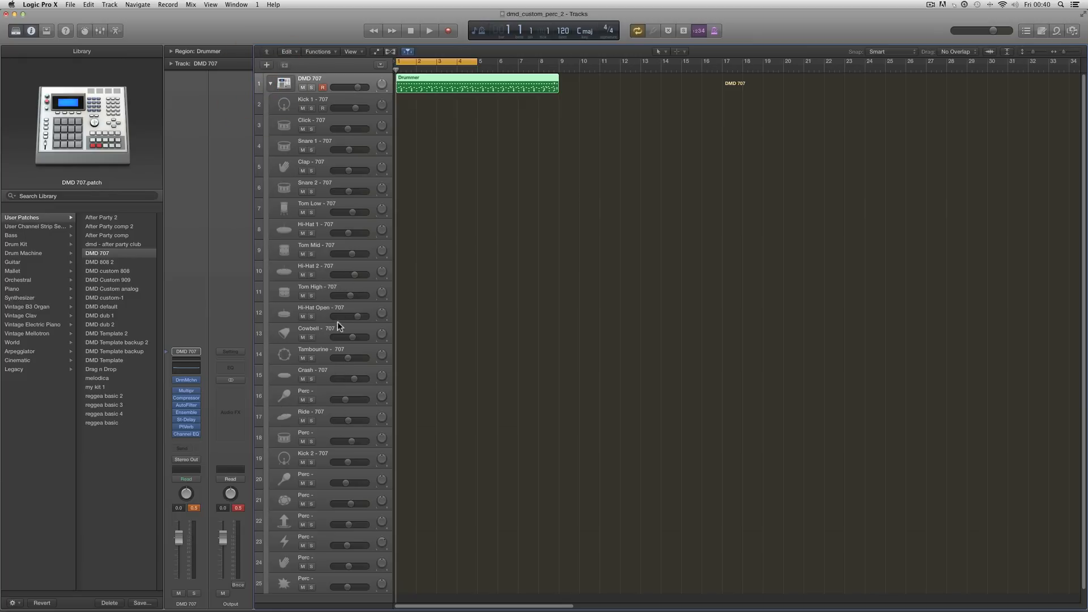
left_click(271, 84)
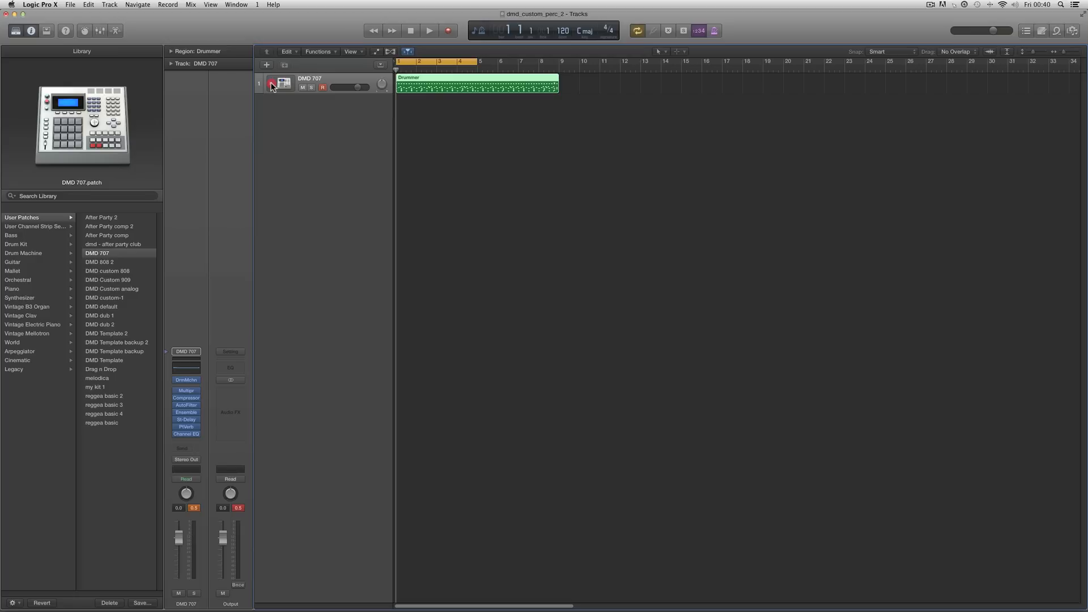
Load the After Party drum machine patch on the track and reload the DMD 707 user patch in its place.
left_click(271, 85)
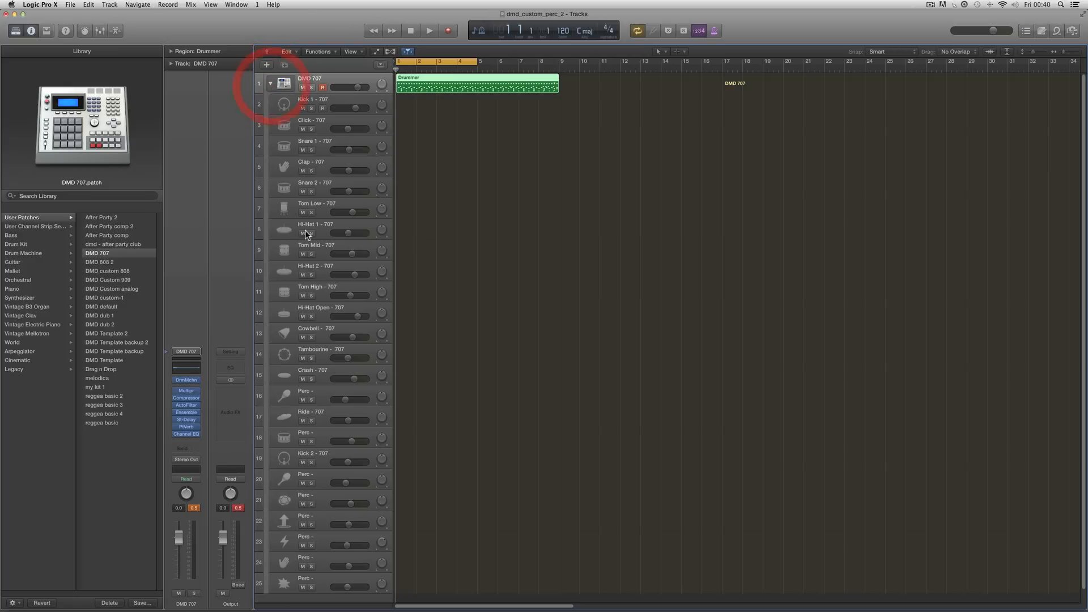
left_click(271, 83)
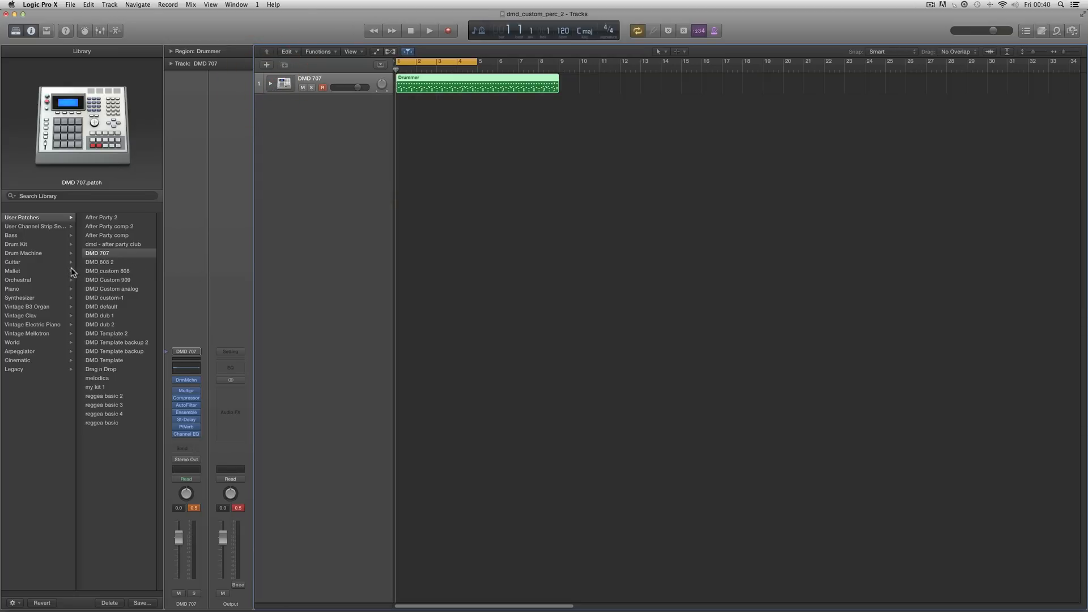
left_click(31, 255)
left_click(109, 218)
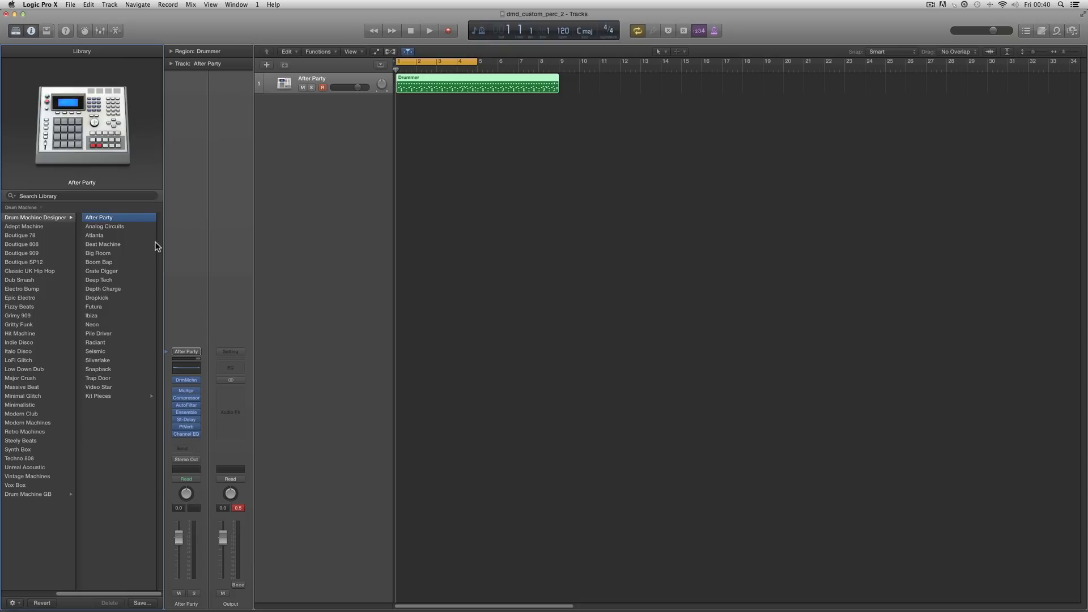
left_click(8, 595)
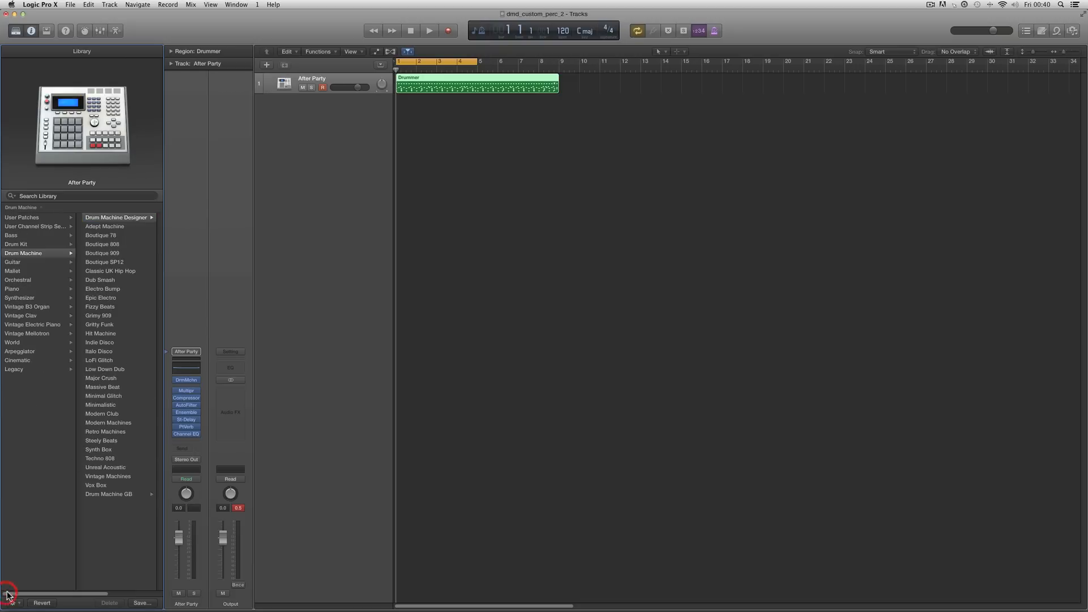
left_click(33, 220)
left_click(102, 254)
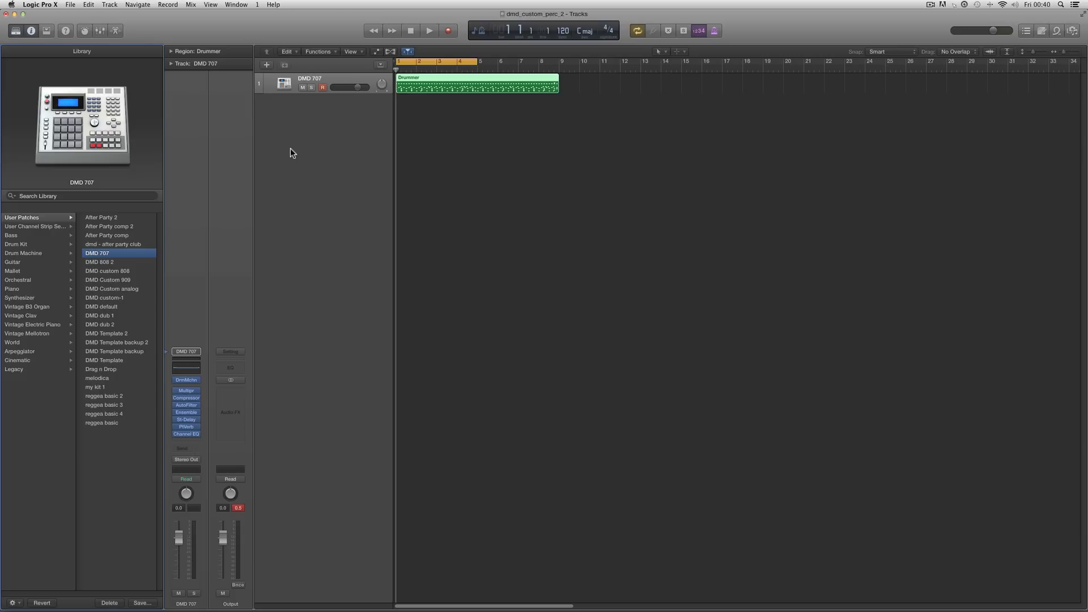
Check the DMD 707 stack's individual kit-piece channel strips in the mixer and close the mixer.
left_click(100, 31)
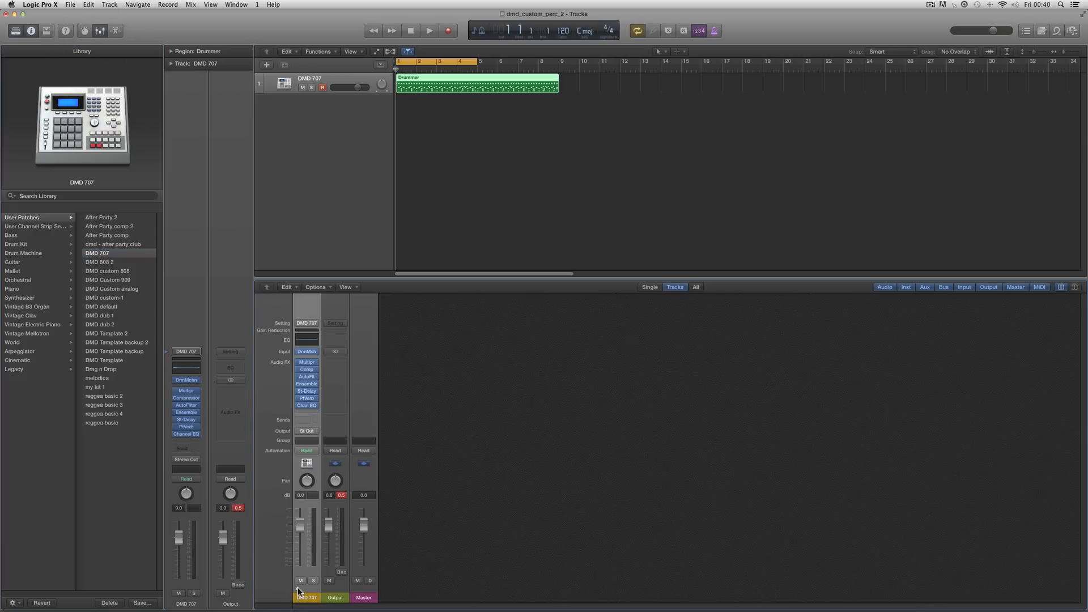
left_click(297, 589)
left_click(298, 590)
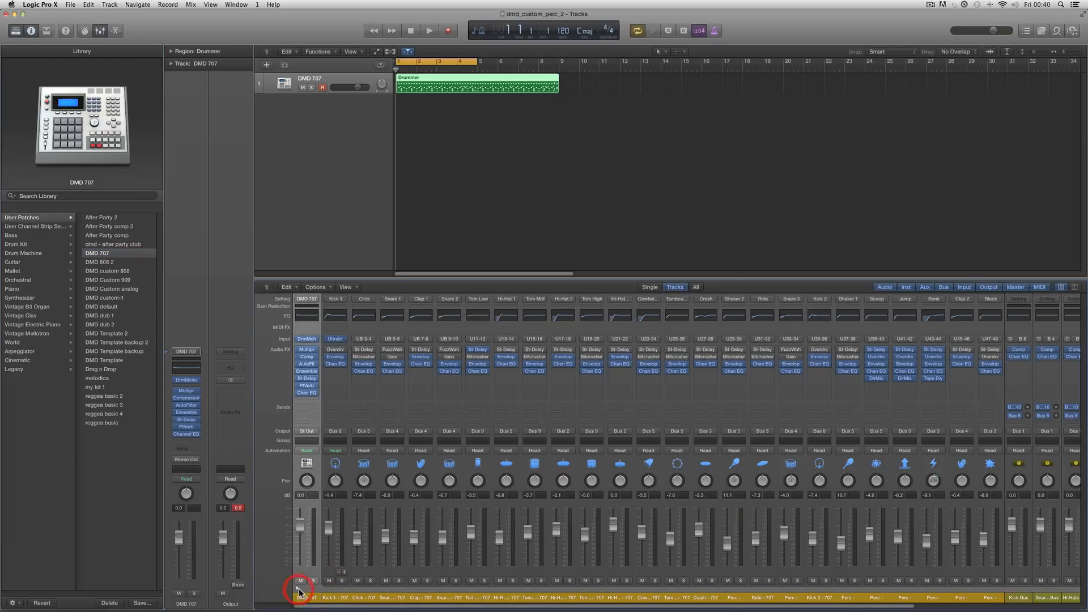
left_click(99, 31)
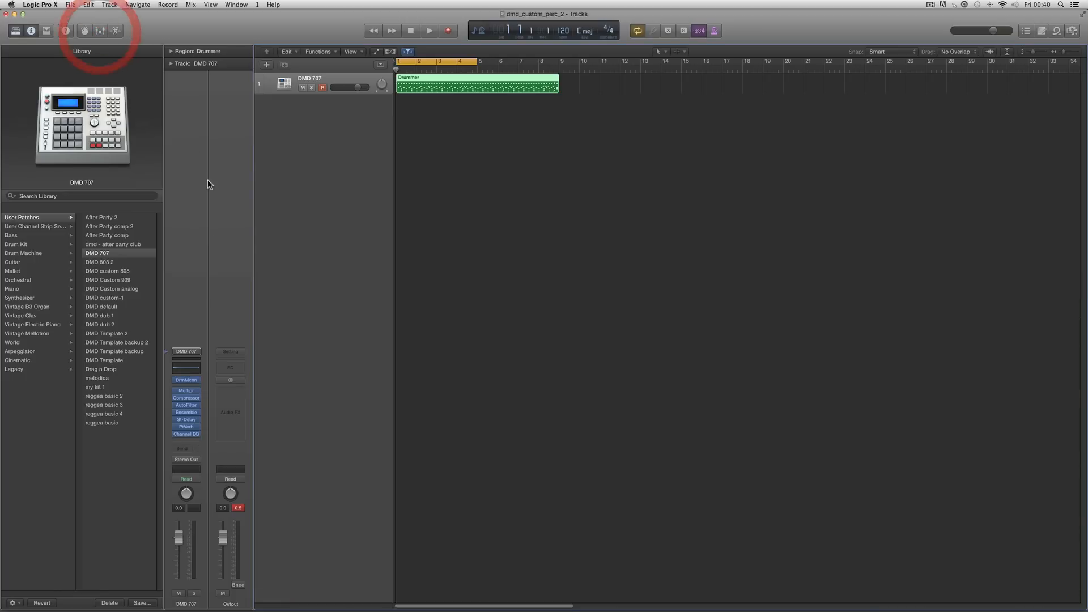
Open Drum Machine Designer for DMD 707 and audition all sixteen pads on the first page from Kick 1 to Kick 2.
left_click(186, 379)
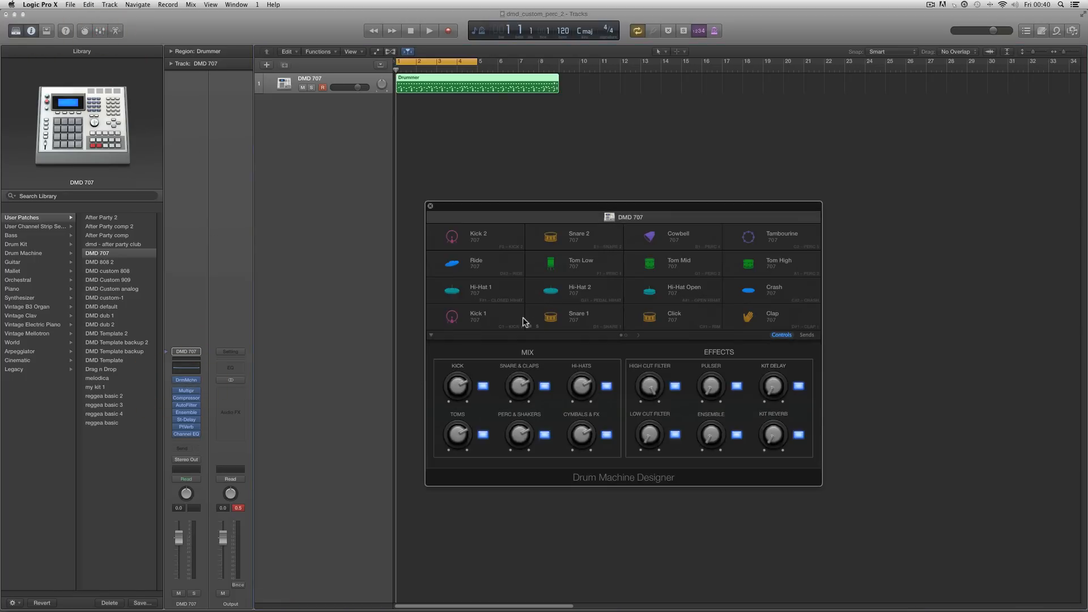
left_click(451, 316)
left_click(549, 317)
left_click(631, 311)
left_click(746, 319)
left_click(748, 290)
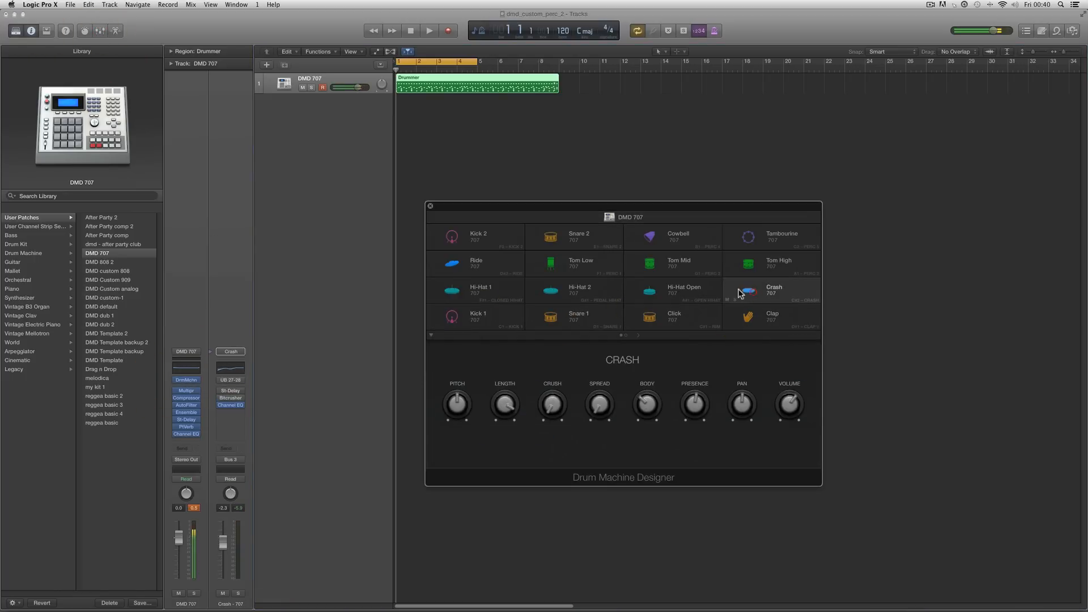
left_click(650, 289)
left_click(550, 290)
left_click(451, 290)
left_click(453, 263)
left_click(555, 261)
left_click(652, 262)
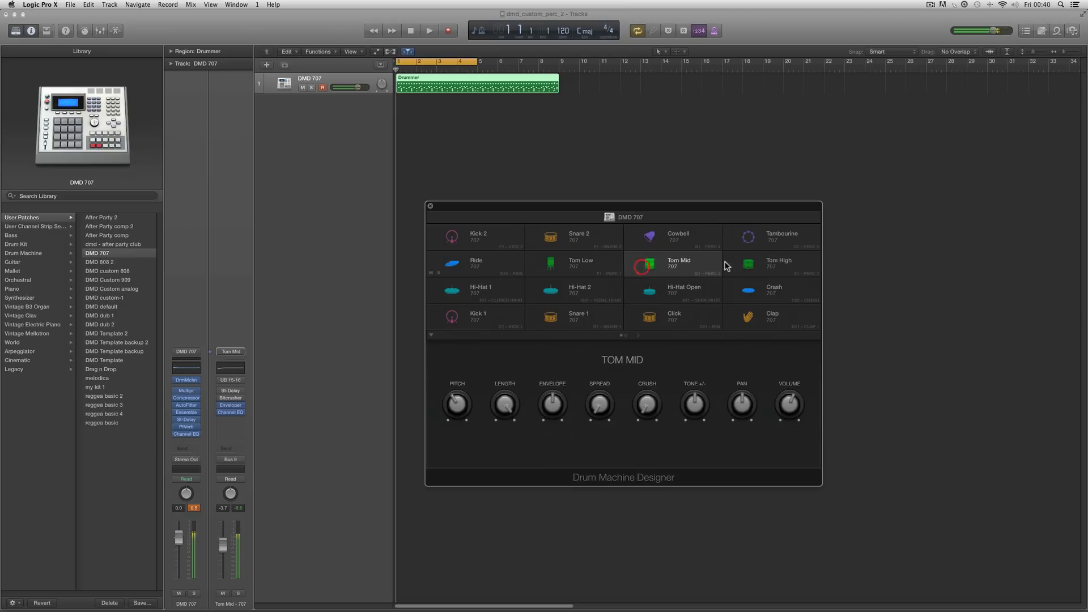
left_click(747, 263)
left_click(748, 237)
left_click(649, 237)
left_click(551, 237)
left_click(483, 235)
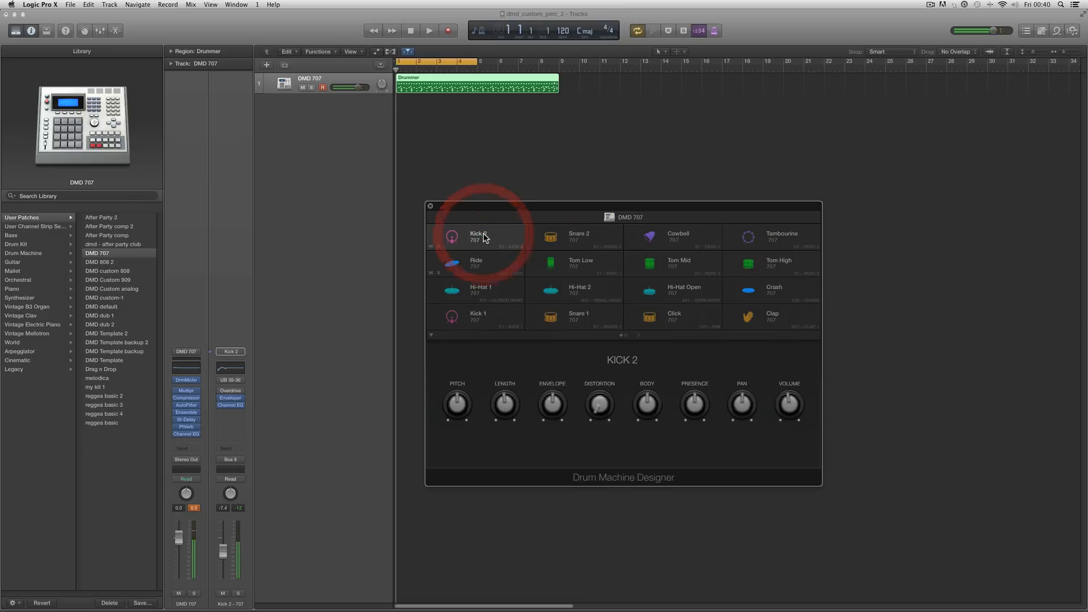
Open the kit's Ultrabeat plug-in window from the Snare 1 controls and close the Drum Machine Designer window.
left_click(451, 318)
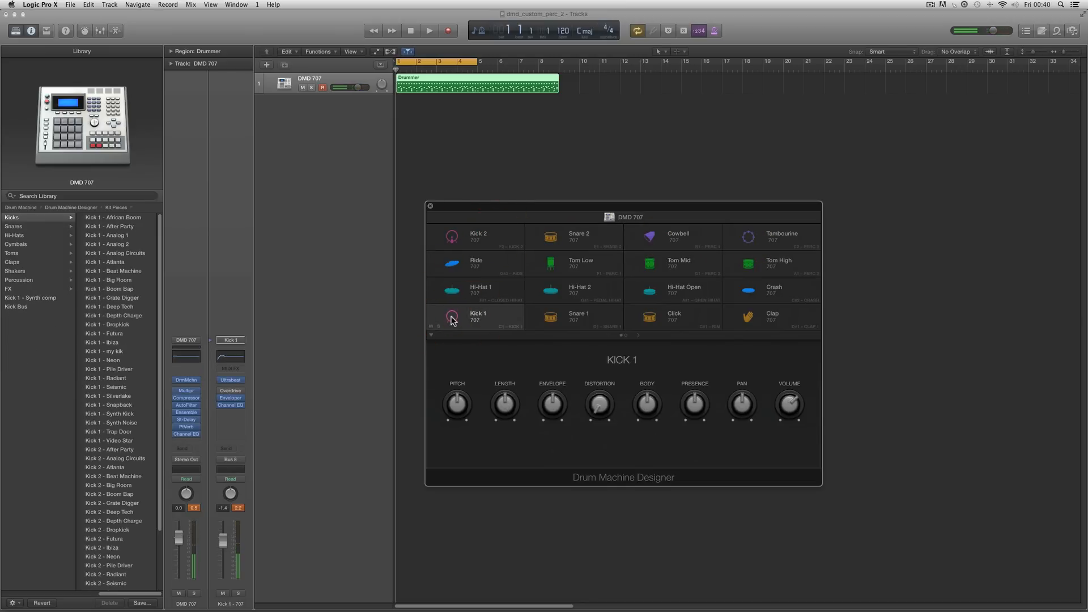
left_click(574, 318)
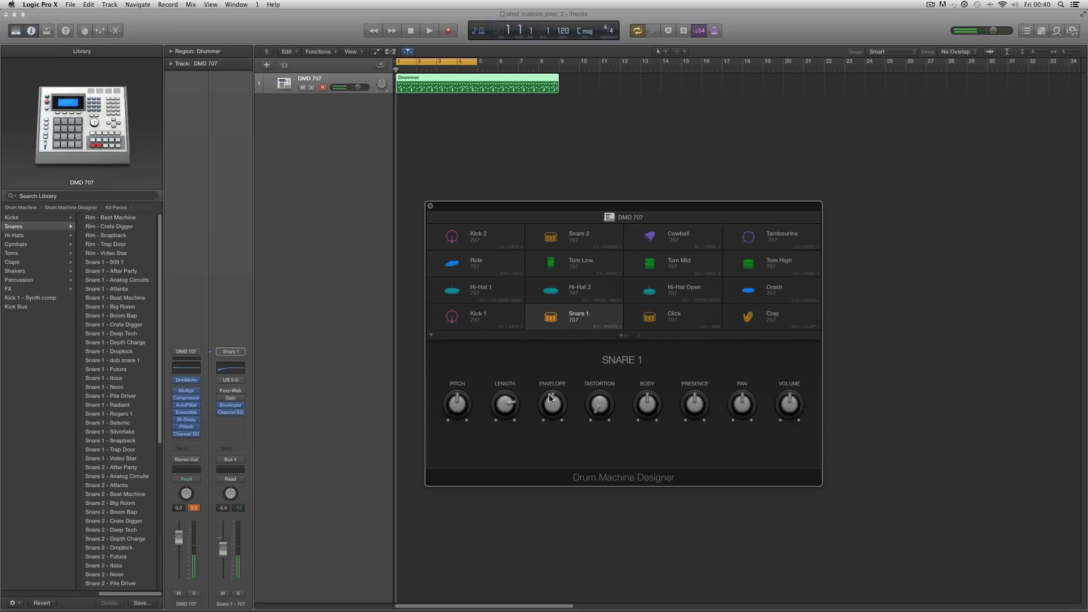
right_click(457, 402)
left_click(483, 407)
left_click_drag(357, 38, 632, 180)
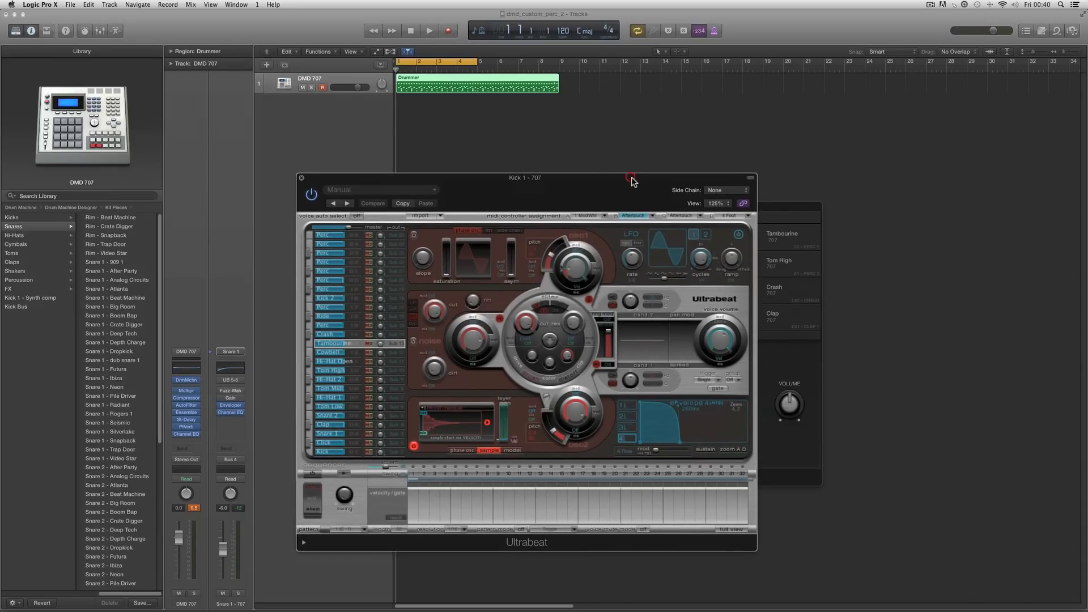
left_click(792, 212)
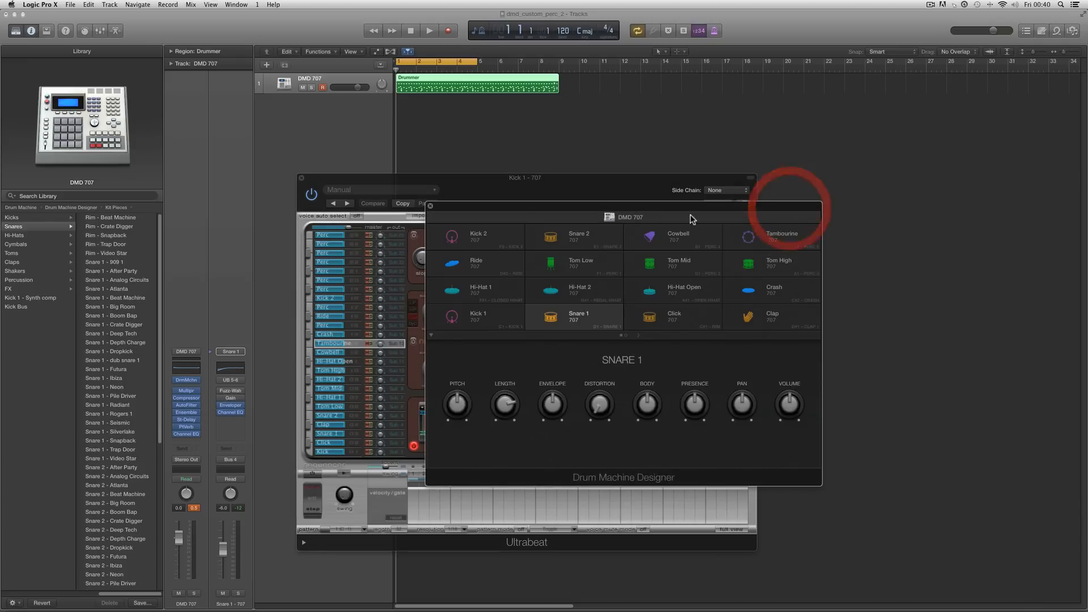
left_click(430, 207)
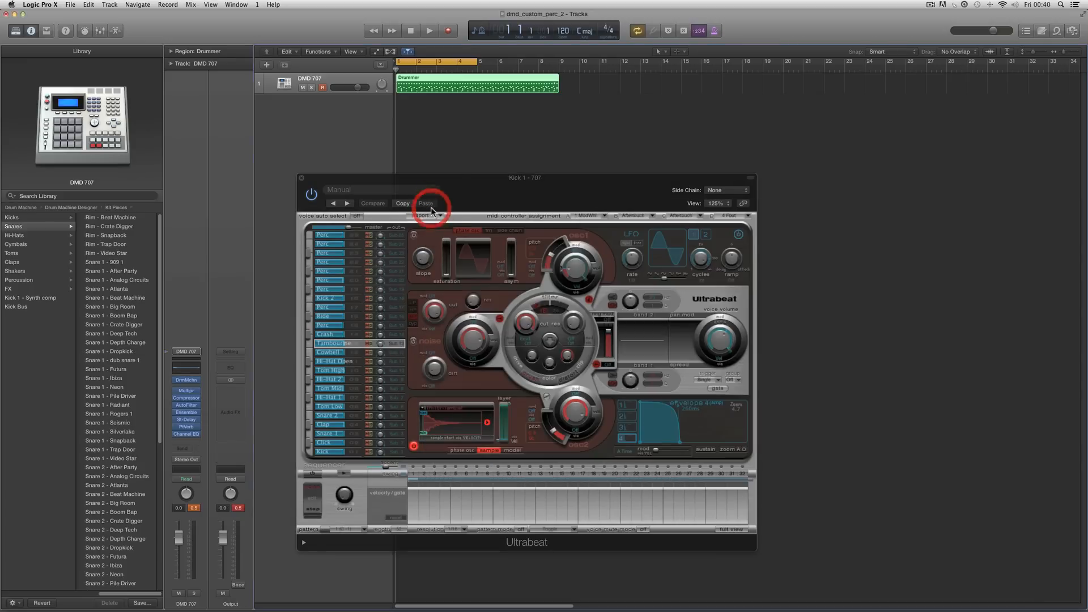
left_click_drag(448, 180, 576, 167)
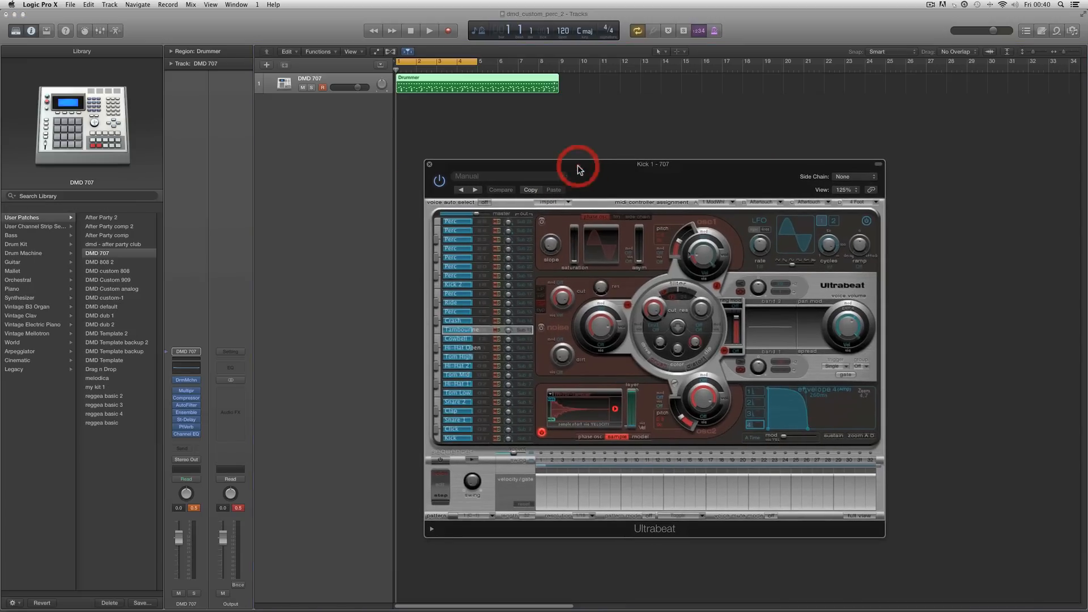
Examine envelope 4 and the sample of the Kick, Click and Snare 1 voices in Ultrabeat.
left_click(486, 440)
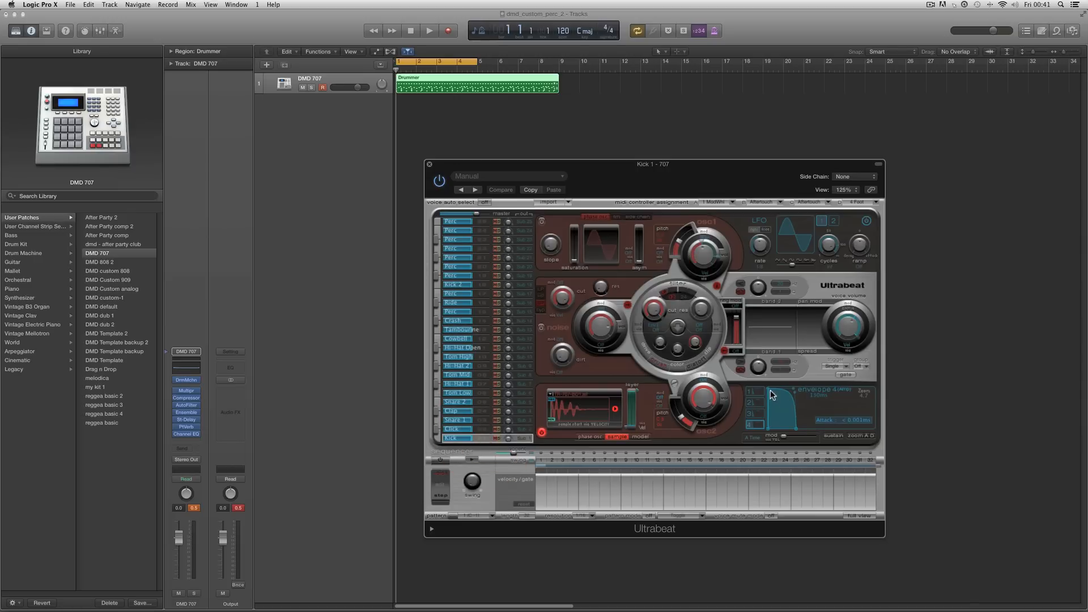
mouse_move(795, 429)
left_click(492, 431)
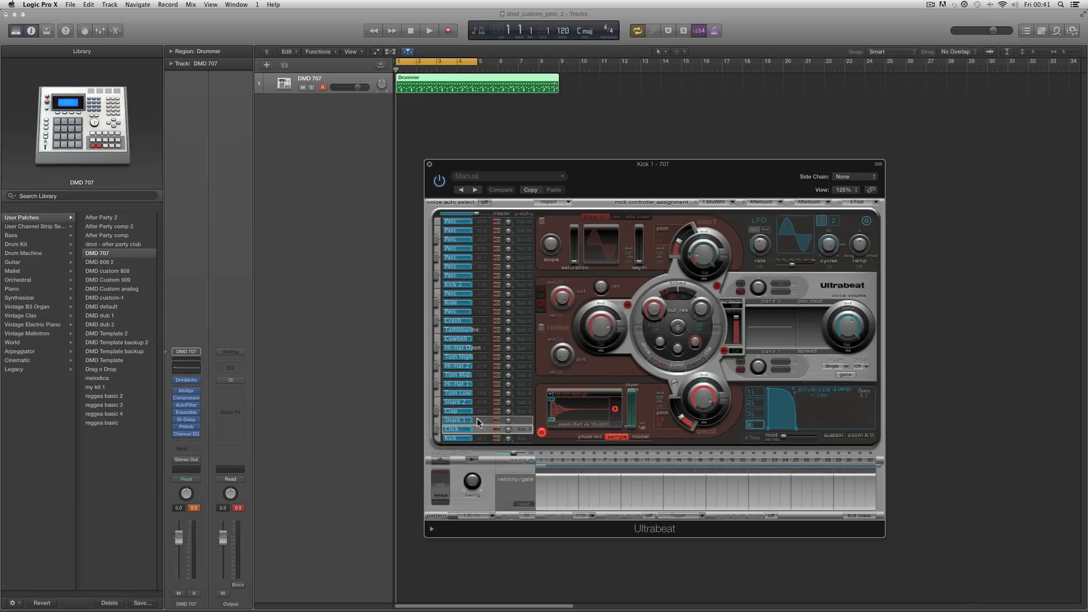
left_click(477, 421)
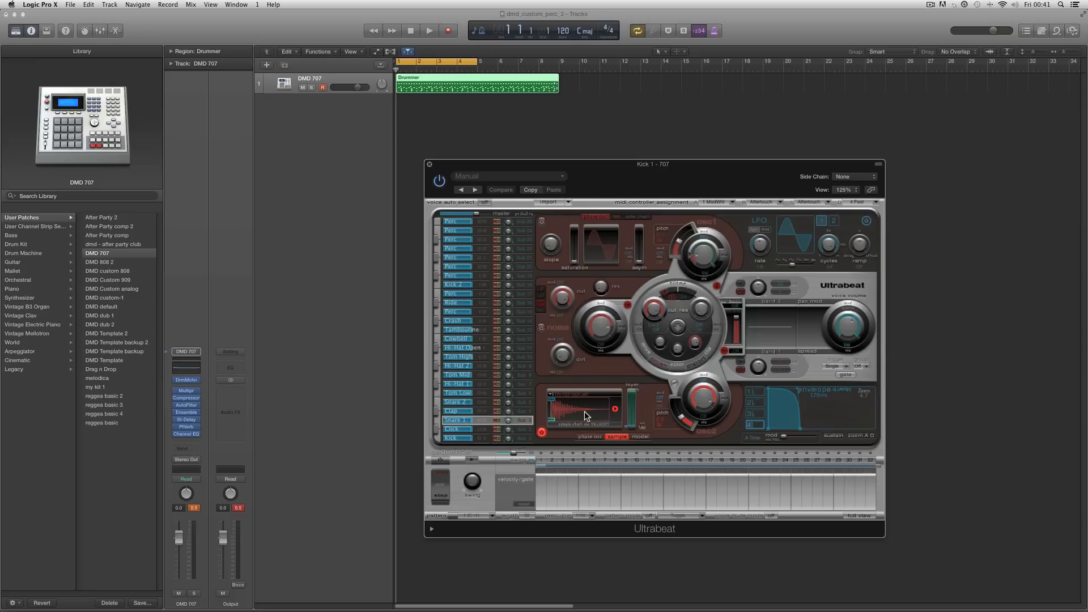
Create tracks for all the kit-piece channel strips in the DMD 707 stack, from Kick 1 to the last Perc.
left_click_drag(620, 165, 641, 140)
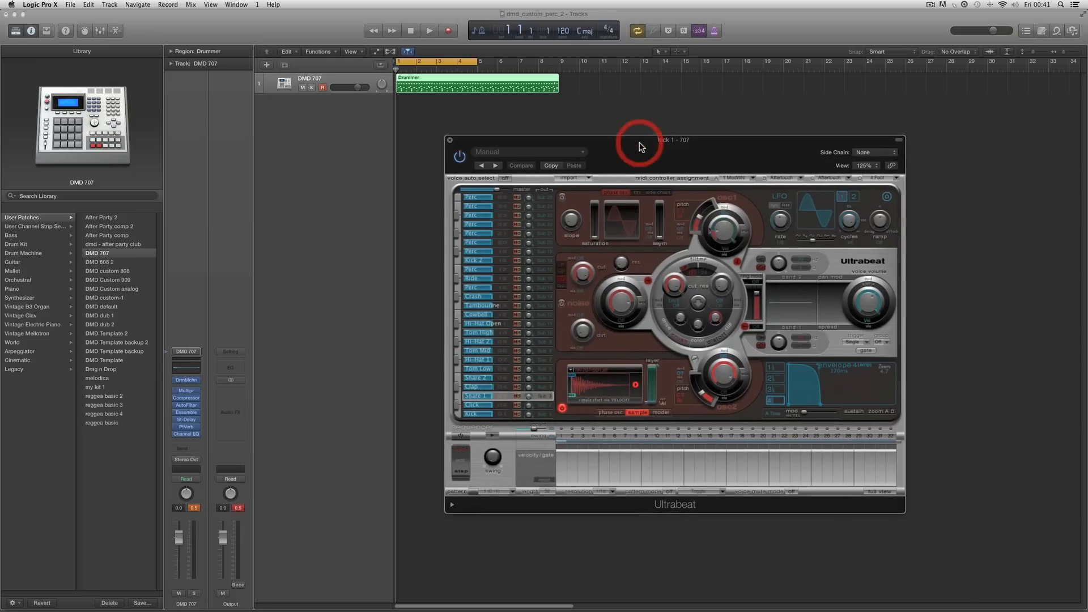
left_click(100, 31)
left_click_drag(479, 141, 506, 121)
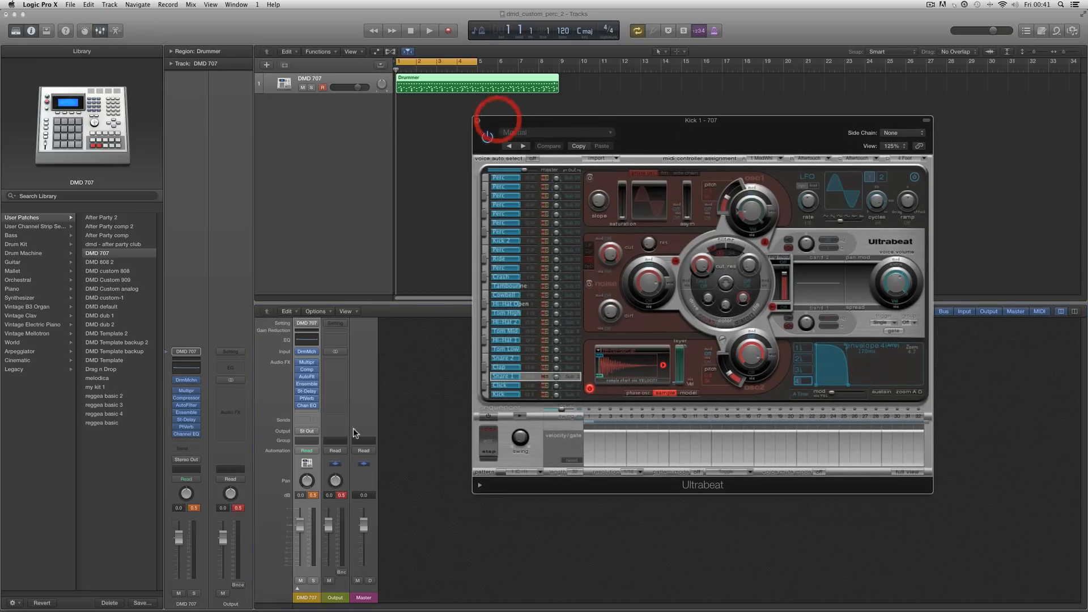
left_click(297, 591)
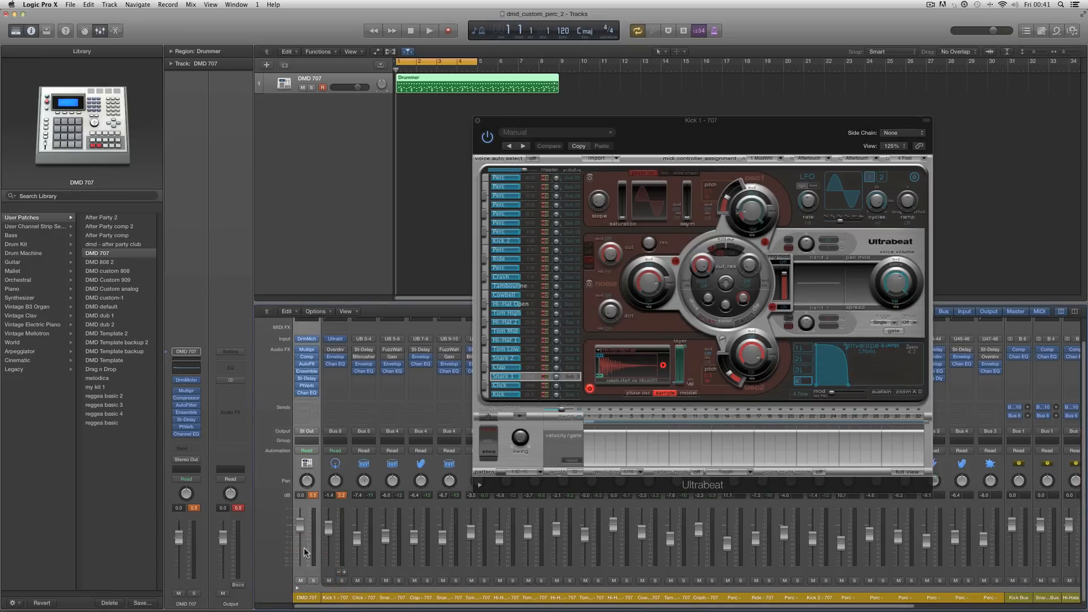
left_click(337, 596)
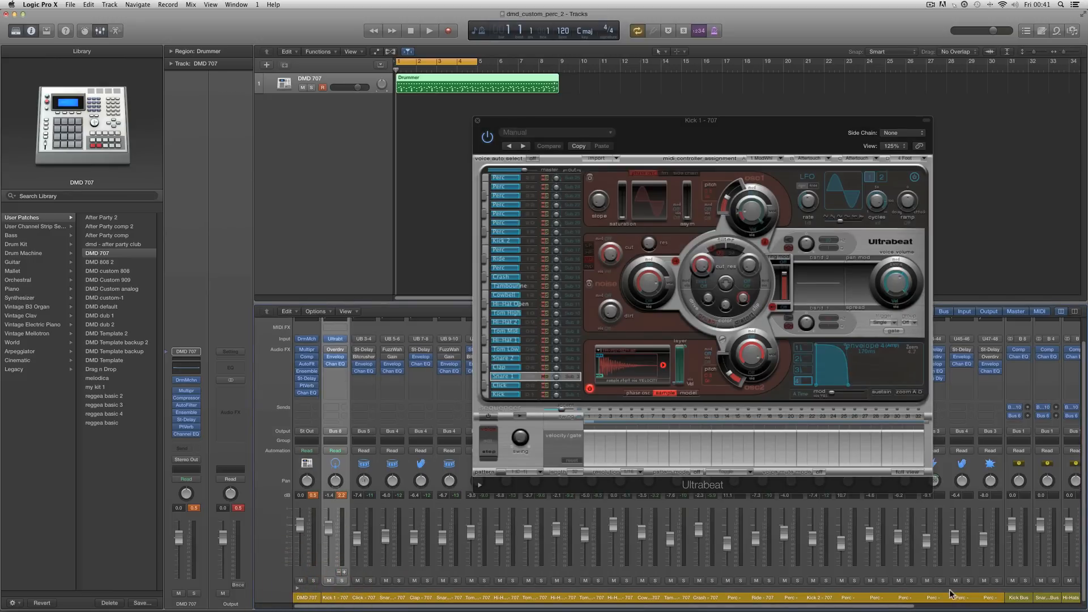
left_click(989, 598, "shift")
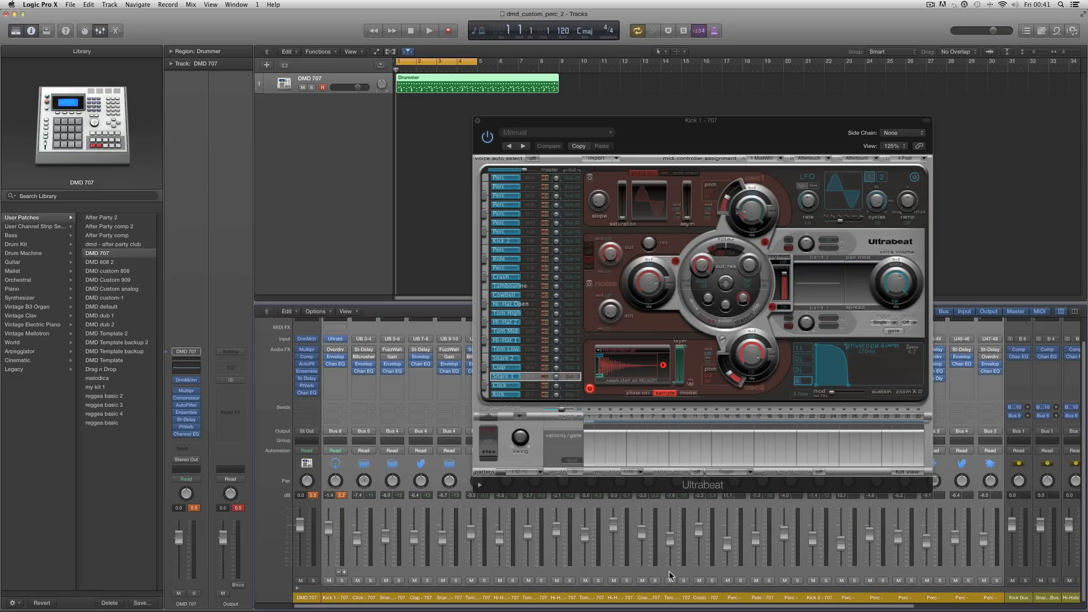
right_click(634, 575)
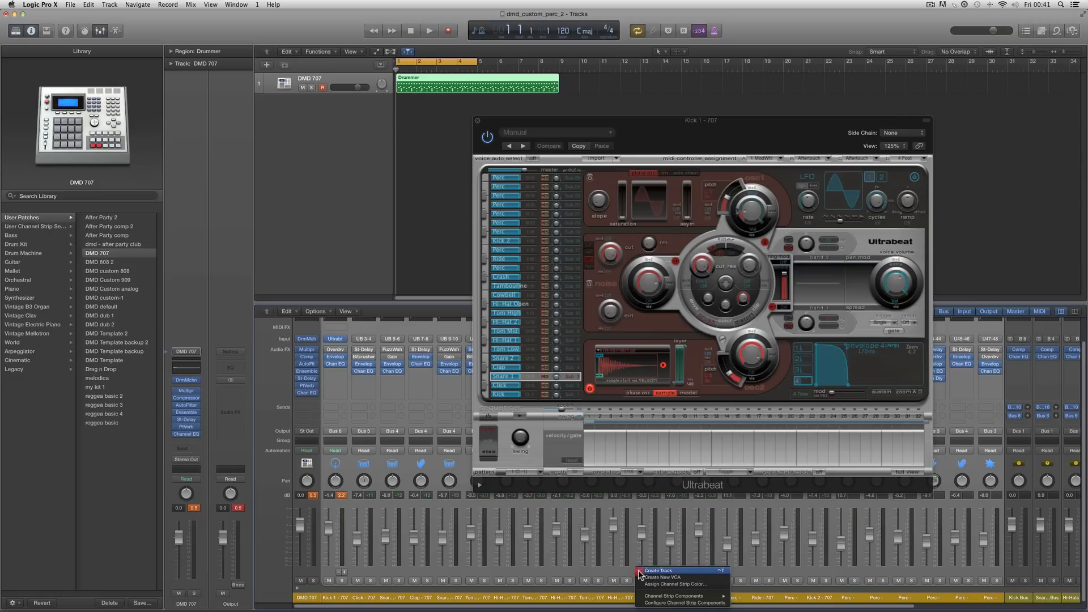
left_click(648, 571)
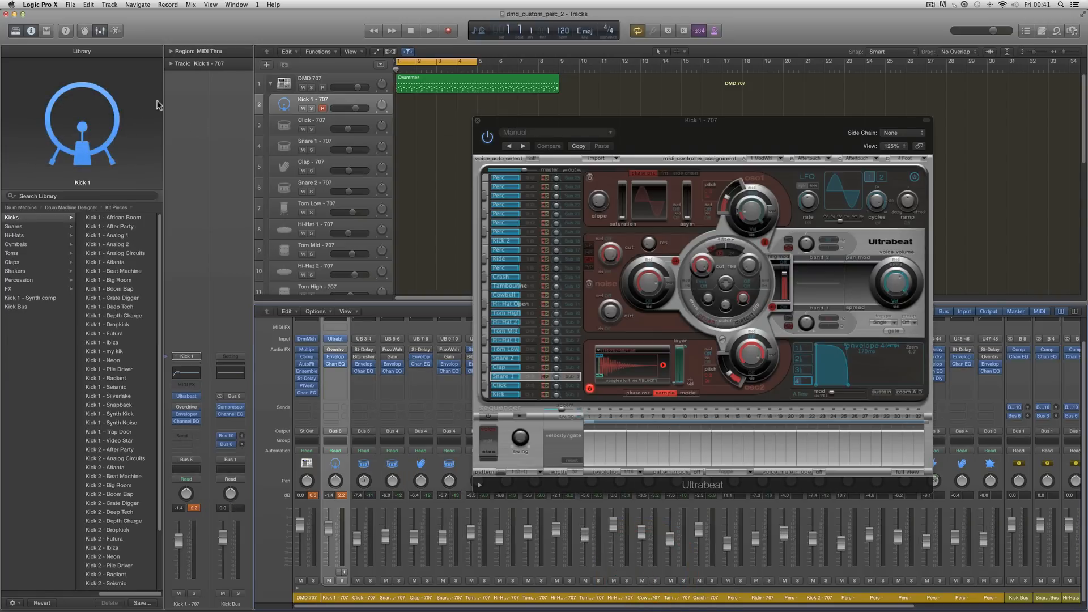
Replace the mixer with Kick 1's Smart Controls, show the Length knob's parameter mapping, and select the Kick voice in Ultrabeat.
left_click(99, 30)
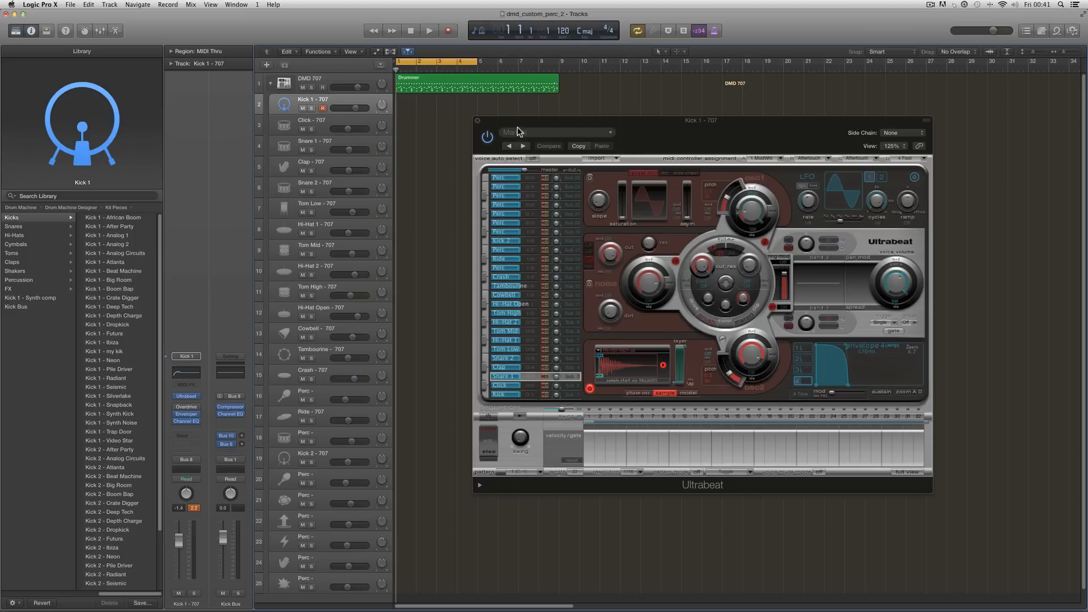
left_click(85, 30)
left_click_drag(533, 123, 549, 106)
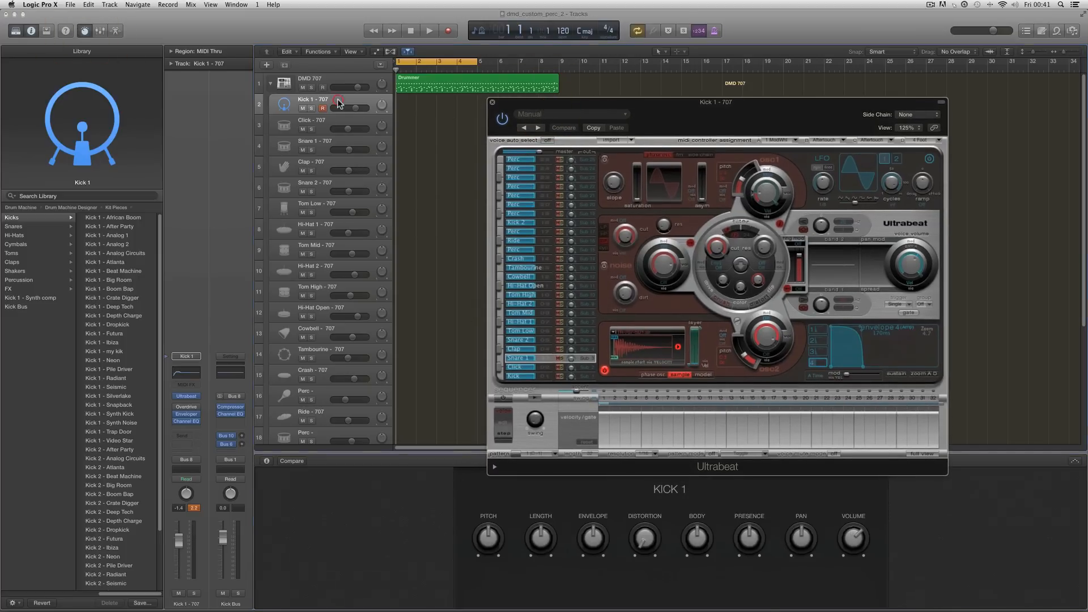
left_click(307, 97)
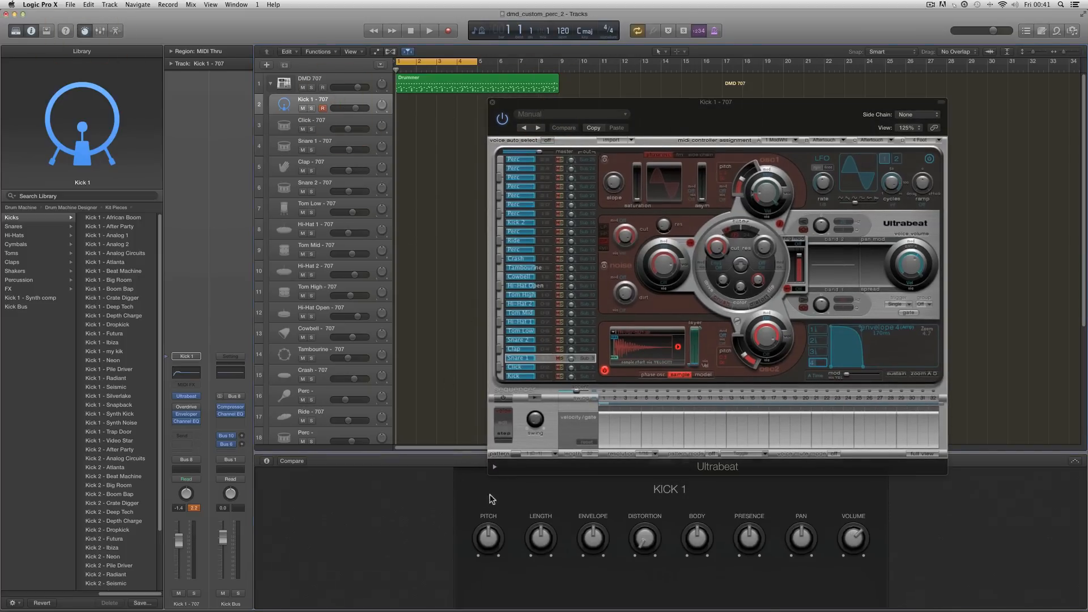
left_click(266, 460)
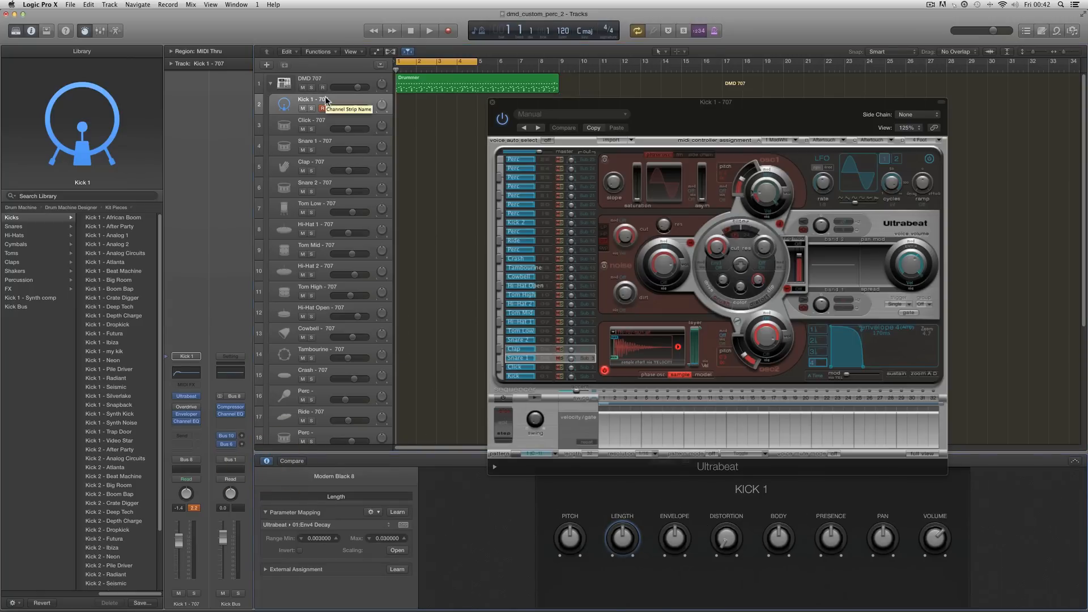
left_click(545, 376)
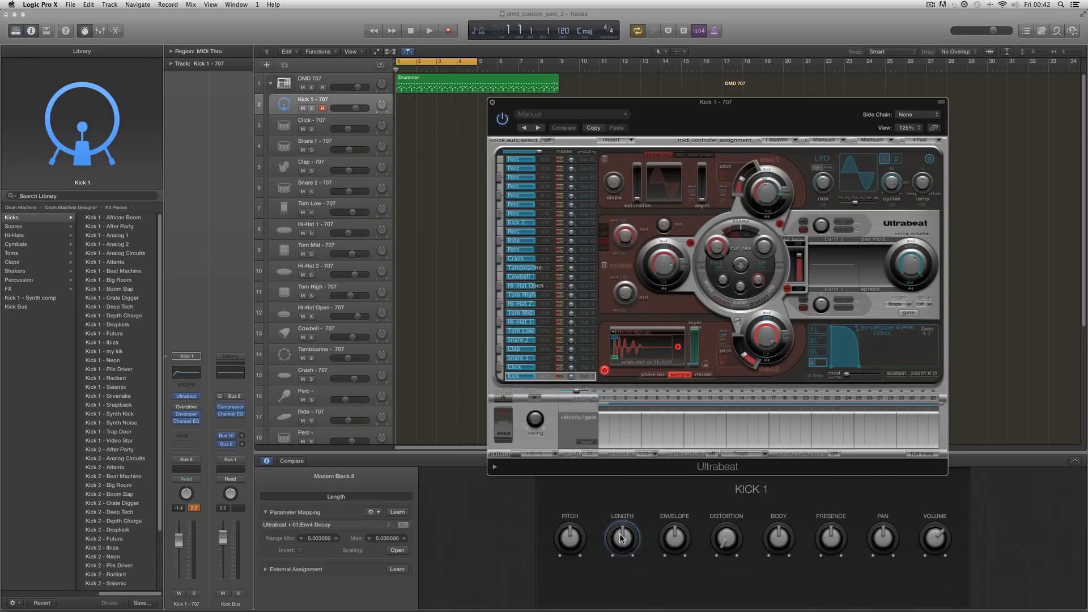
mouse_move(859, 371)
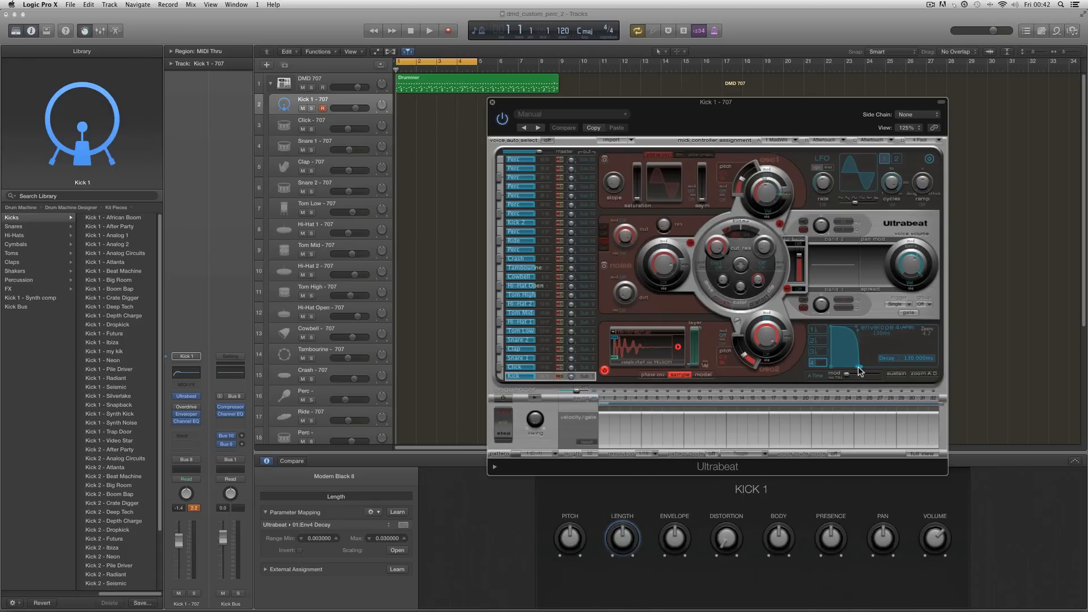
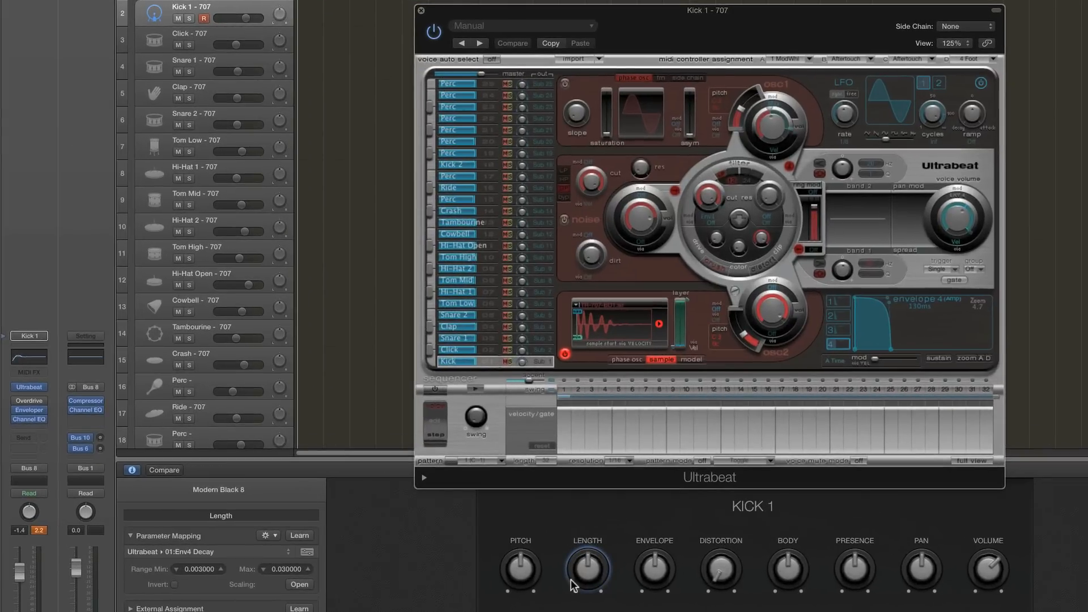
Check the Kick voice's envelope 4 decay time and set Kick 1's Length mapping maximum to 0.013000.
left_click(225, 10)
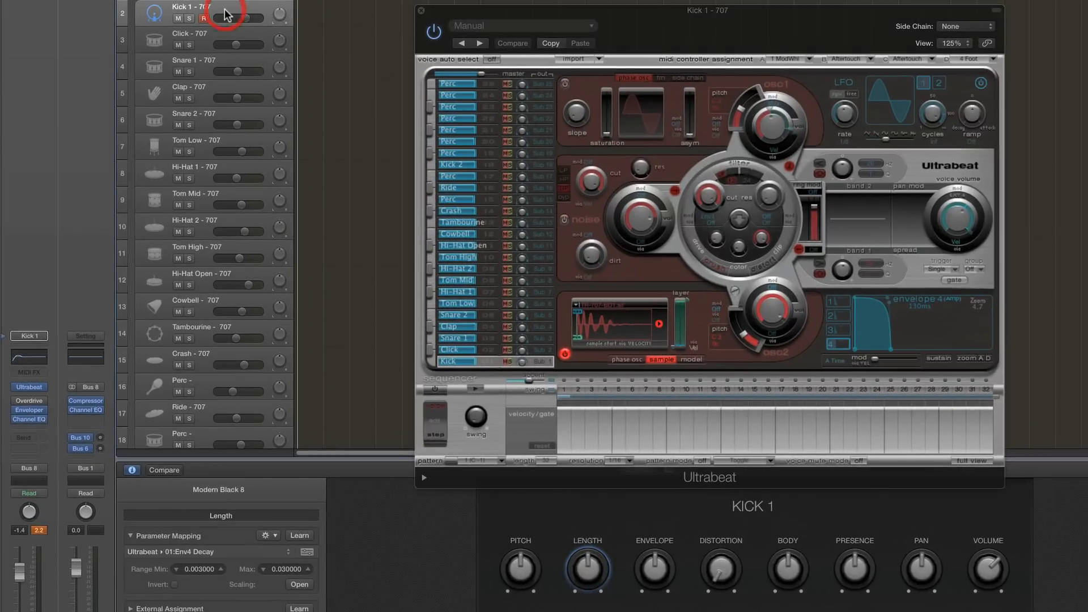
left_click(488, 362)
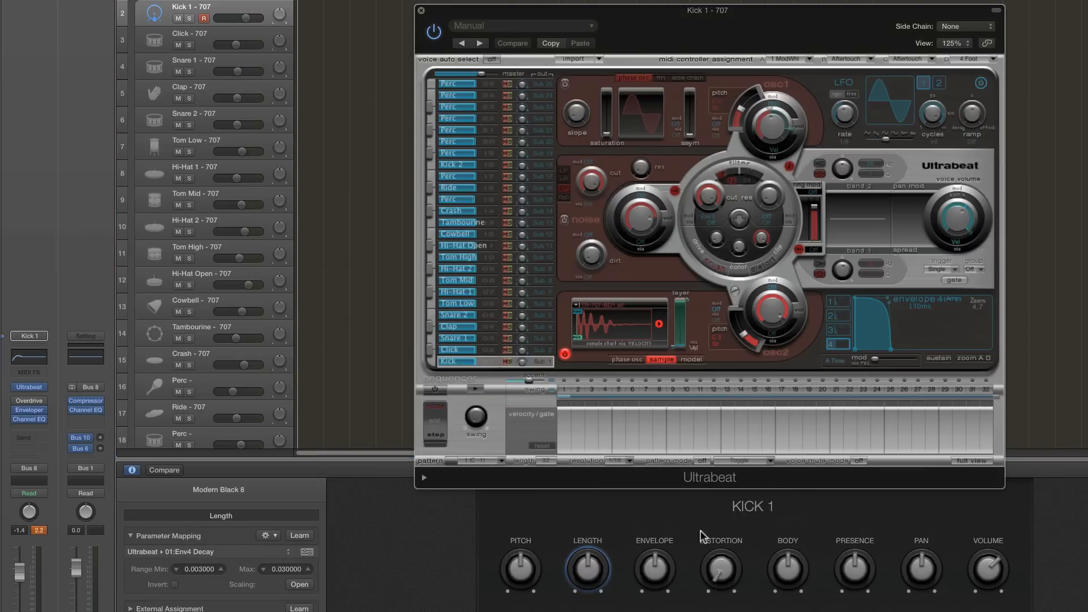
mouse_move(890, 351)
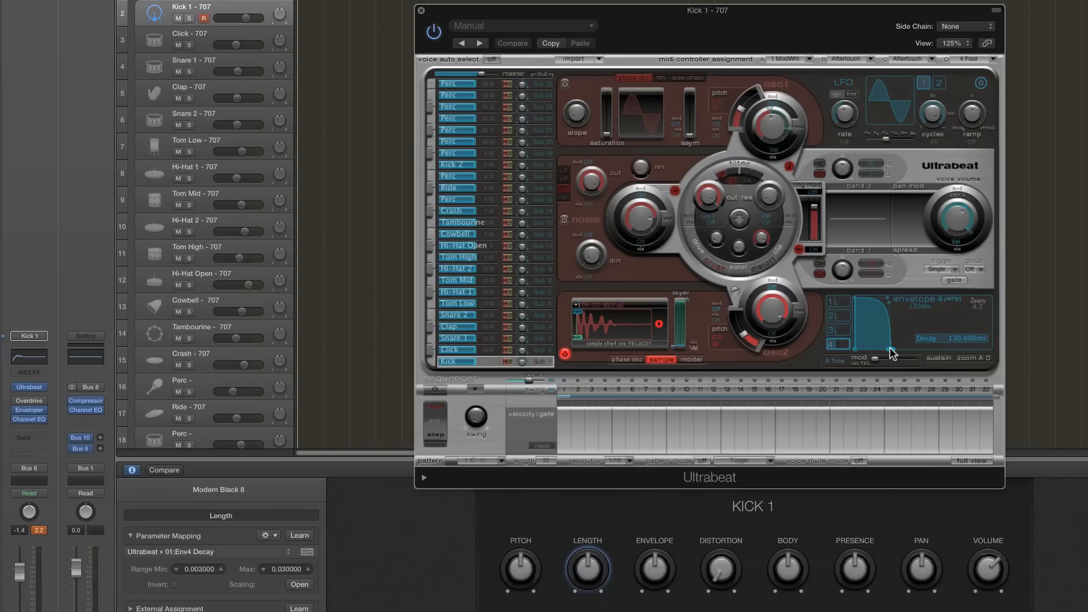
double_click(284, 568)
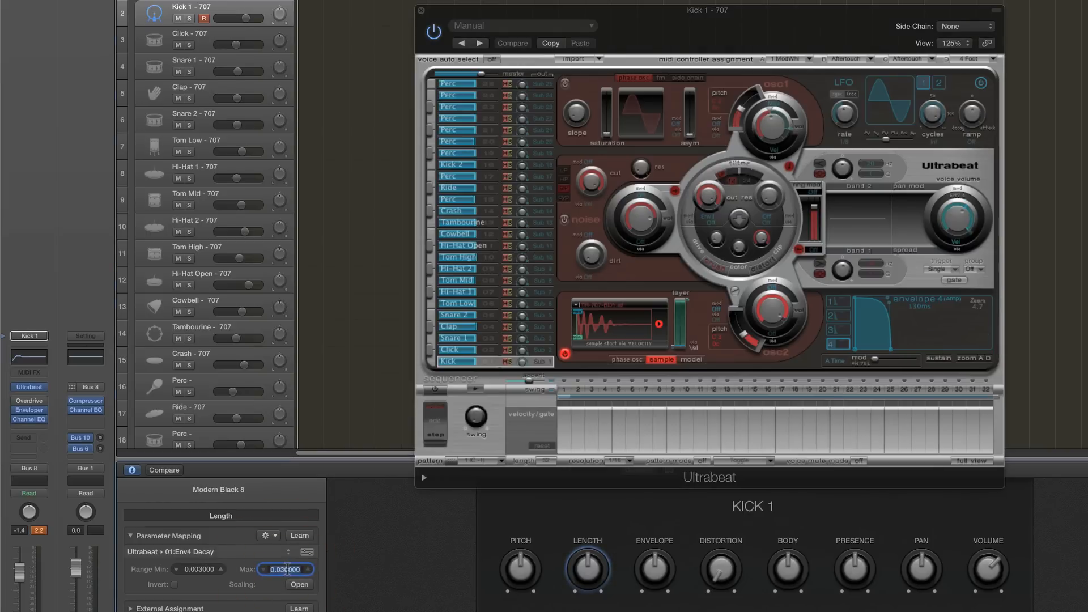
key("BackSpace")
key("BackSpace")
type("13")
key("Return")
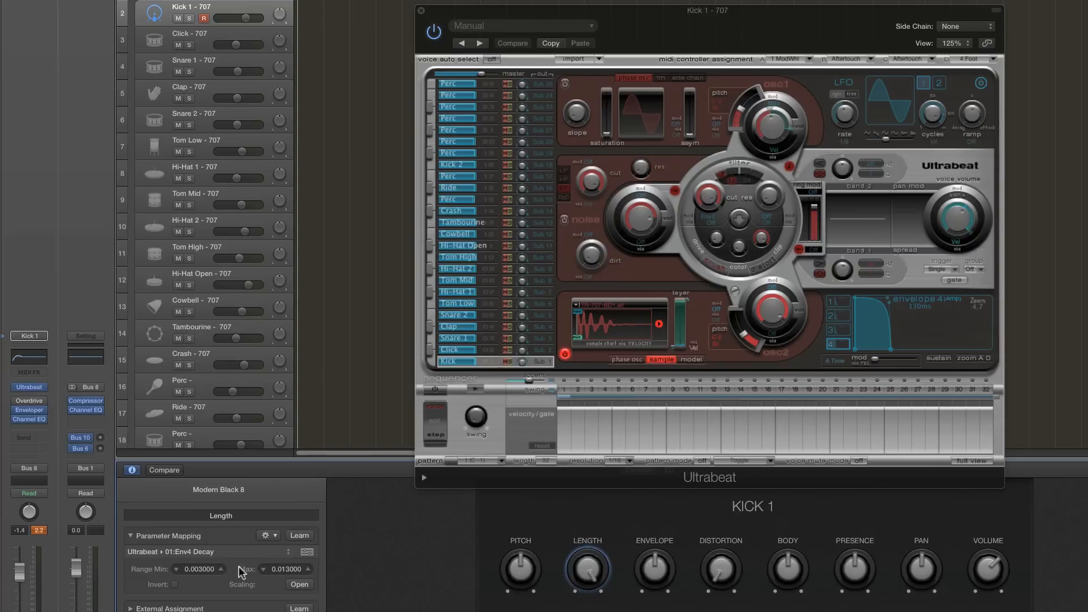
double_click(204, 569)
Select the Click track and its Ultrabeat voice, zoom the envelope display to 11.0, and nudge envelope 4's decay point.
left_click(206, 35)
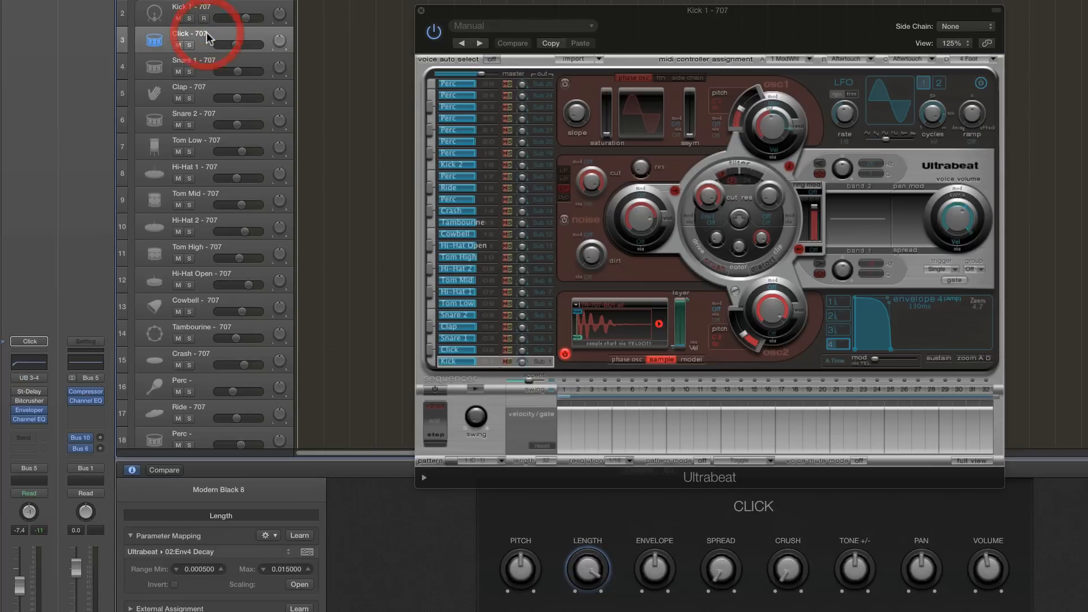
left_click(496, 349)
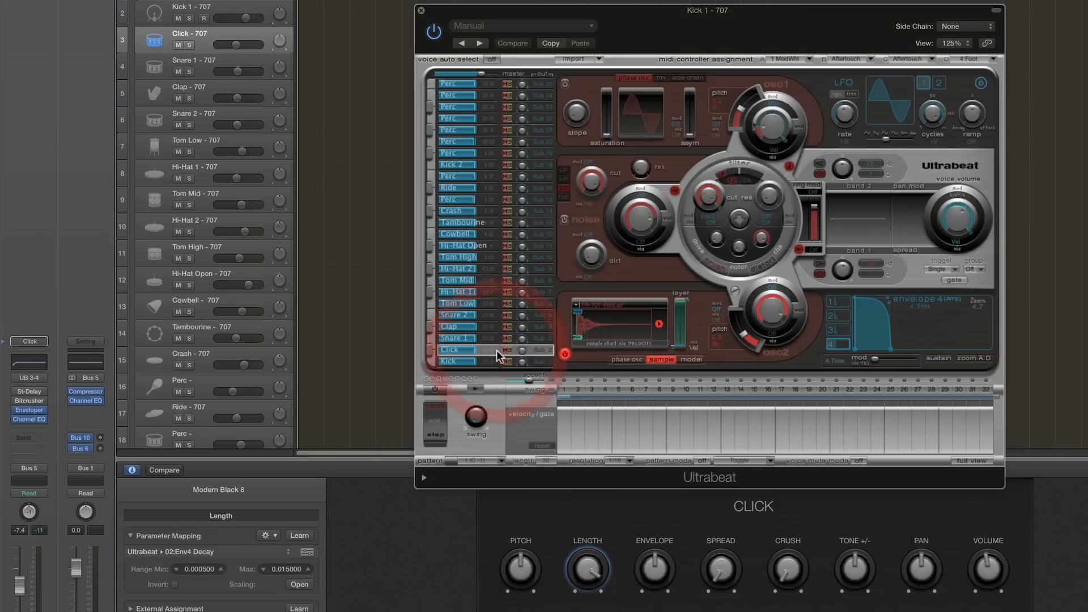
left_click(891, 351)
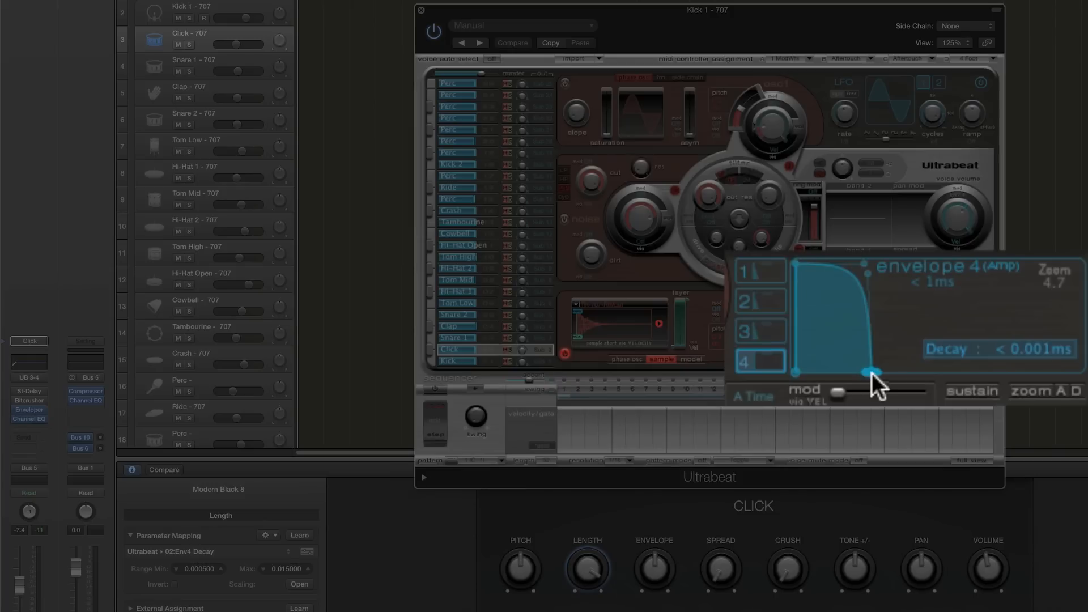
mouse_move(871, 371)
left_click_drag(1047, 283, 1085, 283)
mouse_move(975, 372)
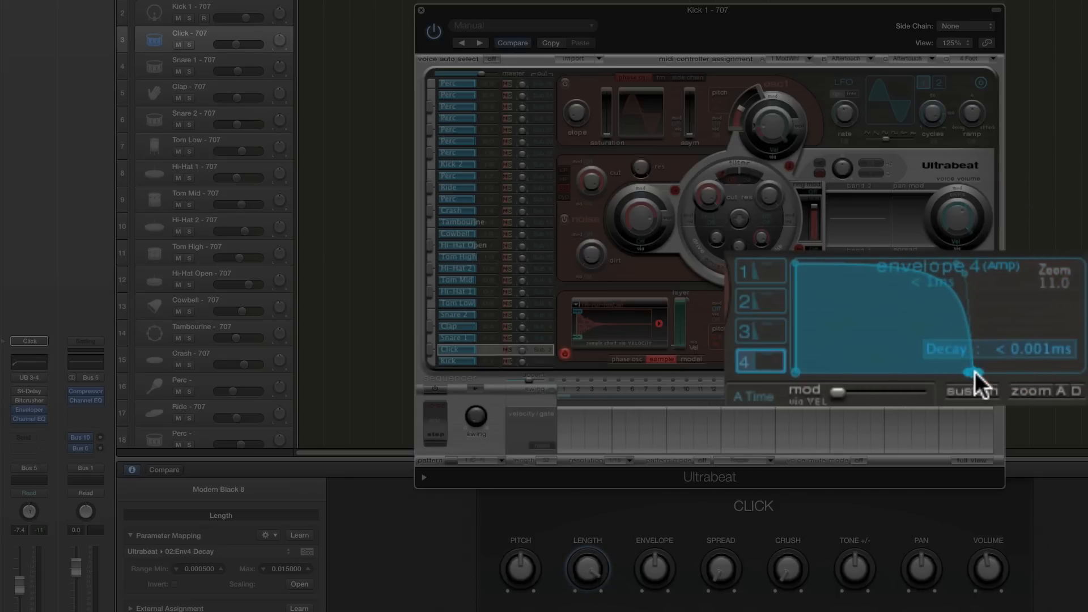
left_click_drag(975, 372, 976, 372)
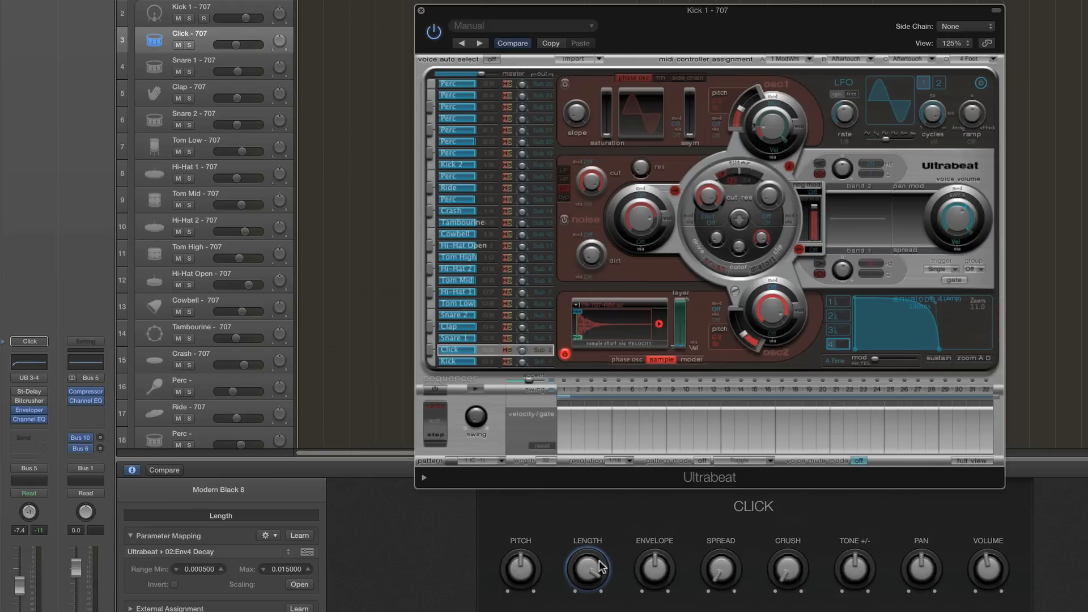
Set the Click Length control's Env4 Decay mapping range to a maximum of 0.013000 and a minimum of 0.003000.
double_click(290, 570)
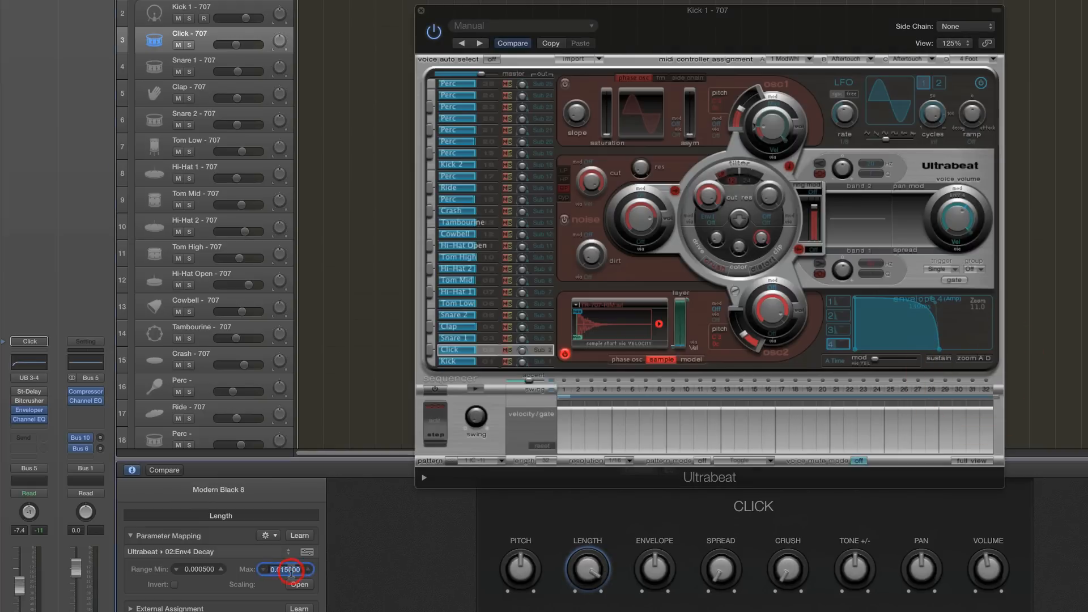
left_click(289, 571)
key("BackSpace")
type("3")
key("Return")
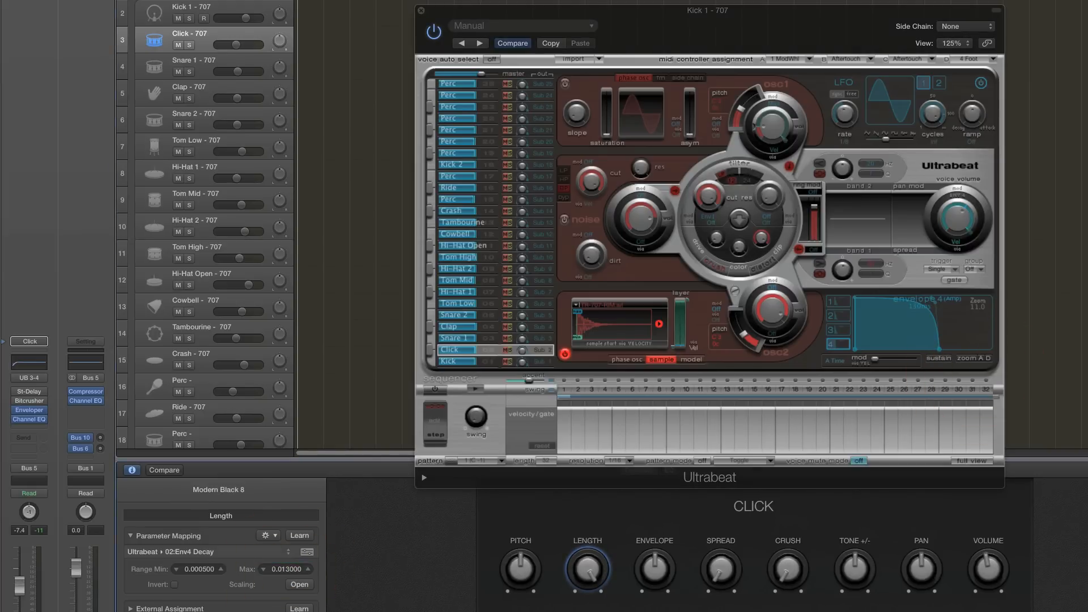
double_click(206, 570)
key("BackSpace")
key("BackSpace")
type("30")
key("Return")
Check the Snare 1 voice's envelope 4 decay in Ultrabeat and set the Snare 1 Length mapping maximum to 0.017000.
left_click(211, 62)
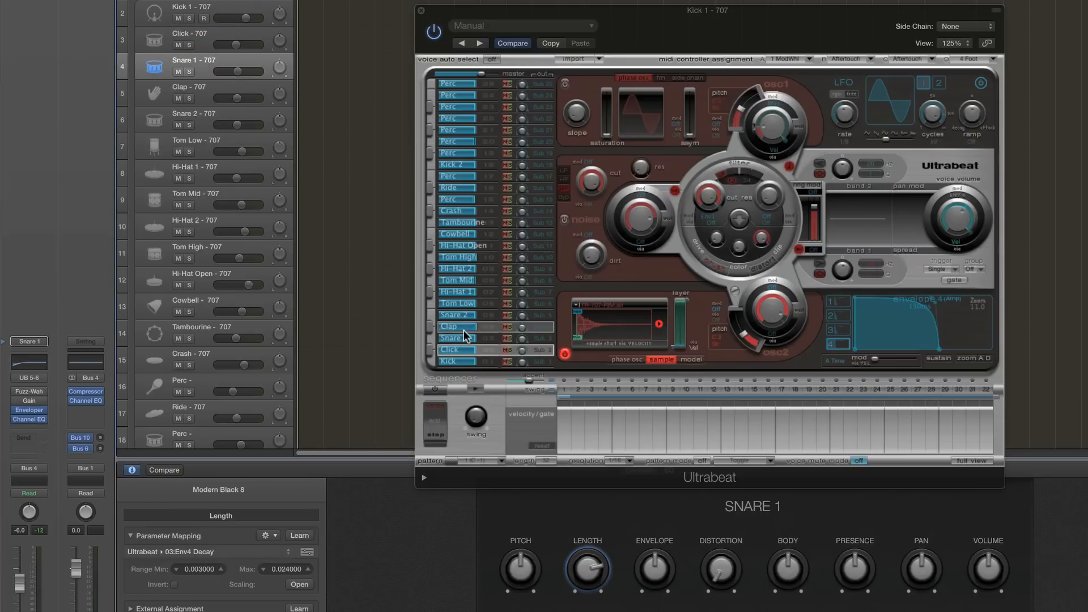
left_click(480, 339)
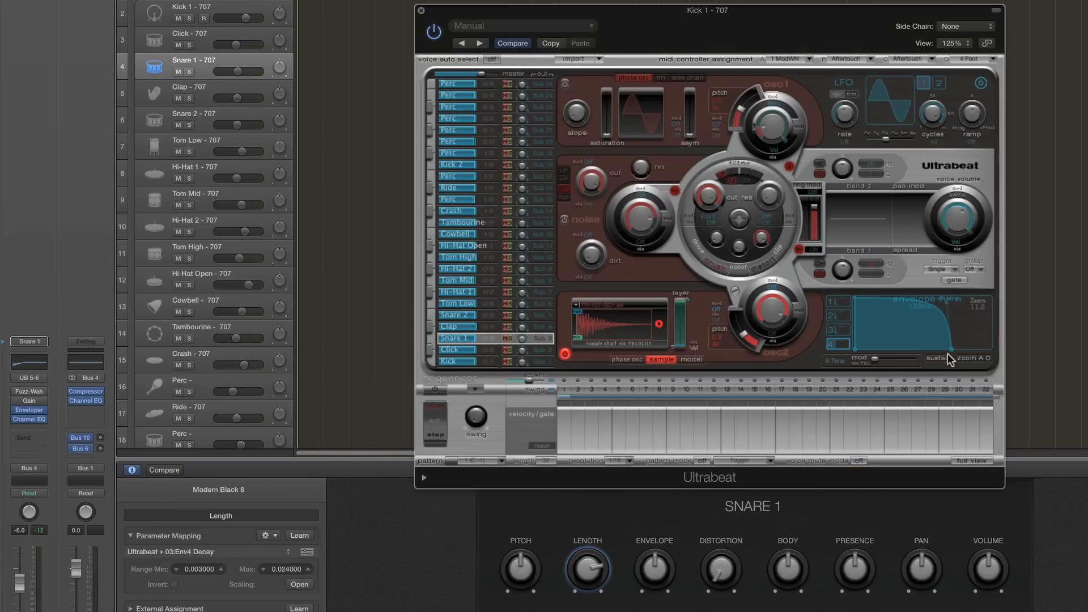
mouse_move(952, 352)
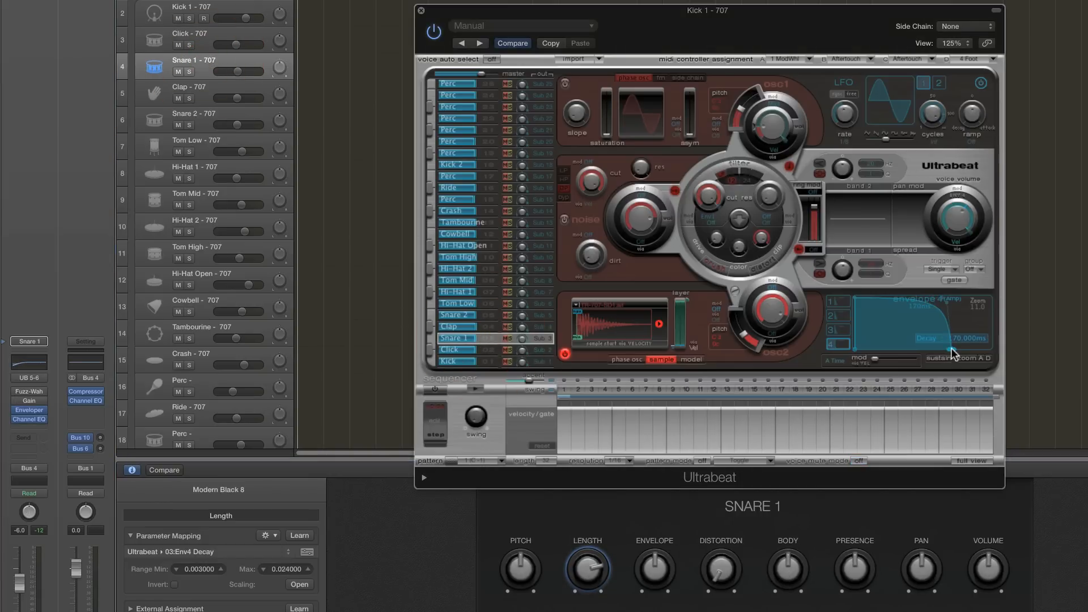
left_click_drag(980, 308, 942, 311)
mouse_move(931, 352)
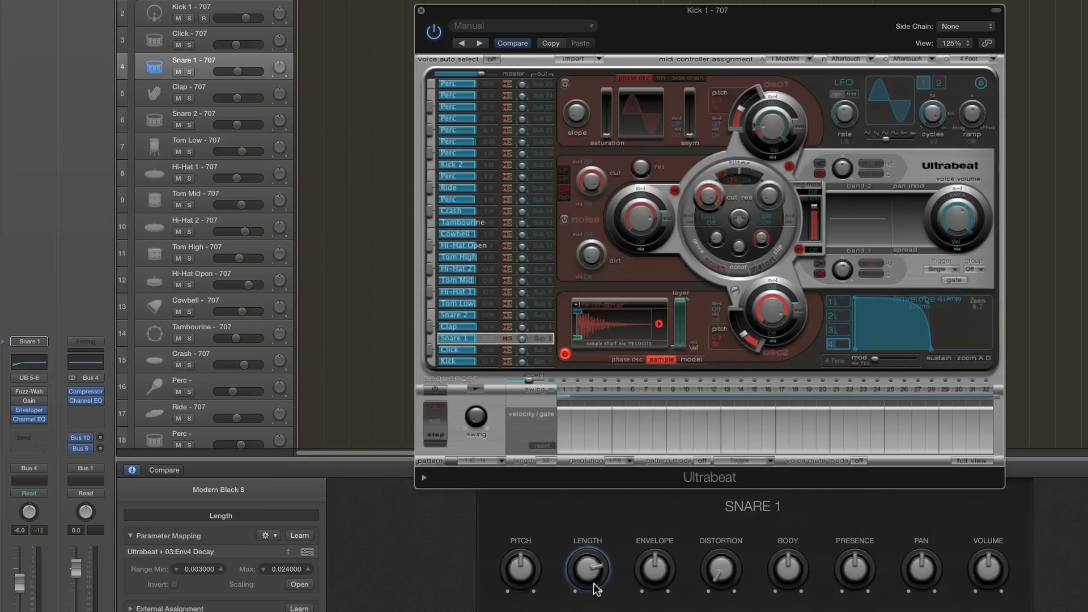
left_click(286, 569)
double_click(286, 569)
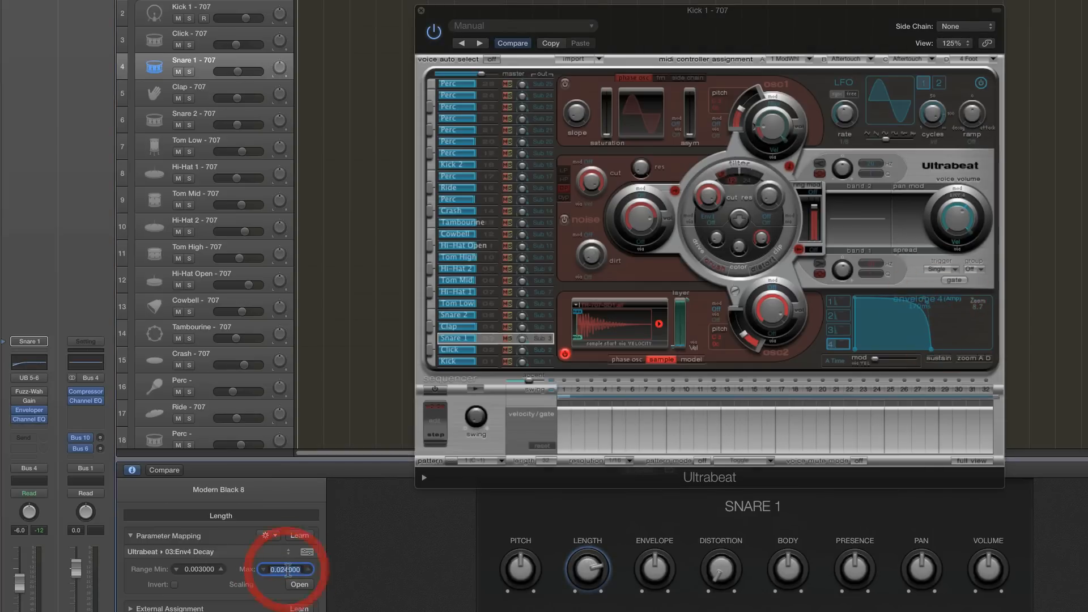
left_click(288, 571)
key("BackSpace")
key("BackSpace")
type("17")
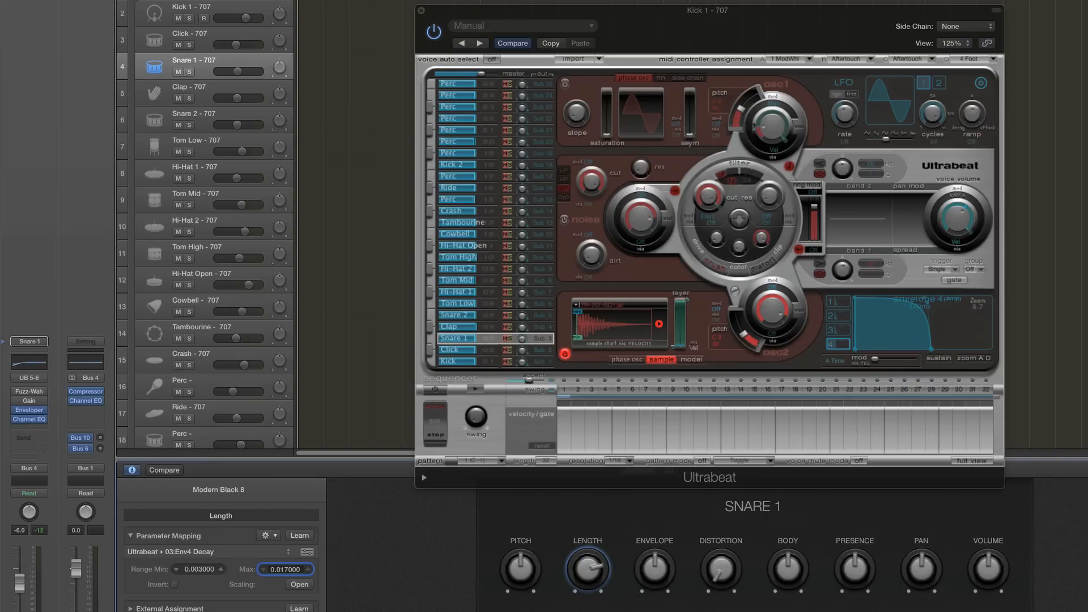
key("Return")
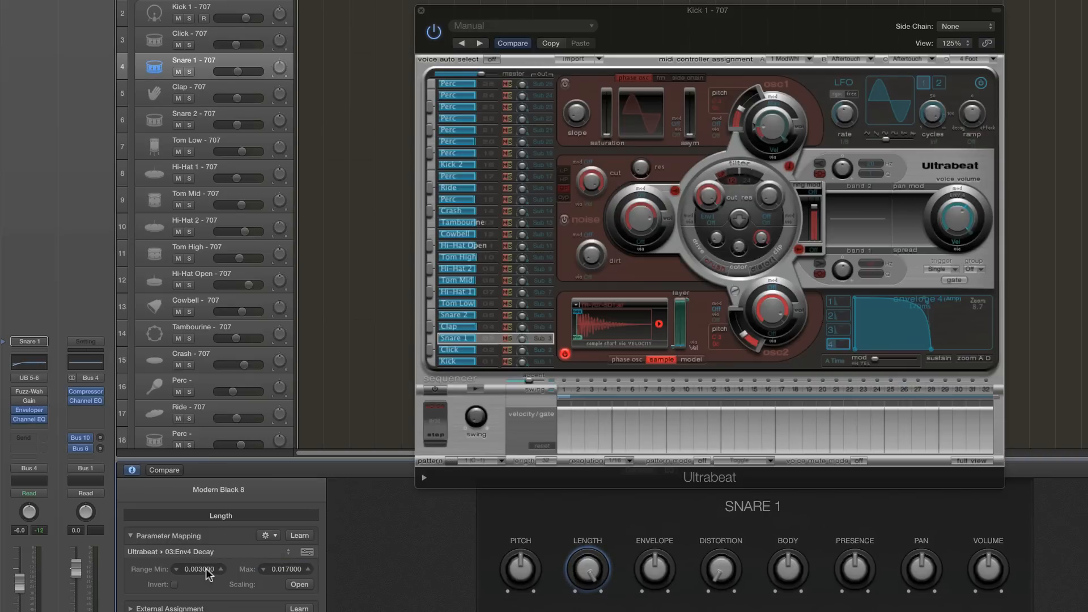
Nudge the Clap voice's envelope 4 decay point in Ultrabeat and set the Clap 1 Length mapping maximum to 0.017000.
left_click(199, 93)
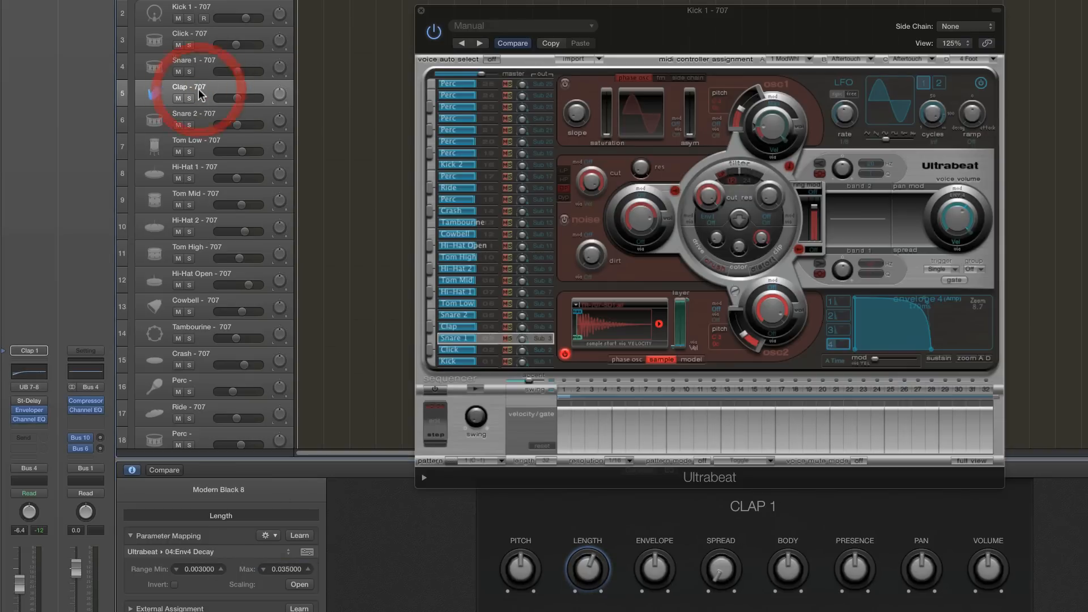
left_click(495, 329)
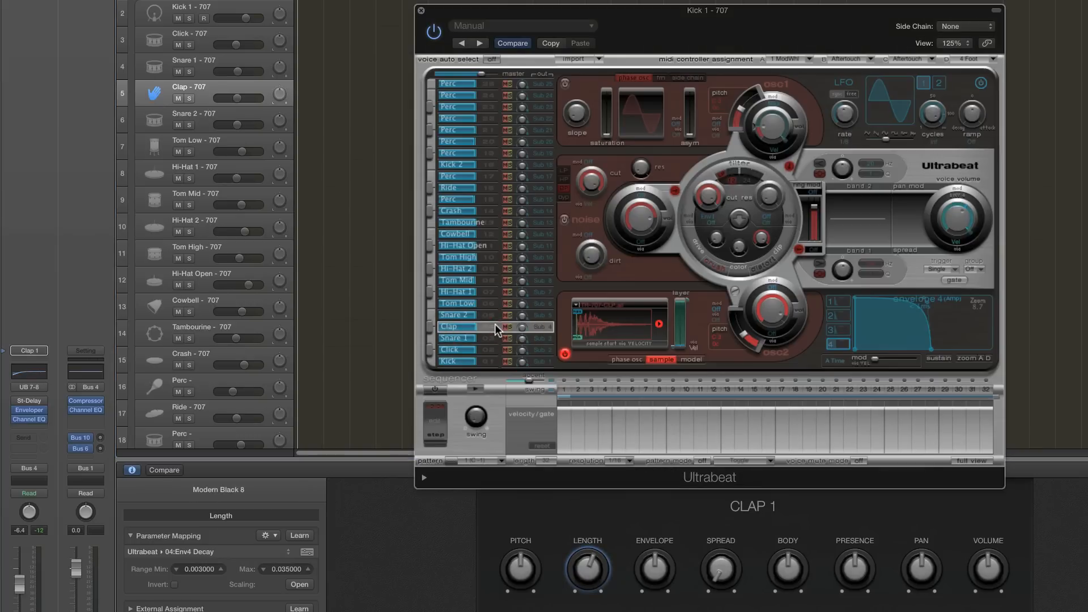
mouse_move(933, 349)
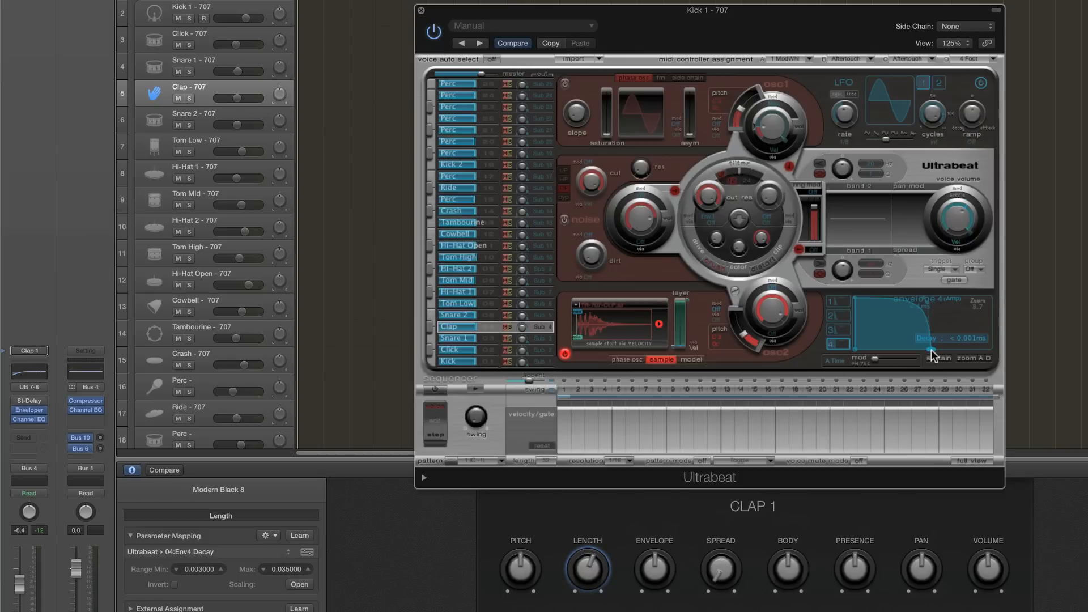
left_click(931, 351)
left_click_drag(932, 351, 933, 353)
left_click(932, 351)
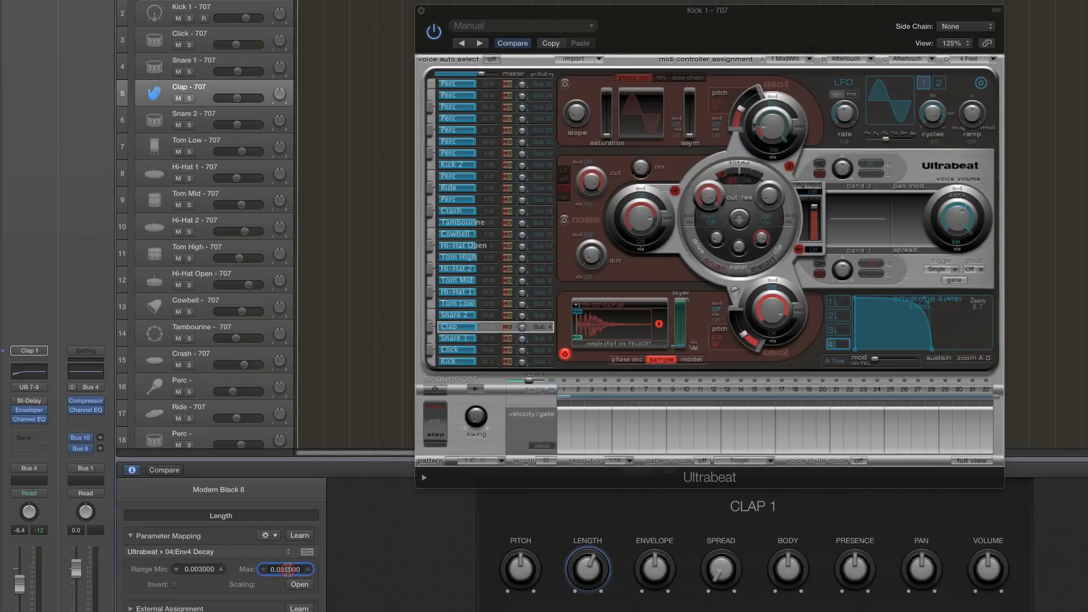
key("BackSpace")
key("BackSpace")
type("17")
key("Return")
Check the Snare 2 voice's envelope 4 decay and set the Snare 2 Length mapping maximum to 0.017000.
left_click(203, 118)
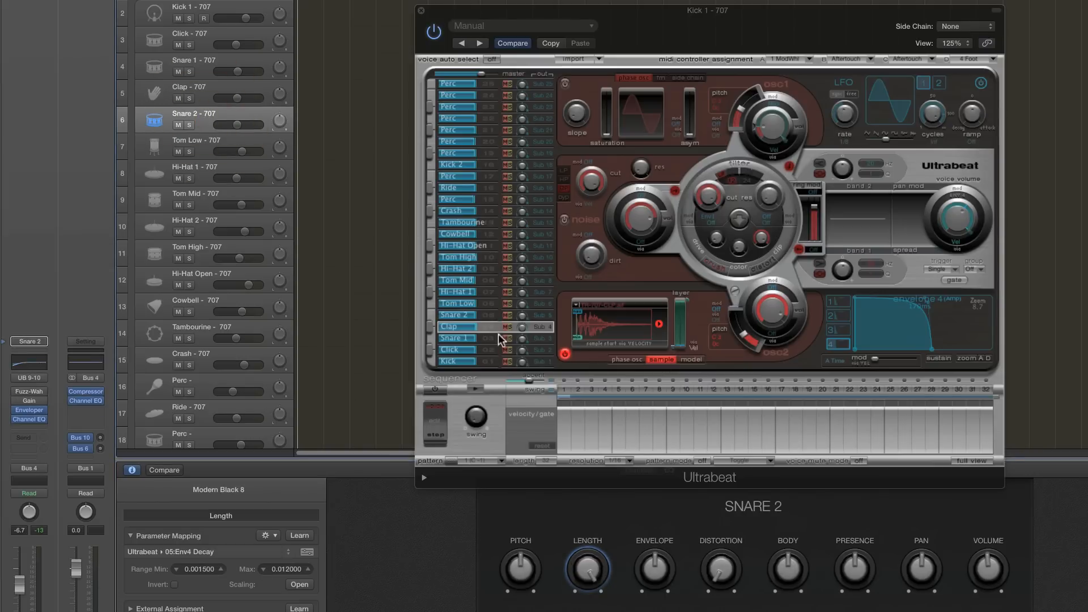
left_click(494, 314)
mouse_move(931, 350)
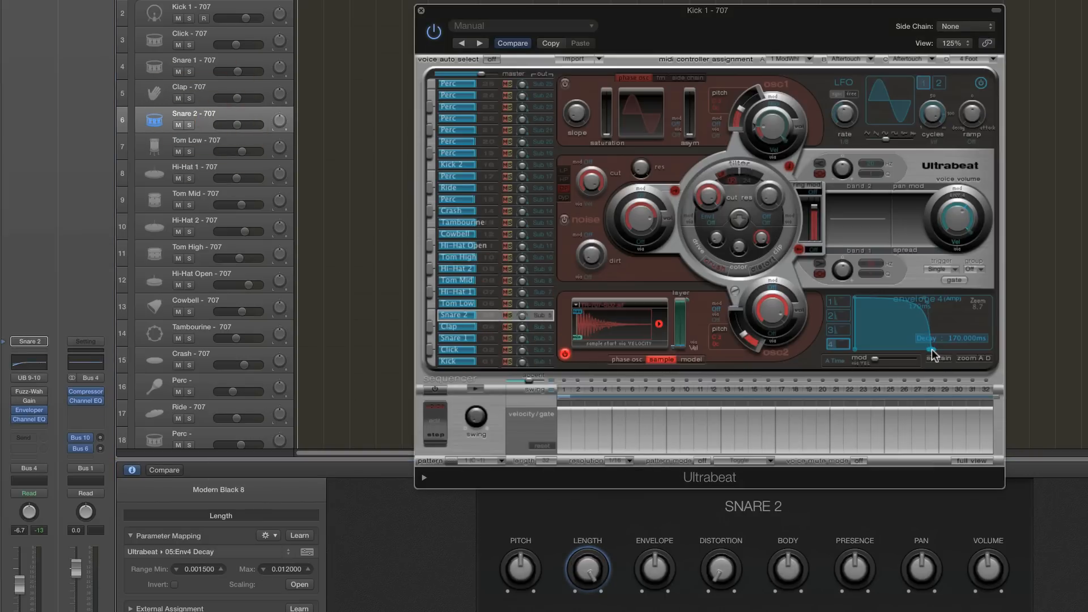
double_click(286, 569)
left_click(287, 570)
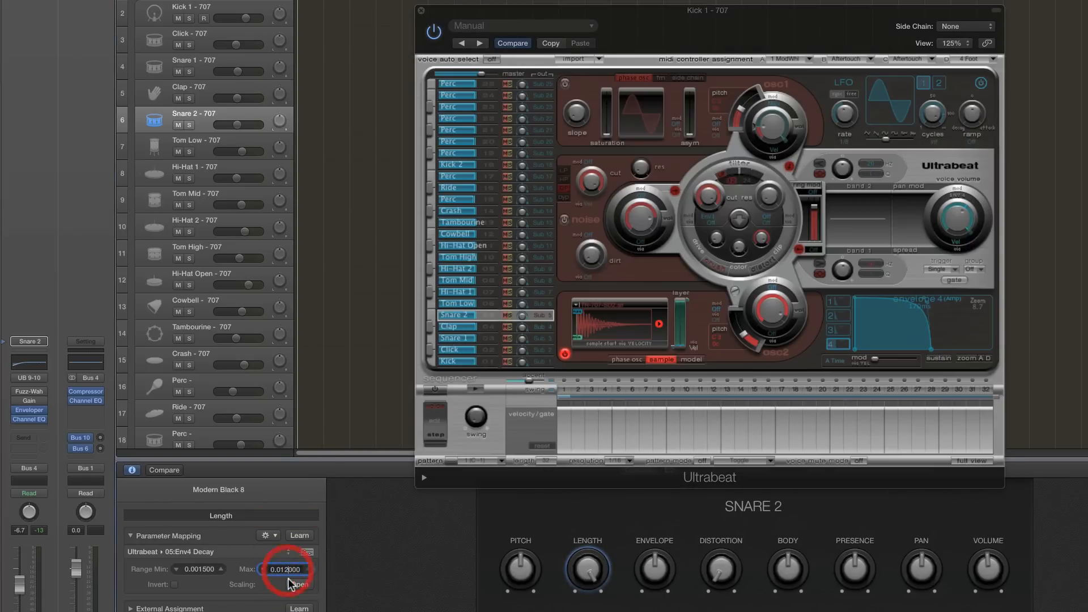
key("BackSpace")
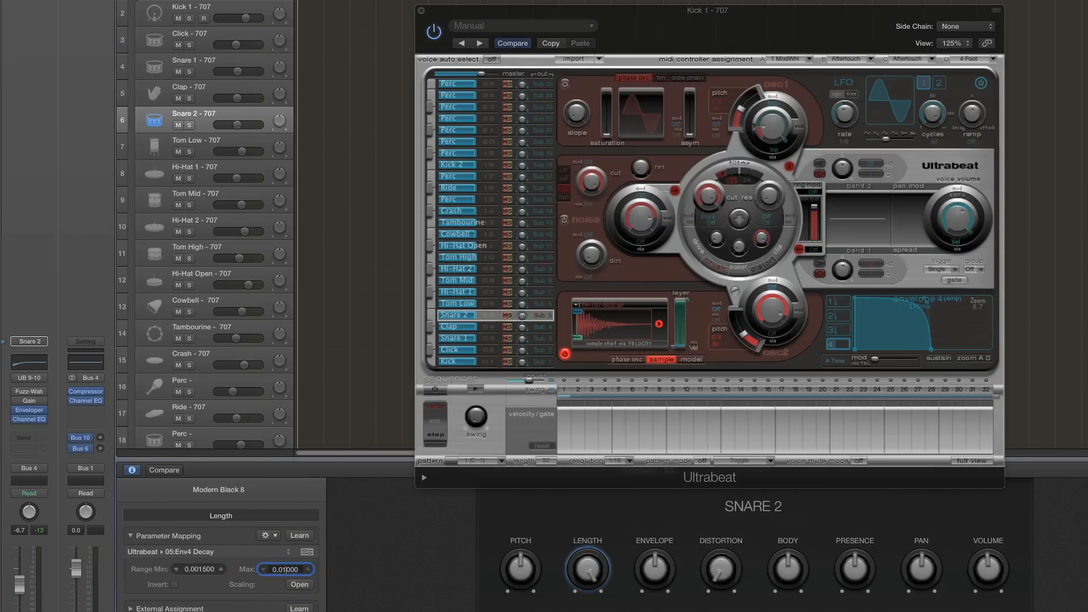
type("7")
key("Return")
Set the Snare 2 Length mapping's range minimum to 0.003000.
double_click(202, 570)
left_click(204, 571)
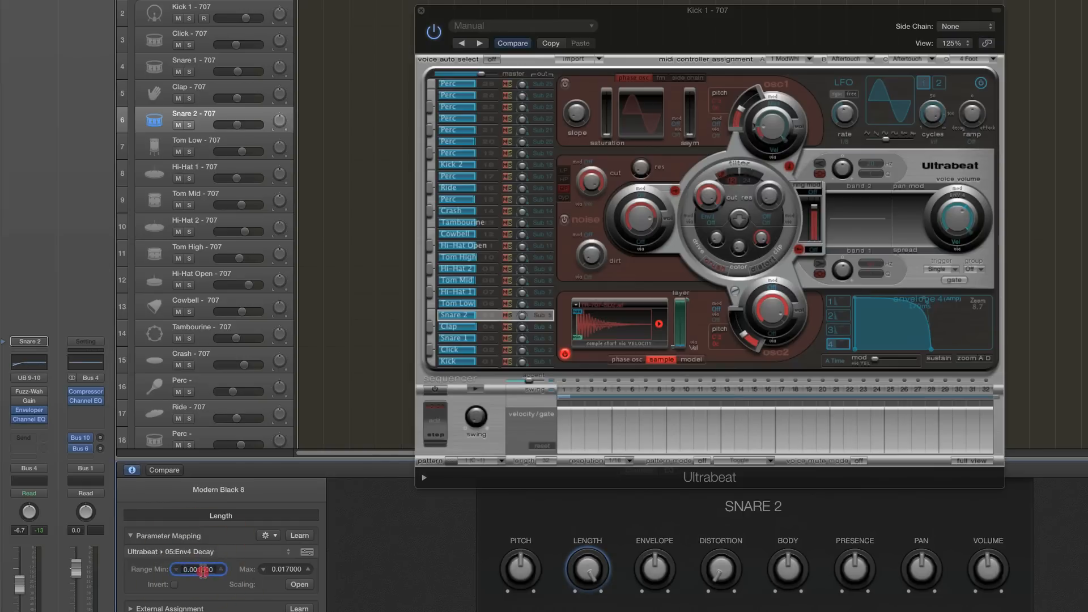
key("BackSpace")
key("BackSpace")
type("30")
key("Return")
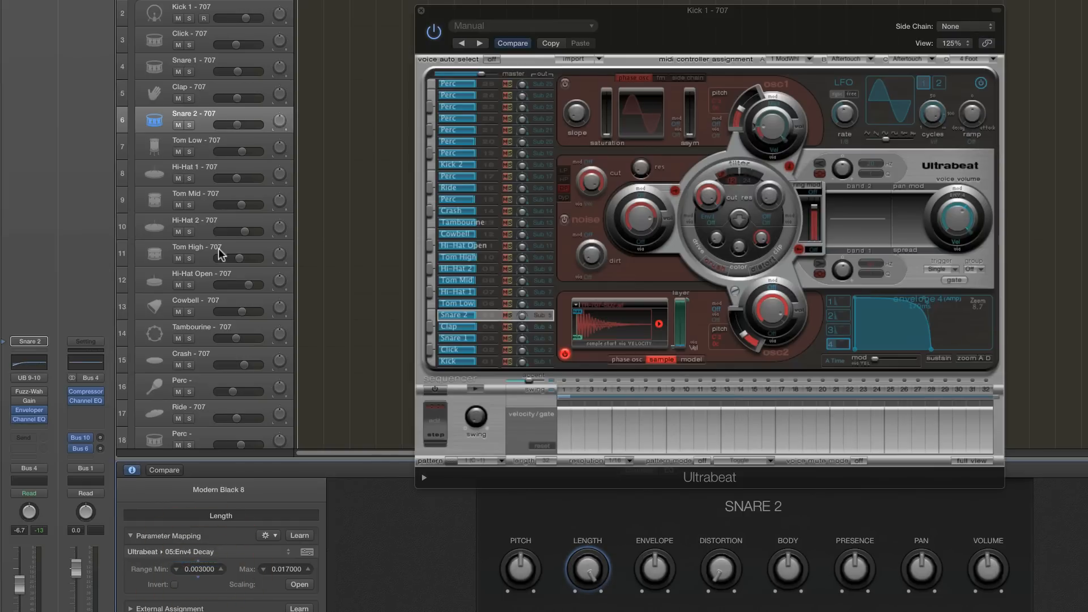
Check the Tom Low voice's envelope 4 decay in Ultrabeat and set the Tom Low Length mapping maximum to 0.072000.
left_click(208, 143)
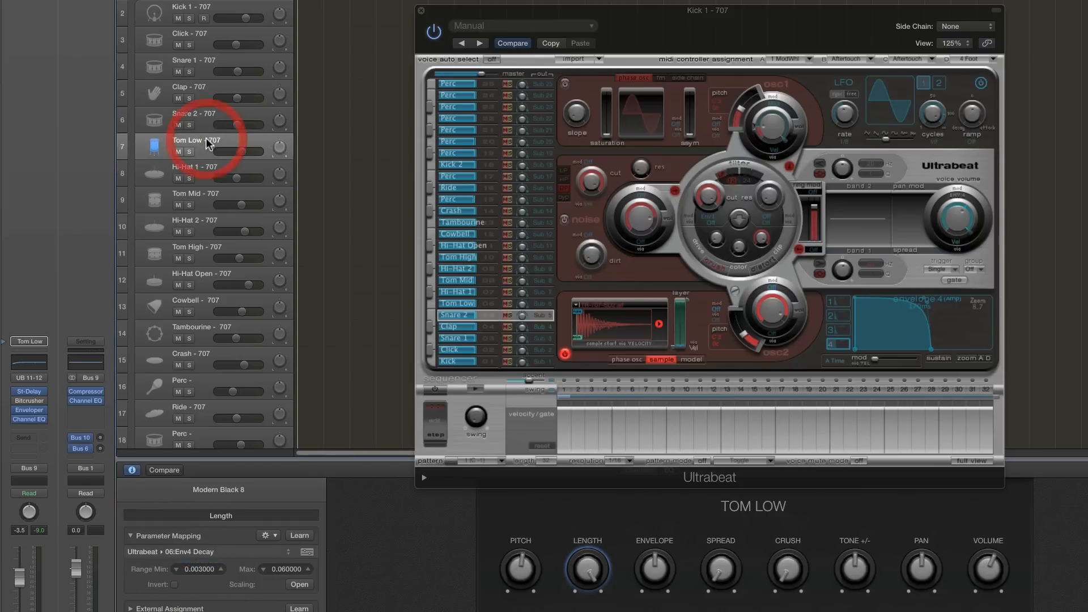
left_click(488, 303)
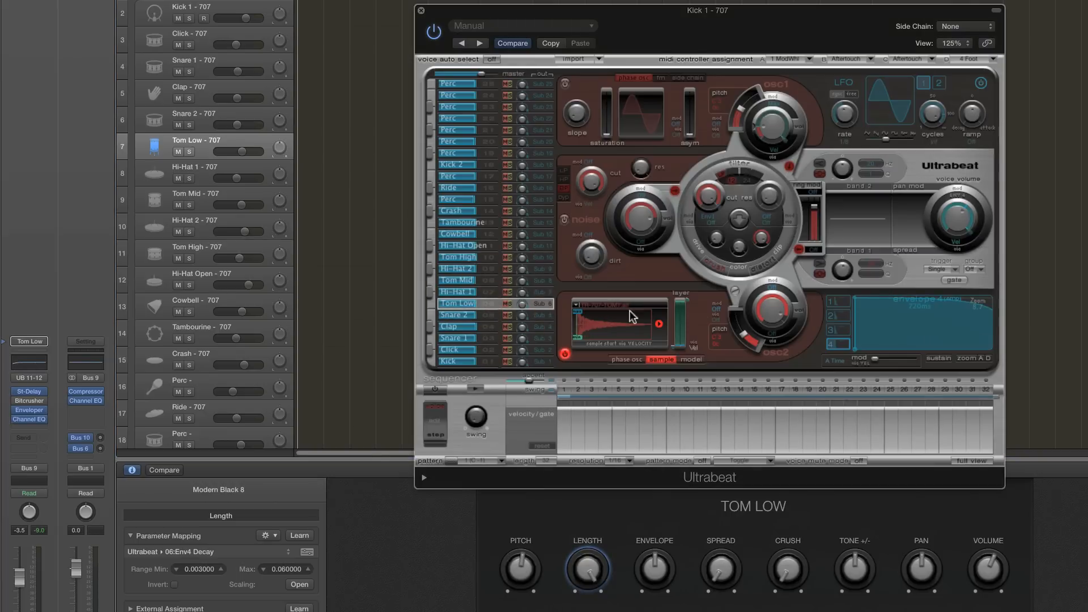
left_click_drag(984, 304, 935, 298)
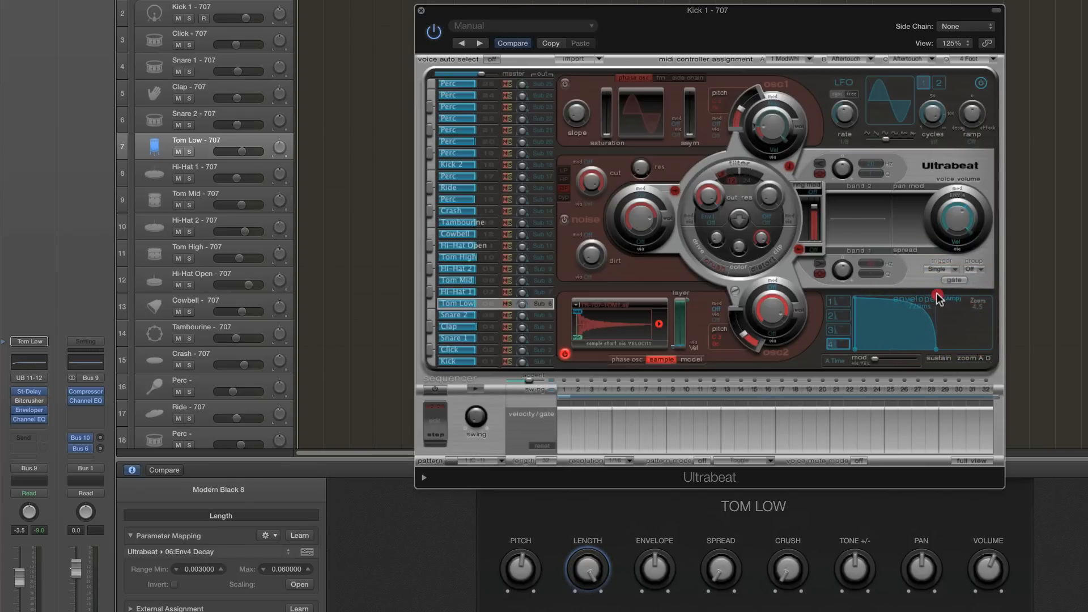
mouse_move(937, 349)
left_click(284, 568)
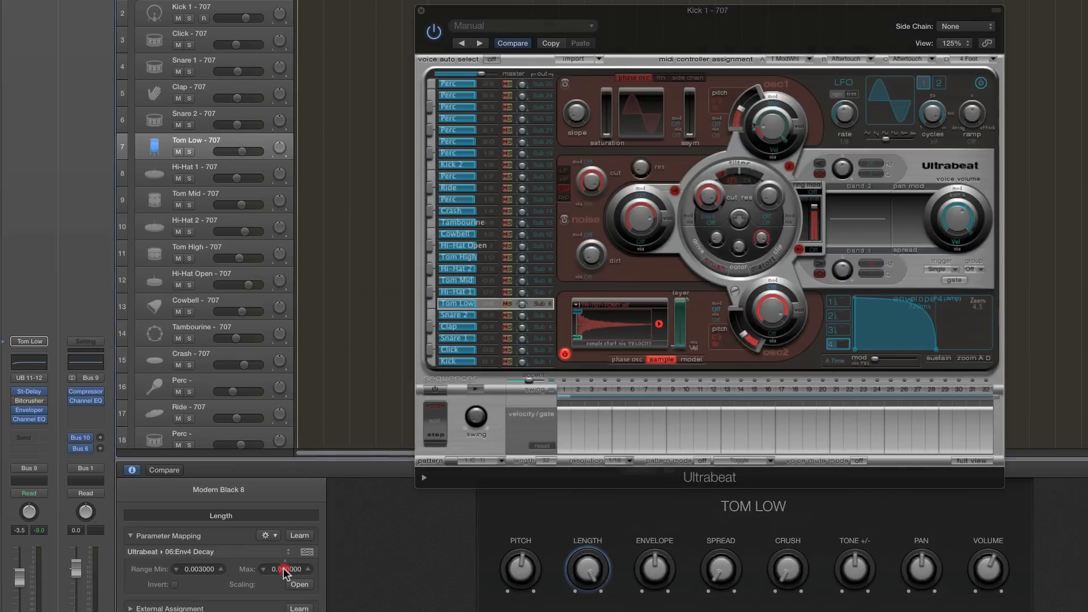
key("BackSpace")
key("BackSpace")
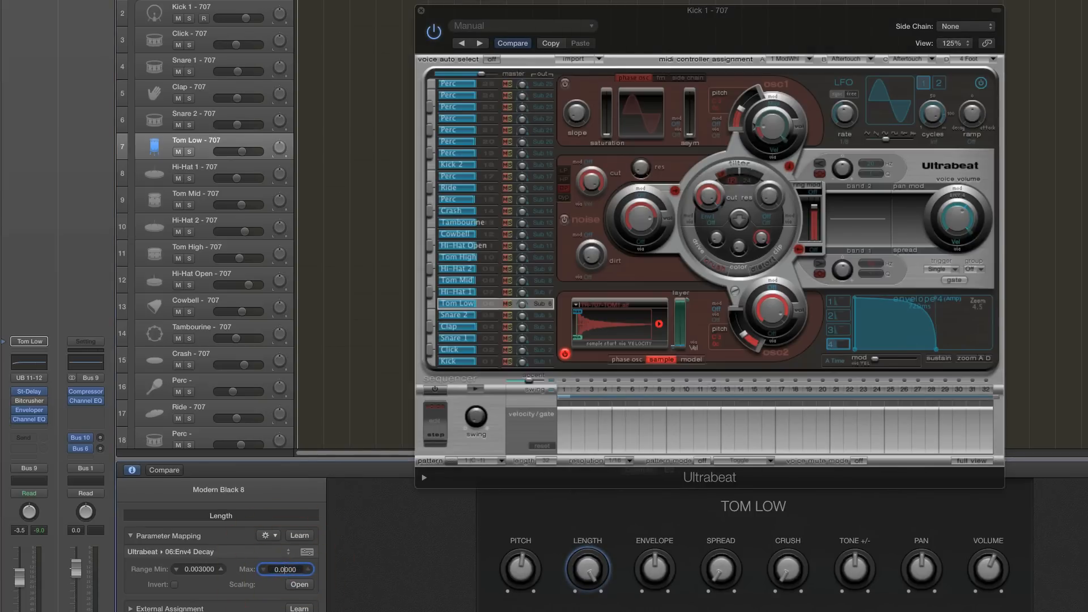
type("72")
key("Return")
Check the Hi-Hat 1 voice's envelope 4 decay in Ultrabeat and set the Hi-Hat 1 Length mapping maximum to 0.014000.
left_click(199, 172)
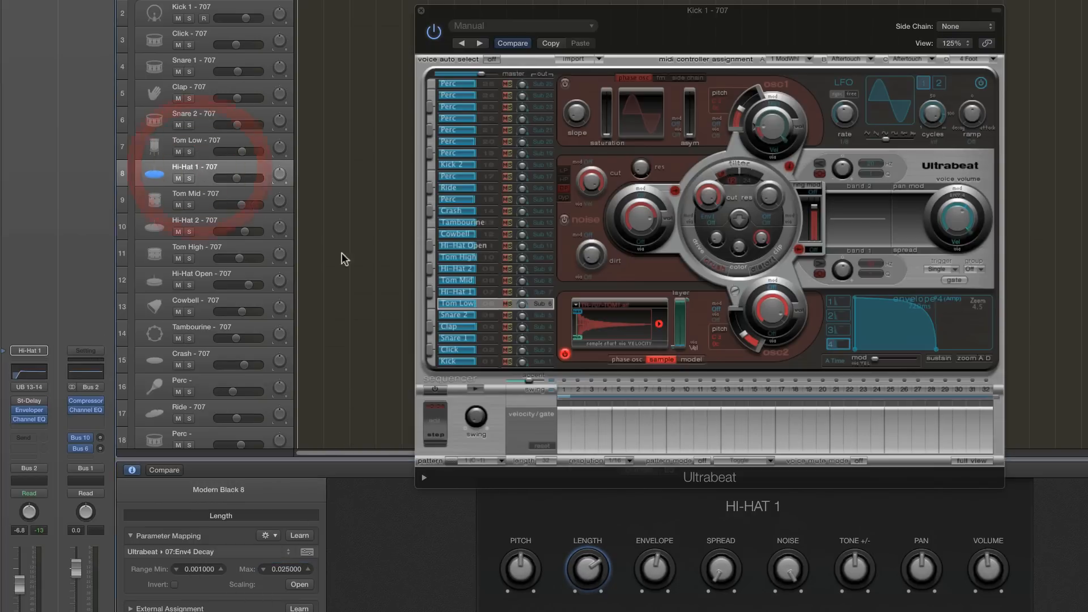
left_click(483, 291)
mouse_move(890, 350)
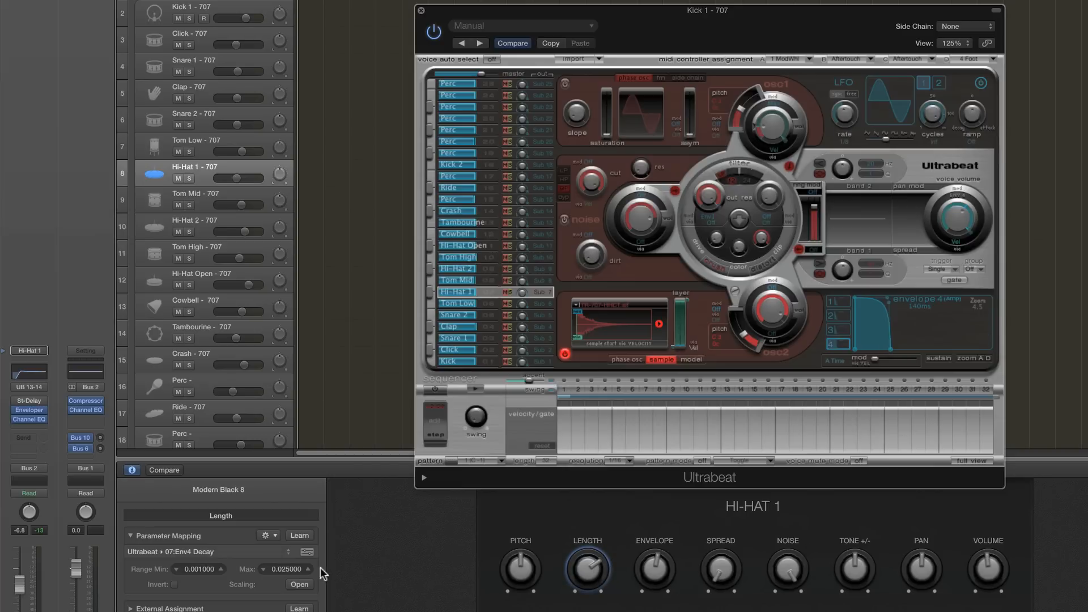
left_click(286, 570)
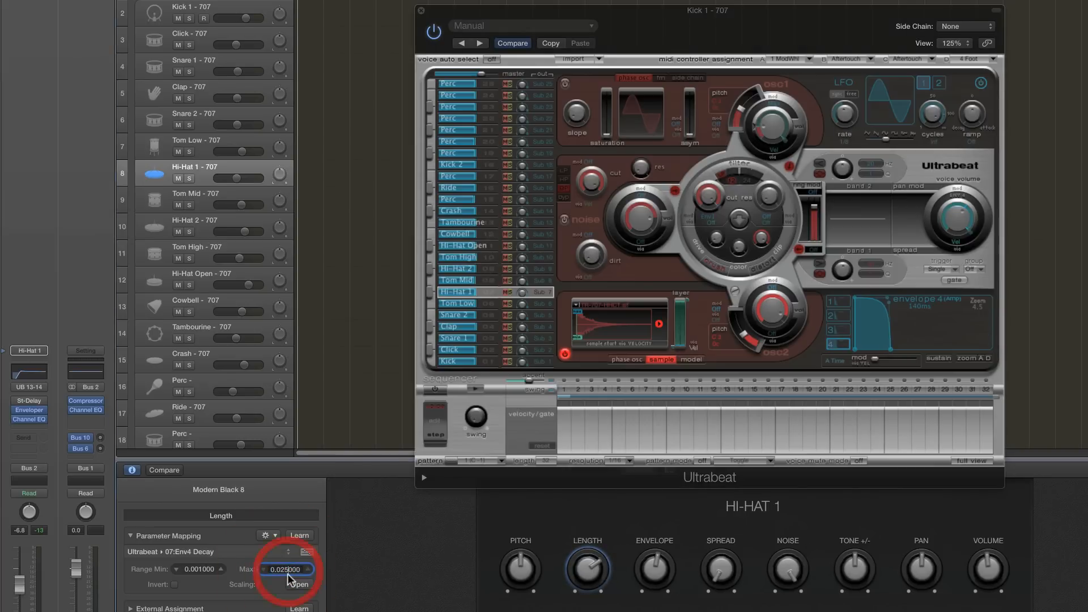
type("4")
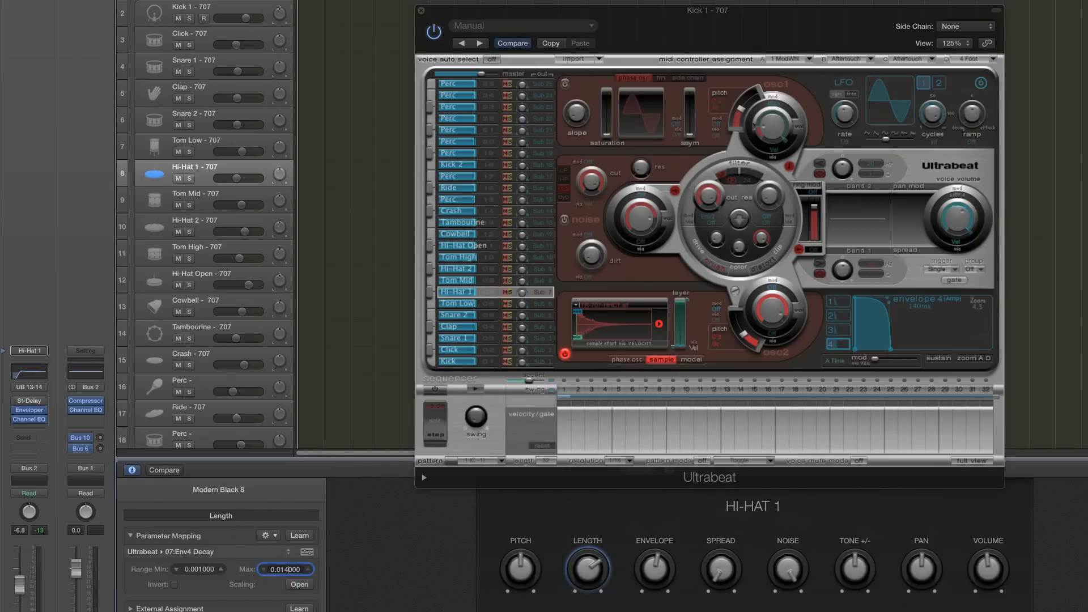
key("Return")
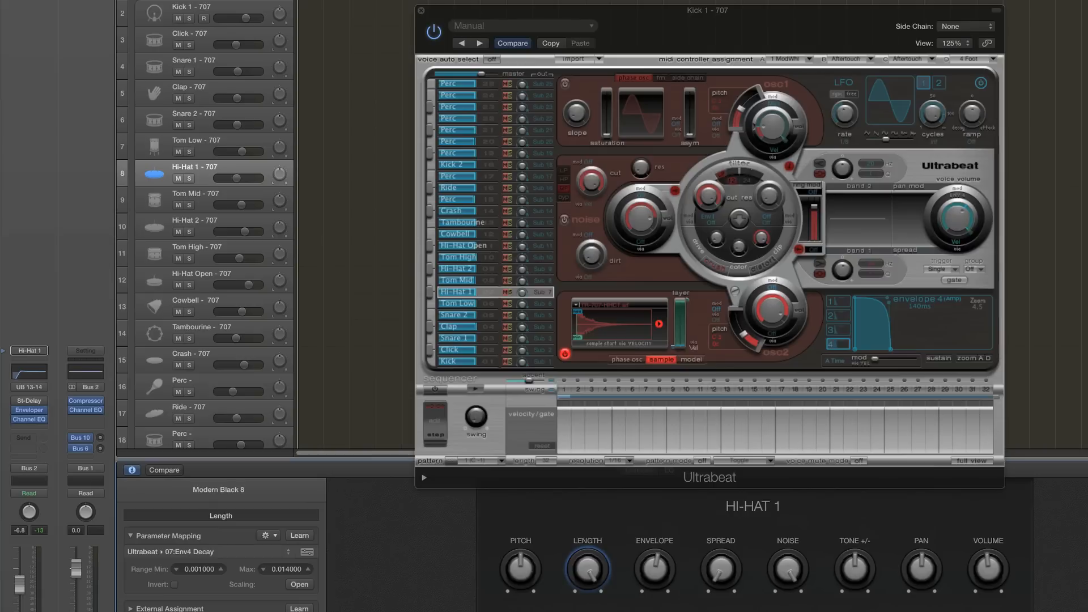
Set the Hi-Hat 1 Length mapping's range minimum to 0.002000.
left_click(201, 570)
key("BackSpace")
type("2")
key("Return")
Check the Tom Mid voice's envelope 4 decay in Ultrabeat and set the Tom Mid Length mapping maximum to 0.069000.
left_click(199, 191)
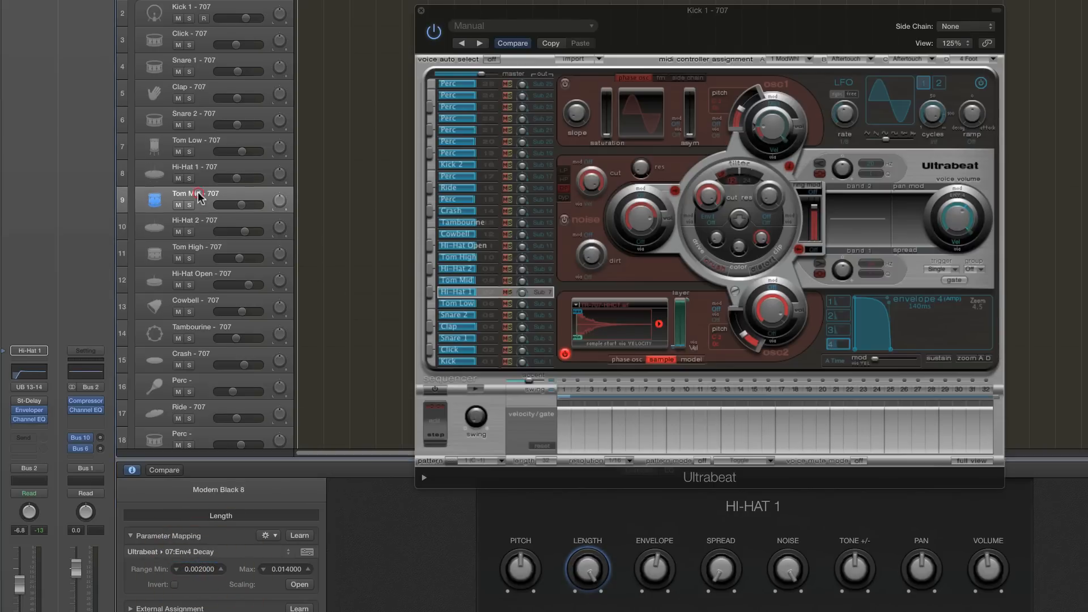
left_click(484, 279)
mouse_move(937, 349)
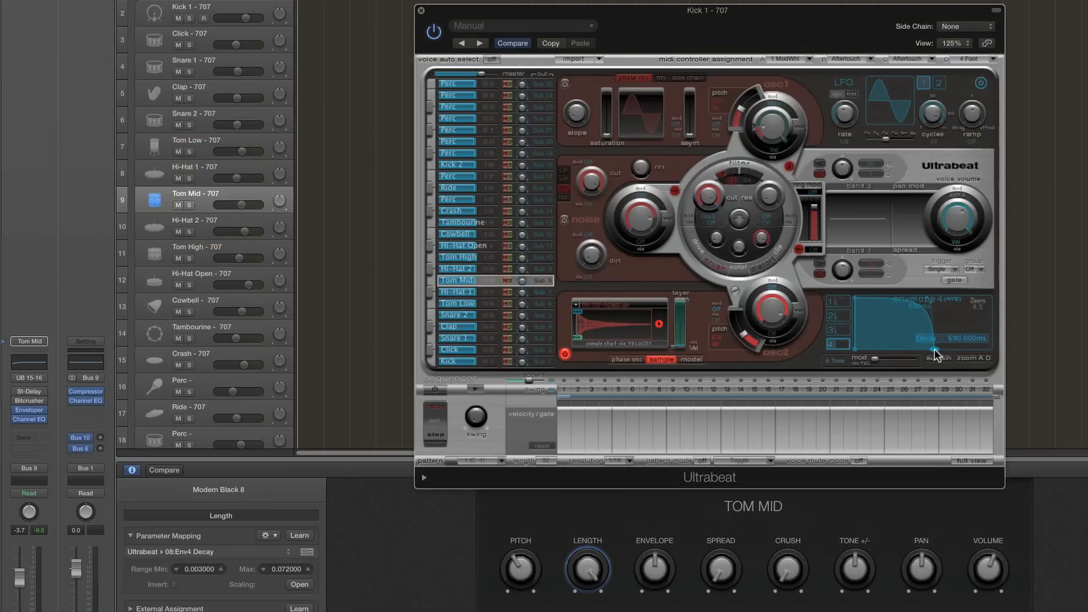
left_click(285, 569)
left_click(288, 571)
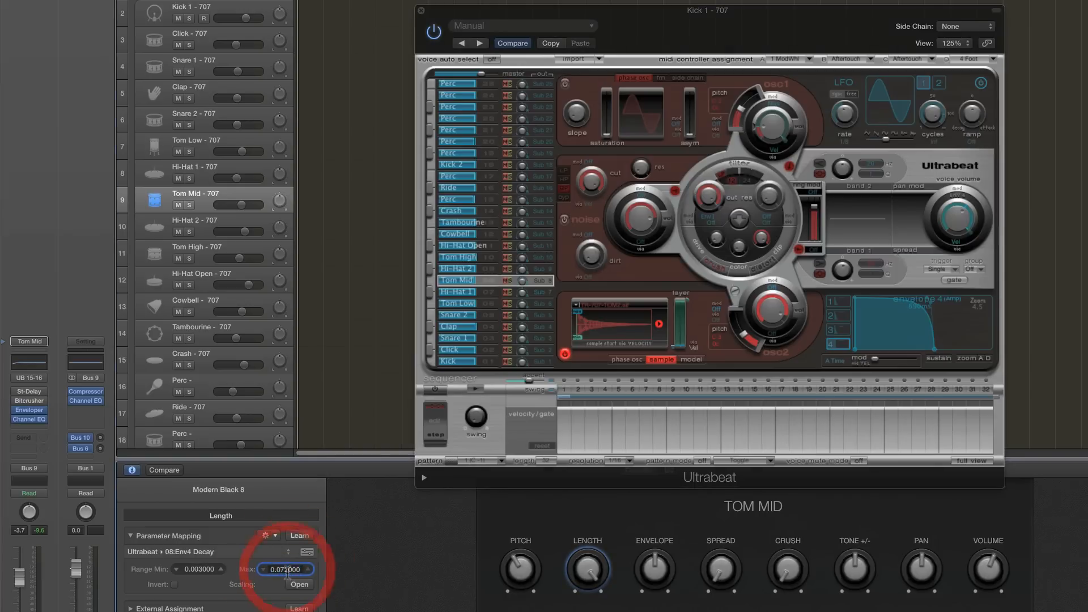
key("BackSpace")
key("BackSpace")
type("69")
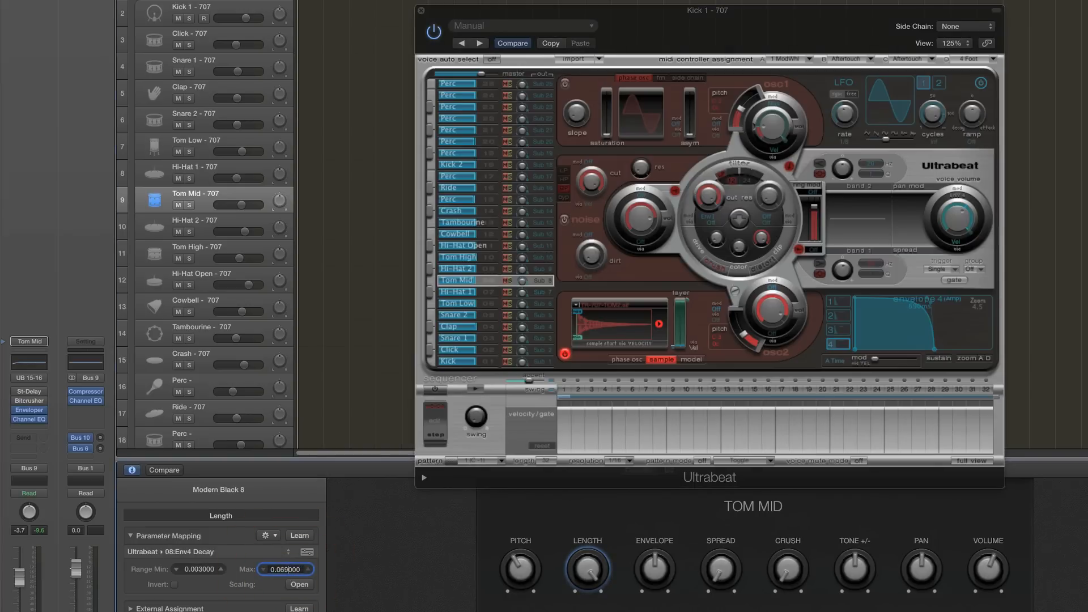
key("Return")
Check the Hi-Hat 2 voice's envelope 4 decay in Ultrabeat and set the Hi-Hat 2 Length mapping maximum to 0.018000.
left_click(216, 220)
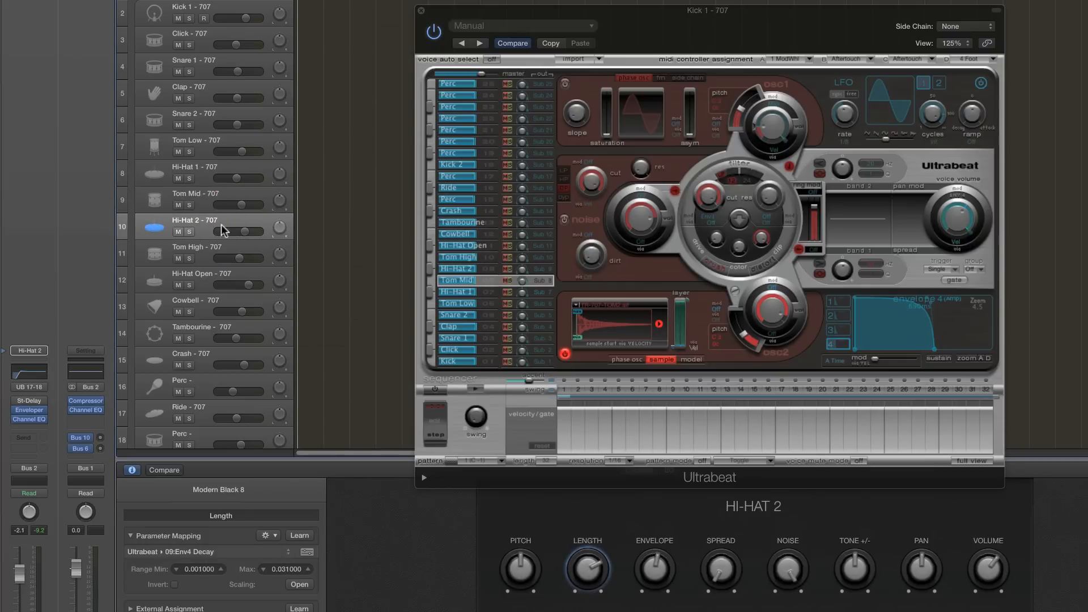
left_click(486, 267)
mouse_move(895, 349)
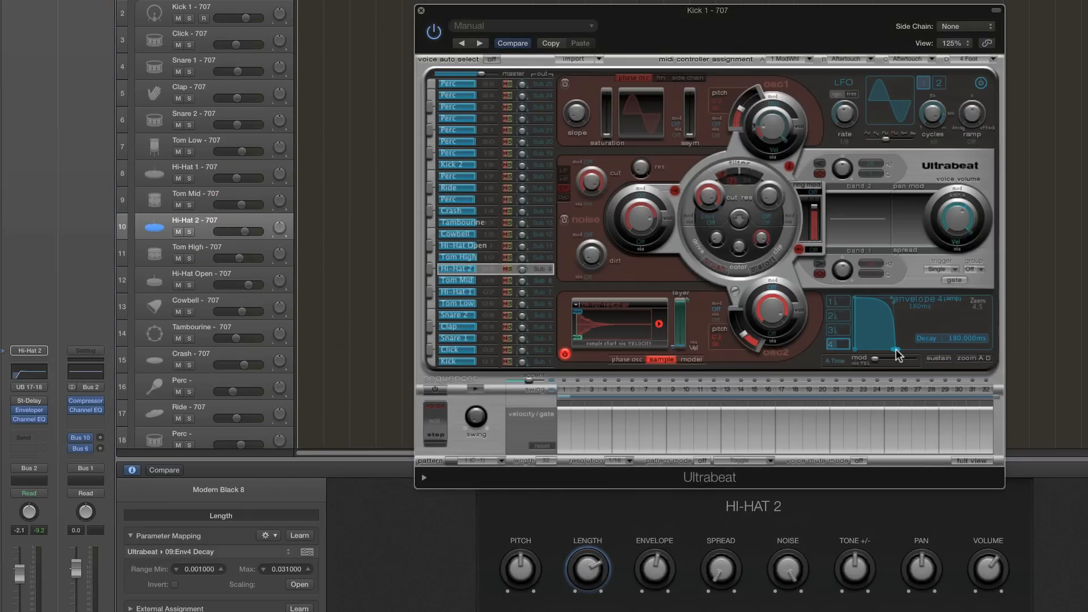
left_click(284, 570)
left_click(288, 573)
key("BackSpace")
key("BackSpace")
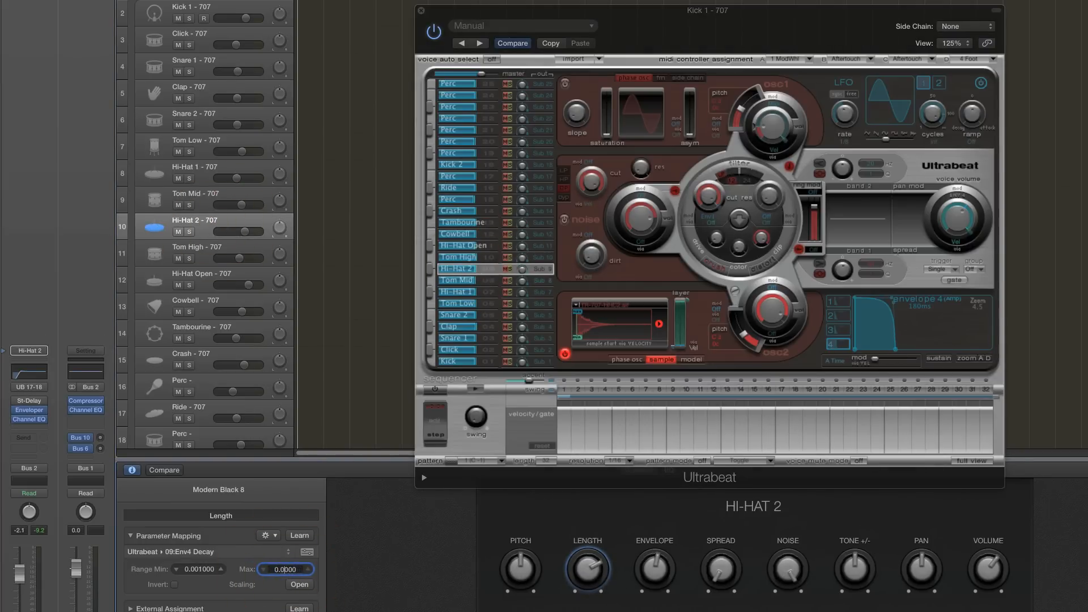
type("18")
key("Return")
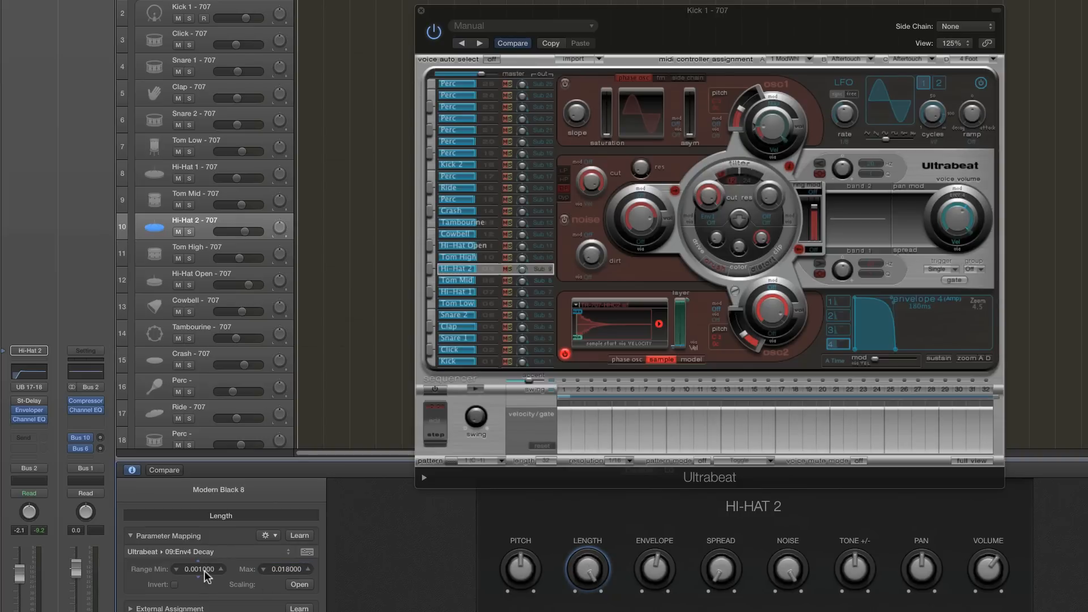
Edit the range minimum of the Hi-Hat 2 Length mapping.
left_click(203, 570)
left_click(203, 571)
key("BackSpace")
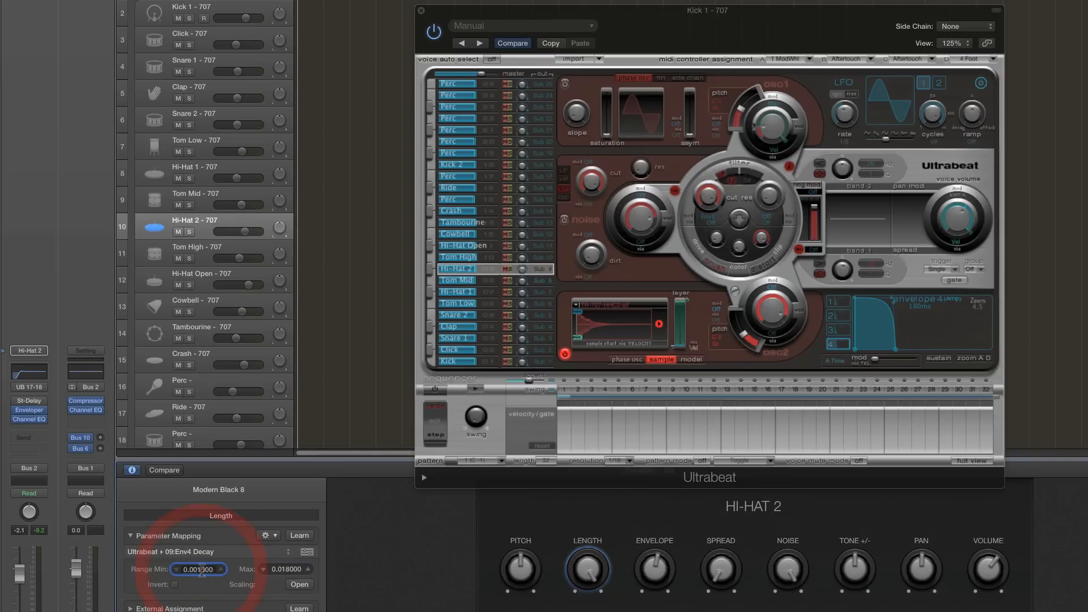
Check the Tom High voice's envelope 4 decay in Ultrabeat and set the Tom High Length mapping maximum to 0.071000.
left_click(197, 250)
left_click(482, 255)
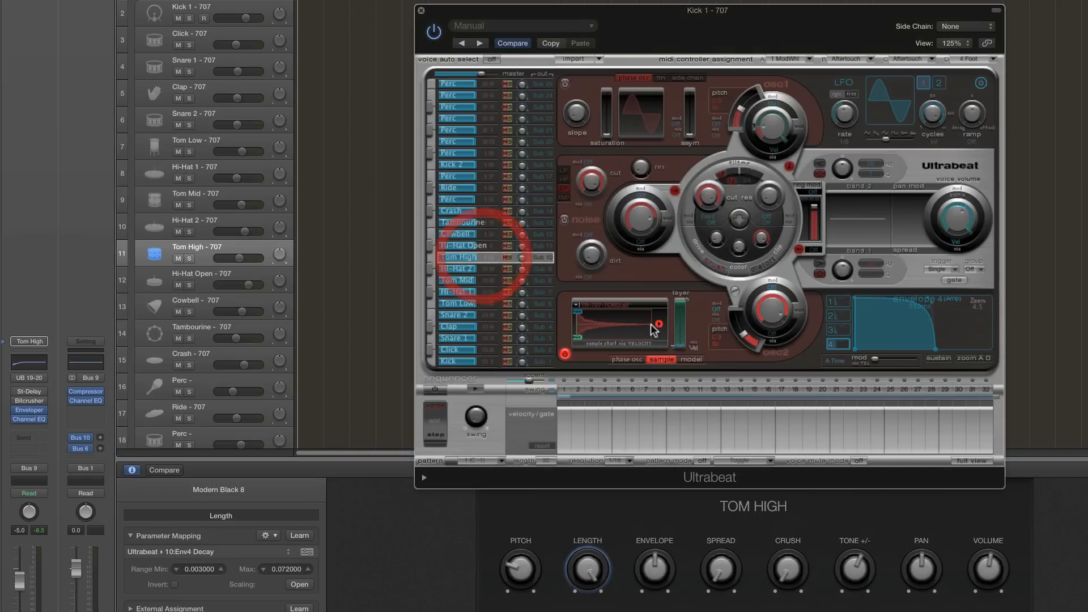
mouse_move(935, 350)
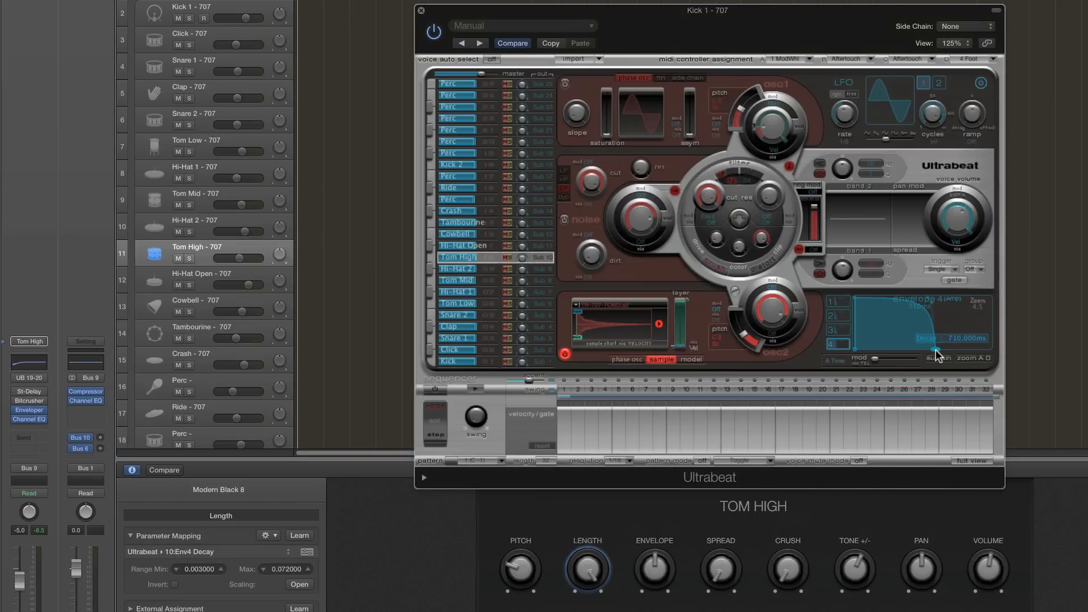
left_click(289, 573)
key("BackSpace")
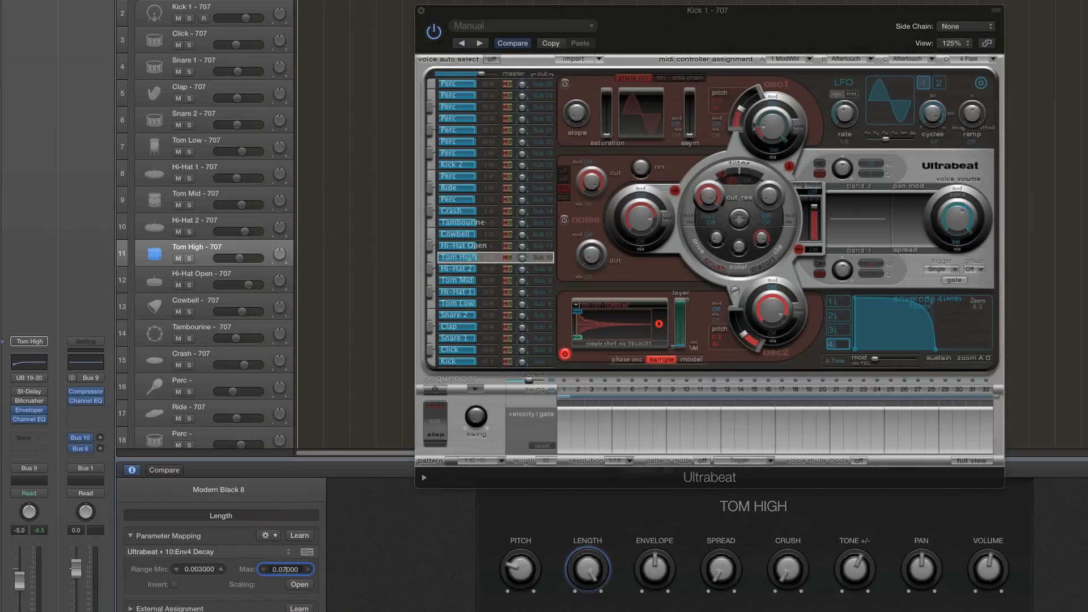
type("1")
key("Return")
Check the Hi-Hat Open voice's envelope 4 decay in Ultrabeat and set the Hi-Hat Open Length mapping maximum to 0.035000.
left_click(243, 271)
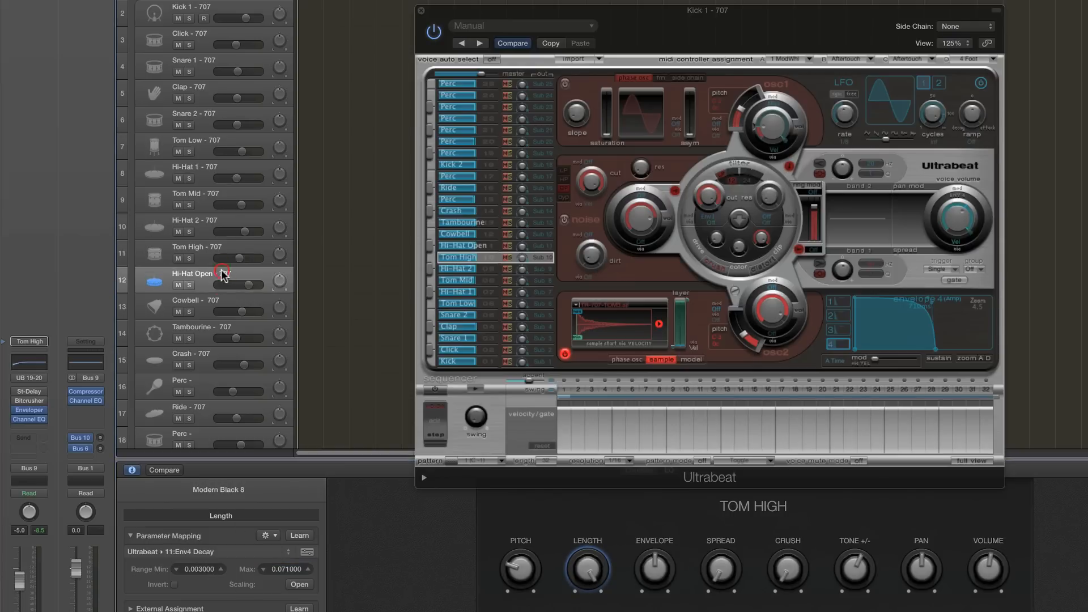
left_click(482, 247)
mouse_move(914, 353)
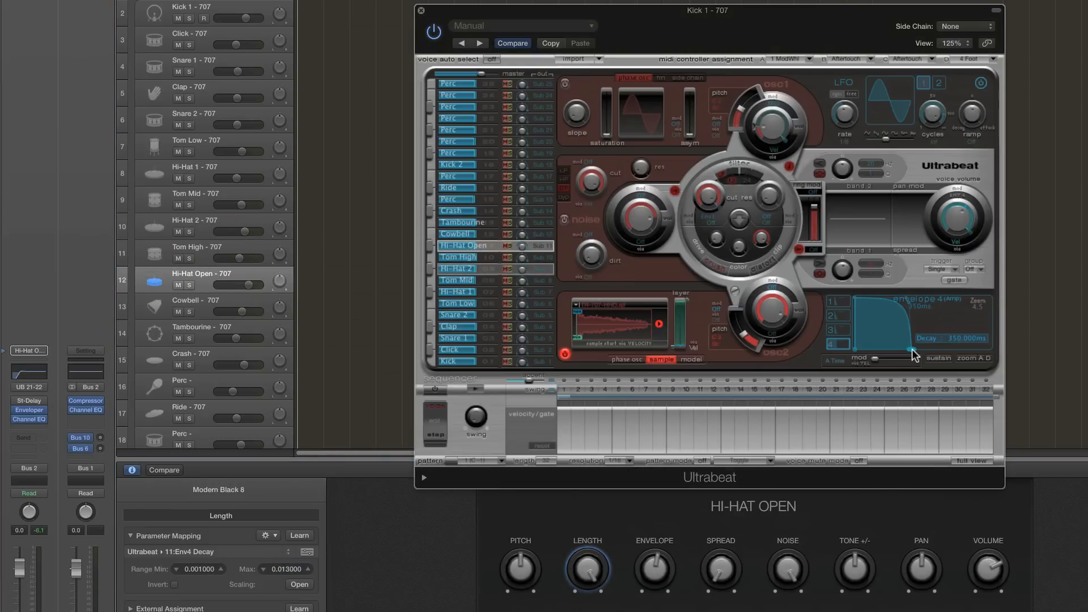
left_click(287, 570)
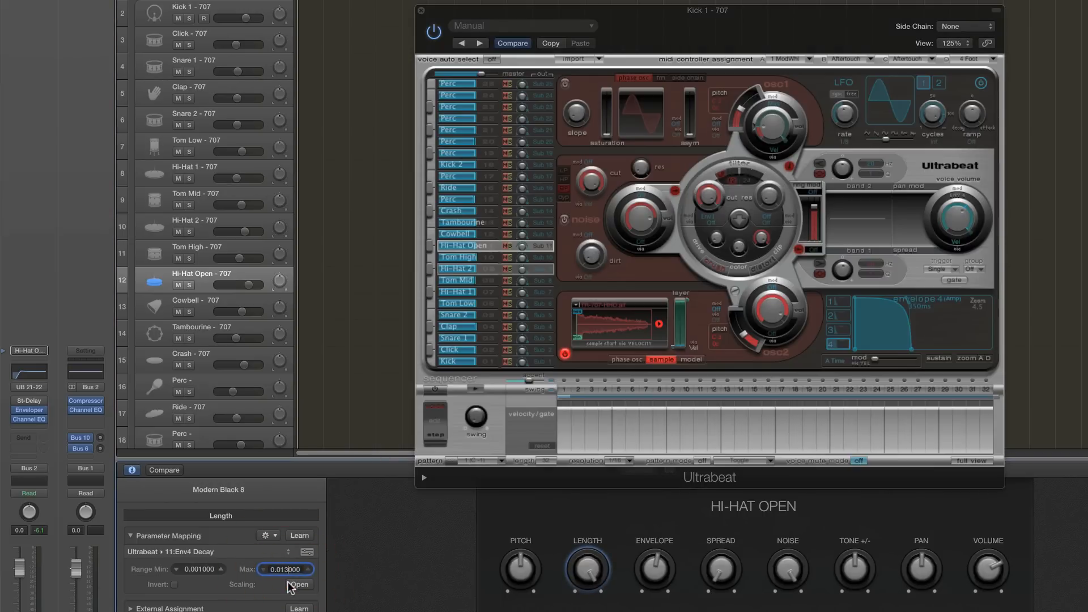
key("BackSpace")
key("BackSpace")
type("35")
key("Return")
Set the Hi-Hat Open Length mapping's range minimum to 0.003000.
left_click(199, 570)
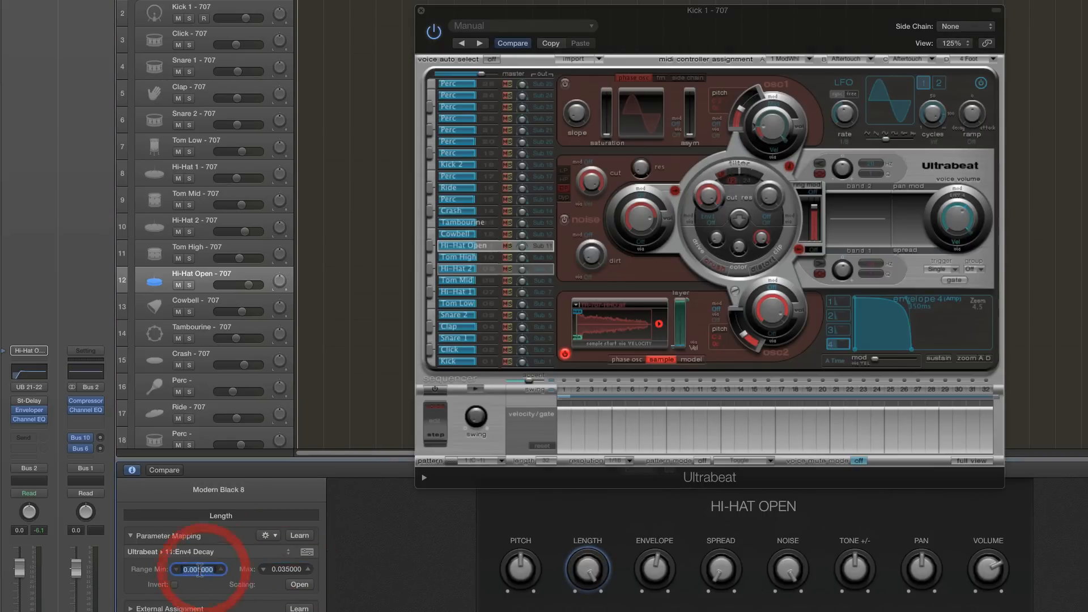
key("BackSpace")
type("3")
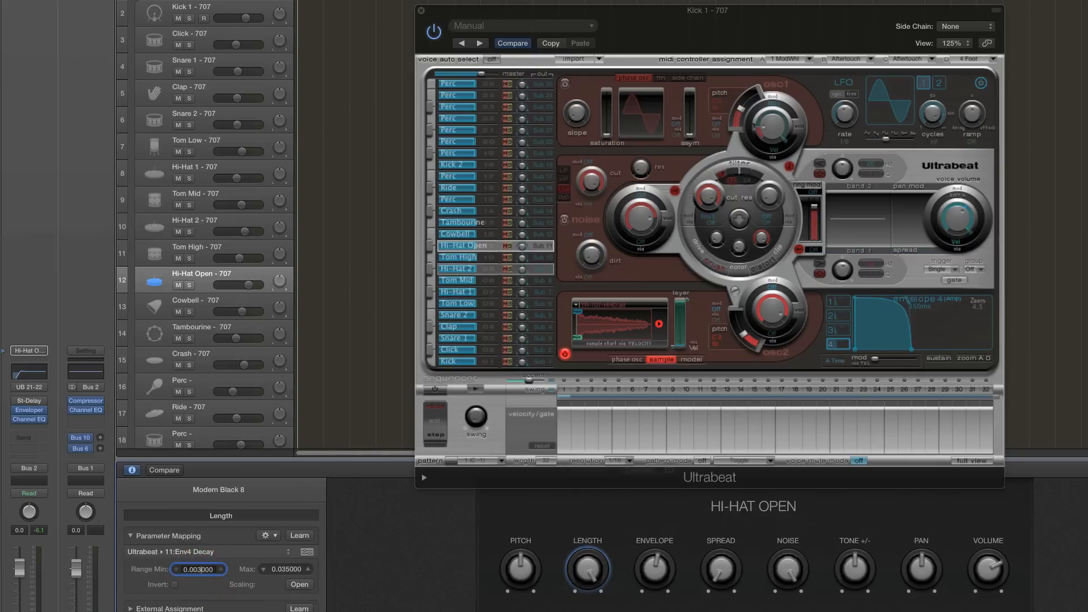
key("Return")
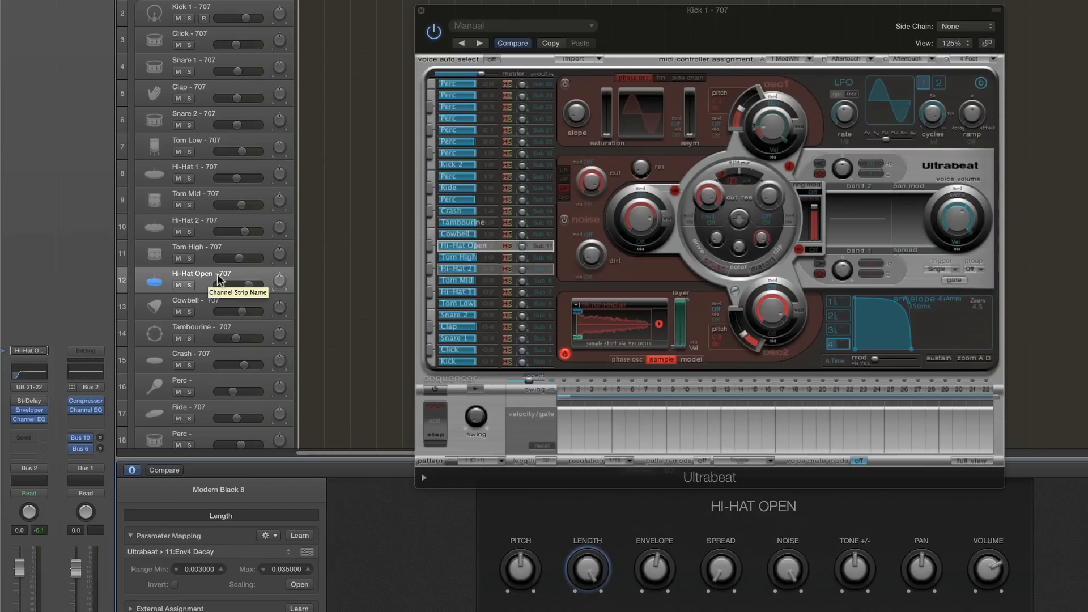
Check the Cowbell voice's envelope 4 decay in Ultrabeat and set the Cowbell Length mapping maximum to 0.018000.
left_click(210, 307)
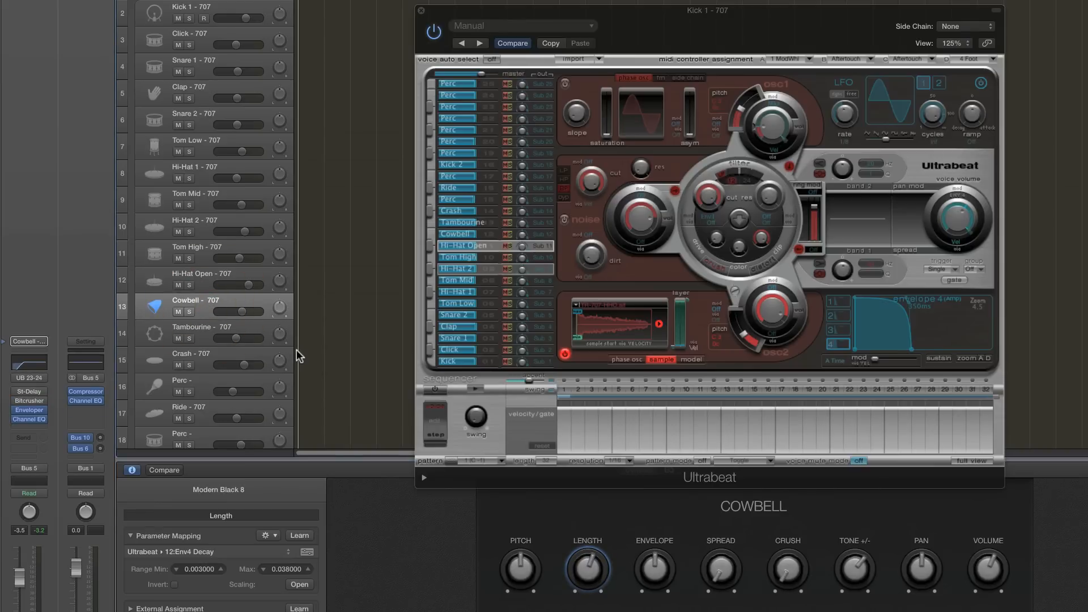
left_click(483, 232)
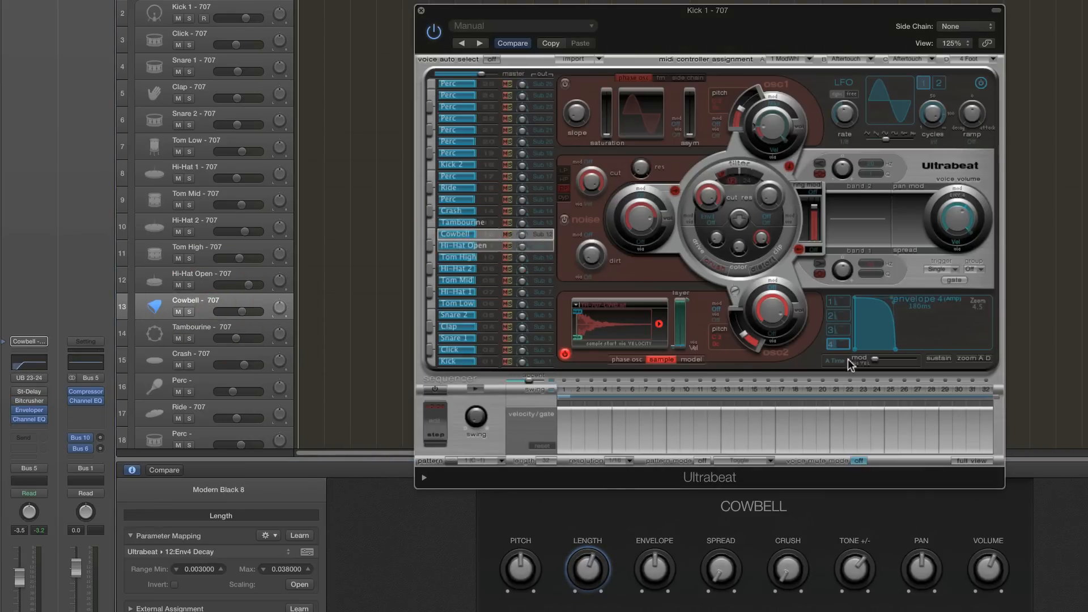
mouse_move(896, 348)
left_click(288, 570)
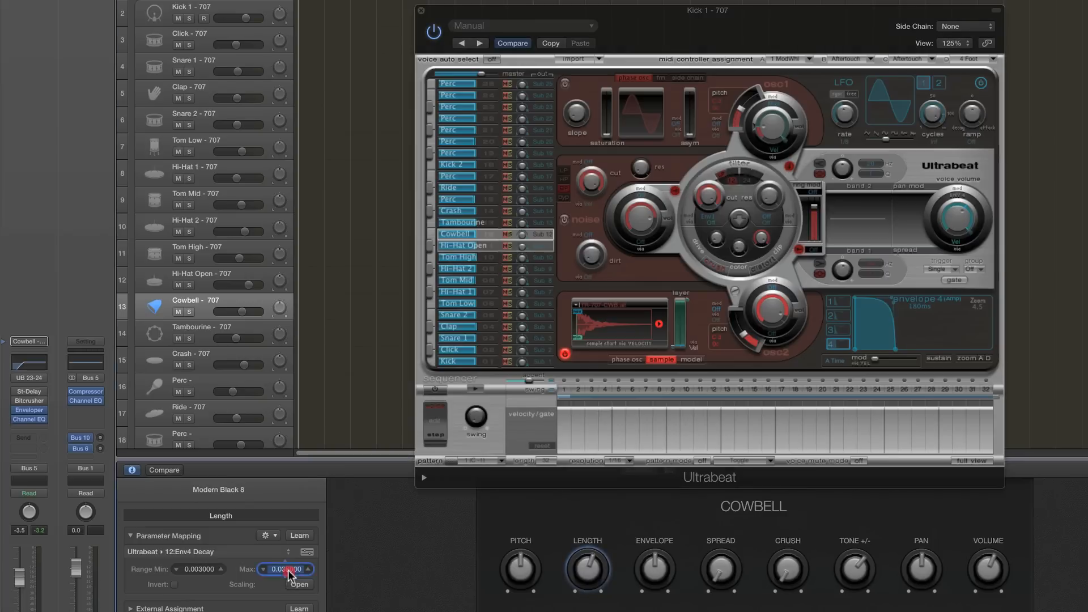
key("BackSpace")
key("BackSpace")
type("18")
key("Return")
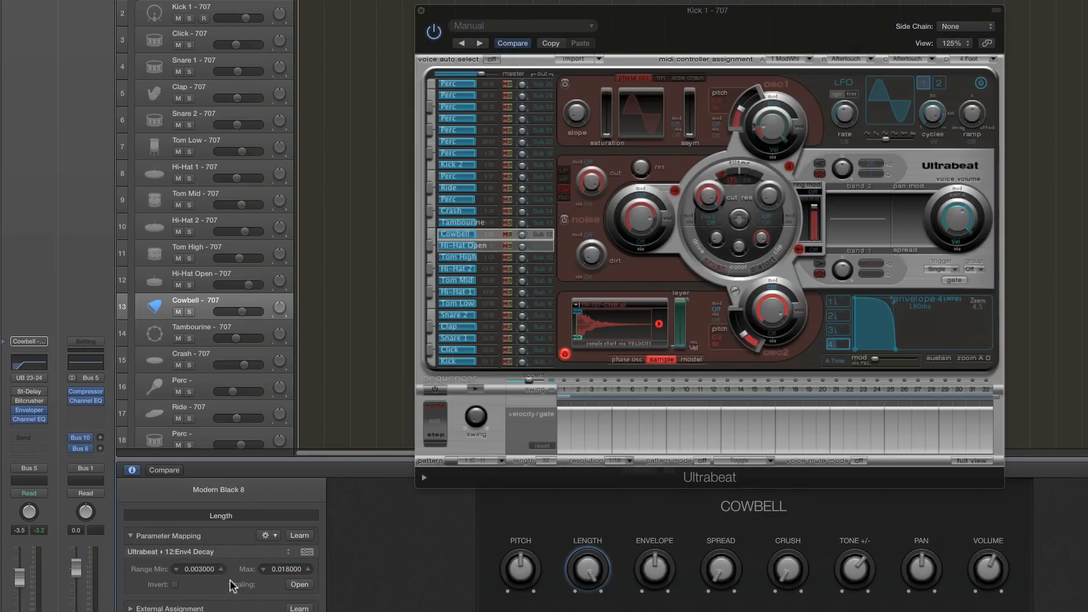
Check the Tambourine voice's envelope 4 decay in Ultrabeat and set the Tambourine Length mapping maximum to 0.026000.
left_click(206, 328)
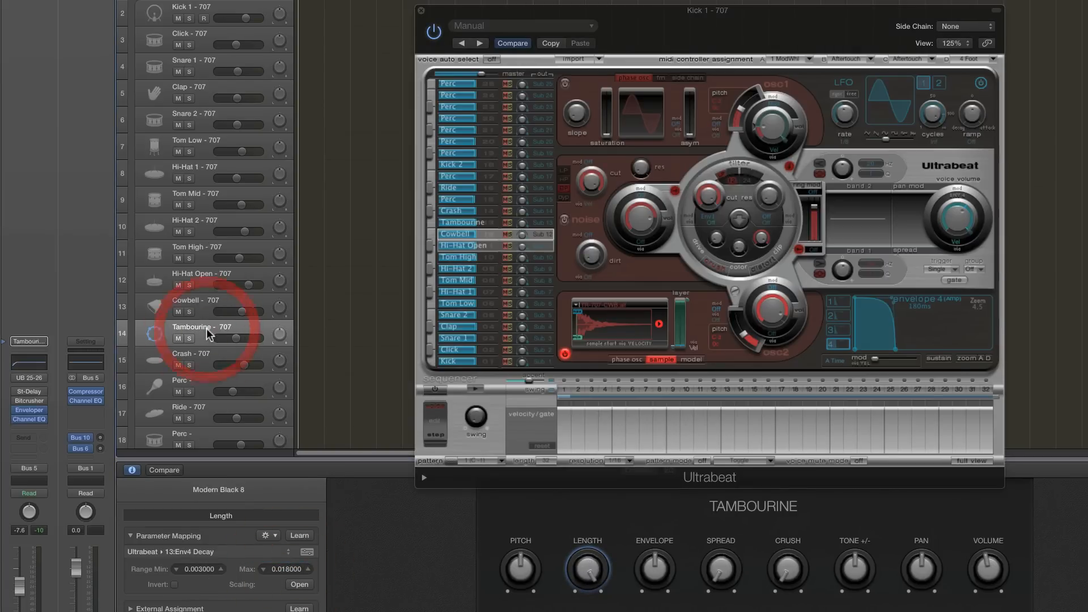
left_click(489, 222)
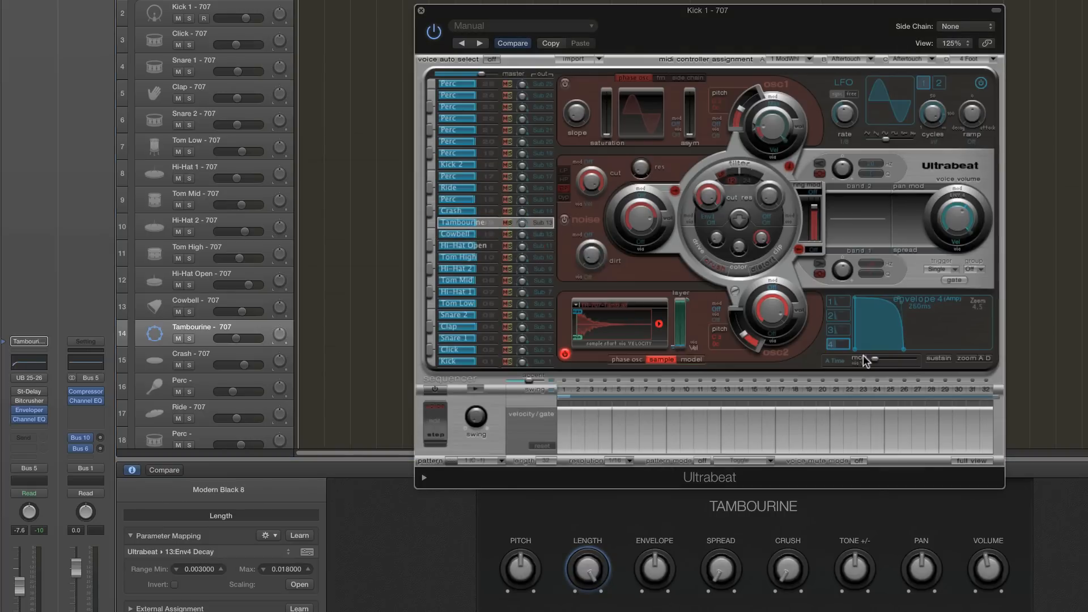
mouse_move(903, 350)
left_click(286, 570)
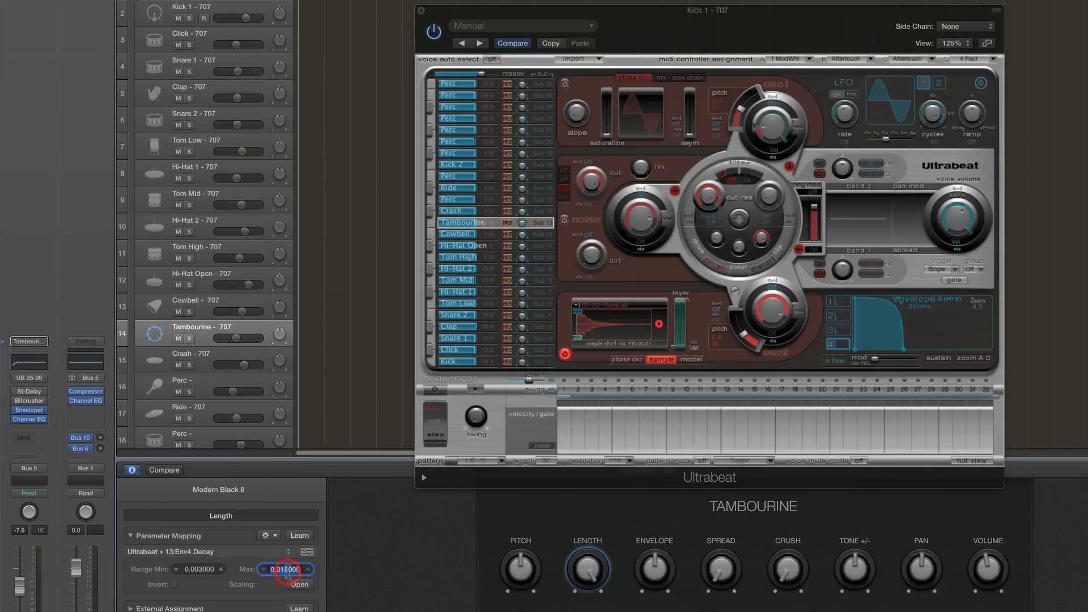
type("0.026")
key("Return")
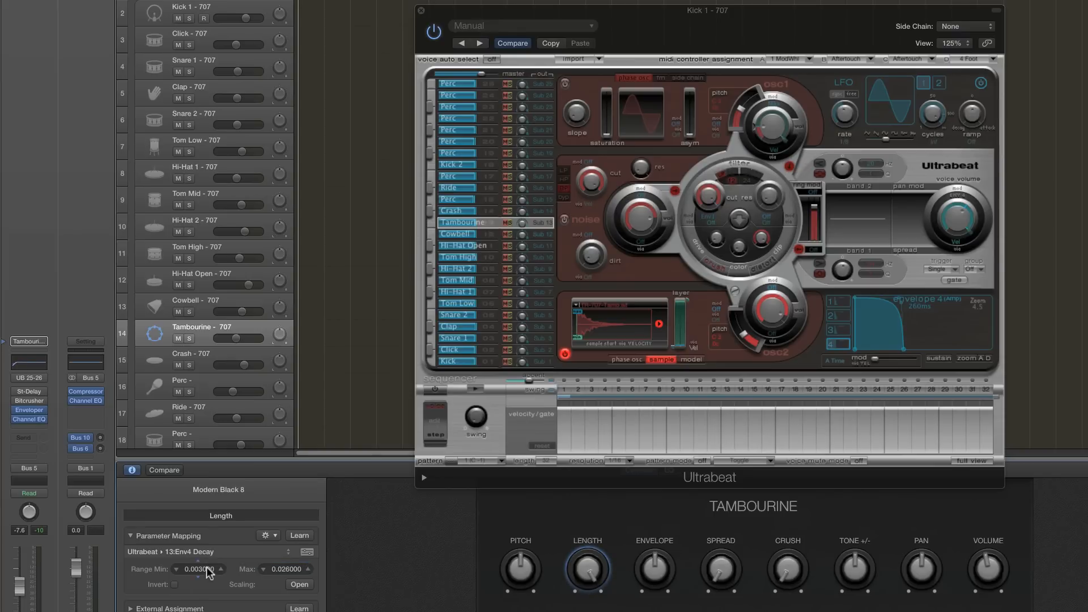
Check the Crash voice's envelope 4 decay in Ultrabeat and set the Crash Length mapping maximum to 0.150000.
left_click(199, 360)
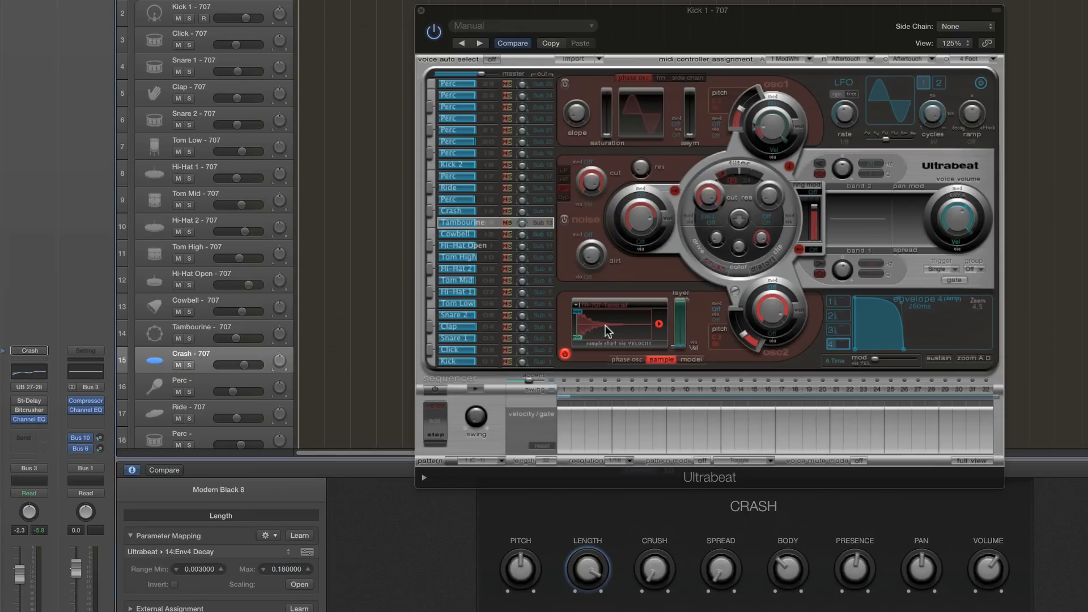
left_click(491, 212)
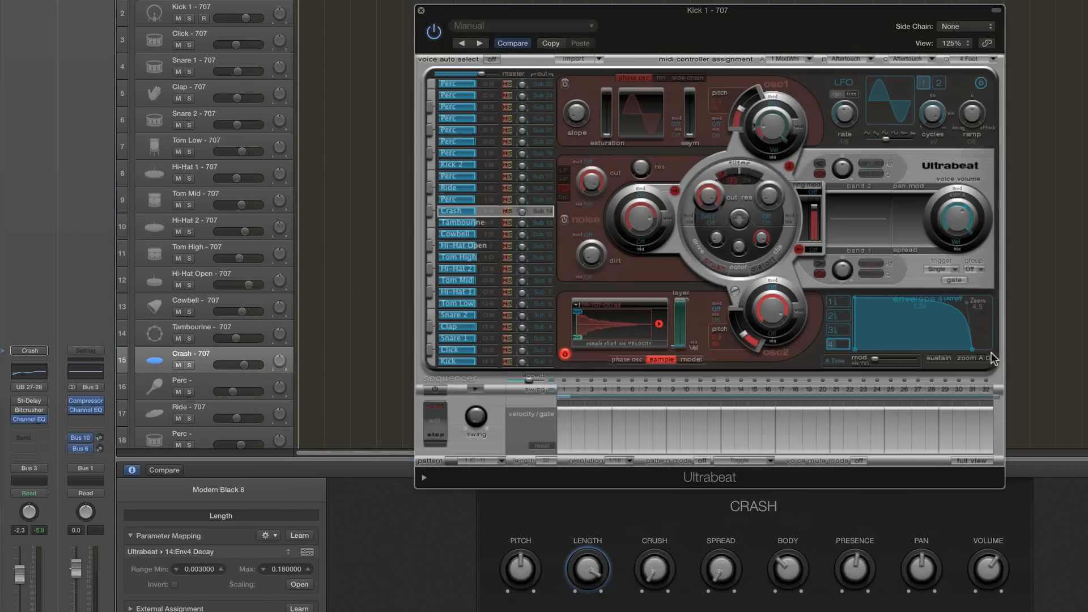
mouse_move(971, 349)
left_click(283, 570)
key("BackSpace")
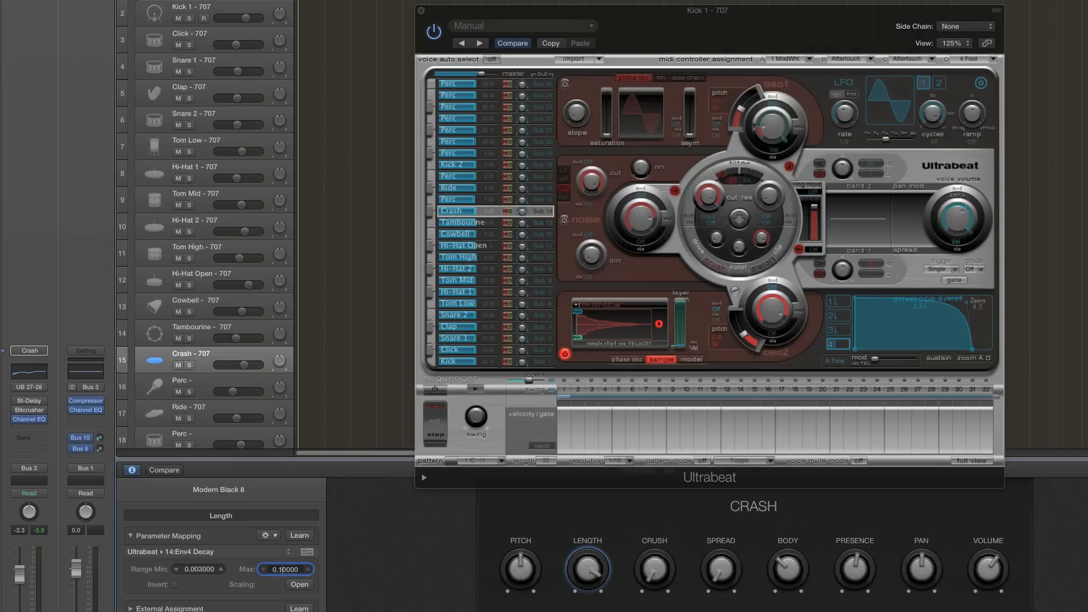
type("5")
key("Return")
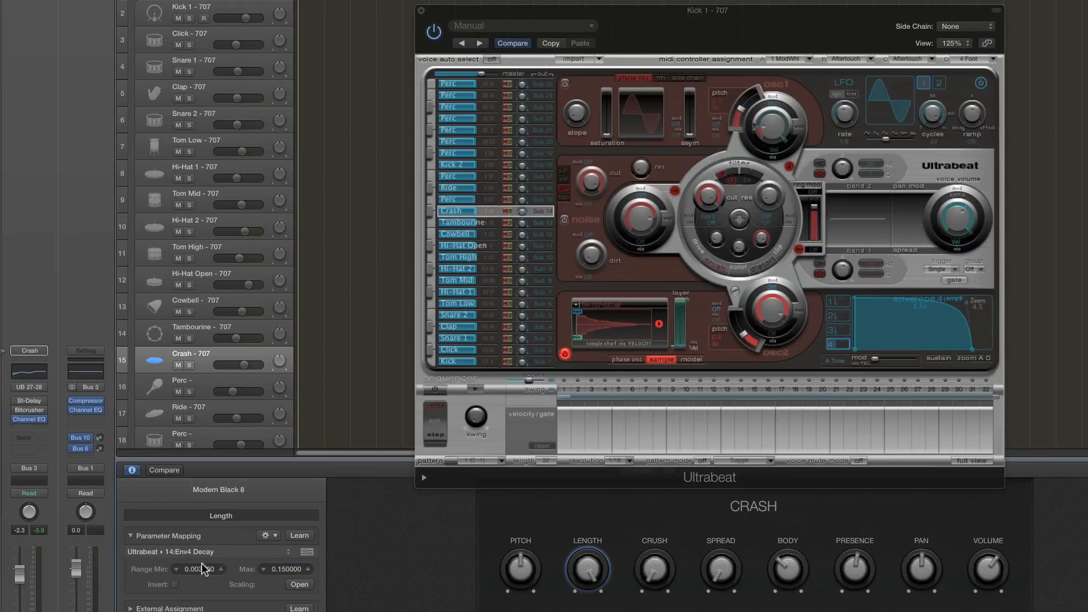
Check the Ride voice's envelope 4 decay in Ultrabeat and set the Ride Length mapping maximum to 0.130000.
left_click(198, 382)
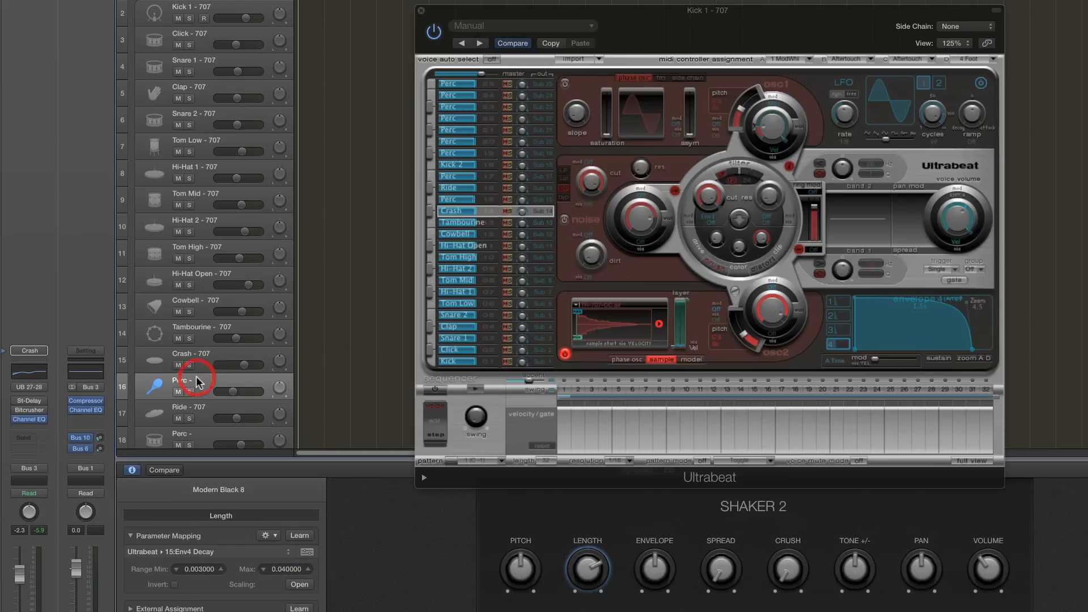
scroll(212, 379, "down", 2)
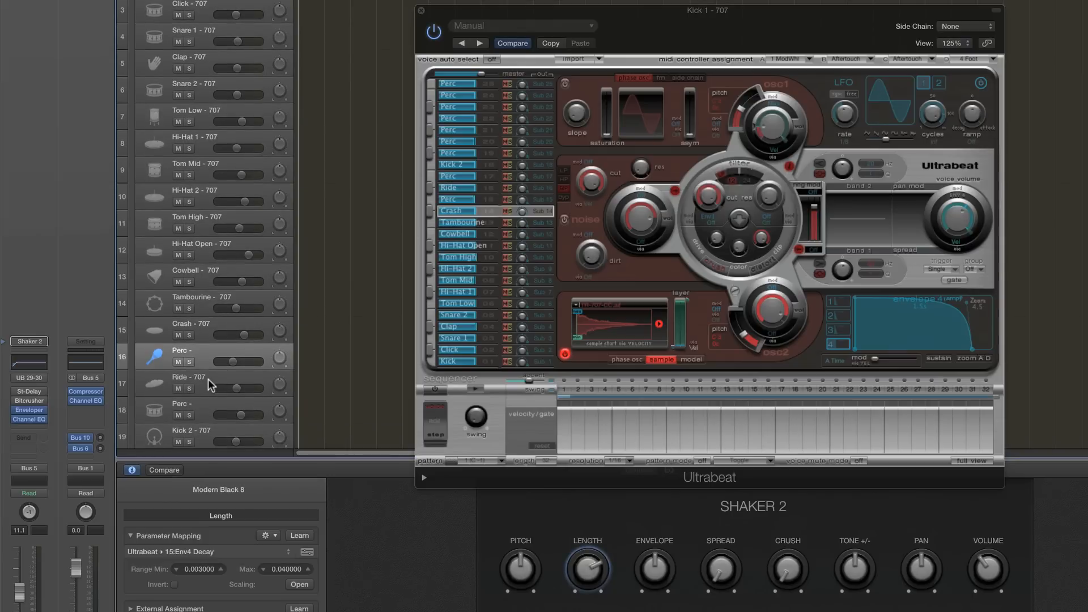
left_click(208, 379)
left_click(485, 187)
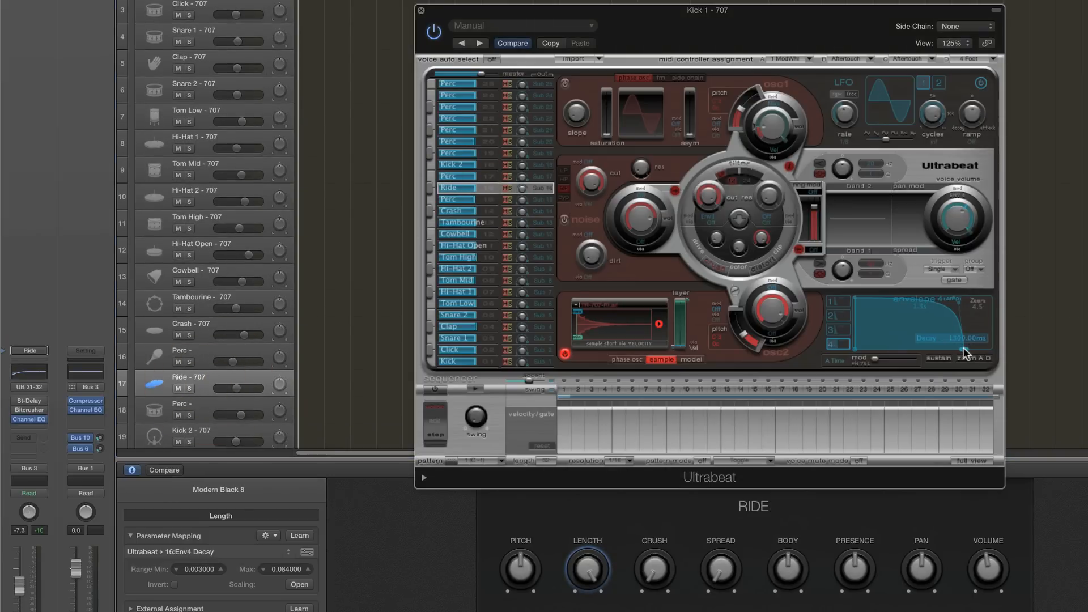
left_click(287, 570)
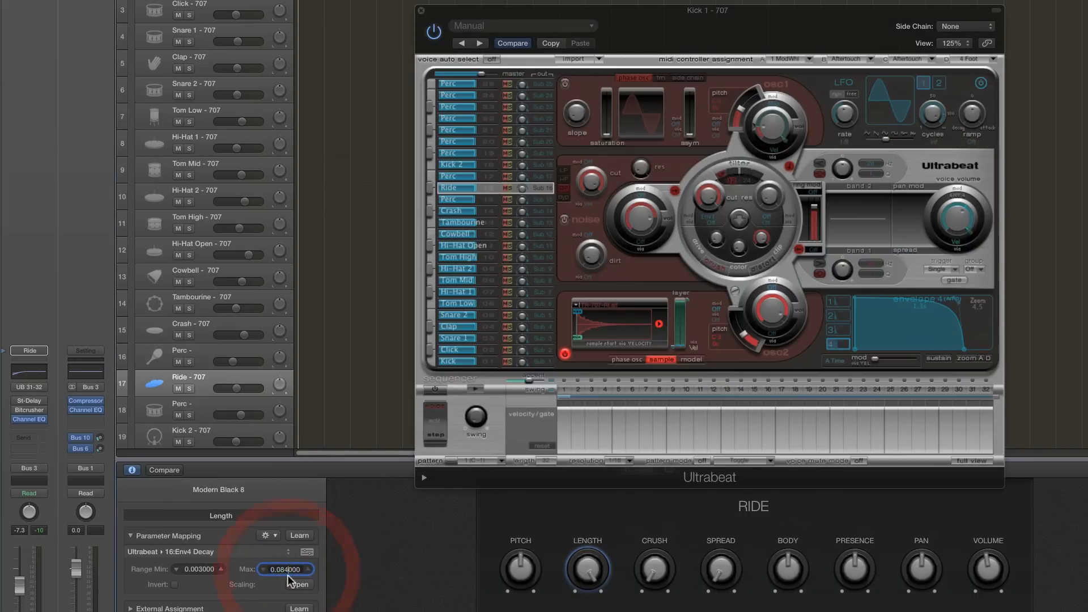
key("BackSpace")
type("0")
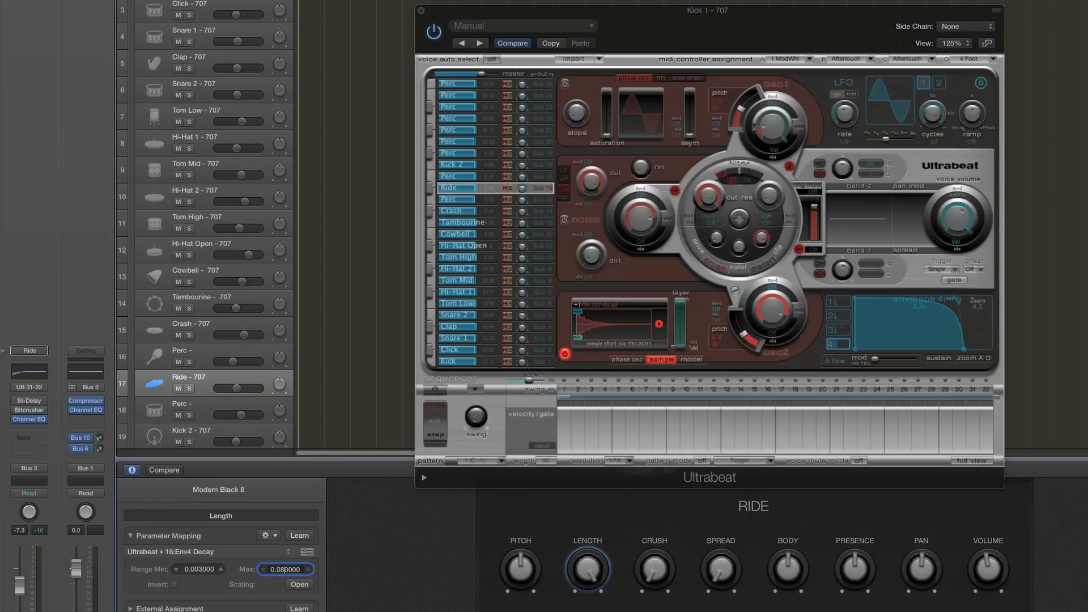
key("BackSpace")
key("BackSpace")
type("13")
key("Return")
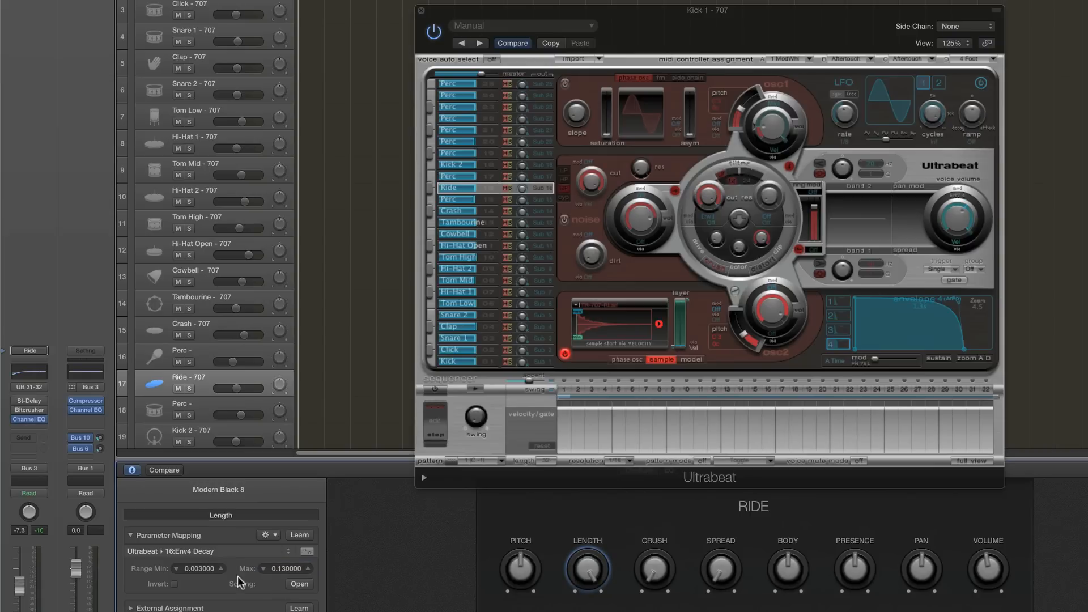
Check the Kick 2 voice's envelope 4 decay in Ultrabeat and set the Kick 2 Length mapping maximum to 0.012000.
left_click(221, 402)
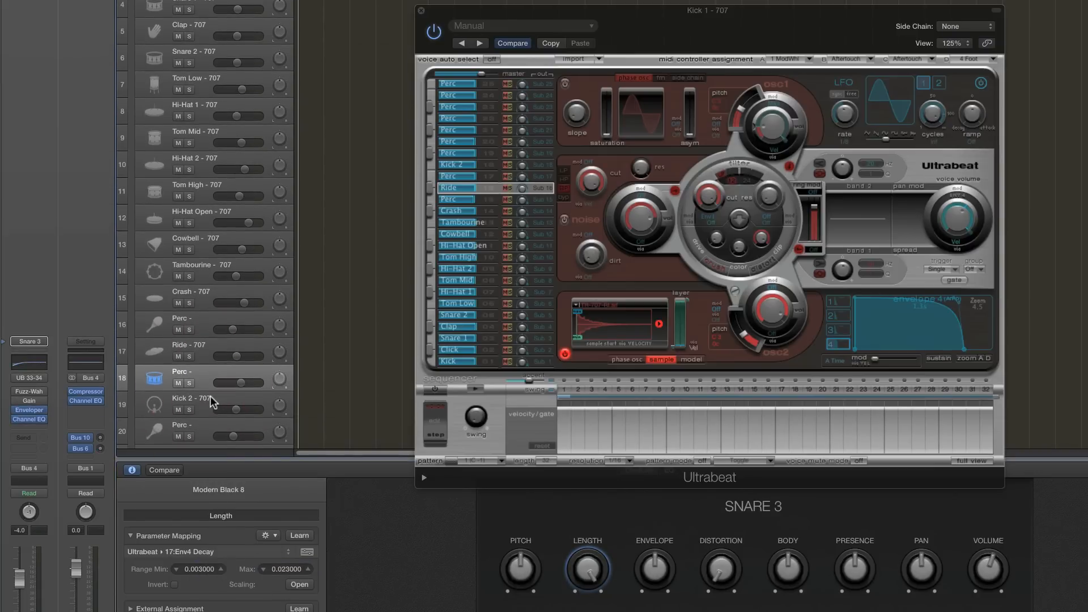
left_click(210, 395)
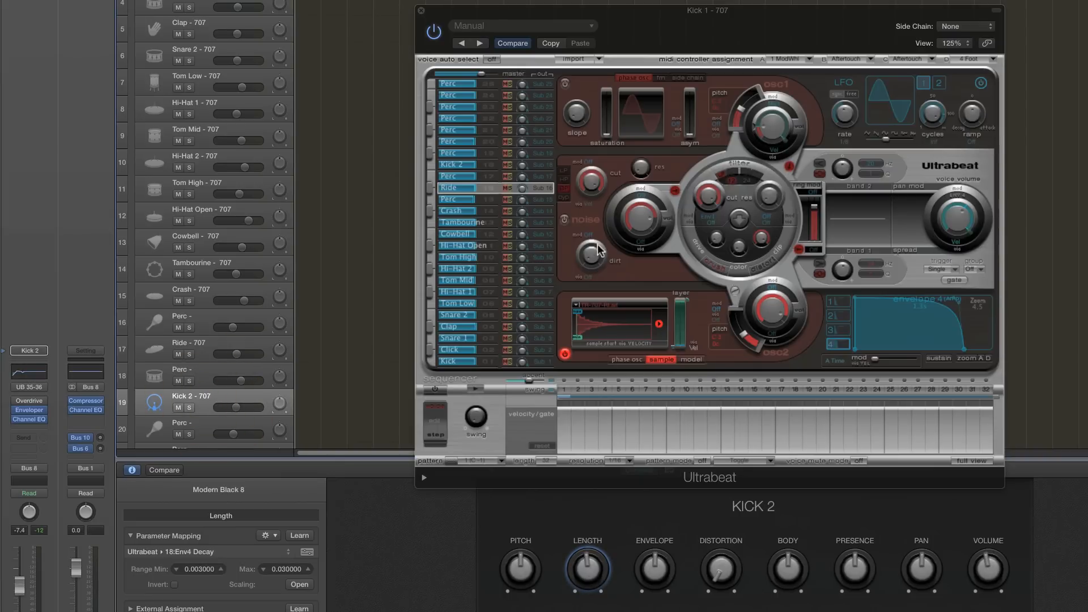
left_click(483, 165)
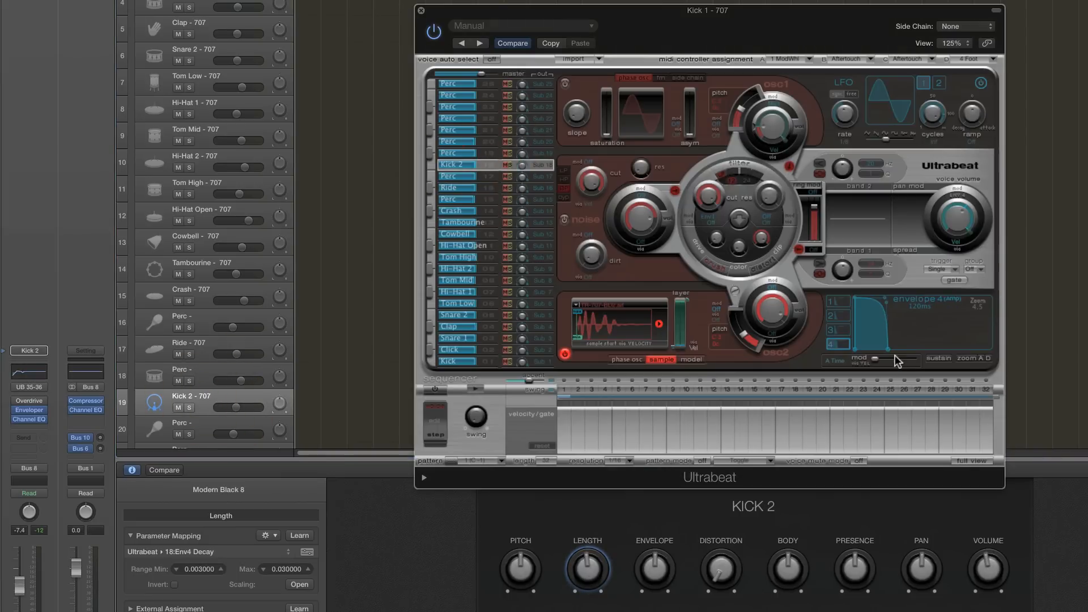
mouse_move(887, 350)
left_click(289, 569)
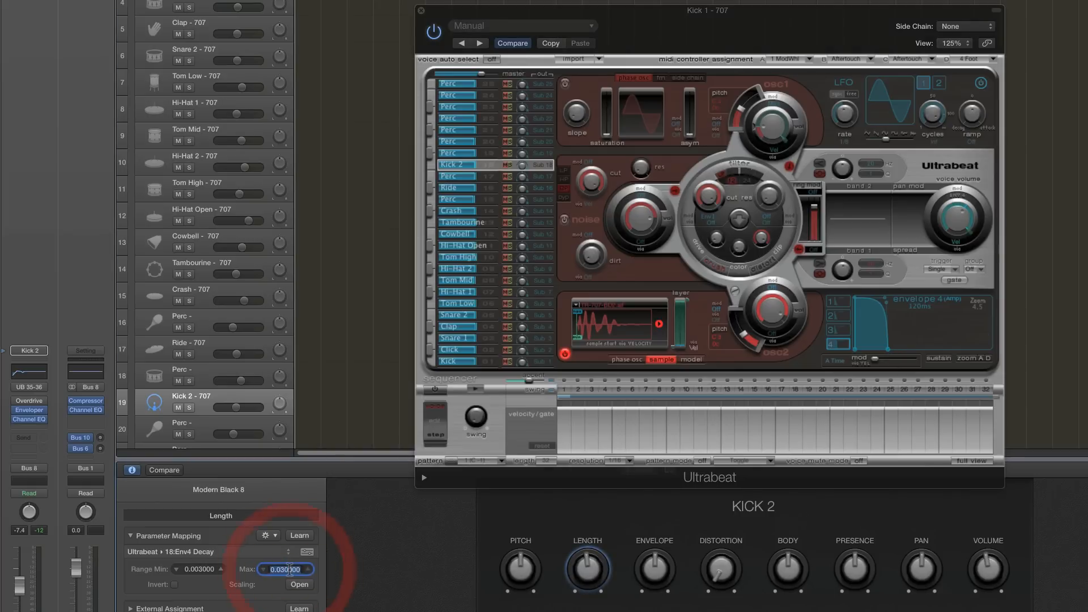
left_click(285, 569)
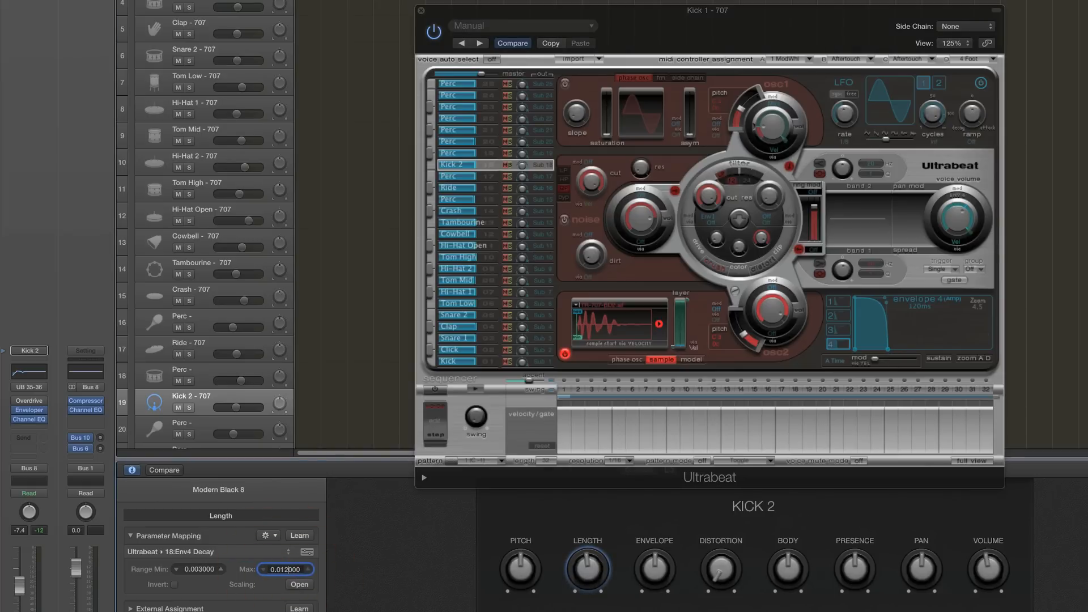
key("Return")
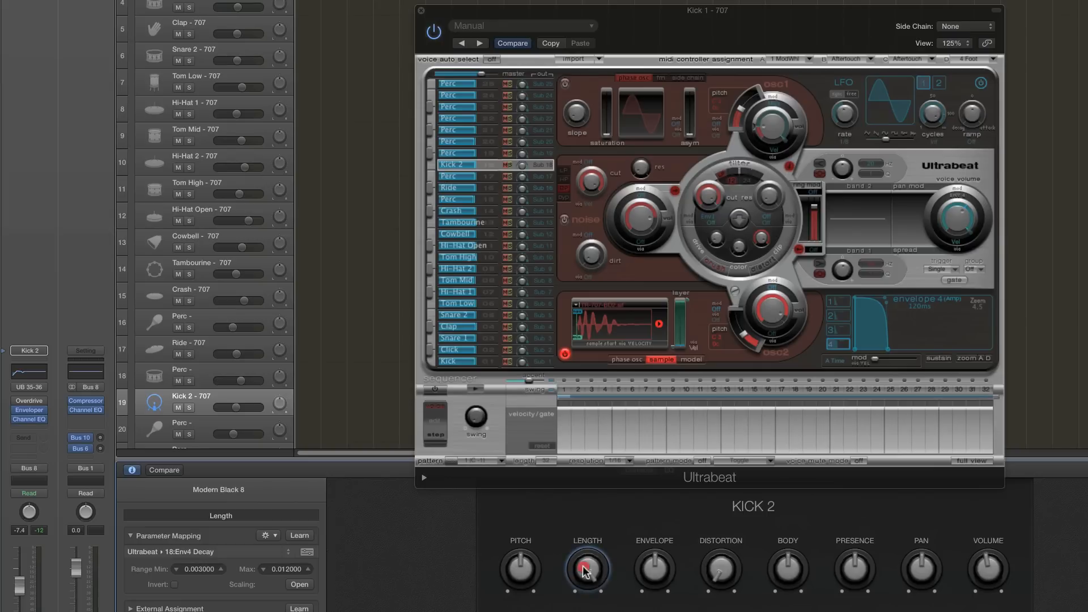
Sweep the Kick 2 Length knob to test its range against the Ultrabeat envelope 4 decay, ending at full length.
left_click_drag(587, 575, 573, 516)
mouse_move(882, 347)
left_click_drag(587, 573, 580, 467)
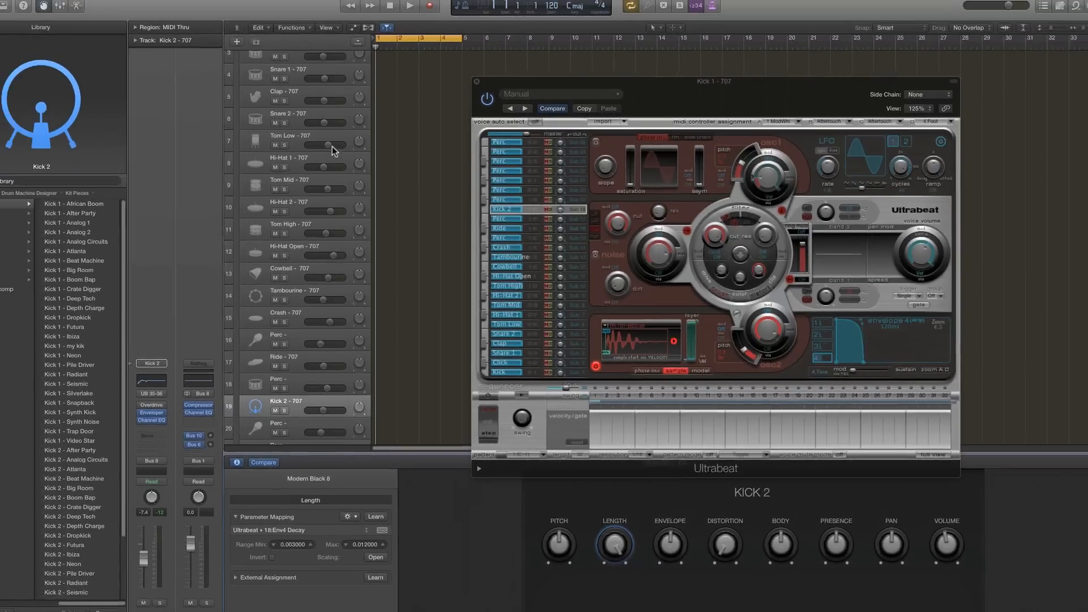
Hide the Smart Controls along with their parameter mapping inspector.
scroll(240, 86, "up", 3)
scroll(351, 165, "up", 2)
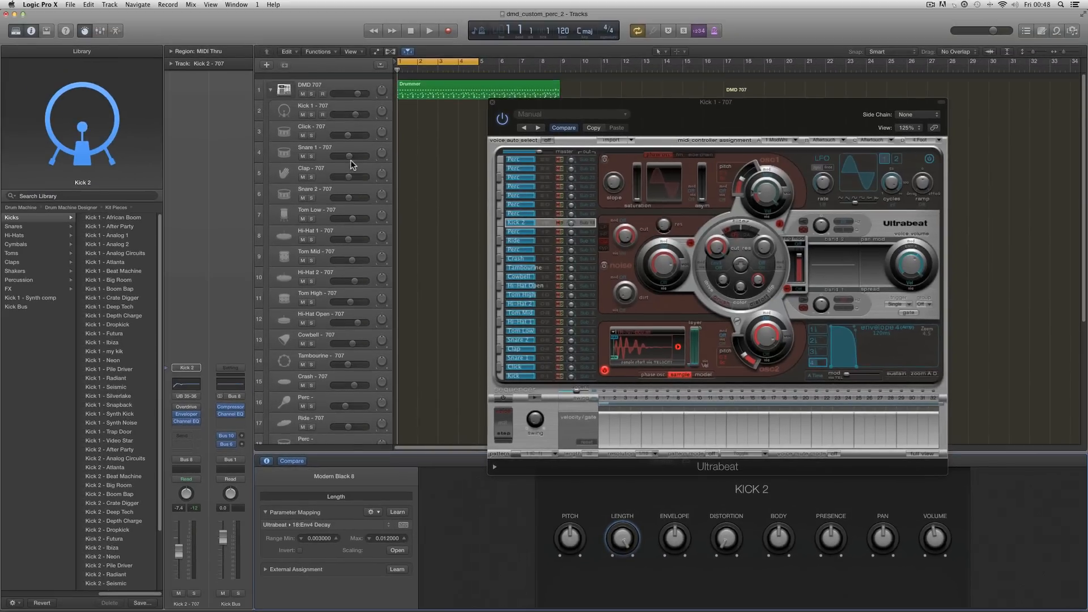
left_click(265, 461)
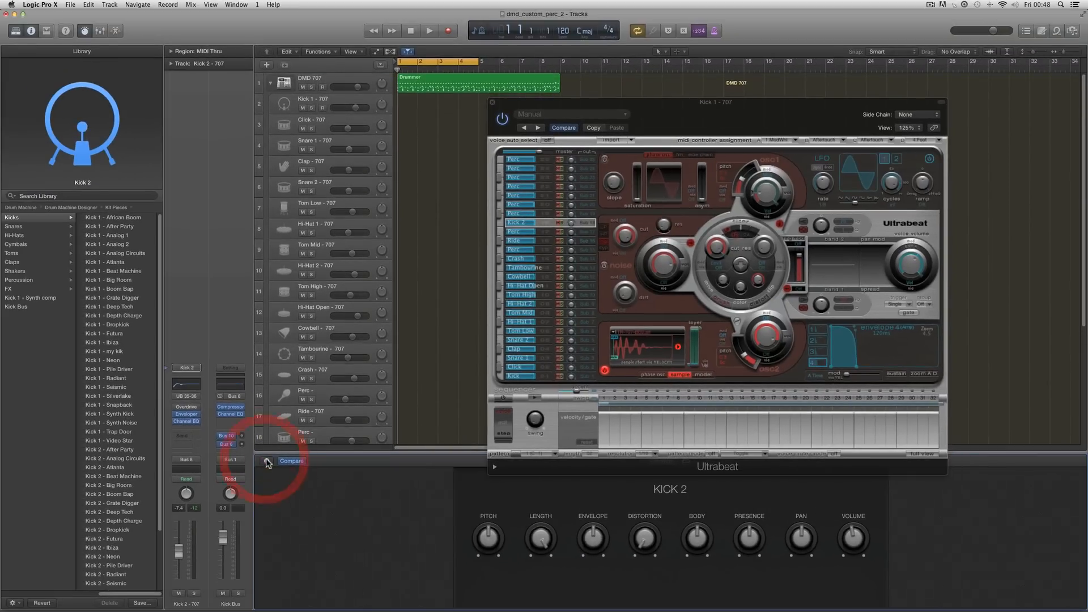
left_click(85, 32)
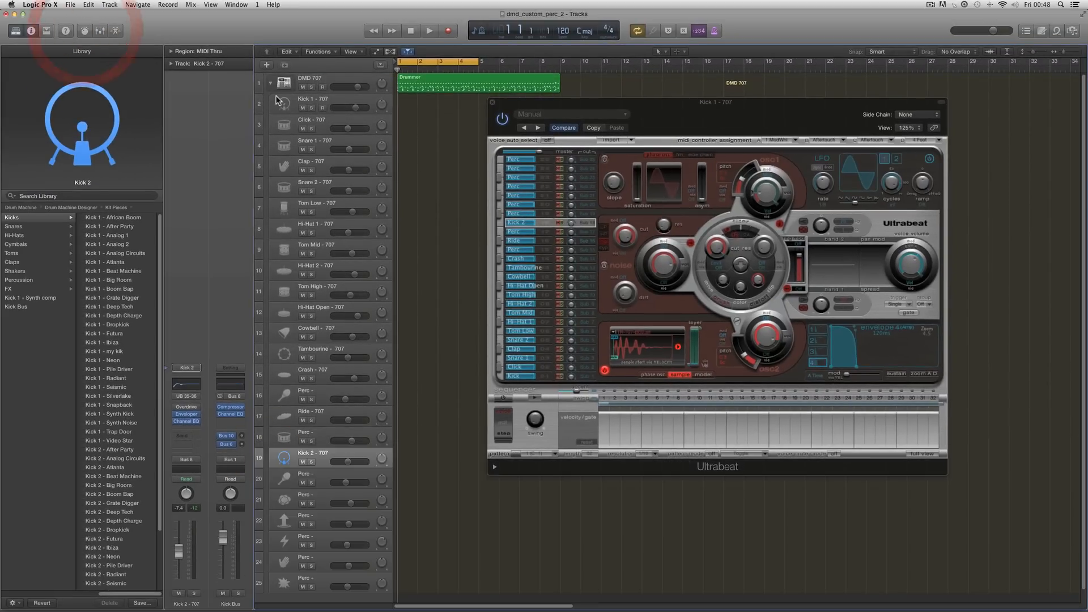
Collapse the DMD 707 track stack and close the Ultrabeat window.
left_click(271, 82)
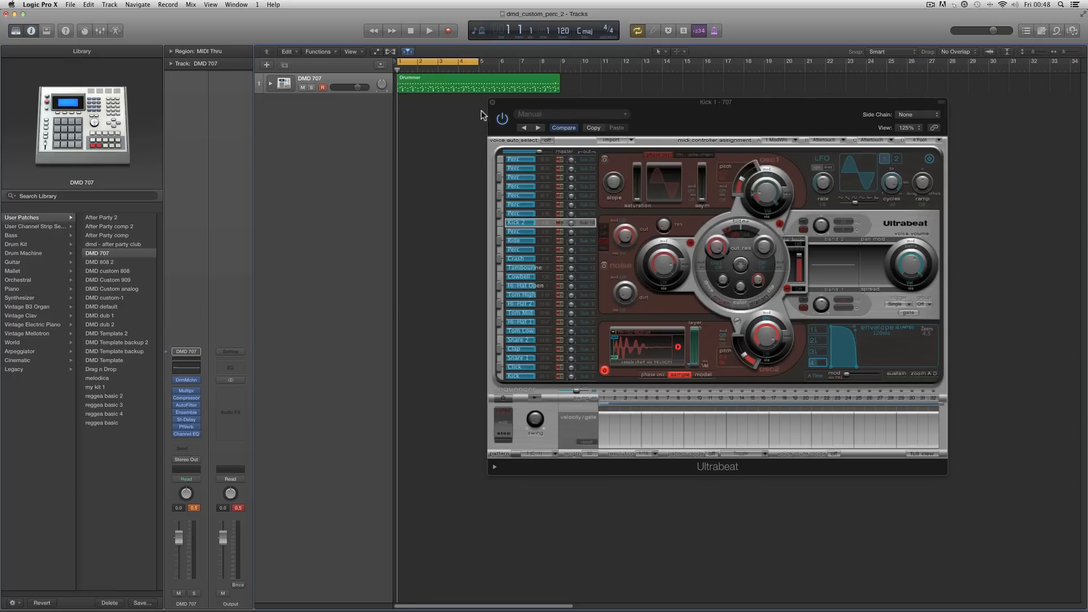
left_click_drag(520, 104, 480, 161)
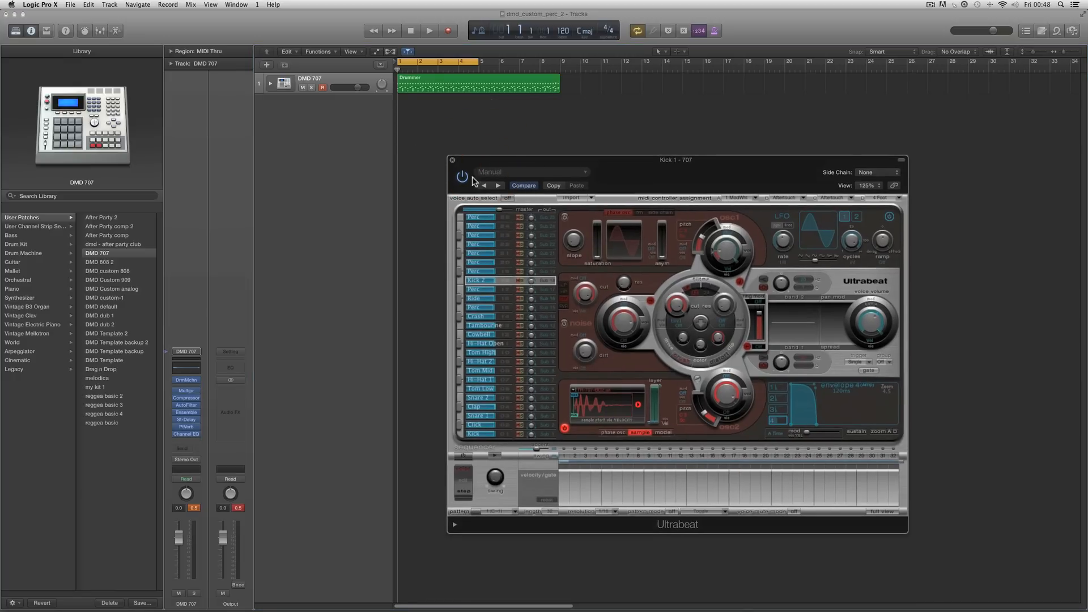
left_click(452, 161)
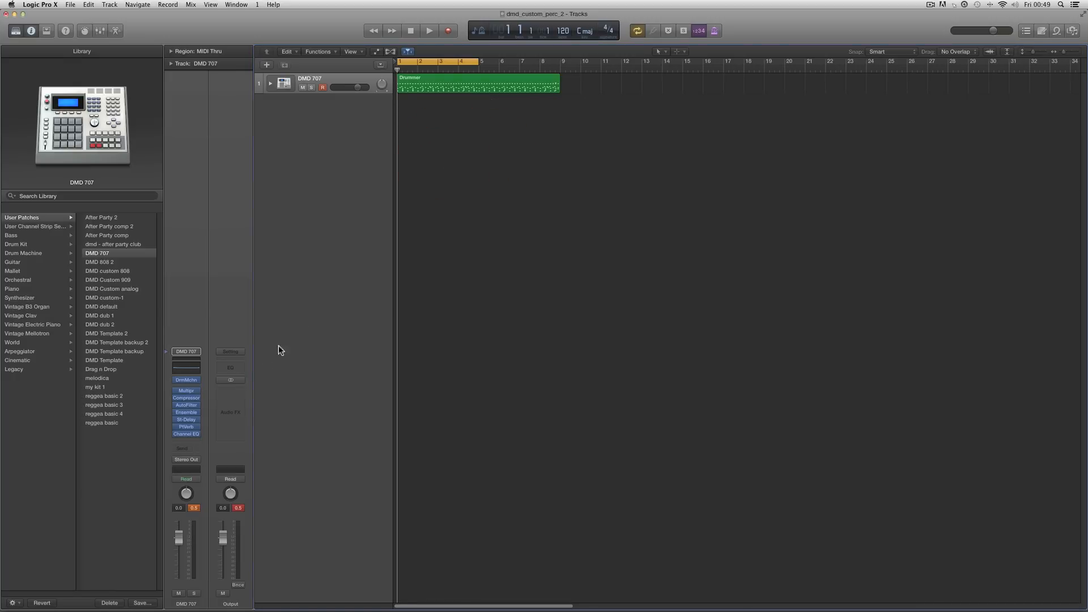
Open Drum Machine Designer on the DMD 707 track, audition the Kick 1, Snare 1 and Click pads, and close it.
left_click(187, 382)
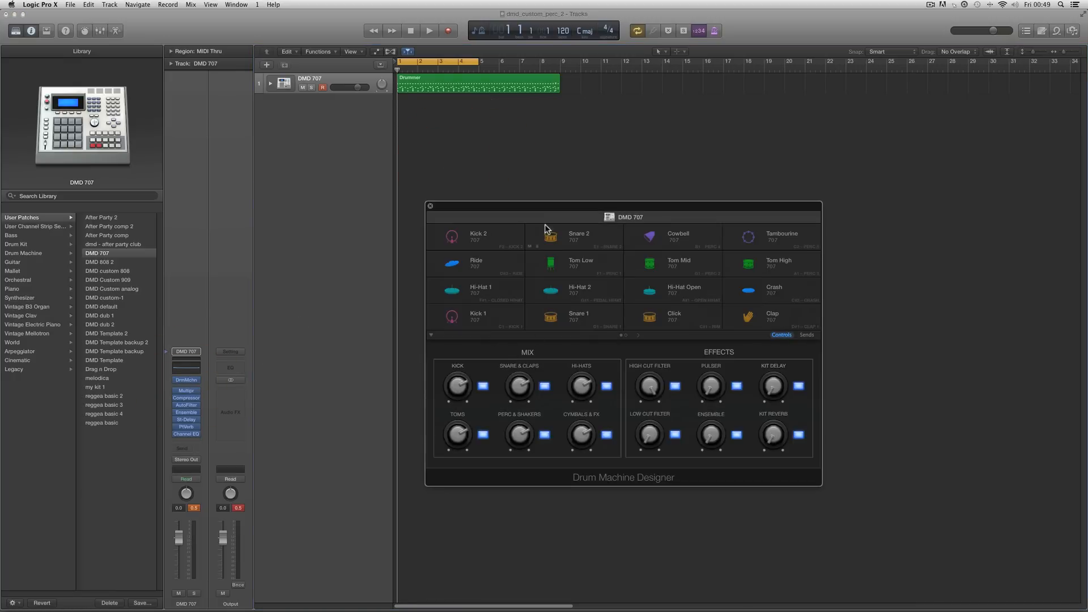
left_click_drag(540, 213, 553, 222)
left_click(493, 330)
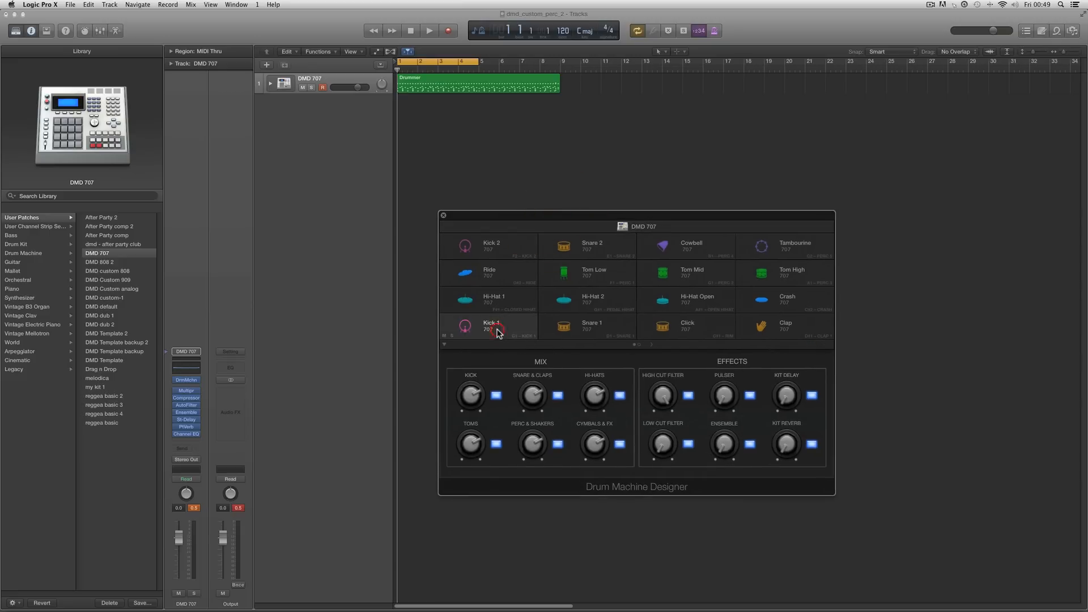
left_click(577, 327)
left_click(657, 332)
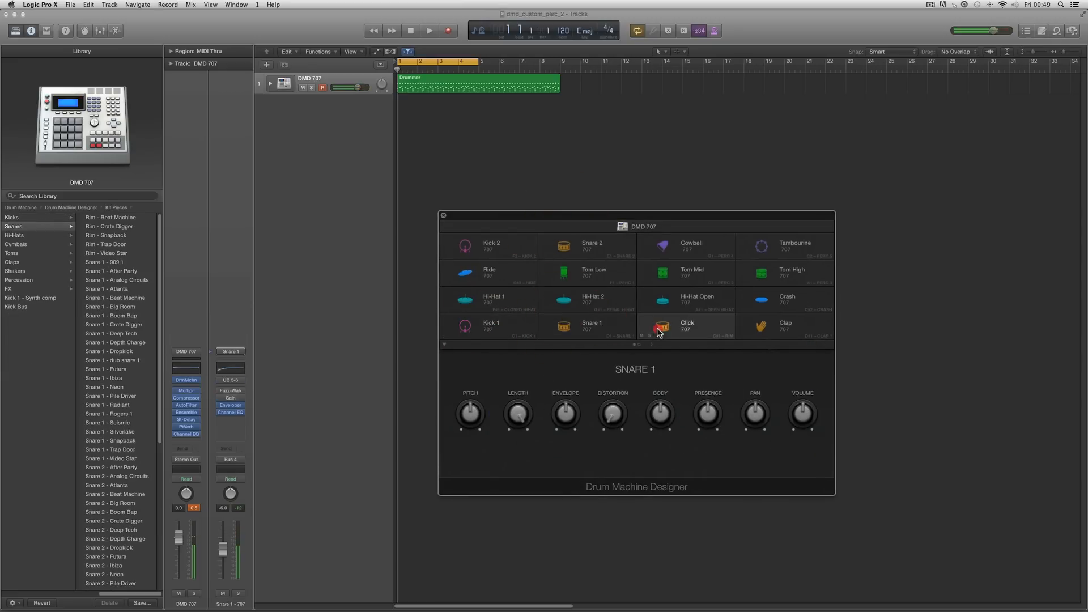
left_click(443, 215)
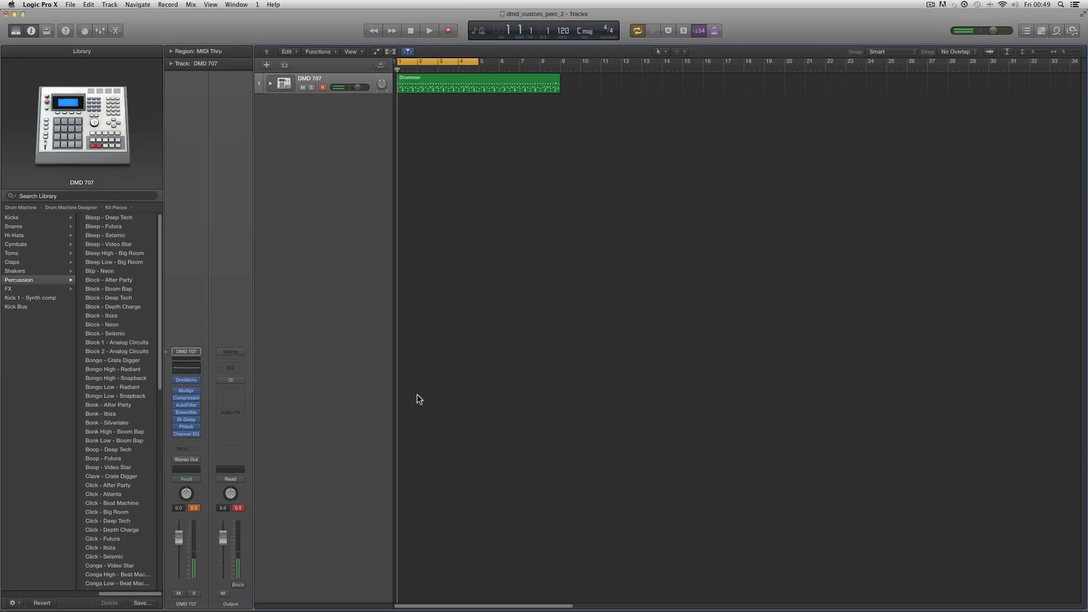
Save the kit as the patch DMD 707, replacing the existing patch of that name.
left_click(141, 603)
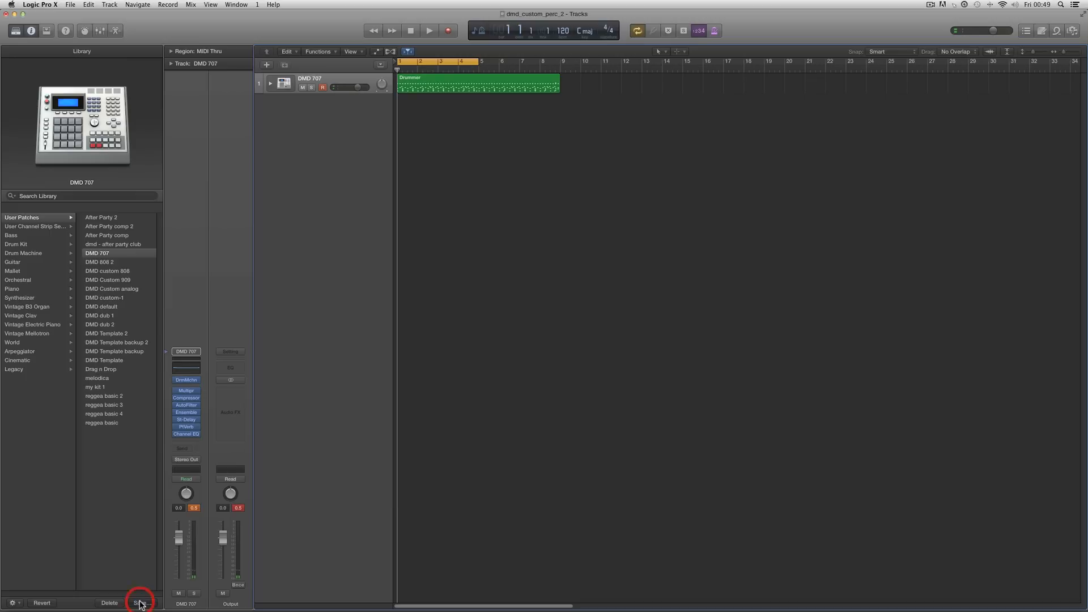
left_click_drag(485, 82, 527, 166)
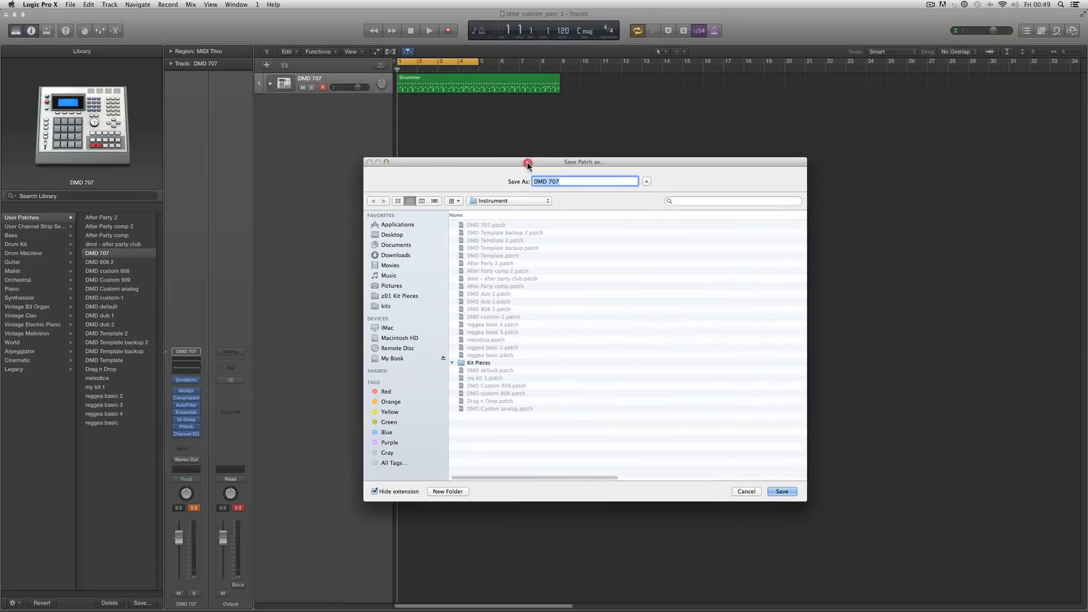
left_click(559, 181)
left_click(782, 492)
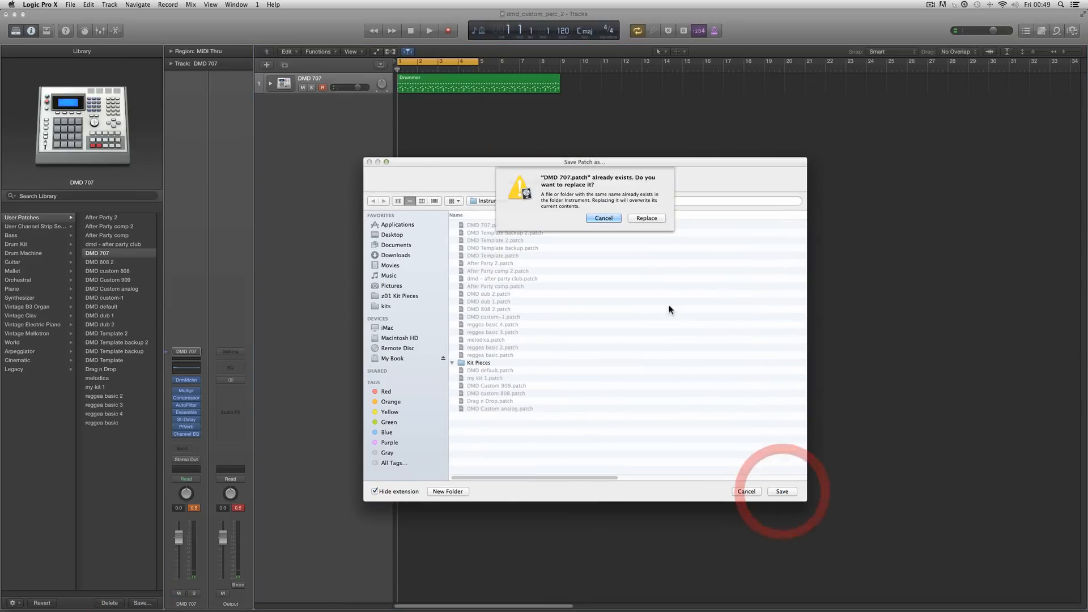
left_click(650, 221)
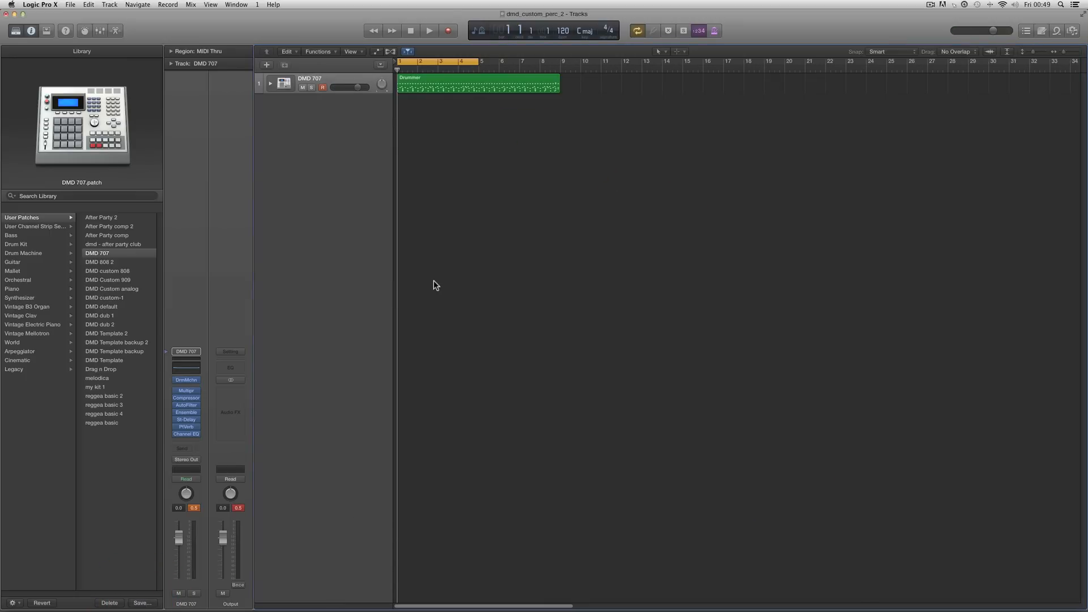
Reopen Drum Machine Designer, audition the kick, snare, click, clap, crash, hi-hat and Tom Low pads, and briefly play the Drummer region.
left_click(187, 380)
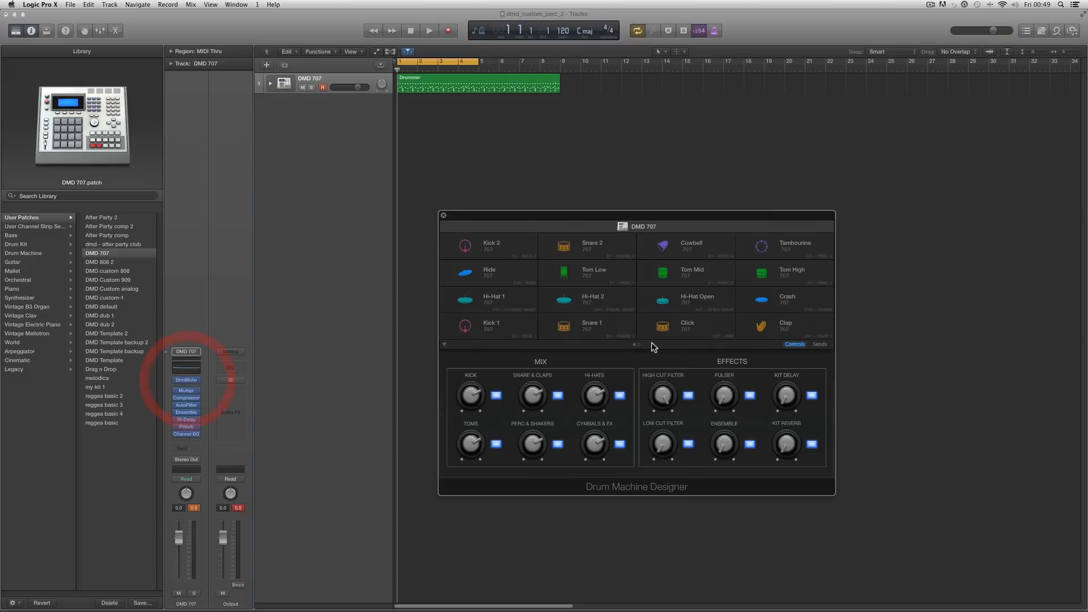
left_click_drag(614, 218, 611, 229)
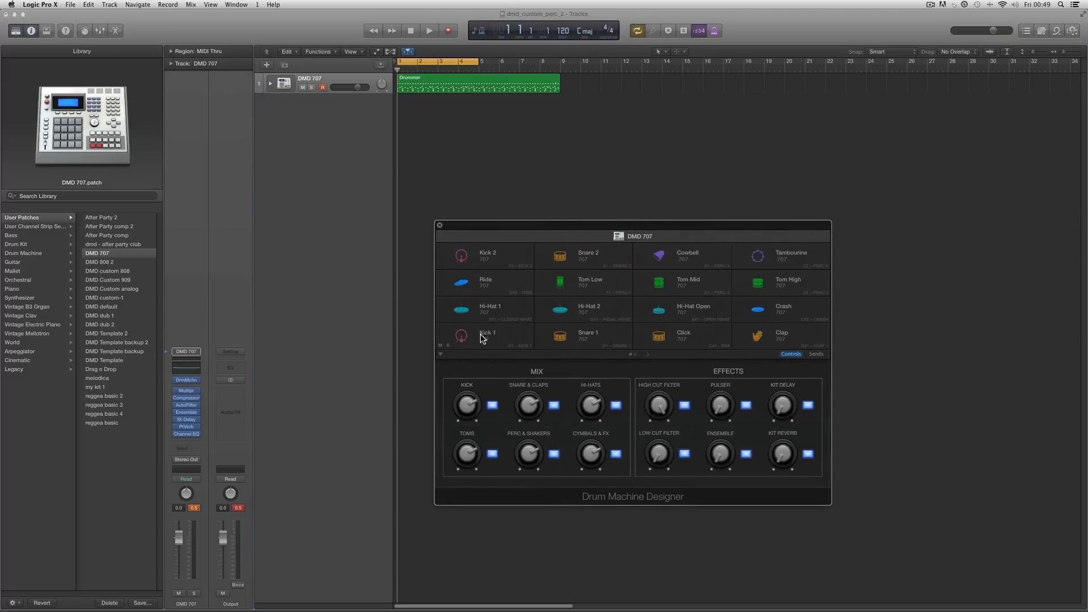
left_click(478, 332)
left_click(566, 335)
left_click(658, 339)
left_click(742, 335)
left_click(755, 312)
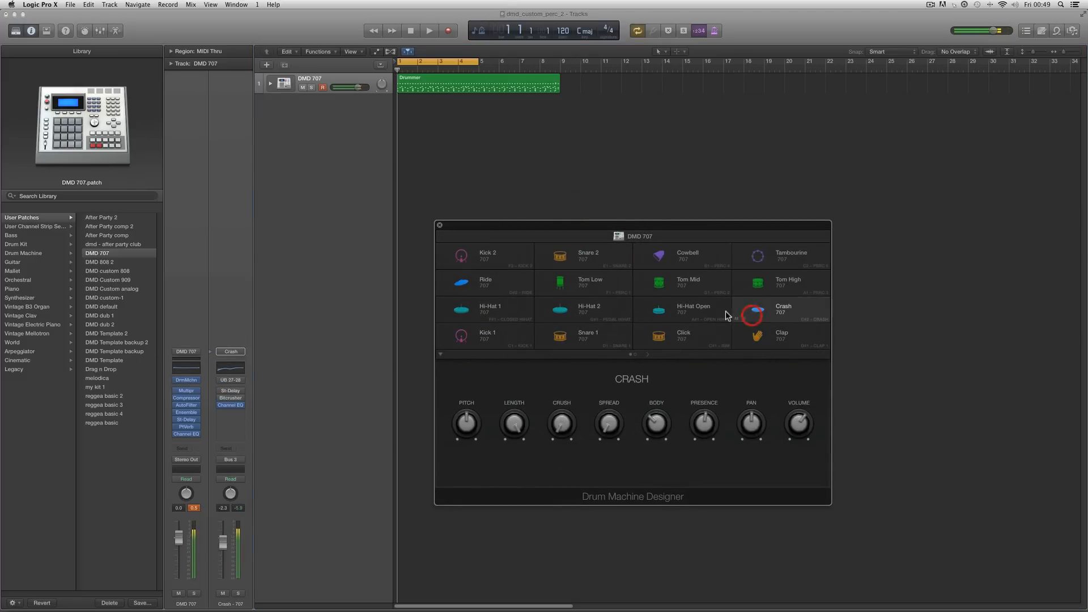
left_click(699, 309)
left_click(579, 313)
left_click(484, 309)
left_click(569, 280)
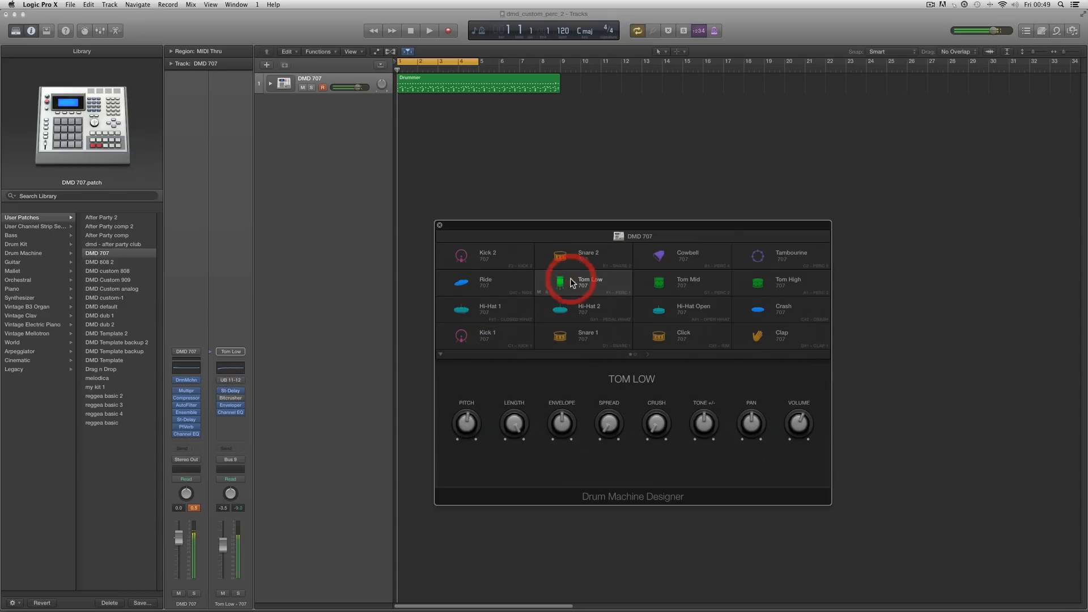
key("space")
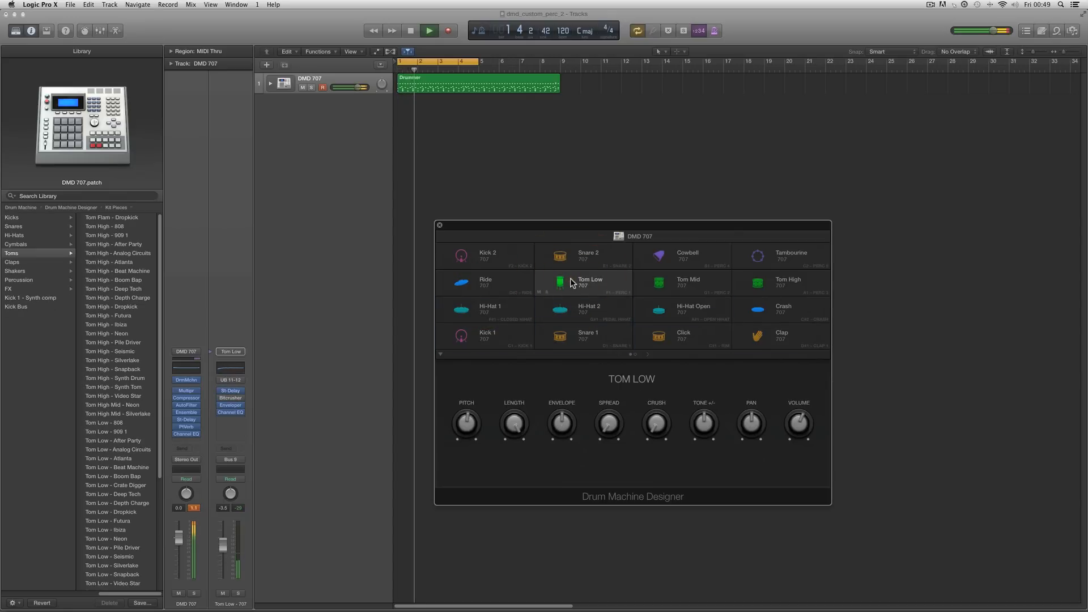
key("space")
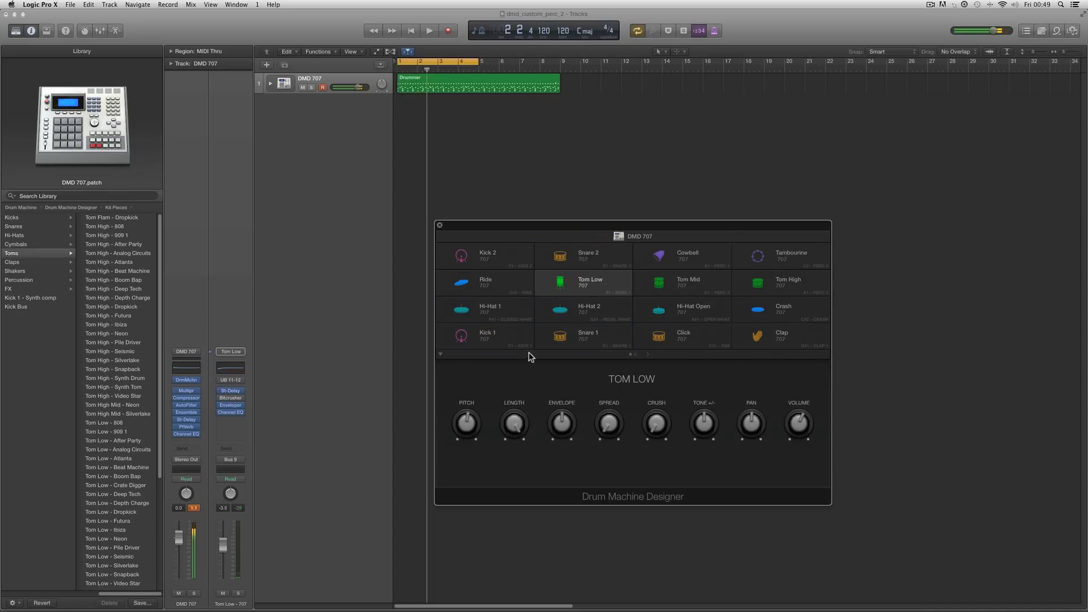
Solo the Kick 1 pad and sweep the Length control of the selected Tom Low pad while the Drummer region plays.
left_click(448, 345)
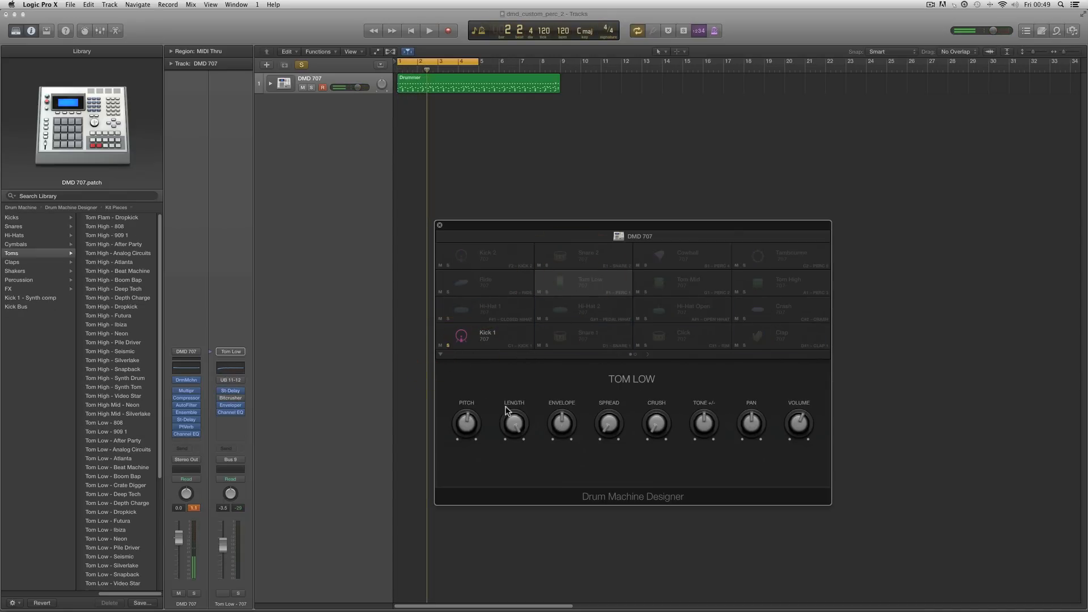
mouse_move(512, 426)
left_mouse_down()
mouse_move(514, 404)
mouse_move(517, 452)
mouse_move(515, 402)
mouse_move(513, 437)
left_mouse_up()
key("space")
left_click_drag(513, 423, 523, 316)
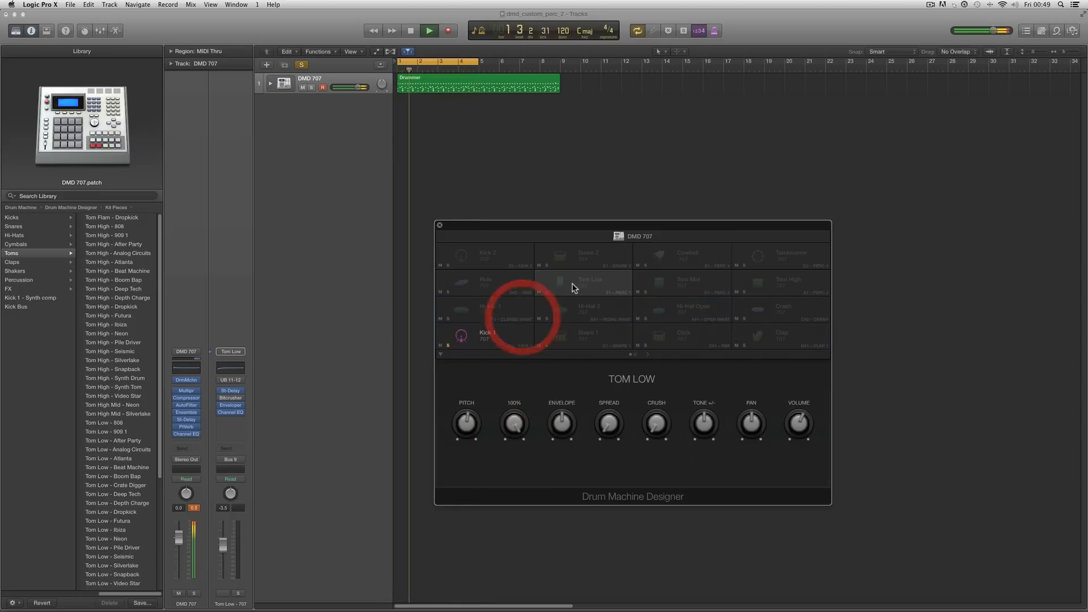
key("space")
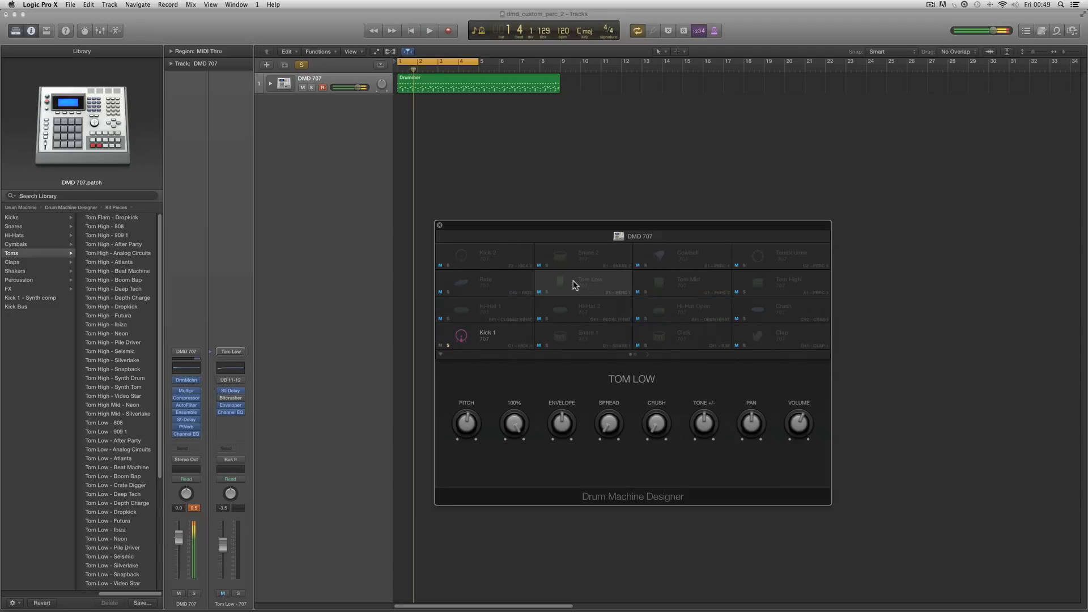
Select the soloed Kick 1 pad, test its Length control across the range during playback, and unsolo it.
left_click(499, 342)
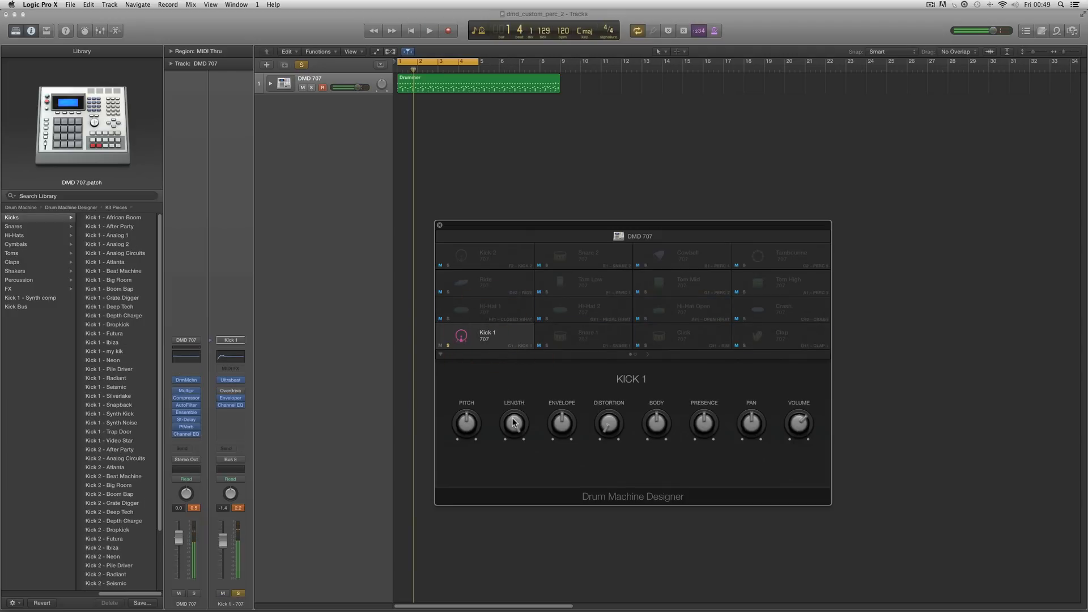
key("space")
left_click_drag(513, 424, 503, 306)
left_click(448, 345)
Solo Snare 1, test its Length control across the range during playback, then stop playback and unsolo the pad.
key("space")
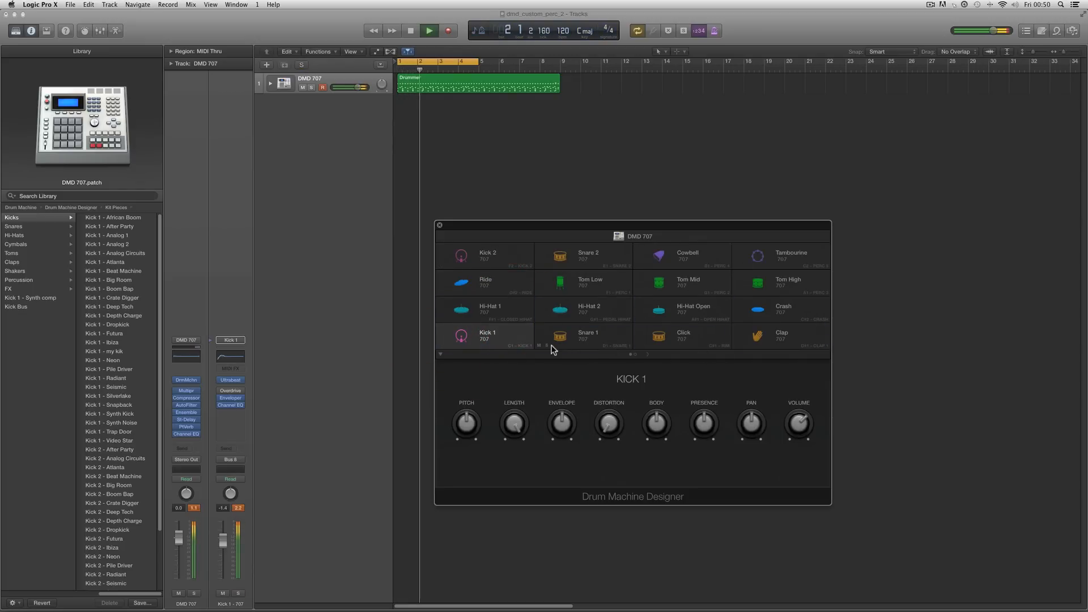
left_click(547, 345)
left_click(567, 338)
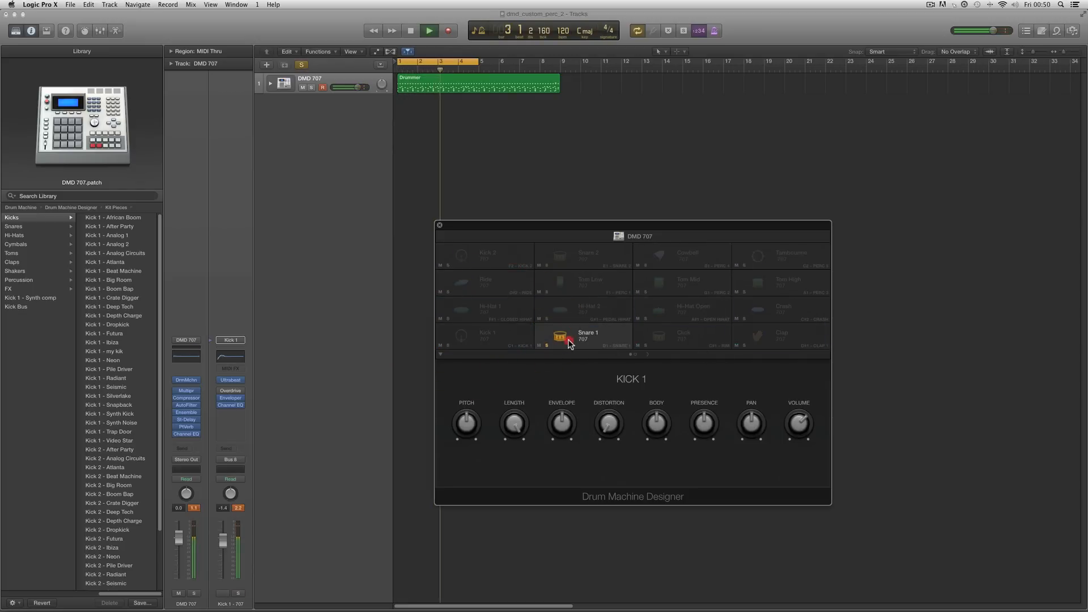
left_click(514, 424)
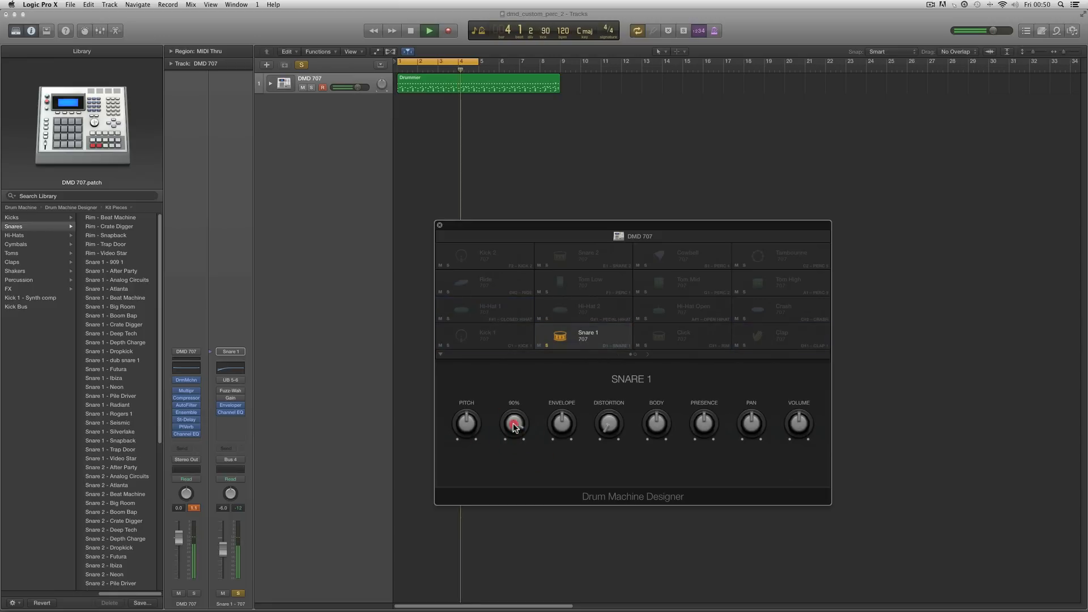
left_click_drag(514, 421, 512, 294)
key("space")
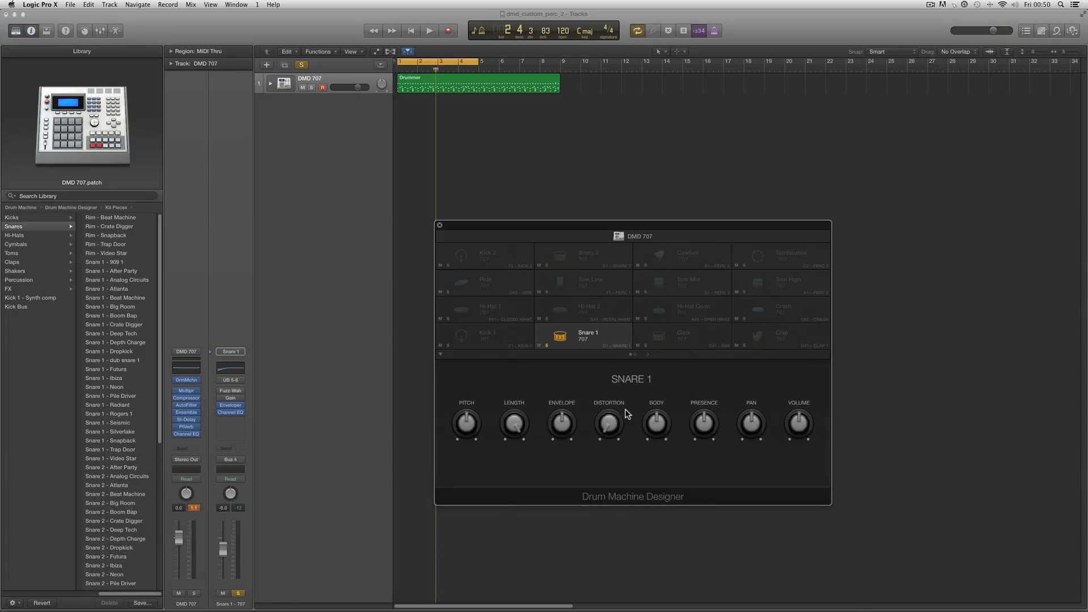
left_click(546, 345)
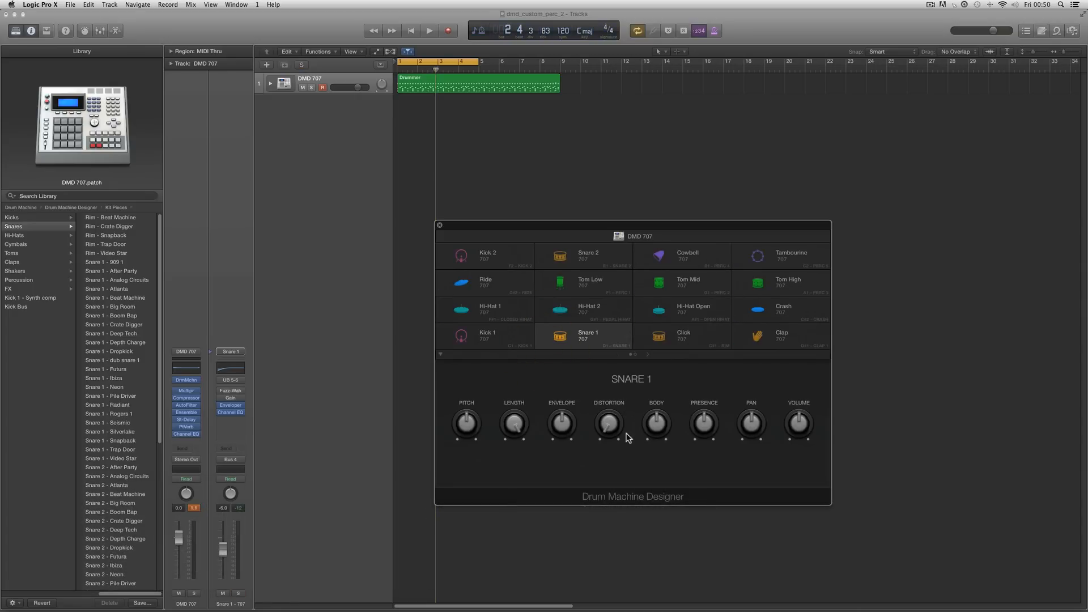
Show the overall DMD 707 kit controls with the playhead at the project start, and check the second page of pads.
left_click(619, 237)
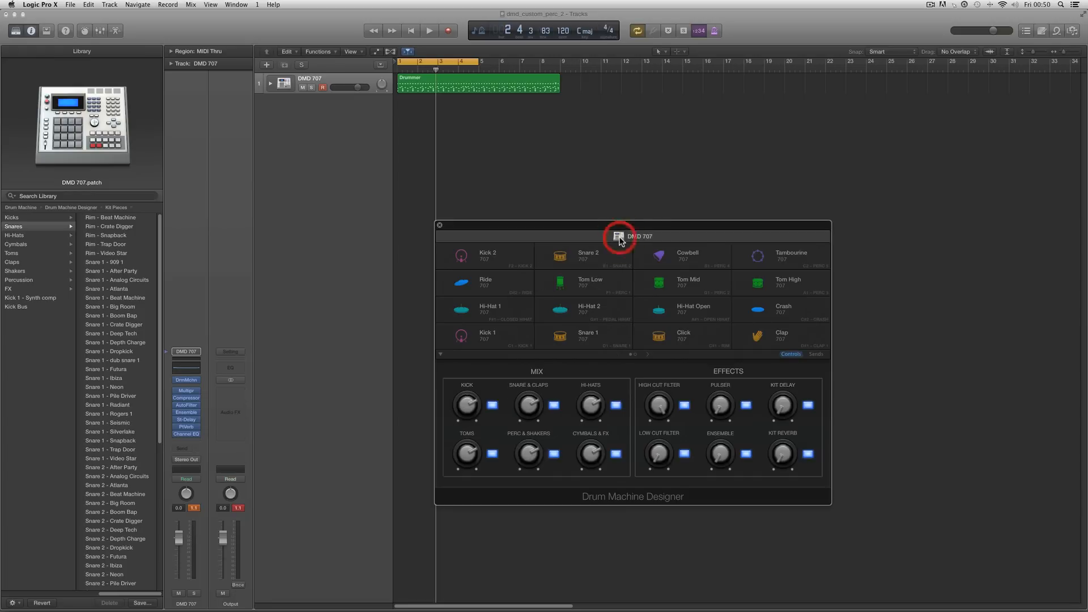
left_click(417, 31)
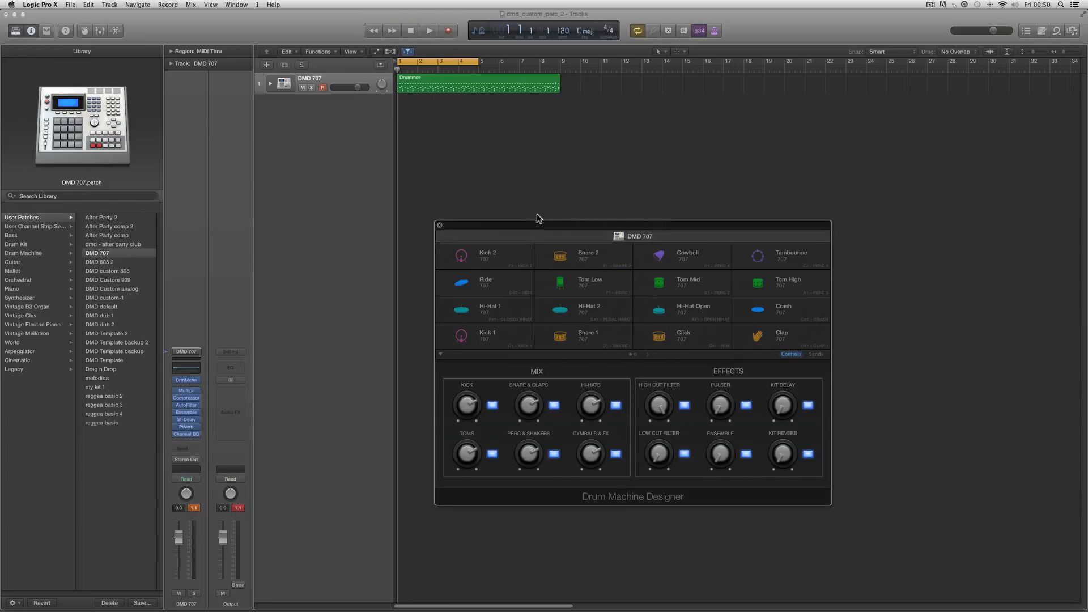
left_click_drag(541, 226, 537, 232)
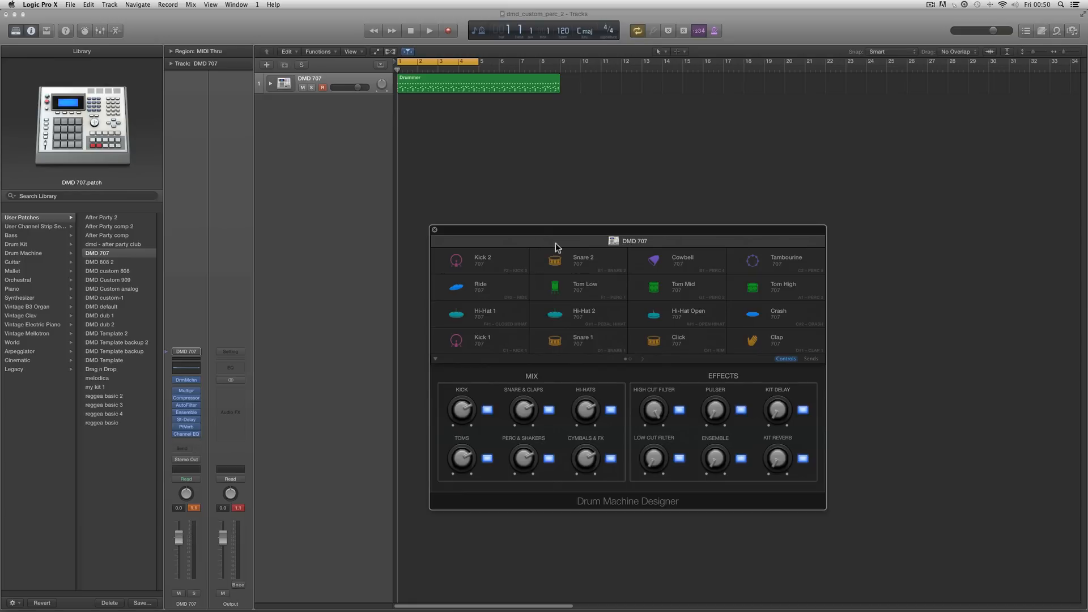
left_click(645, 362)
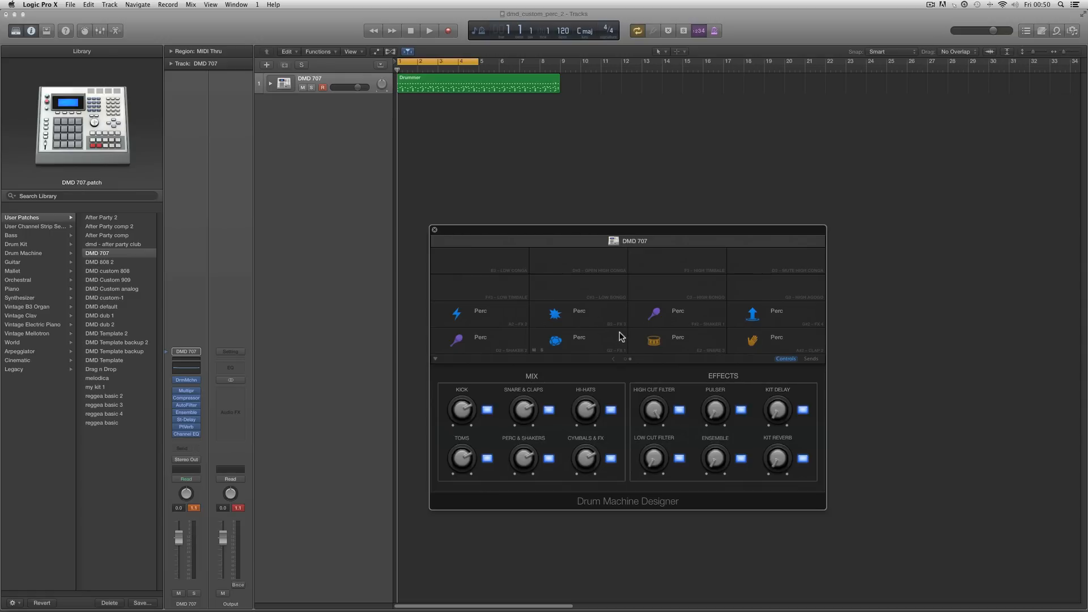
left_click(615, 358)
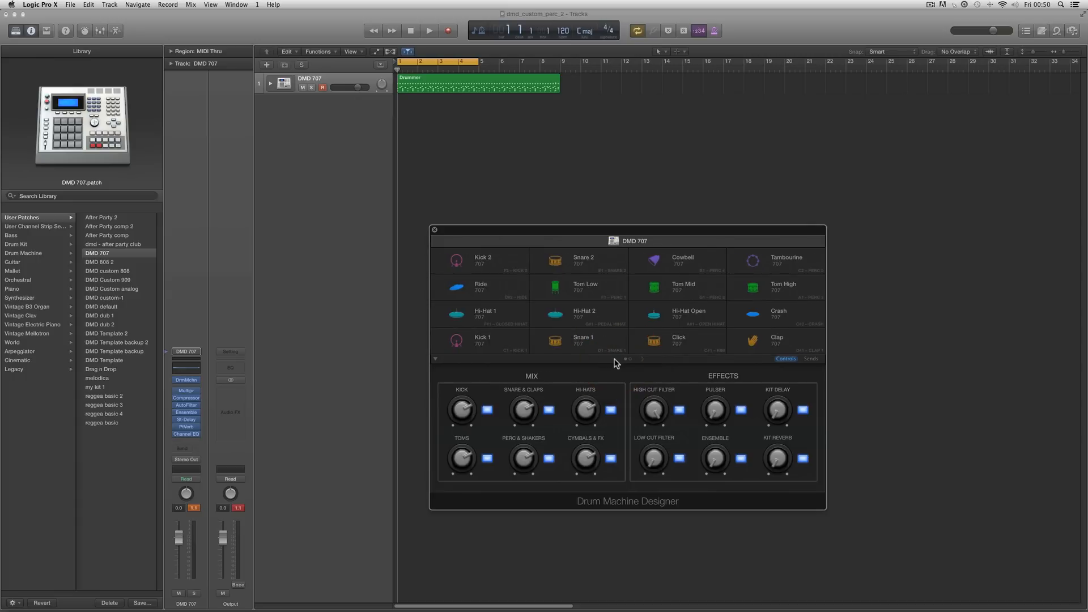